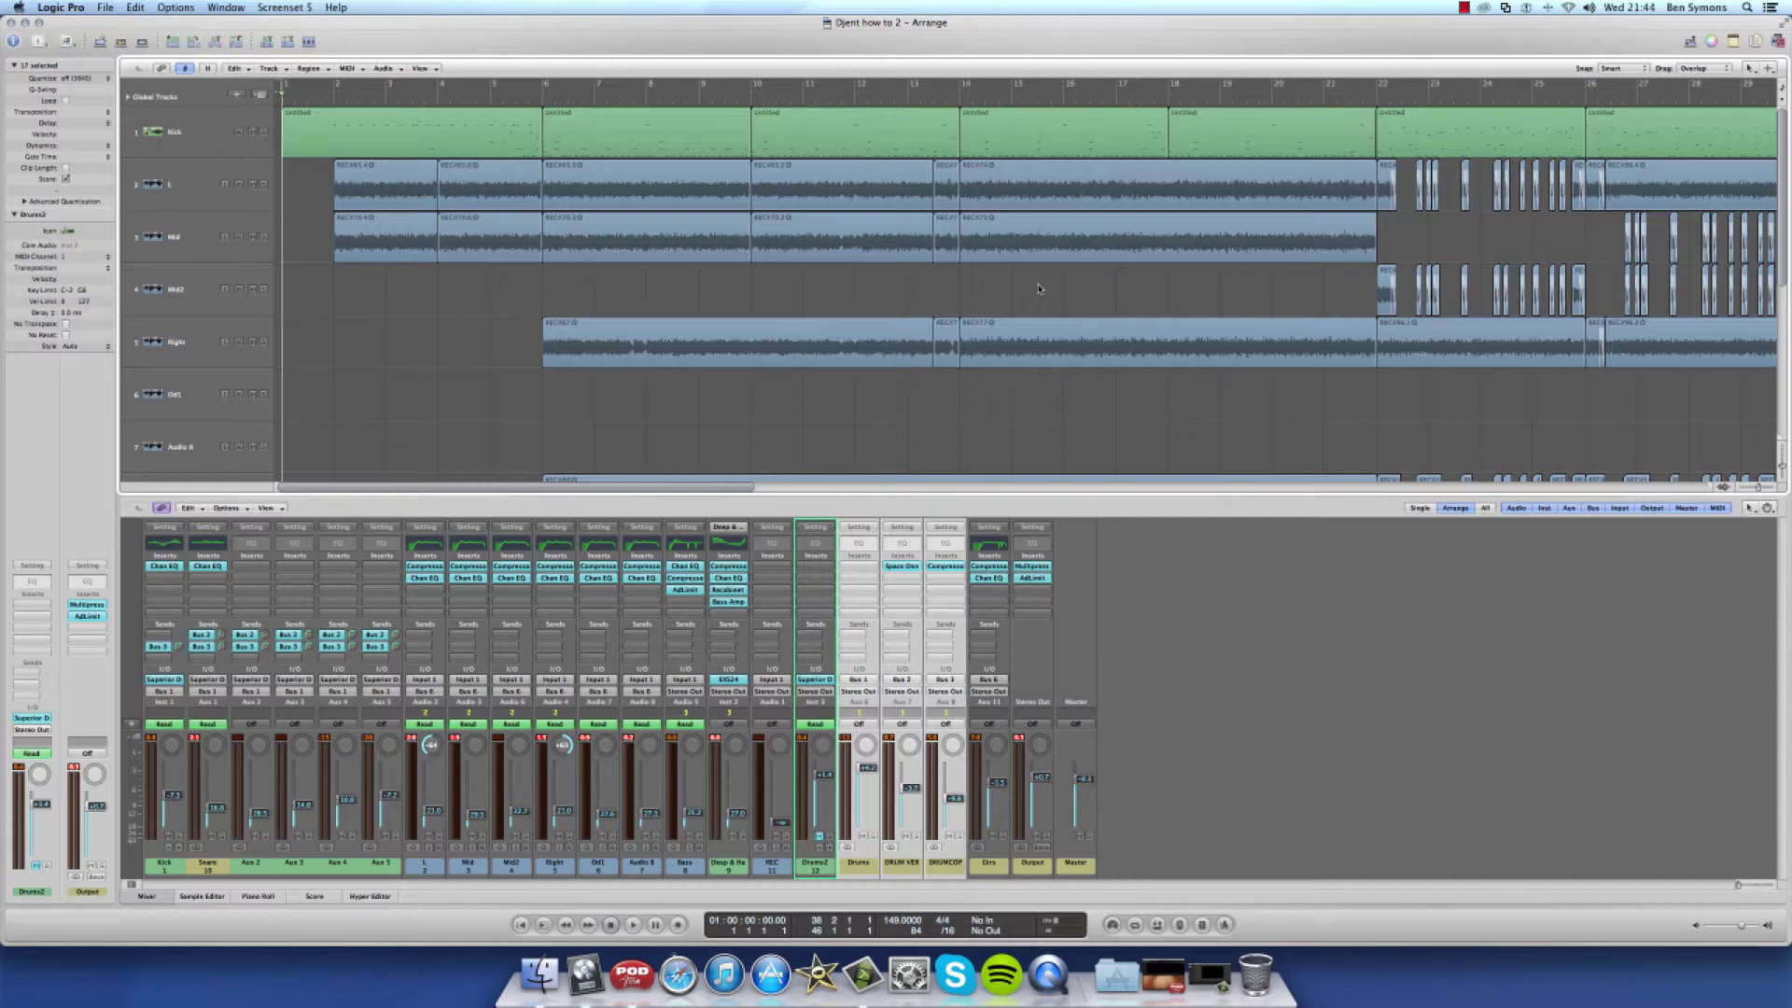
Play the song from the beginning with the full length of the arrangement in view
{"action": "key", "text": "space"}
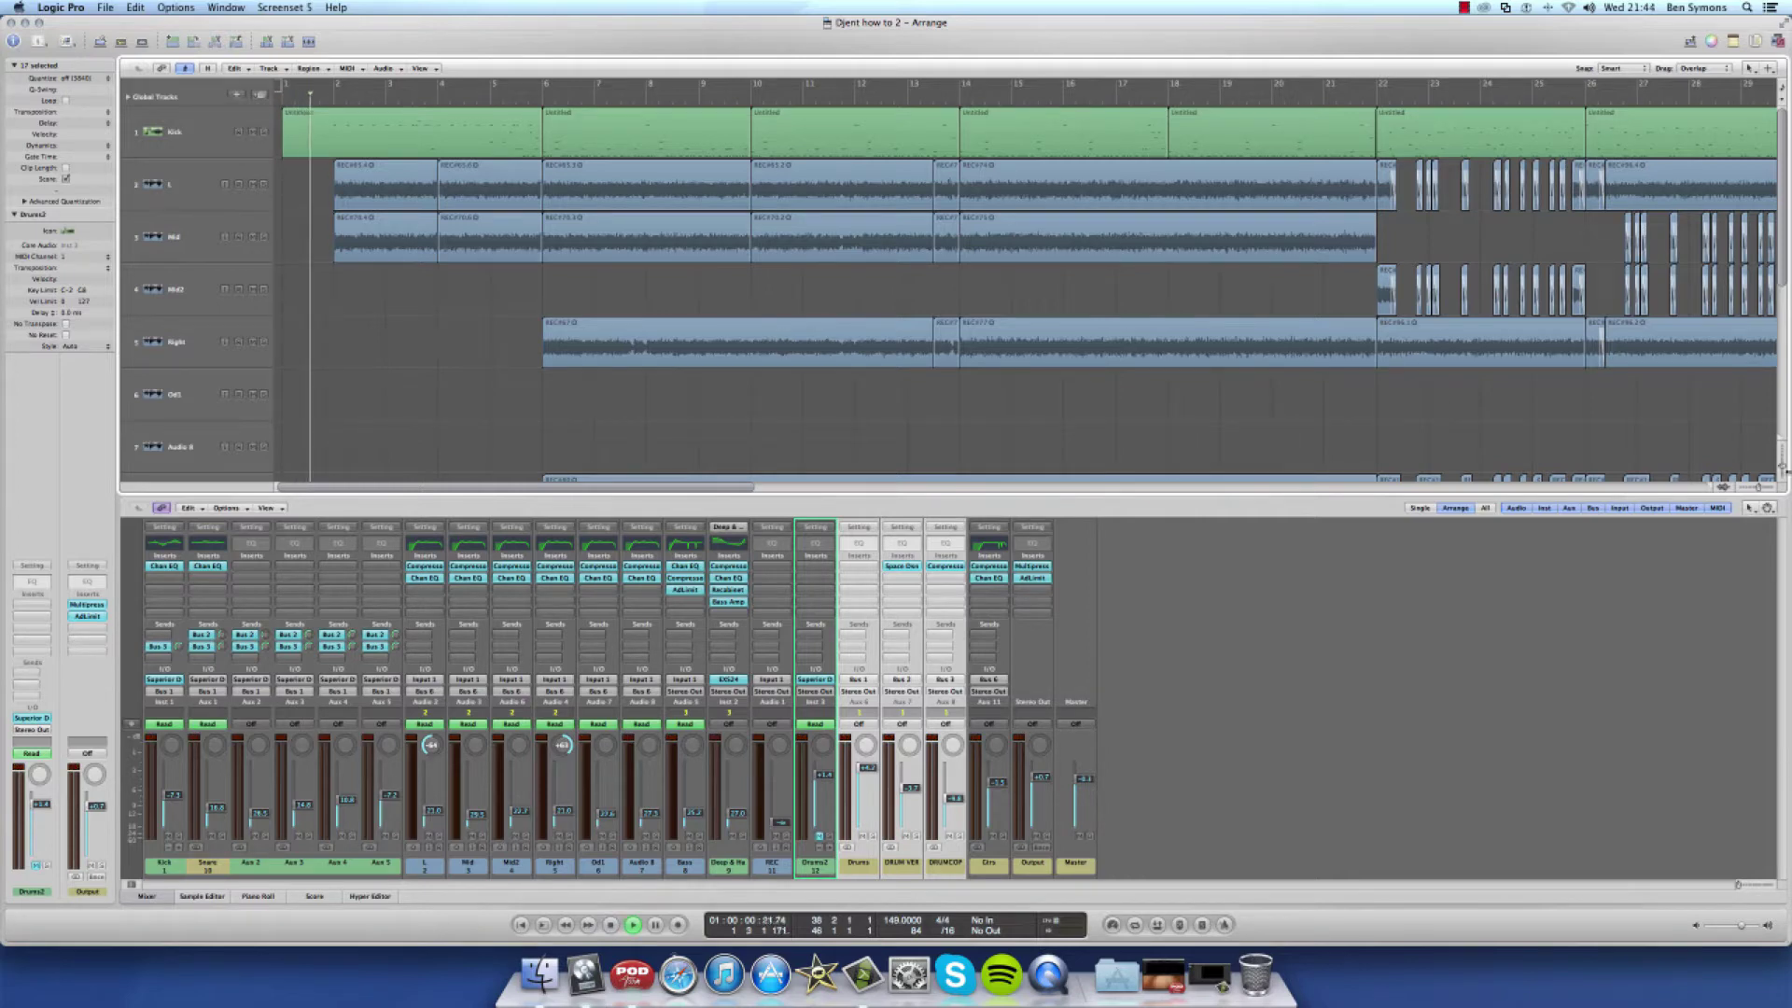
{"action": "left_click_drag", "start_coordinate": [1784, 467], "coordinate": [1757, 488]}
{"action": "scroll", "coordinate": [1749, 445], "scroll_direction": "up", "scroll_amount": 5}
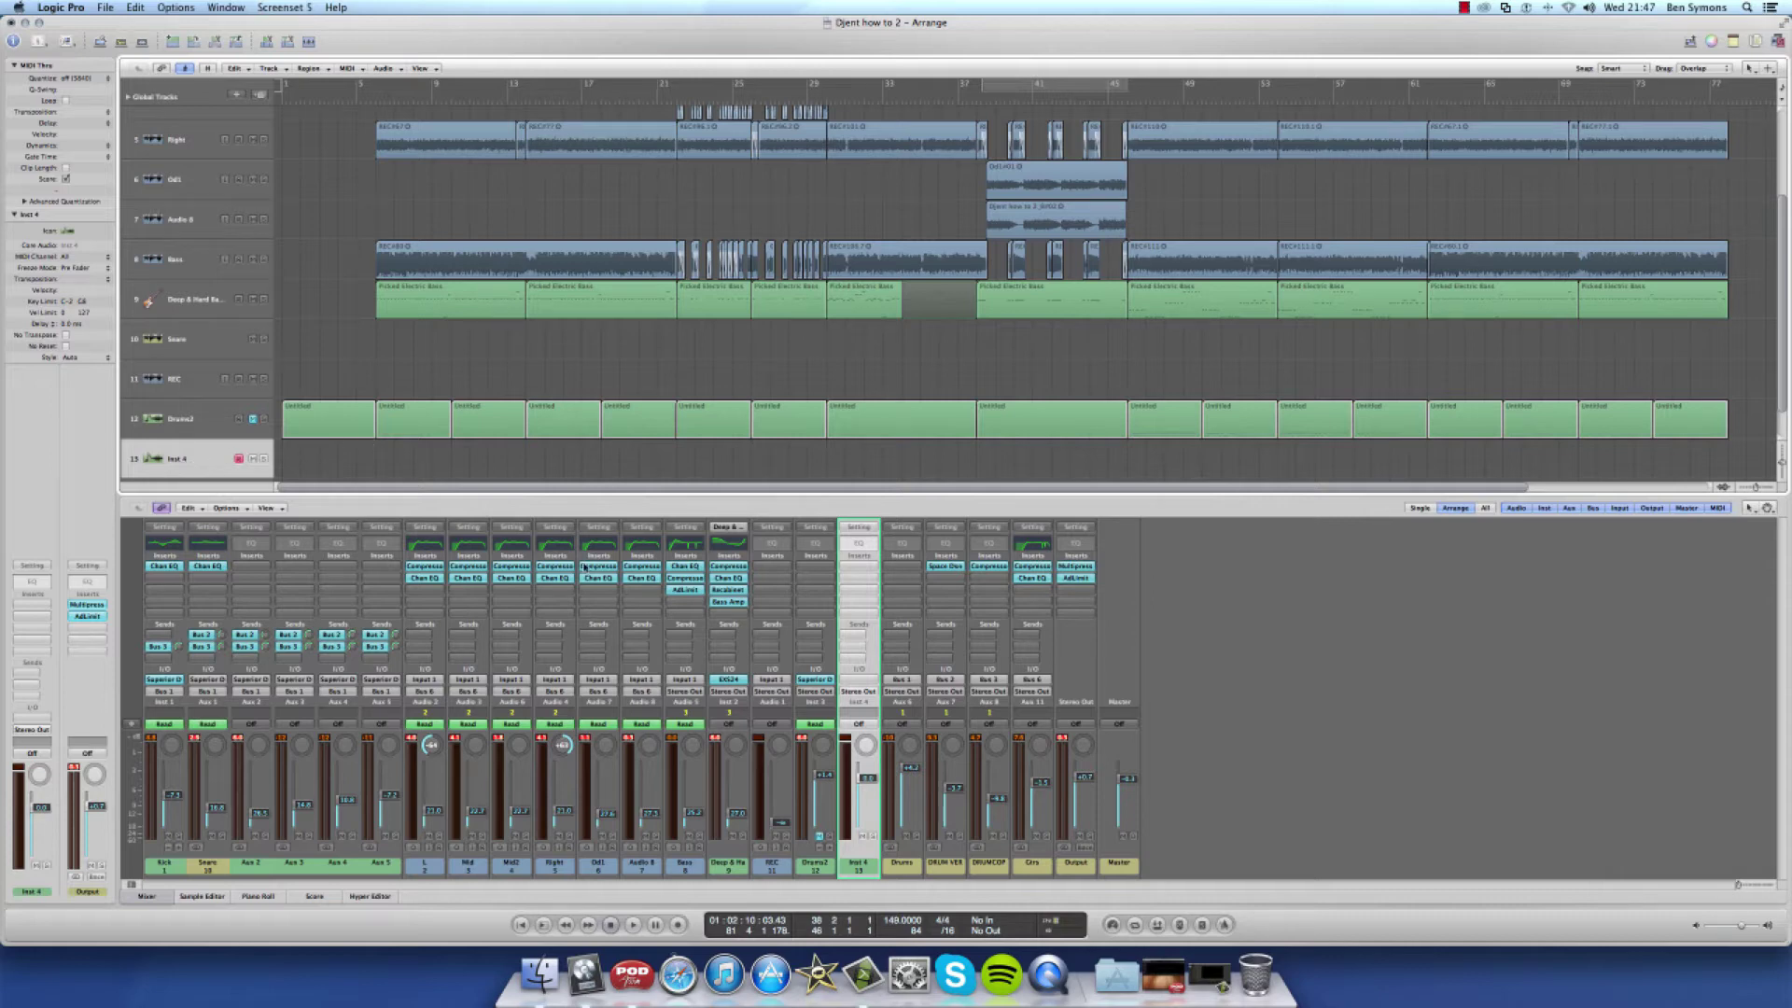
Look up the output configurations offered for Superior Drummer among the Toontrack instruments for the Inst 4 channel, without loading one
{"action": "left_click", "coordinate": [858, 680]}
{"action": "mouse_move", "coordinate": [934, 894]}
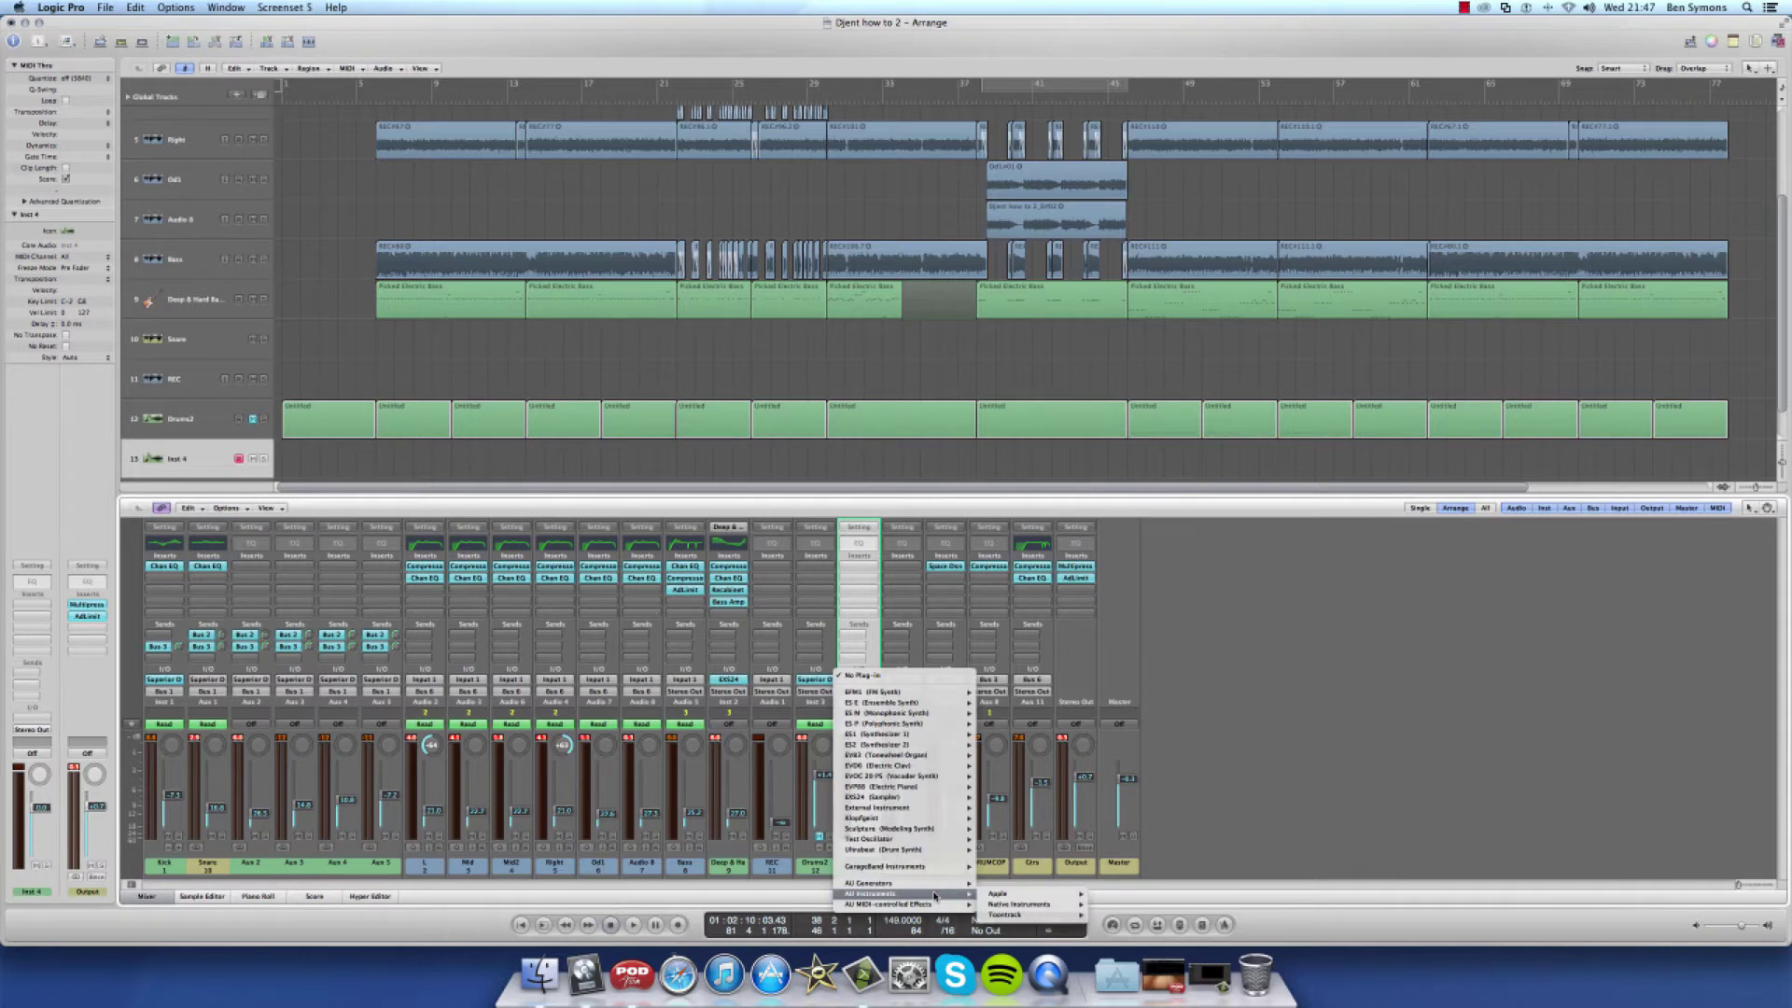
{"action": "mouse_move", "coordinate": [1018, 915]}
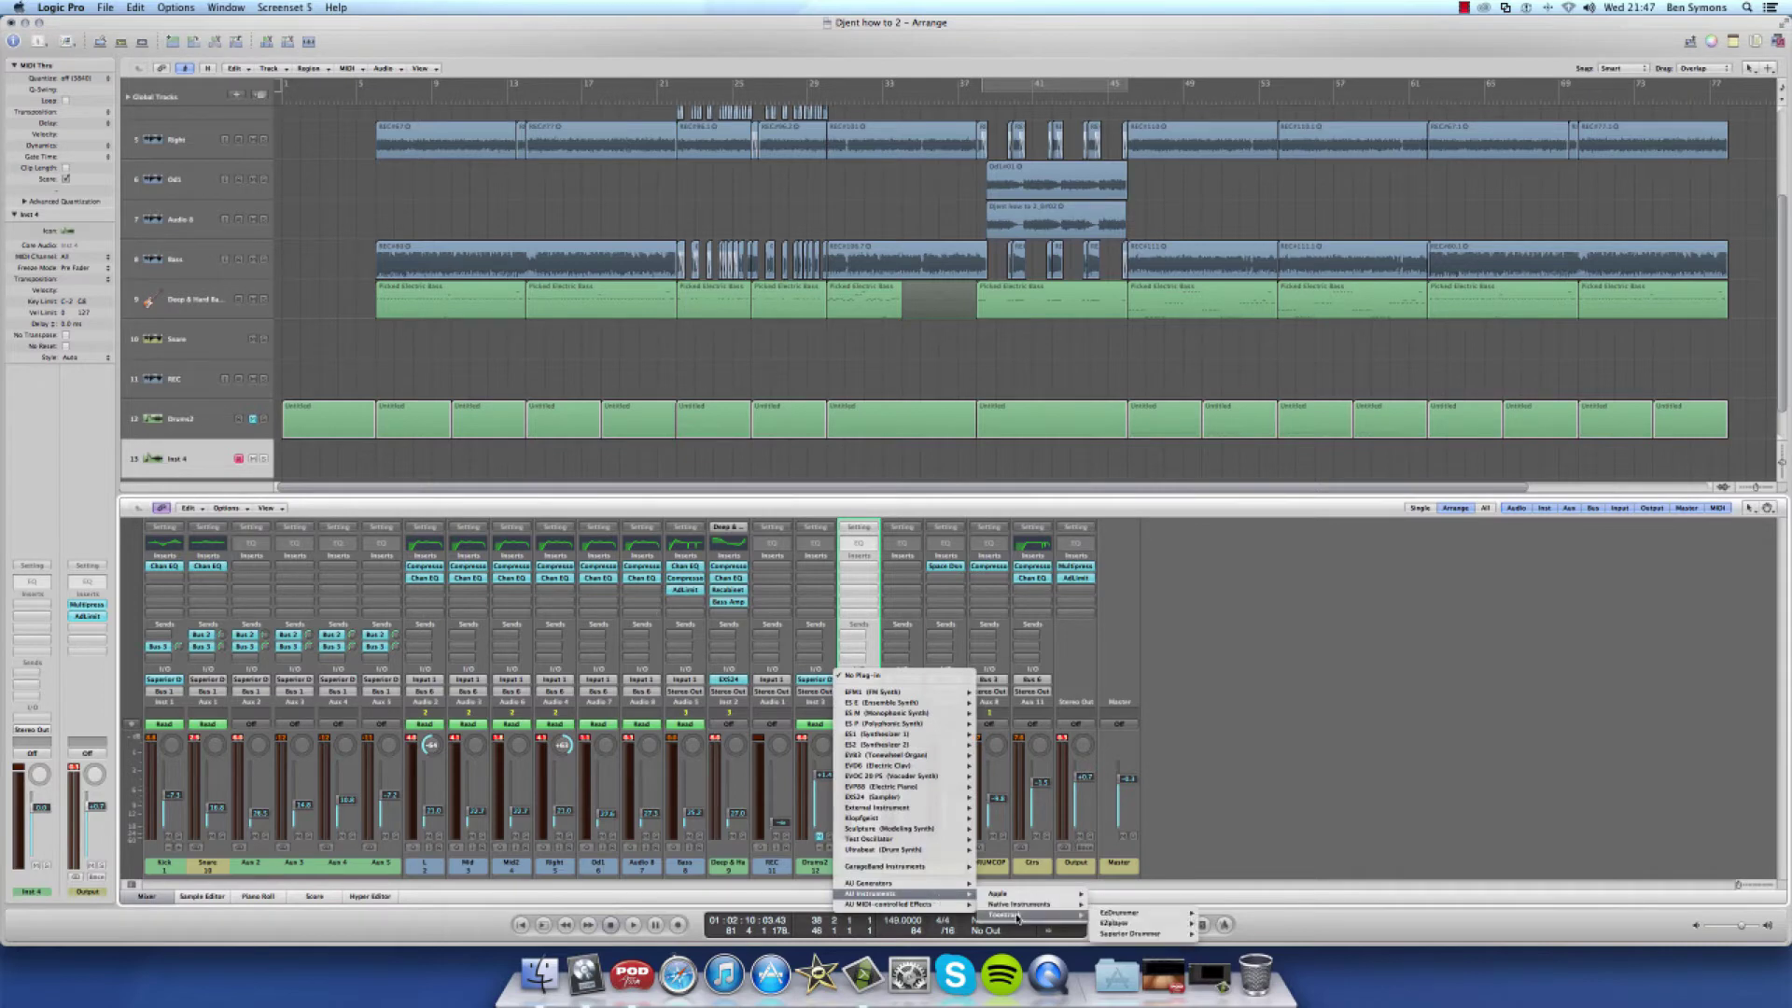
{"action": "mouse_move", "coordinate": [1116, 936]}
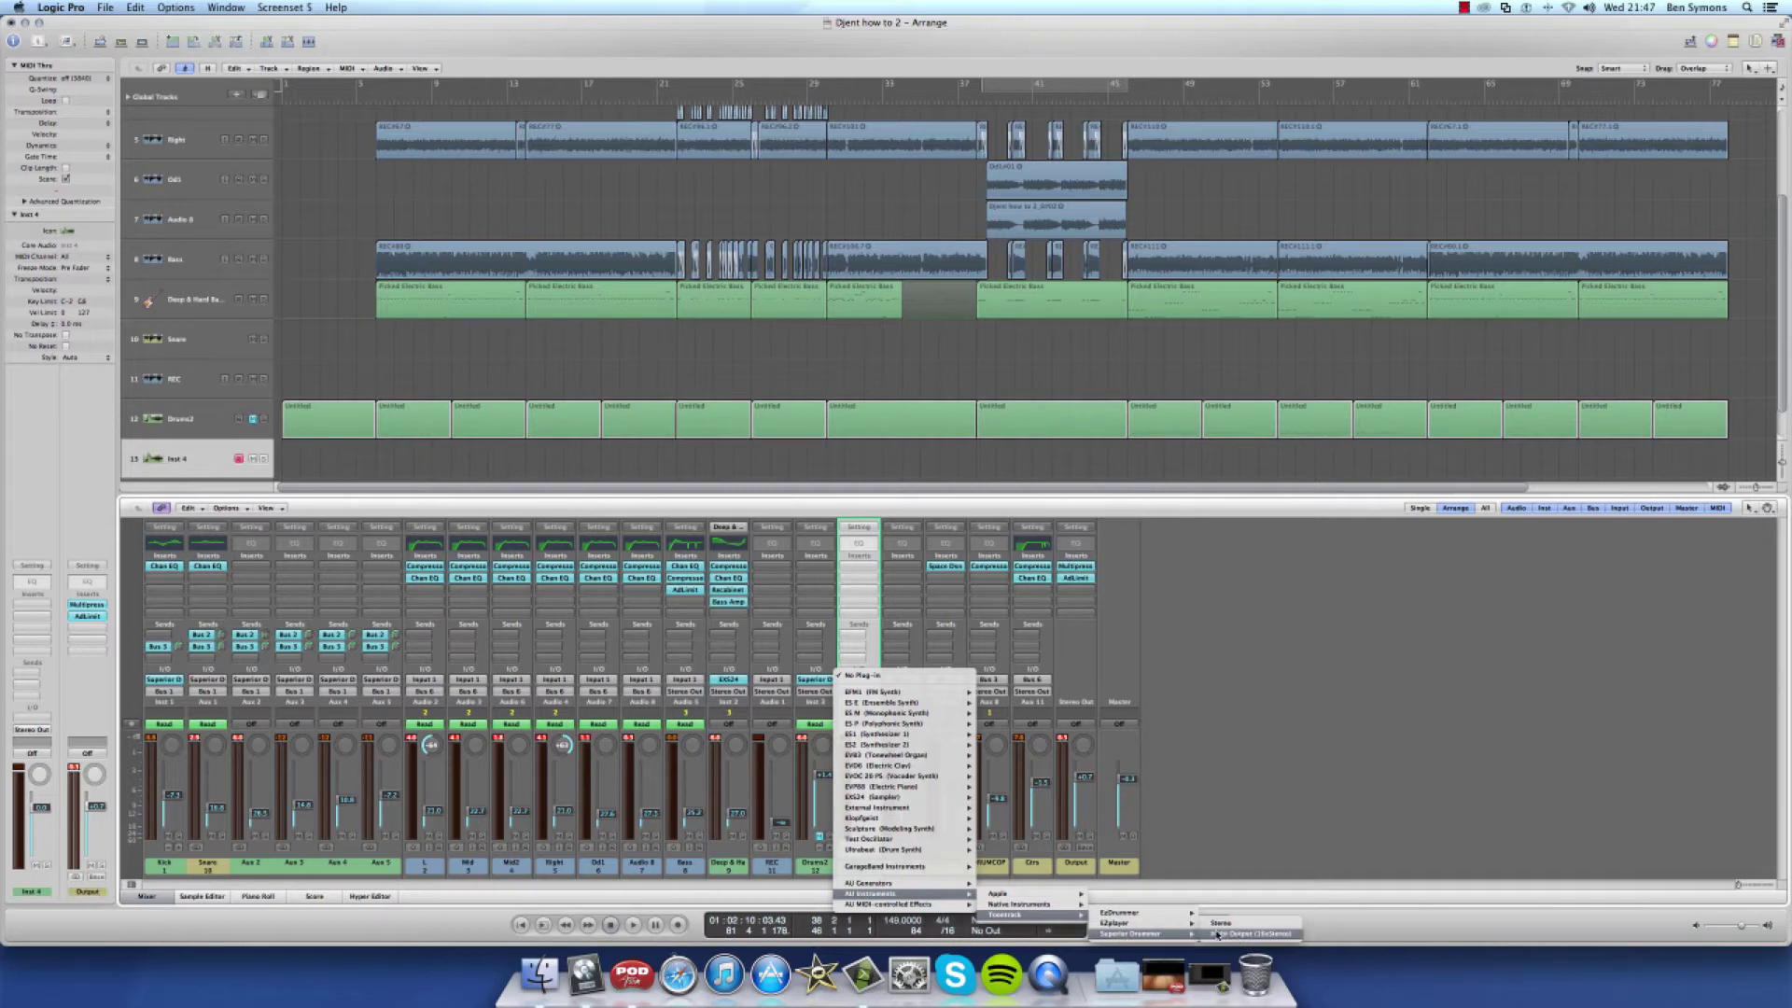
{"action": "left_click", "coordinate": [1306, 862]}
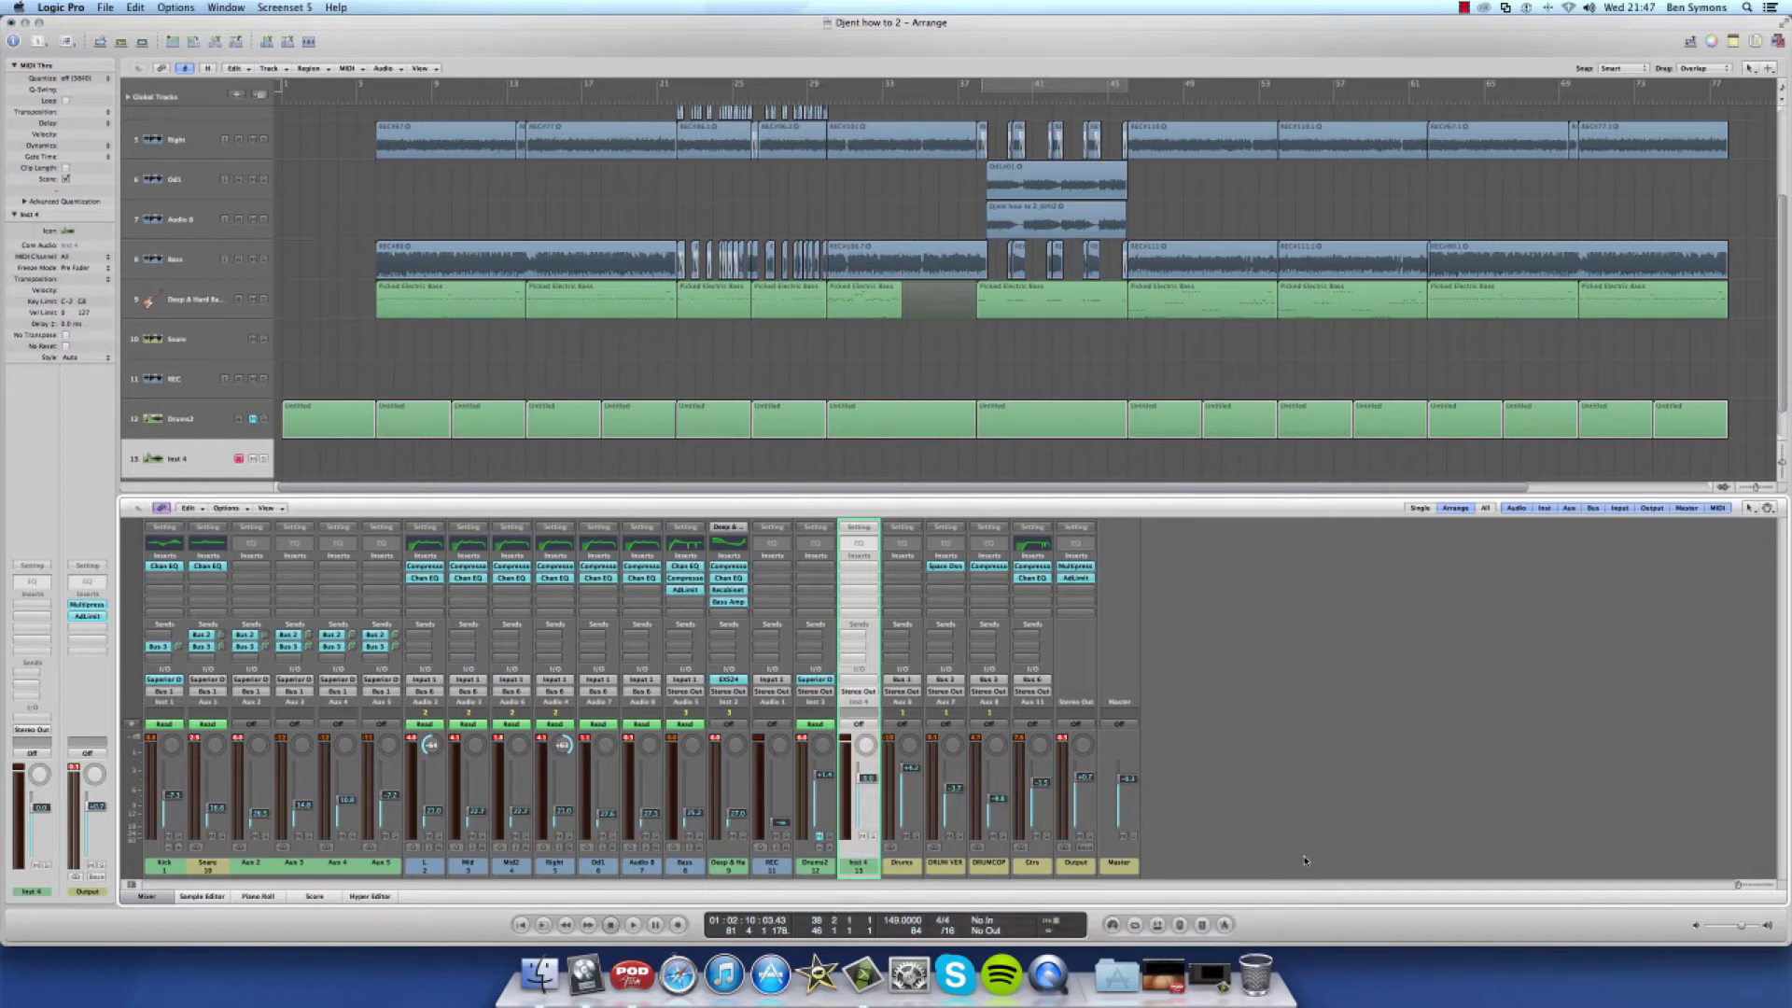
Go through the existing drum channels in the mixer one by one, from Kick and Snare to the last drum aux
{"action": "left_click", "coordinate": [166, 868]}
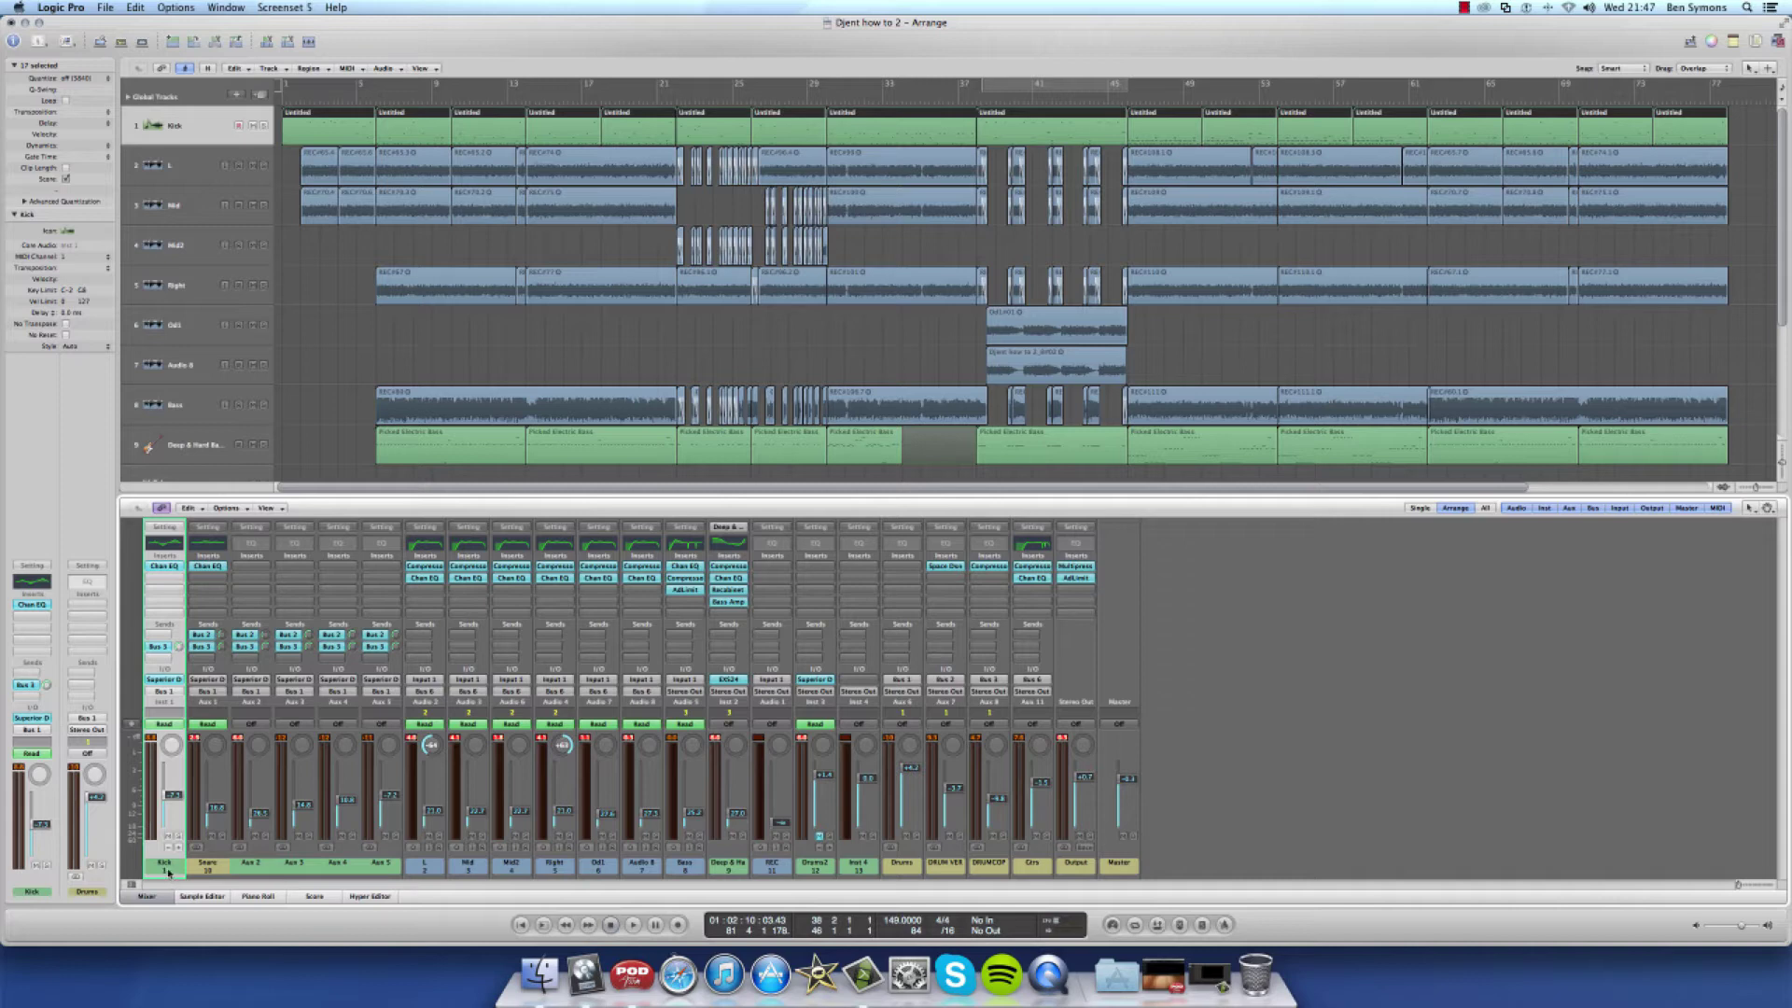
{"action": "left_click", "coordinate": [209, 866]}
{"action": "left_click", "coordinate": [258, 873]}
{"action": "left_click", "coordinate": [295, 874]}
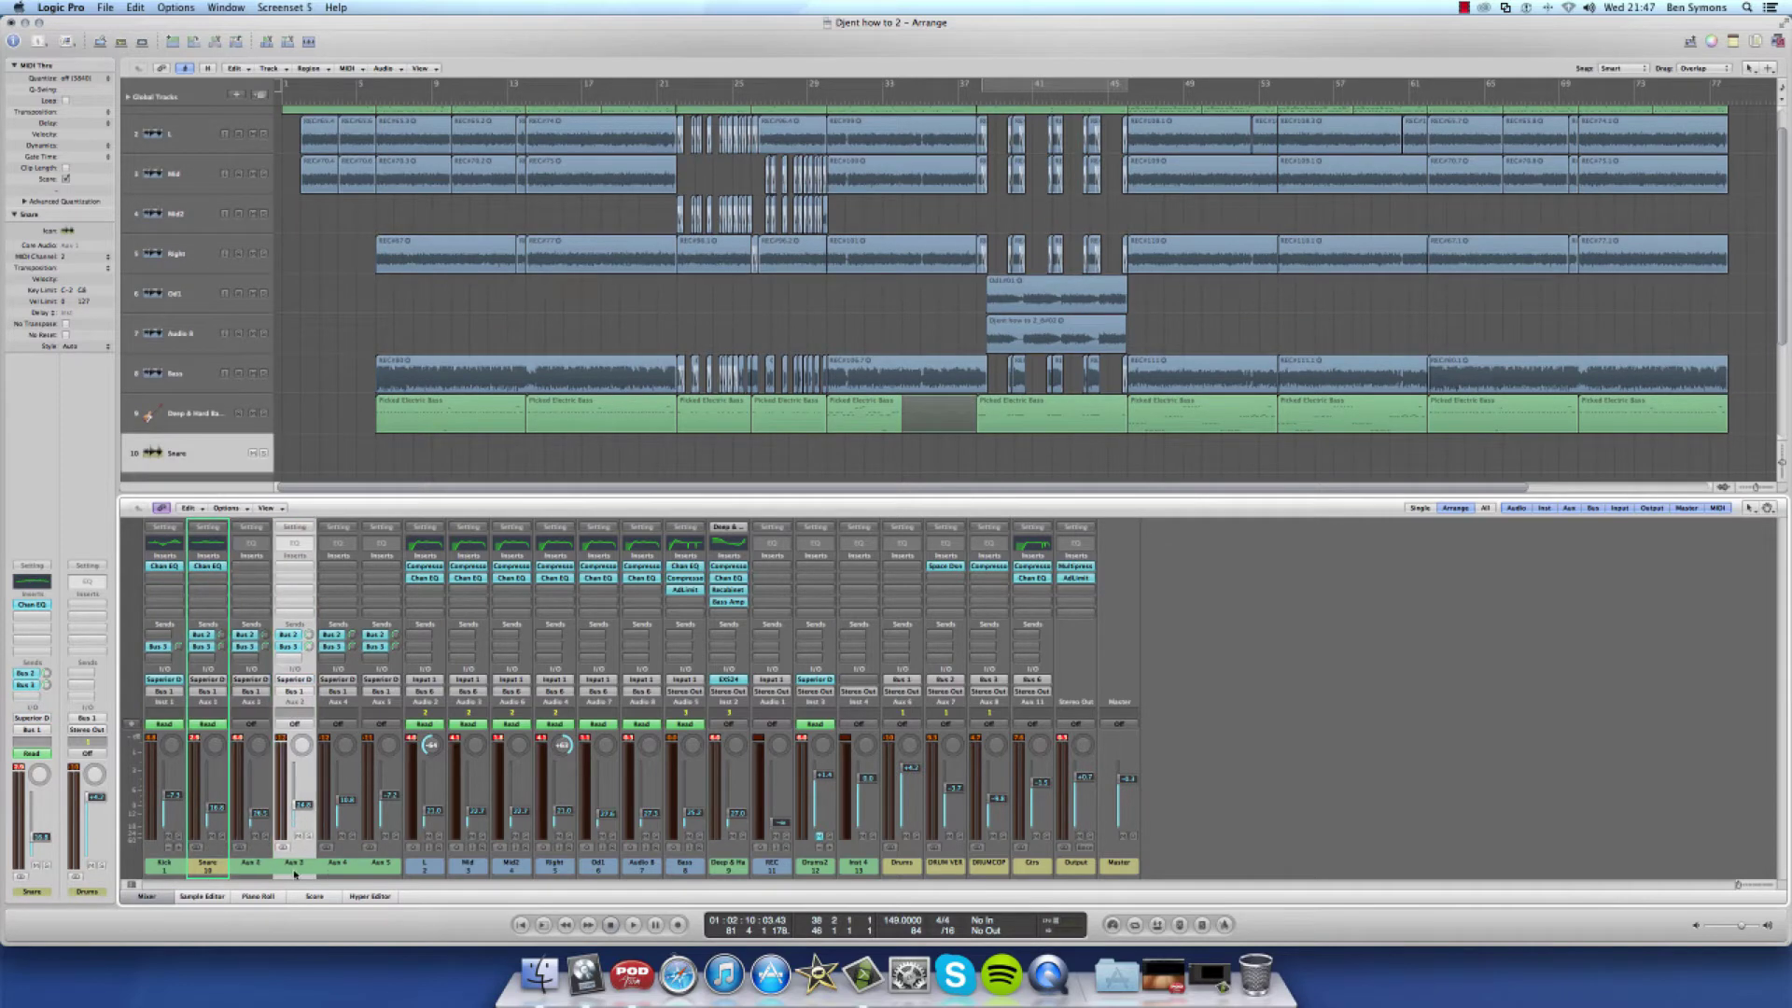
{"action": "left_click", "coordinate": [335, 873]}
{"action": "left_click", "coordinate": [382, 871]}
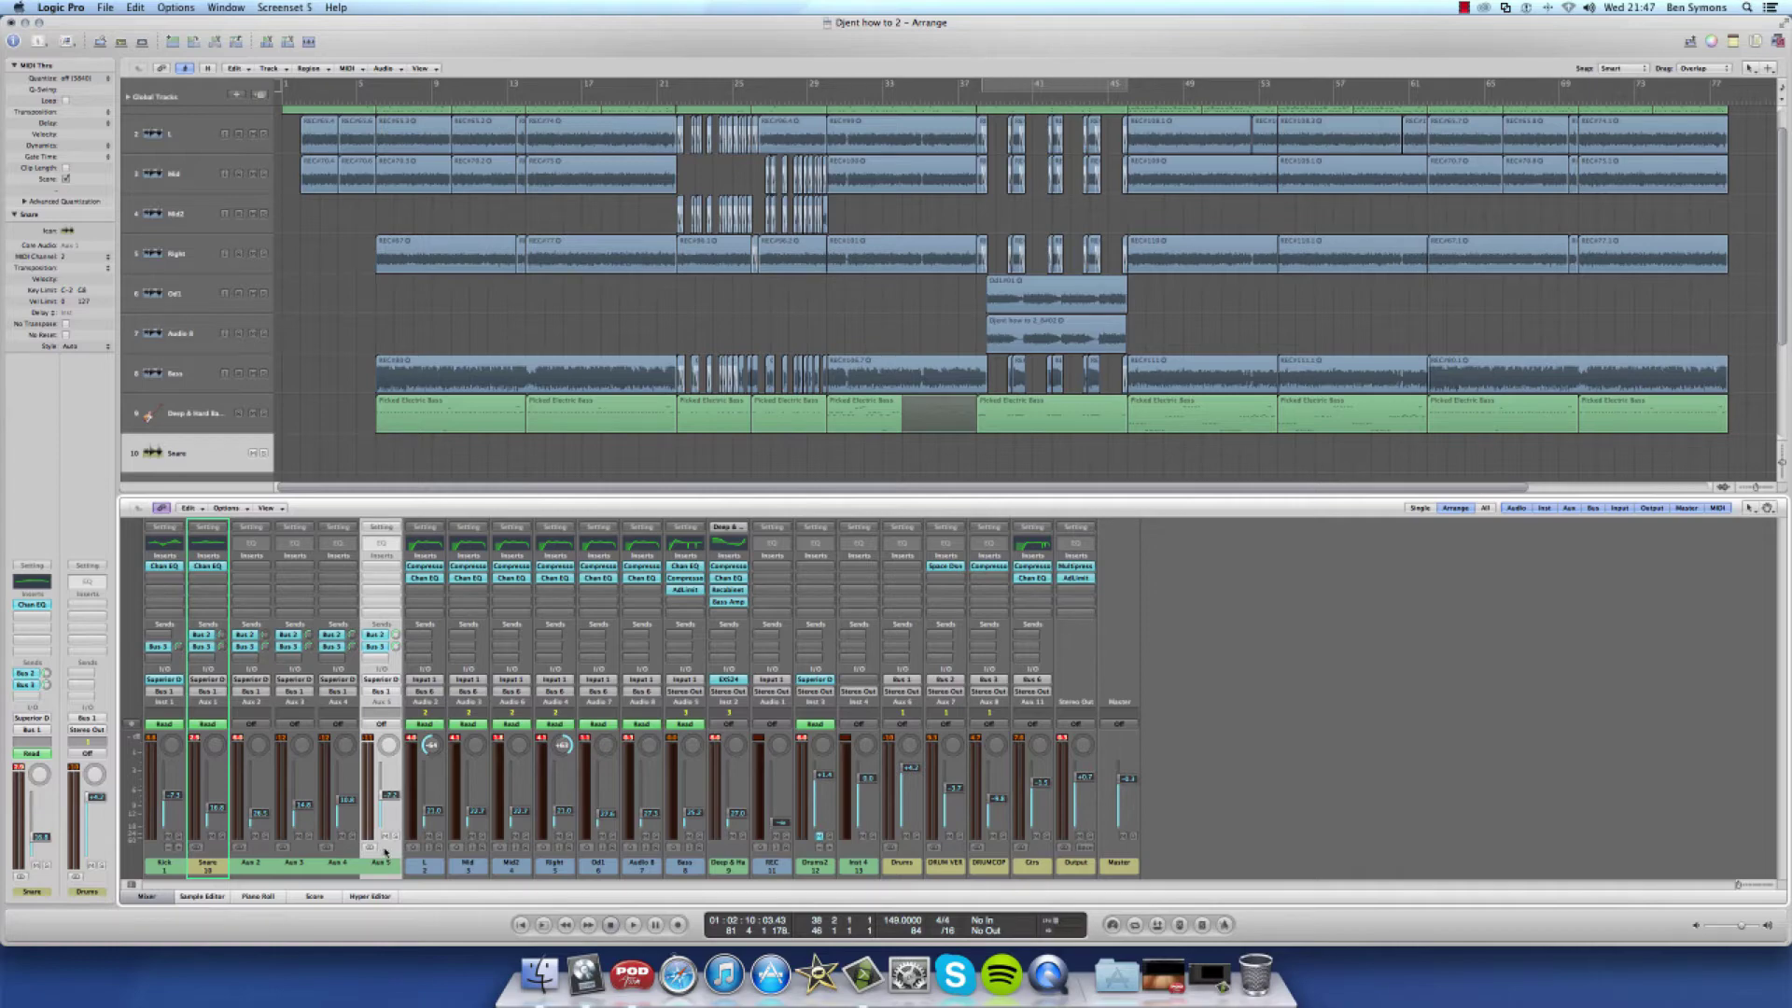
Open Superior Drummer on the Kick channel and examine its drum kit, sound library choices and combined presets
{"action": "left_click", "coordinate": [166, 679]}
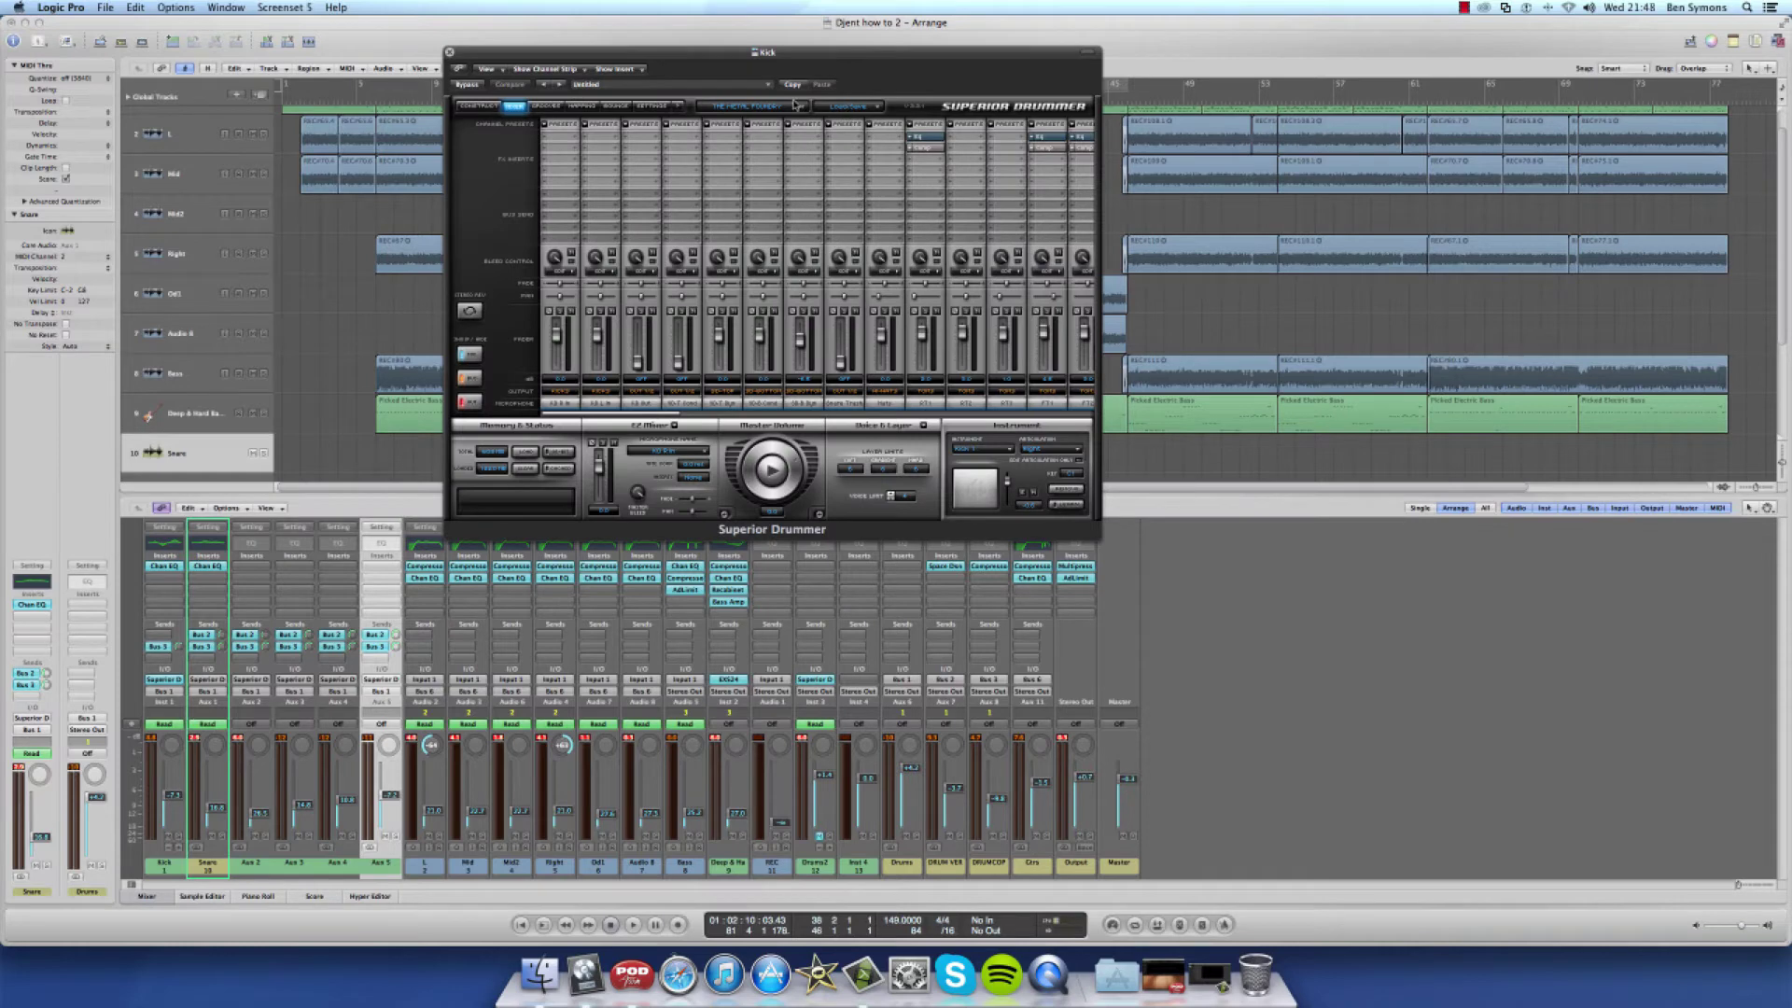
{"action": "left_click", "coordinate": [500, 108]}
{"action": "left_click", "coordinate": [777, 108]}
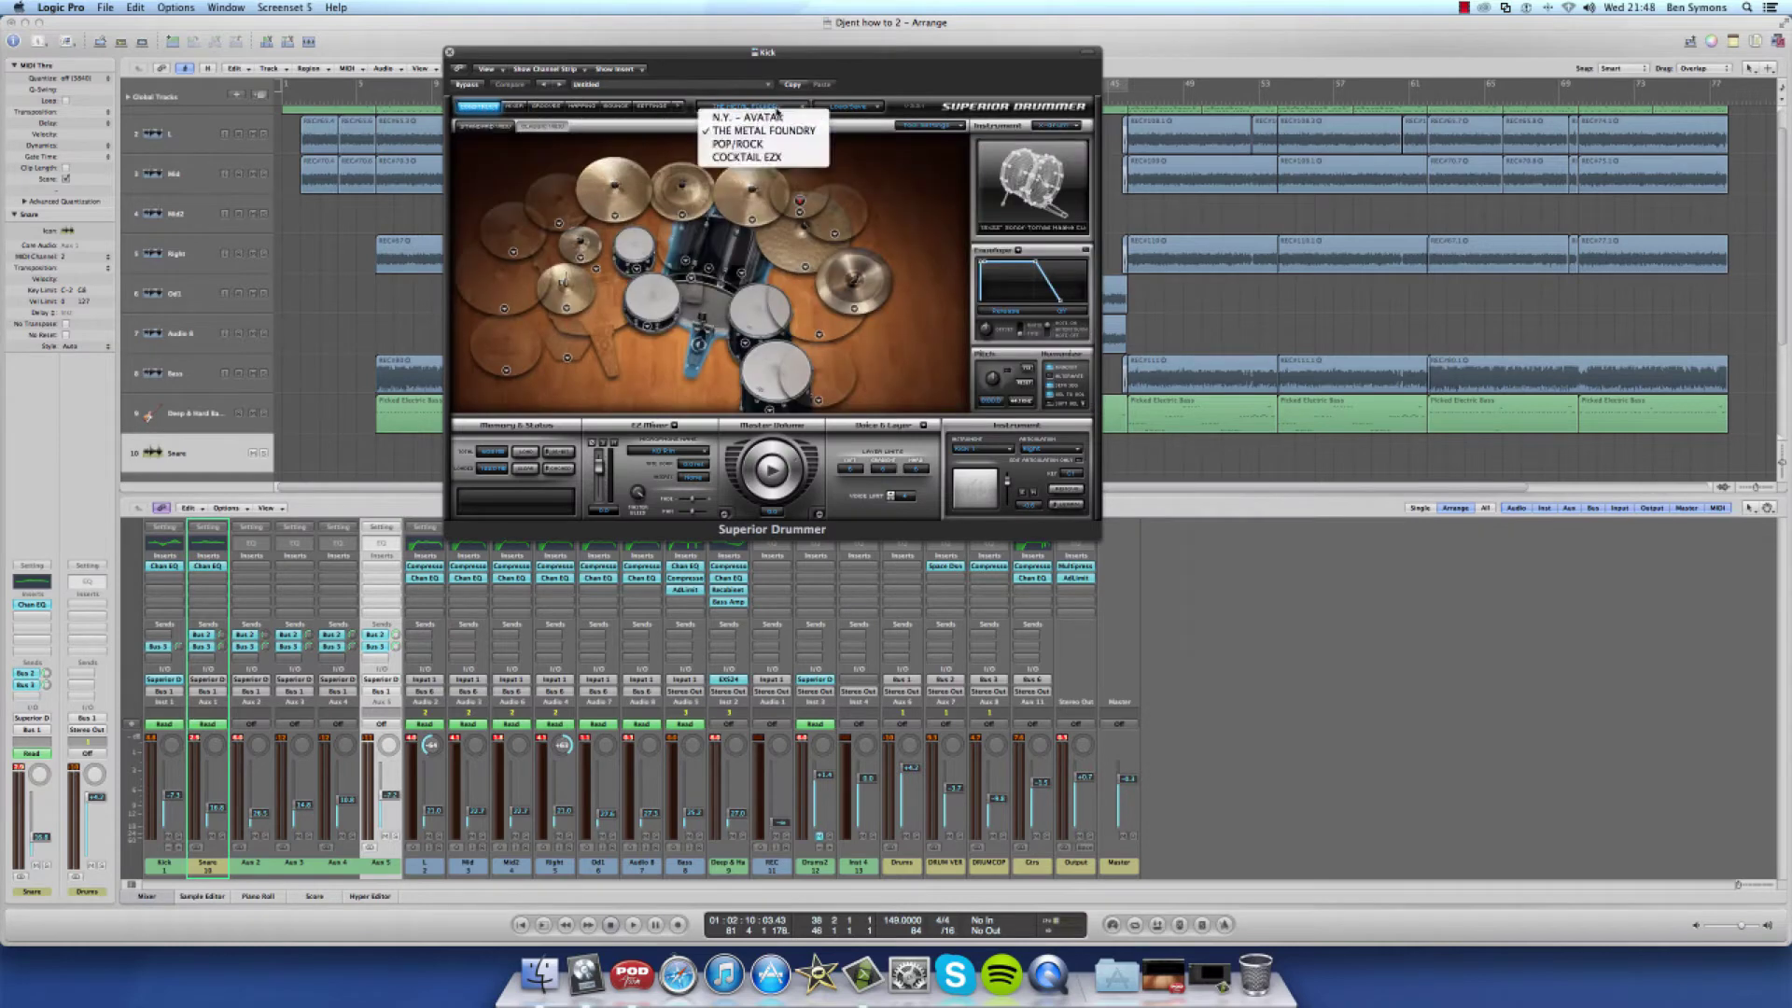
{"action": "left_click", "coordinate": [861, 110]}
{"action": "left_click", "coordinate": [868, 109]}
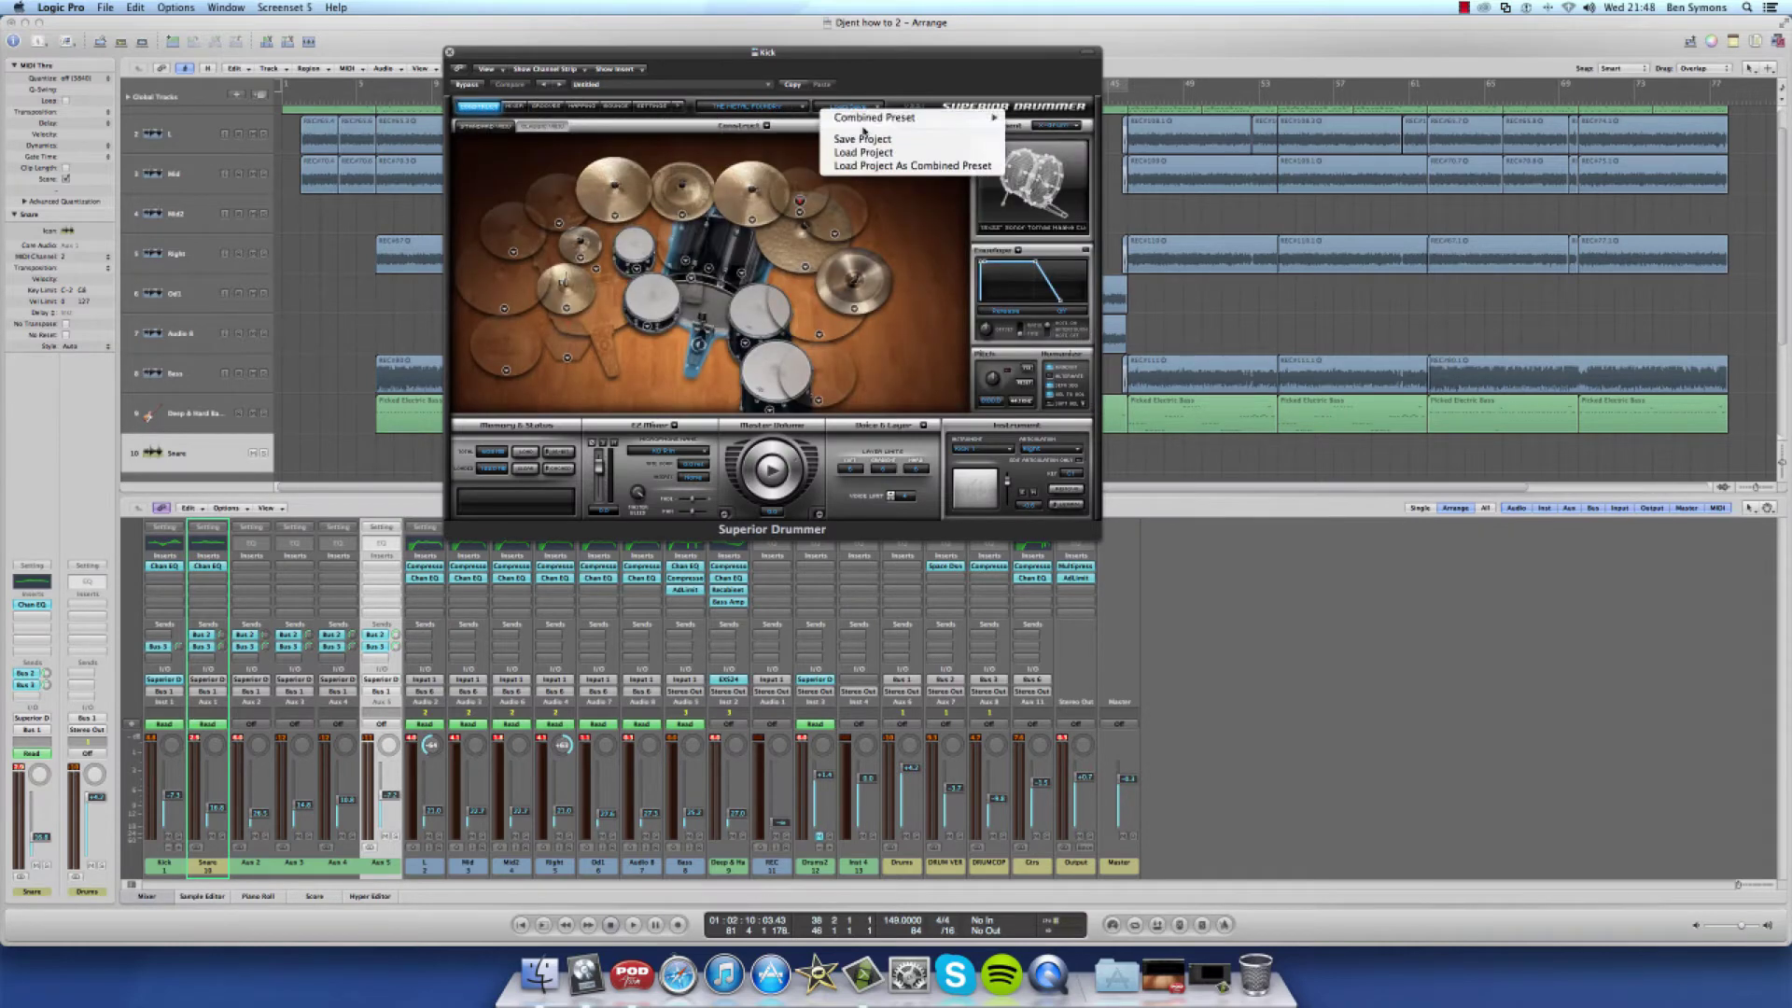
{"action": "mouse_move", "coordinate": [879, 117]}
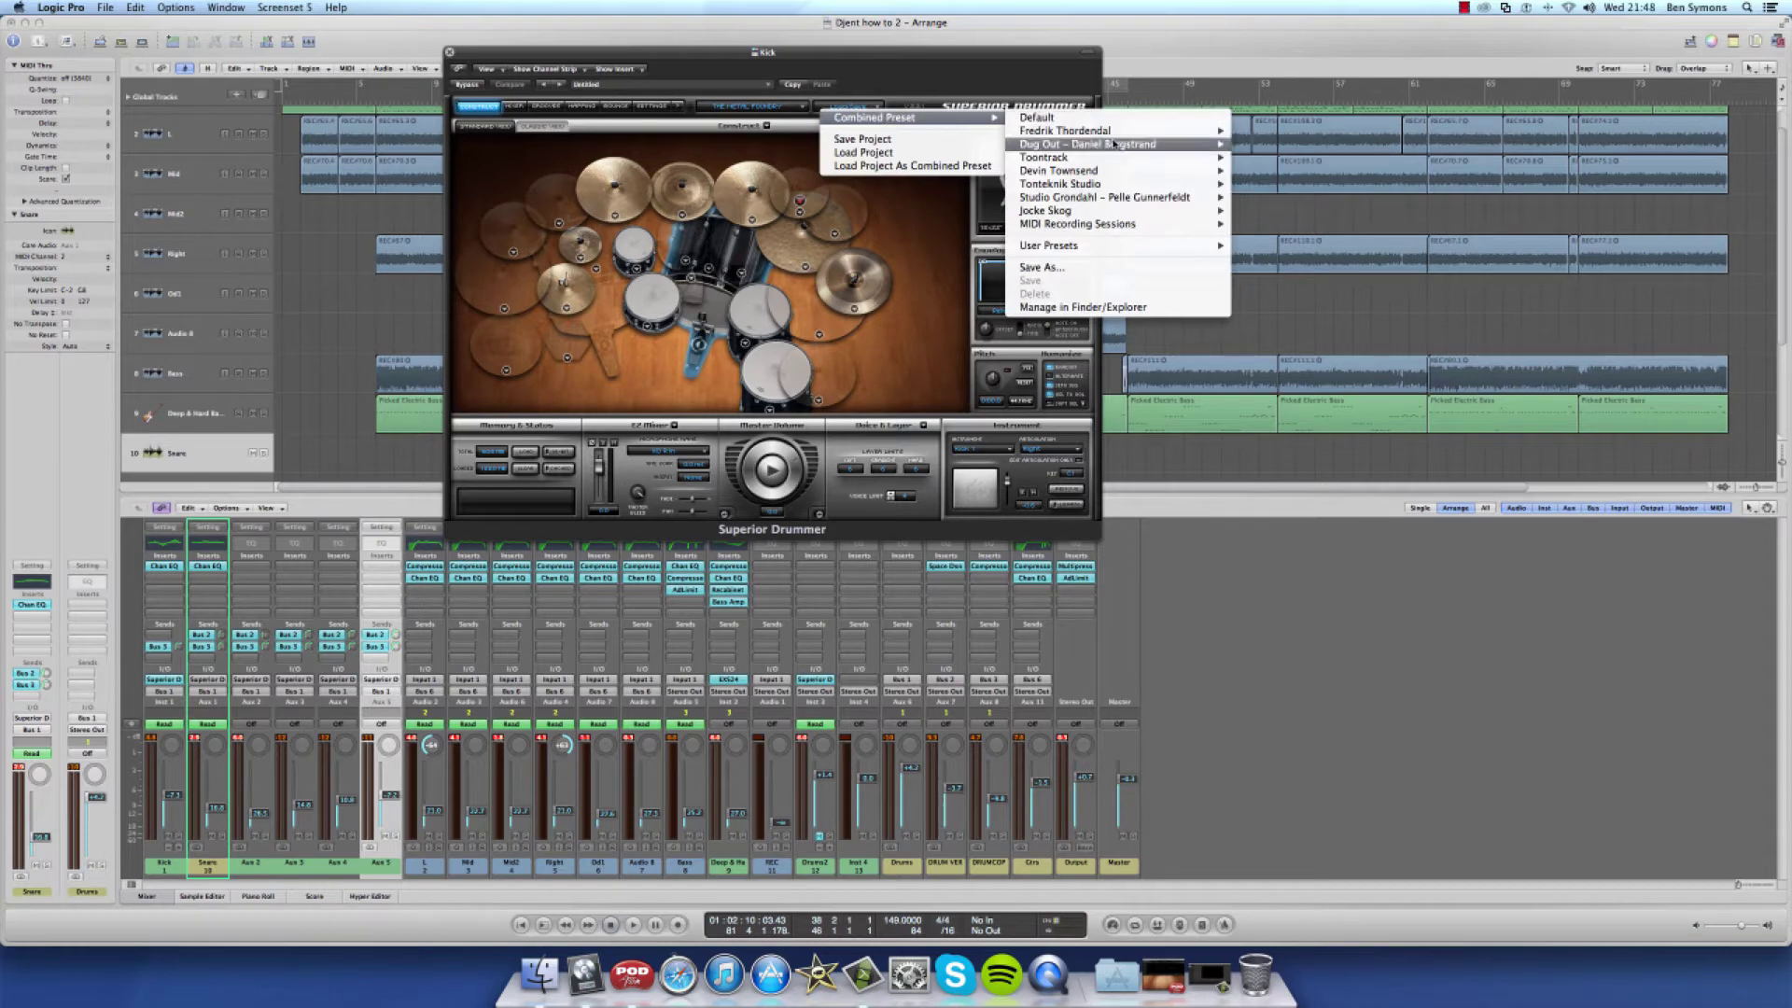
{"action": "mouse_move", "coordinate": [1108, 151]}
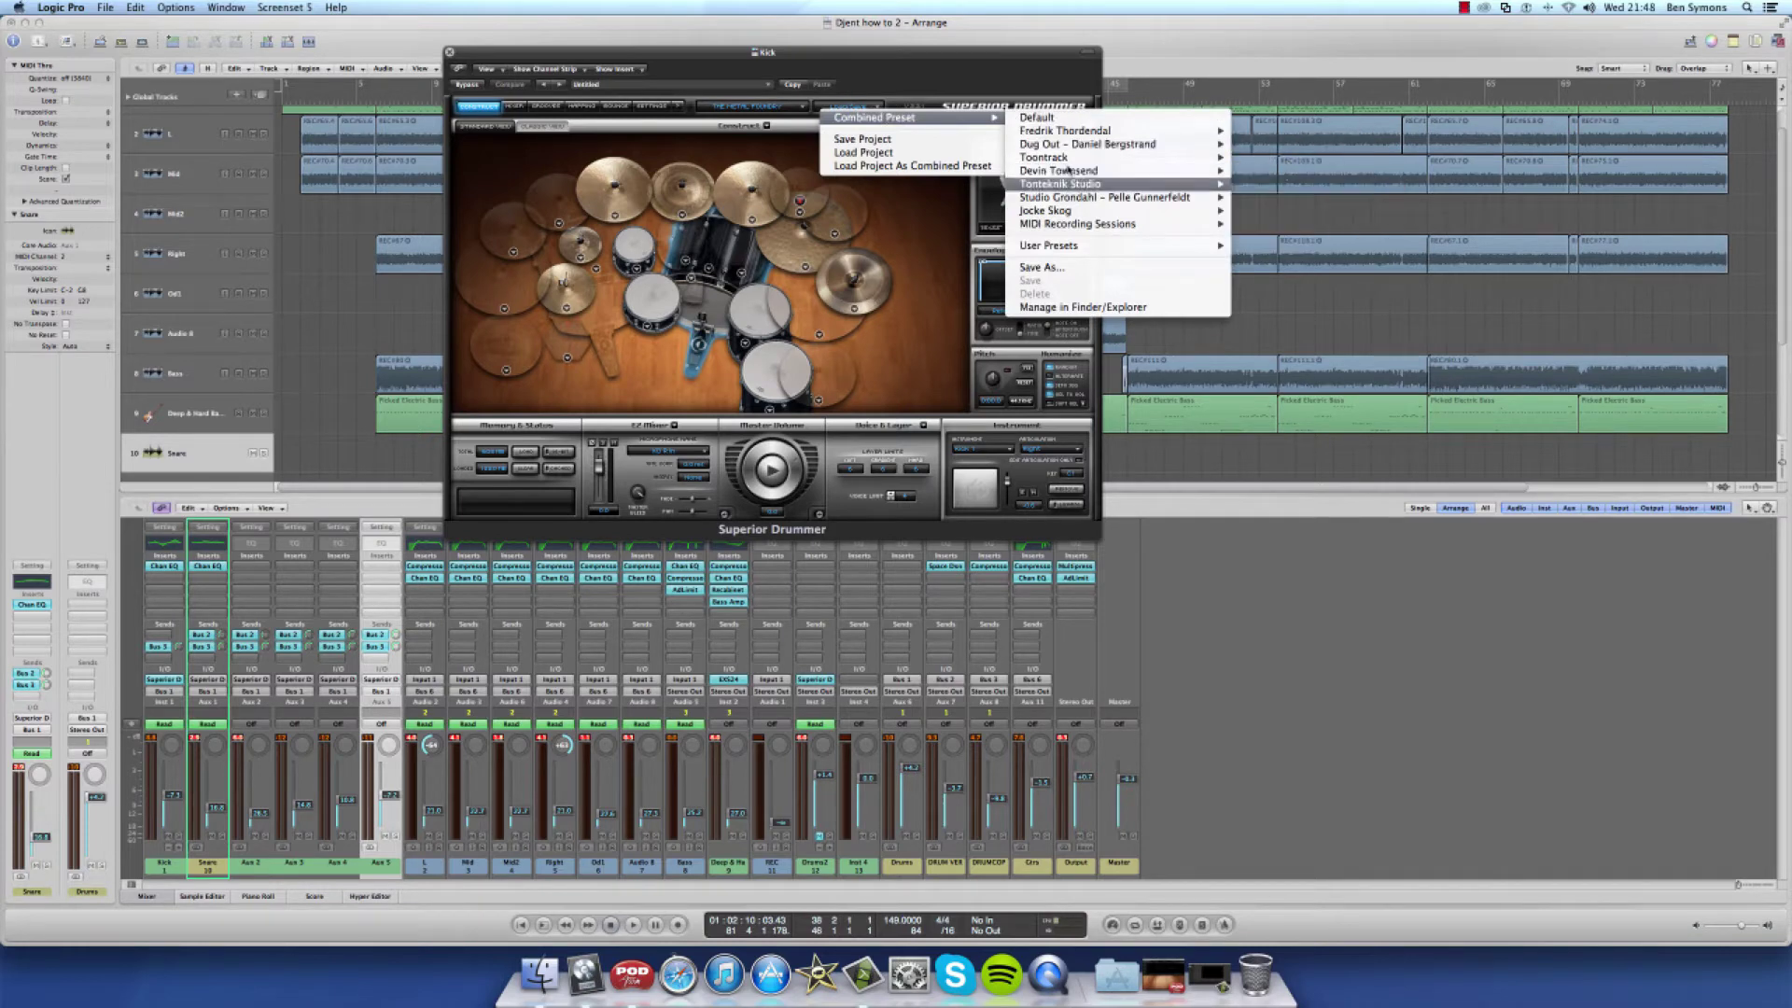
{"action": "left_click", "coordinate": [961, 56]}
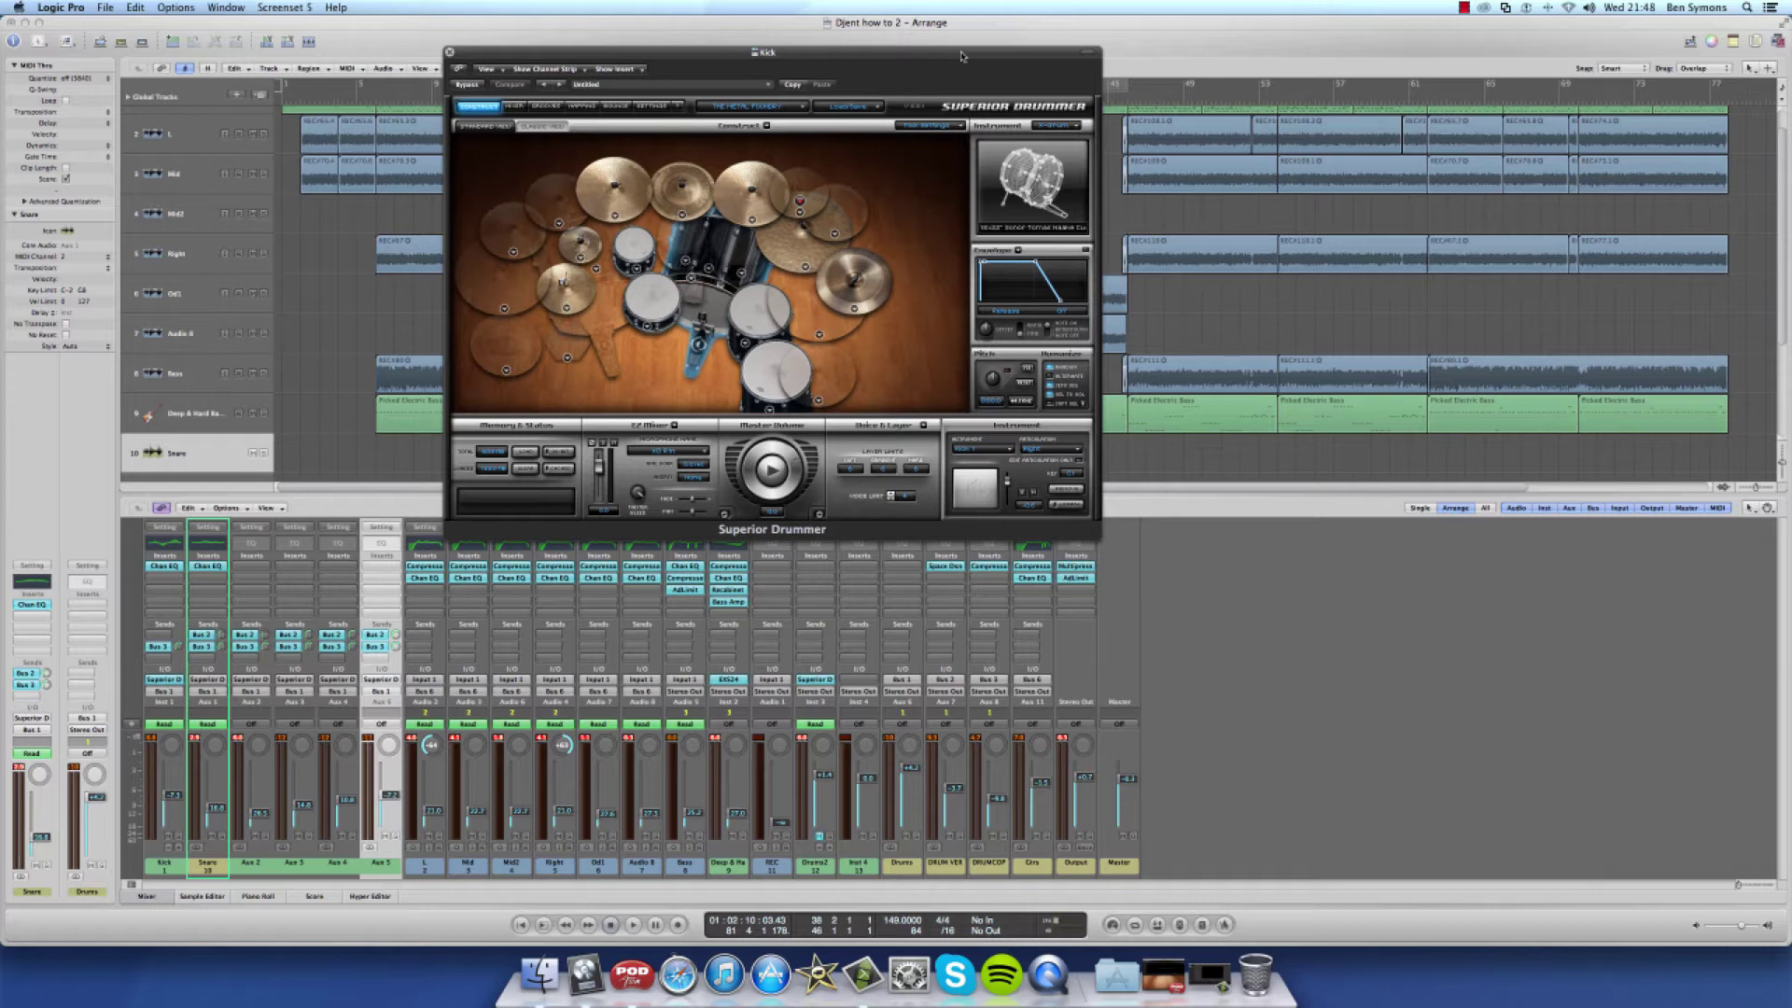
Examine the channels and buses in Superior Drummer's mixer for the Kick channel, and close the plug-in window
{"action": "left_click", "coordinate": [517, 107]}
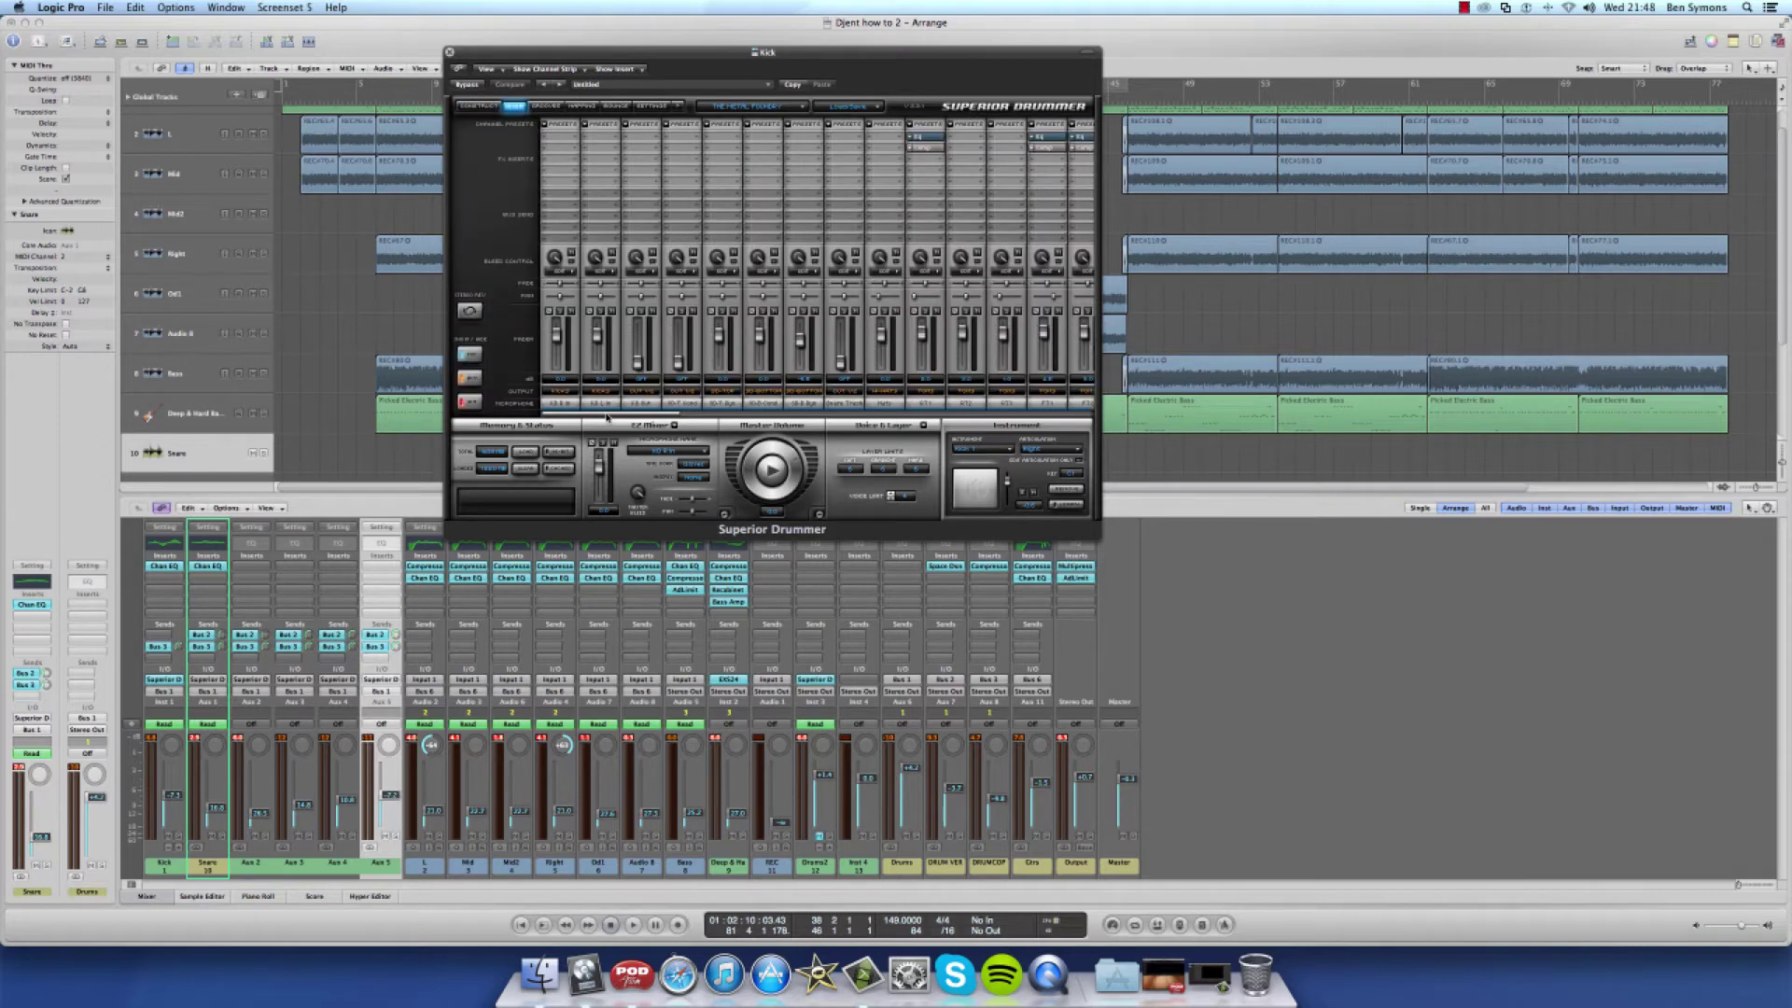
{"action": "left_click_drag", "start_coordinate": [607, 417], "coordinate": [660, 417]}
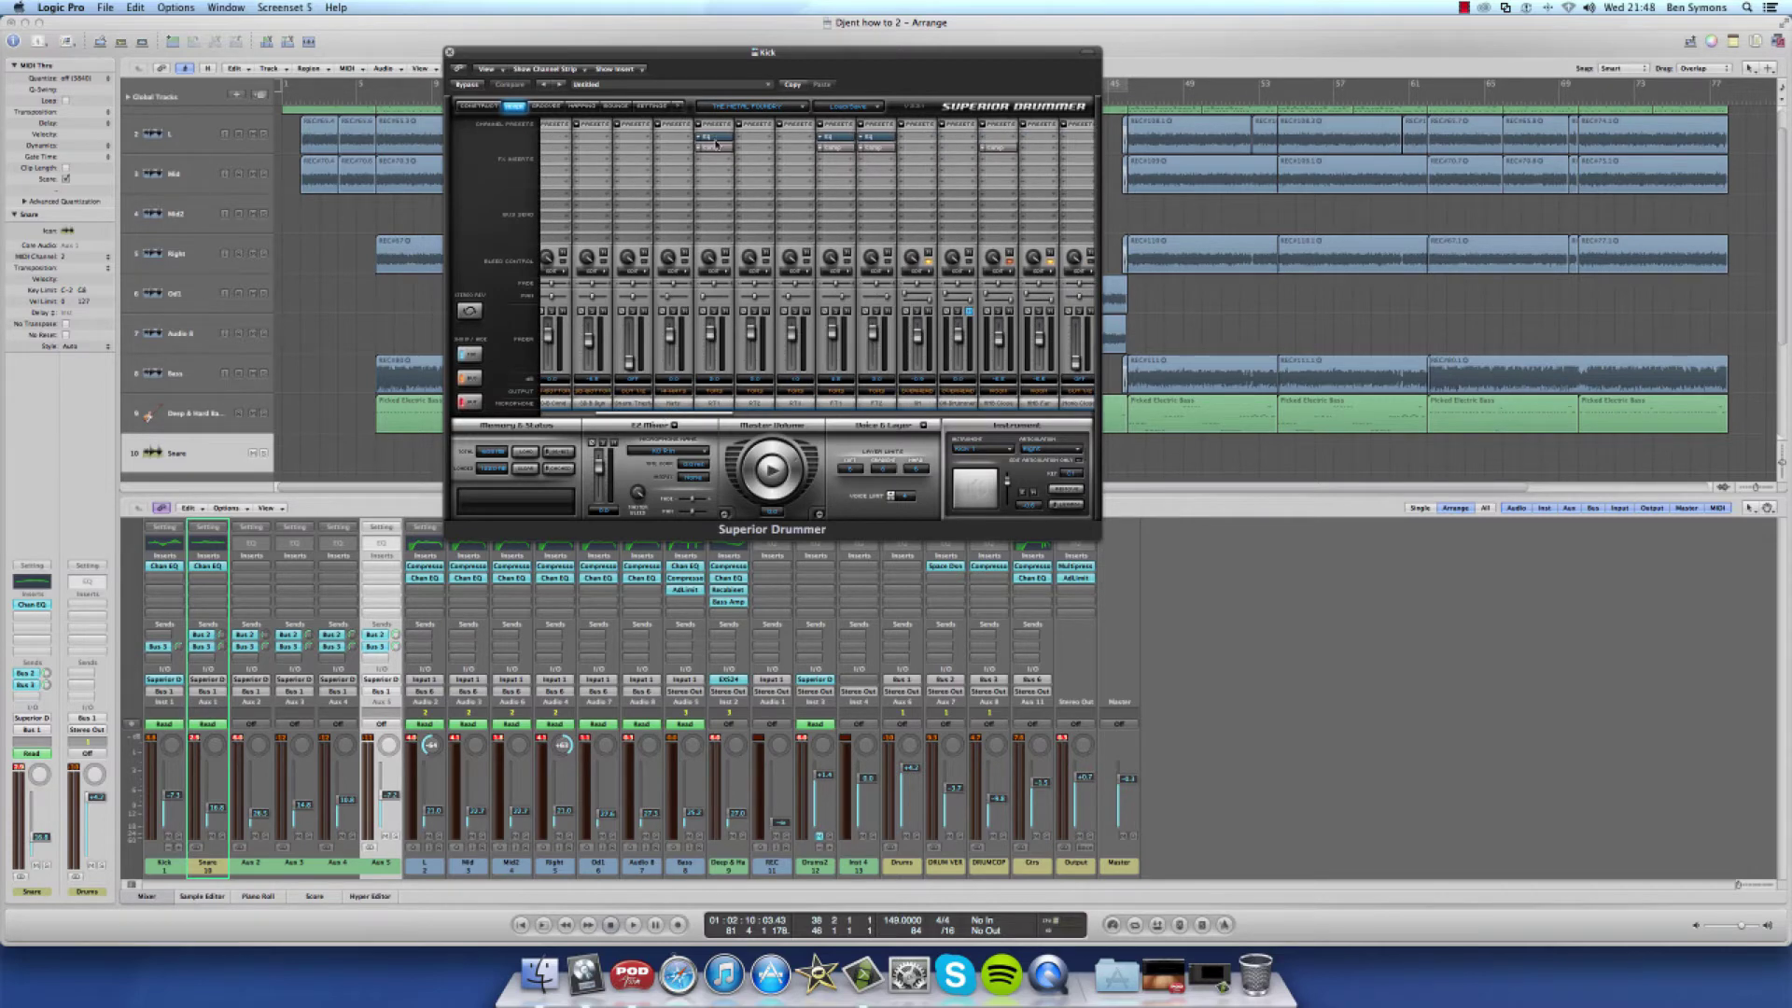
{"action": "left_click_drag", "start_coordinate": [709, 416], "coordinate": [847, 414]}
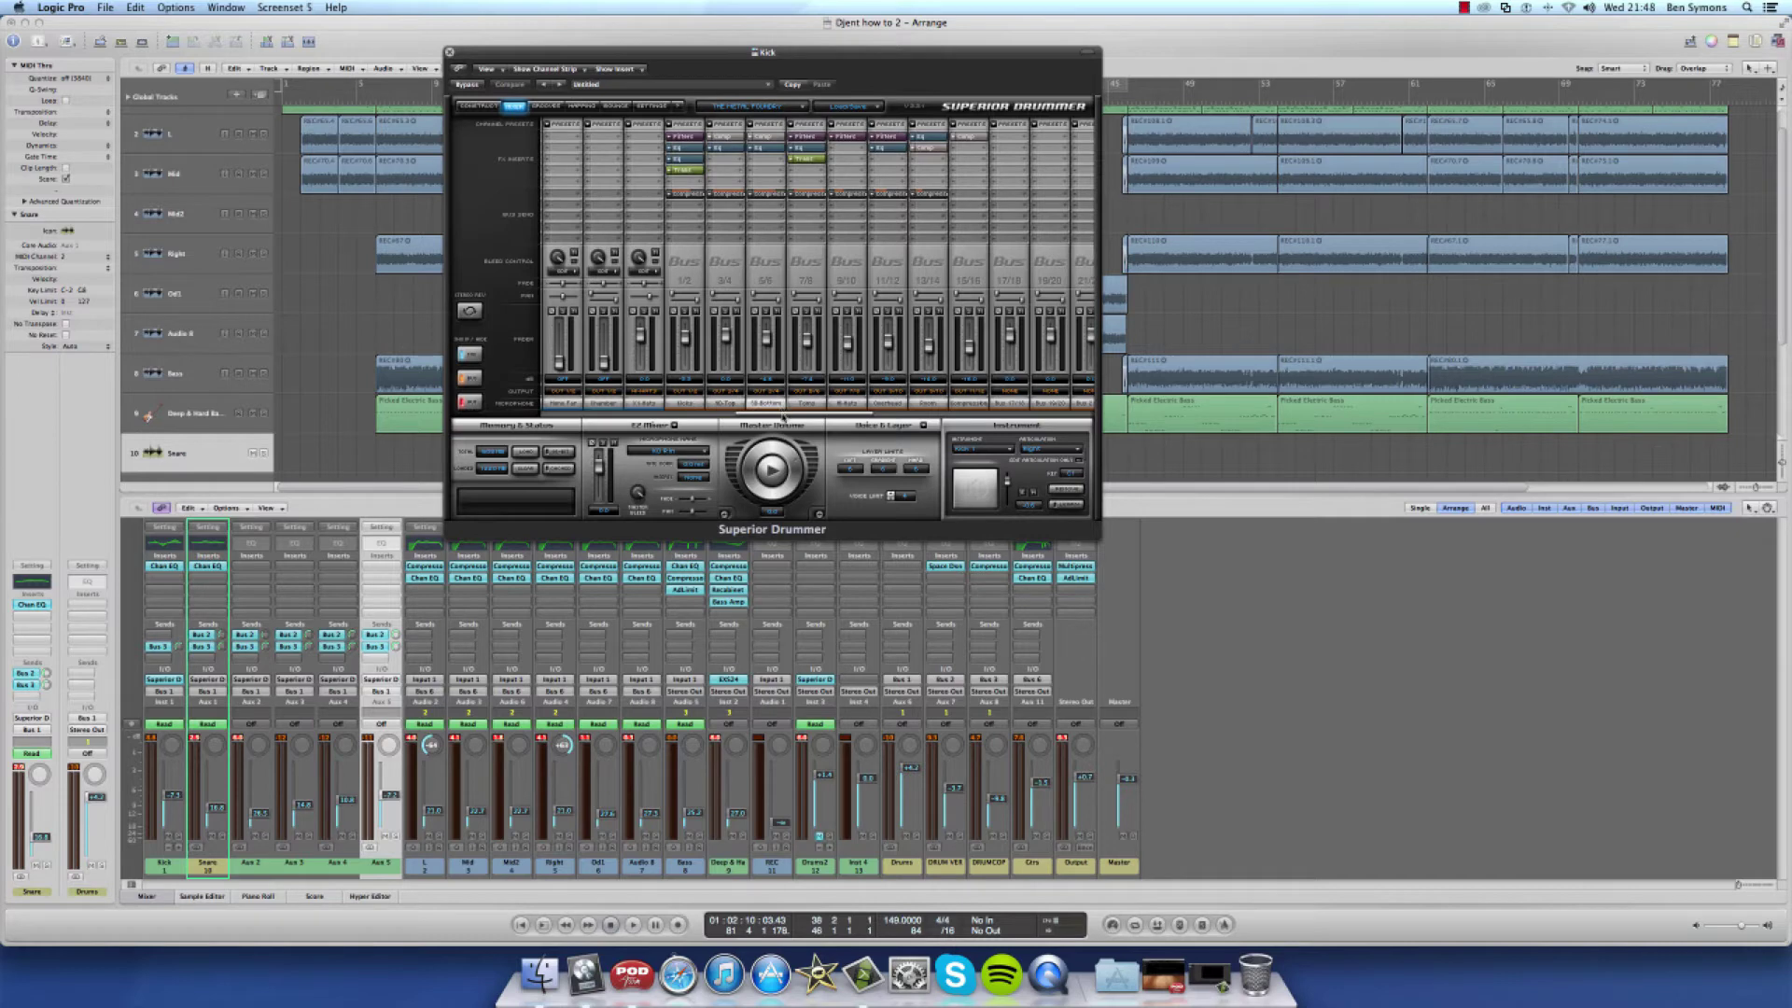
{"action": "scroll", "coordinate": [782, 416], "scroll_direction": "right", "scroll_amount": 1}
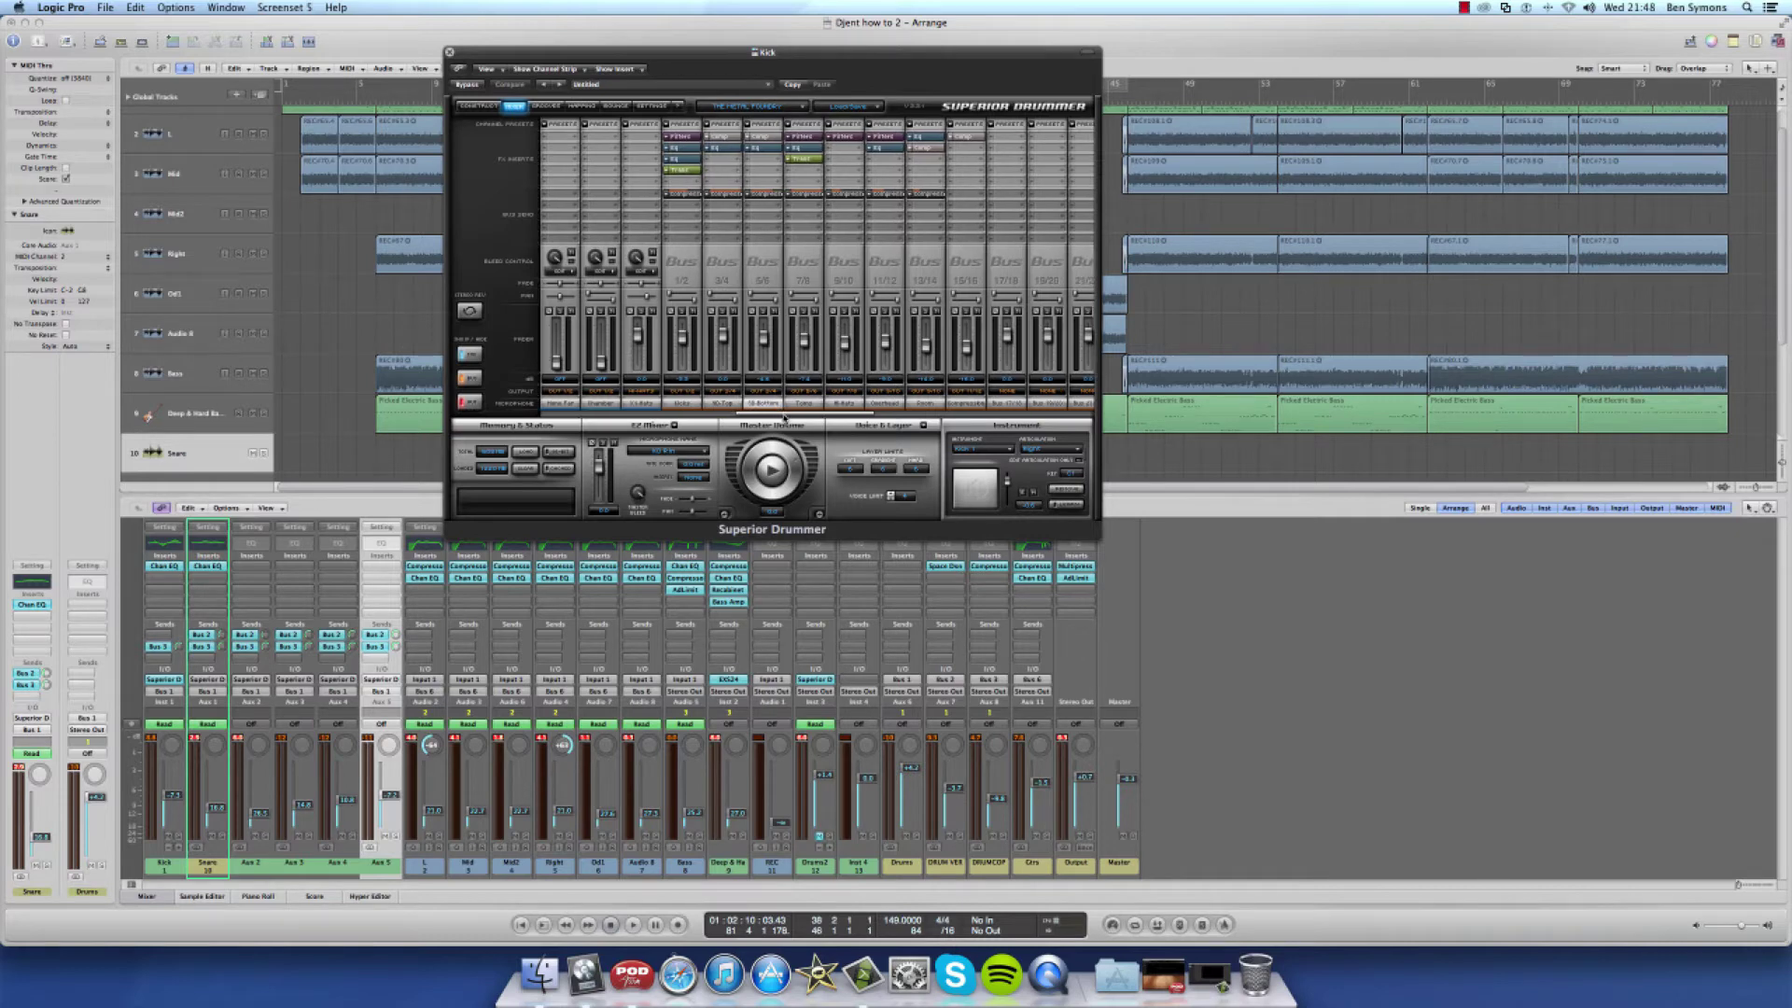
{"action": "left_click_drag", "start_coordinate": [783, 417], "coordinate": [791, 419]}
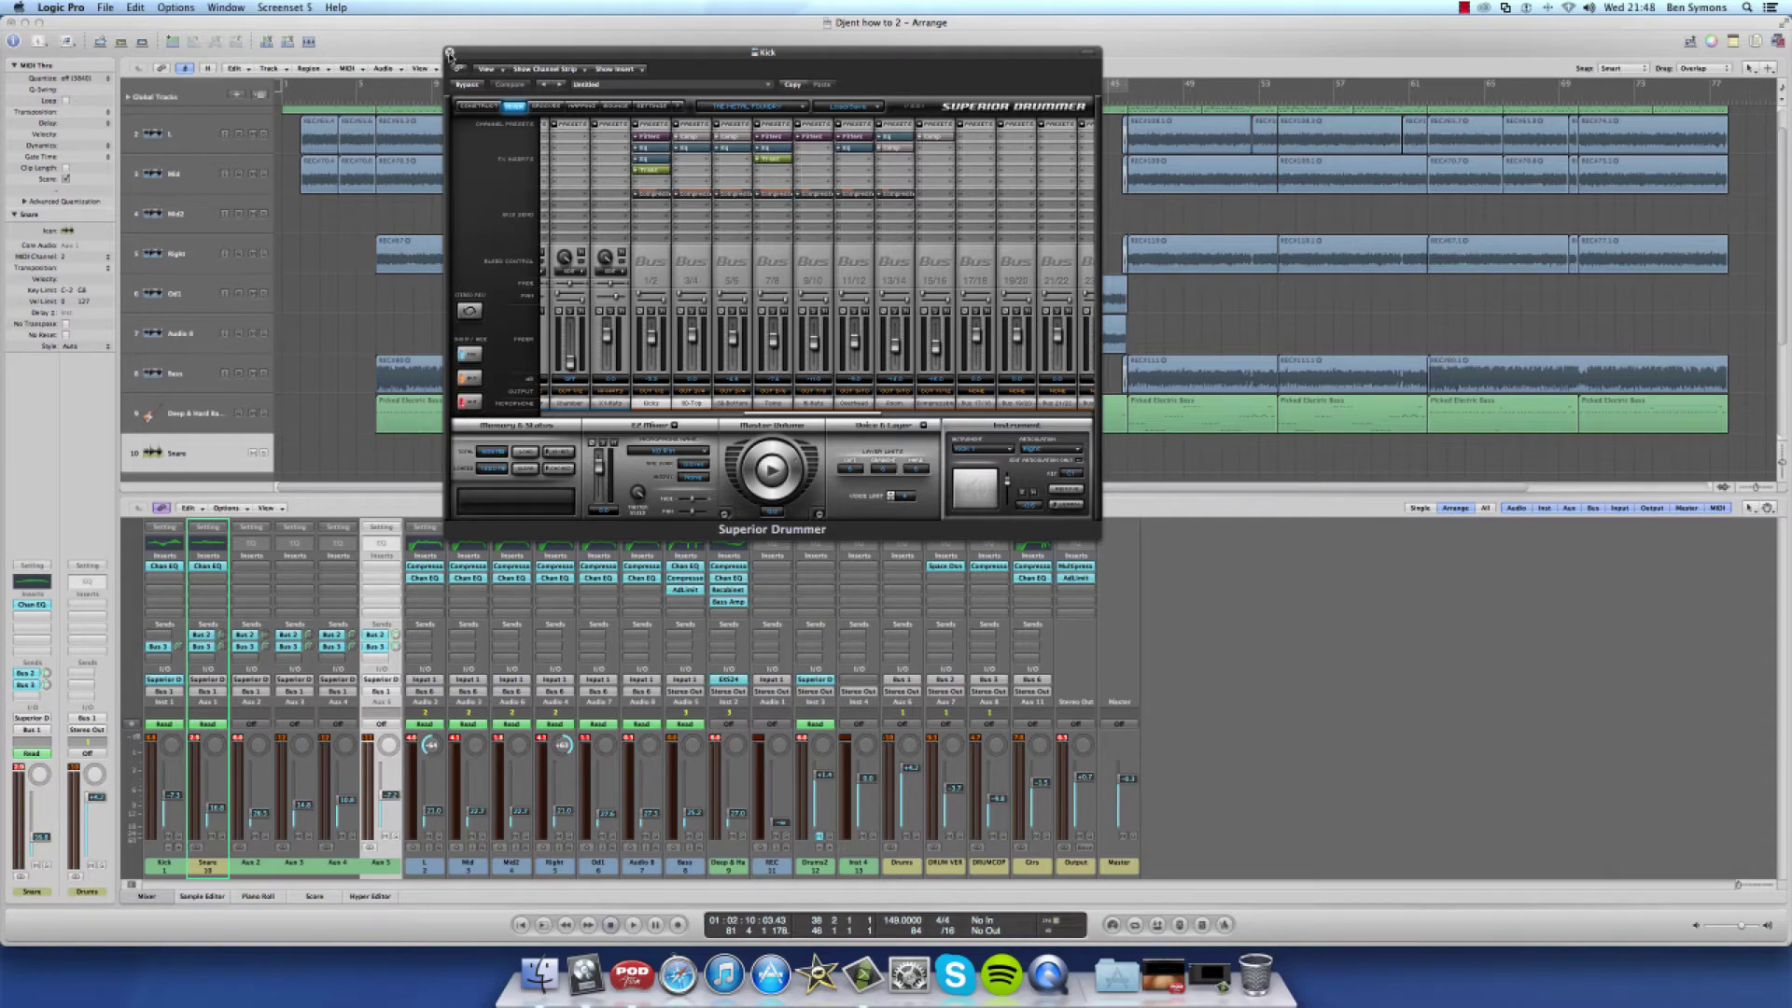
{"action": "left_click", "coordinate": [449, 53]}
Delete the empty Inst 4 track below Drums2
{"action": "left_click", "coordinate": [812, 861]}
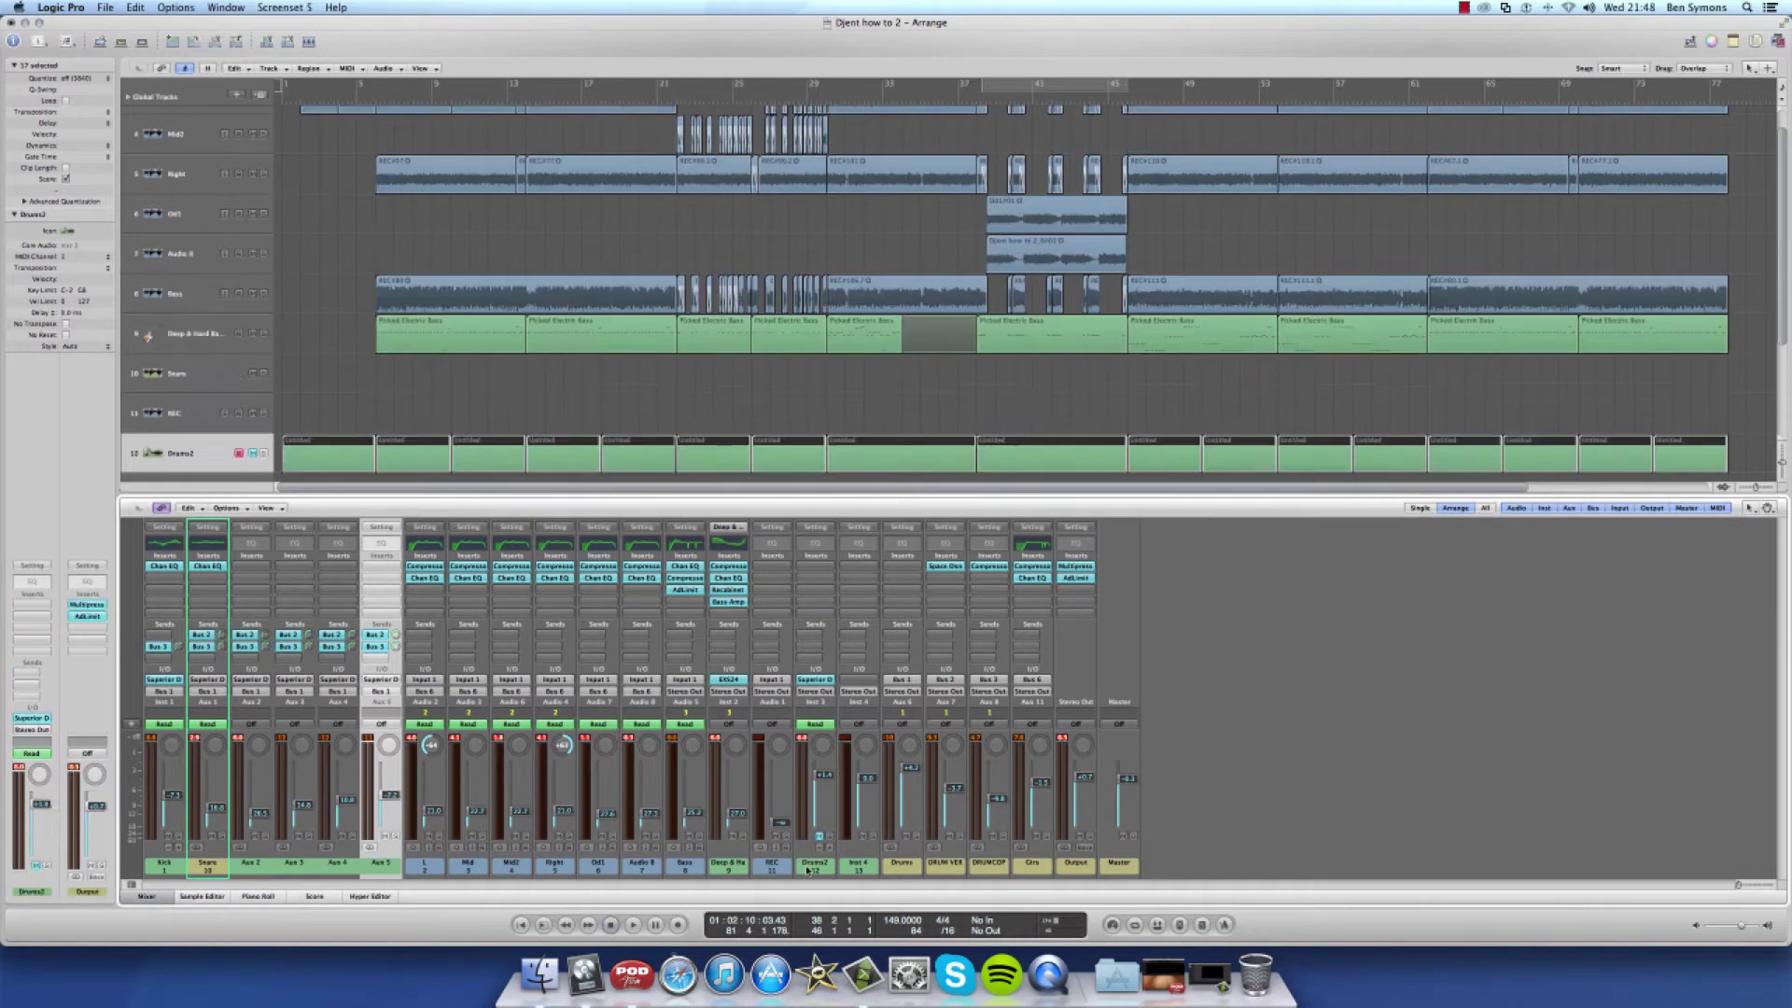
{"action": "left_click", "coordinate": [856, 860]}
{"action": "left_click", "coordinate": [169, 457]}
{"action": "key", "text": "super+BackSpace"}
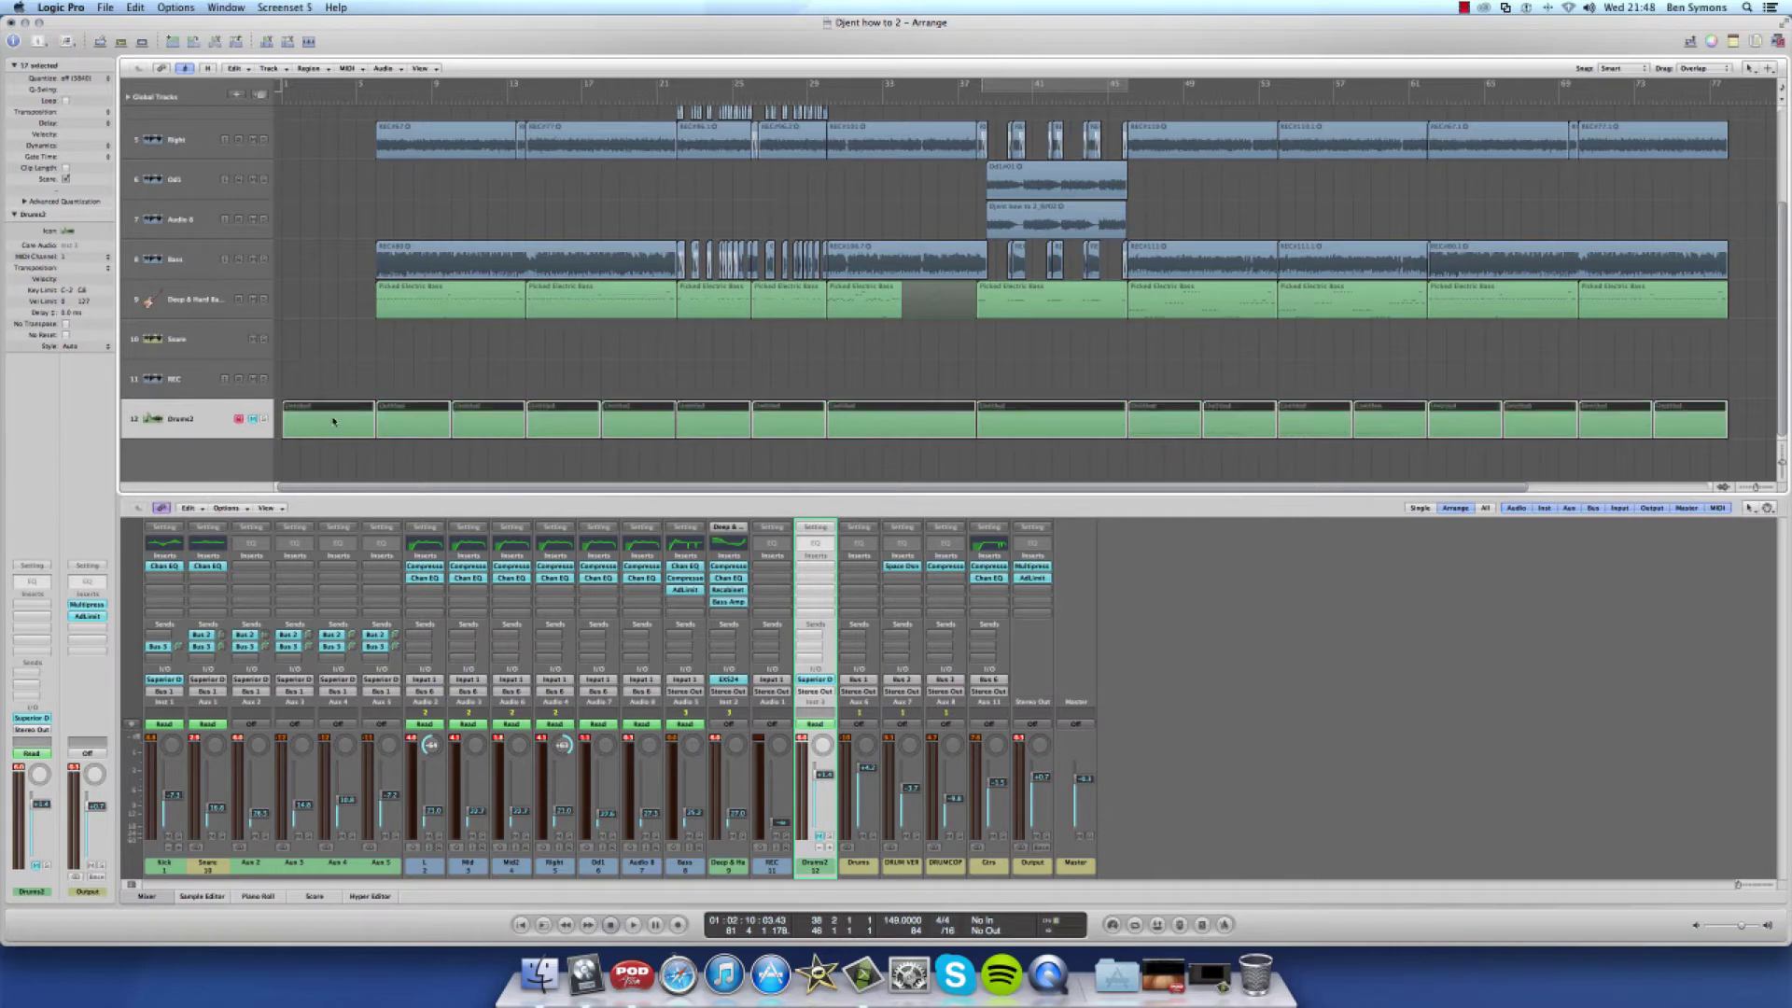
Solo the Drums2 track, play it from near the start of the song, and stop playback
{"action": "left_click", "coordinate": [265, 420]}
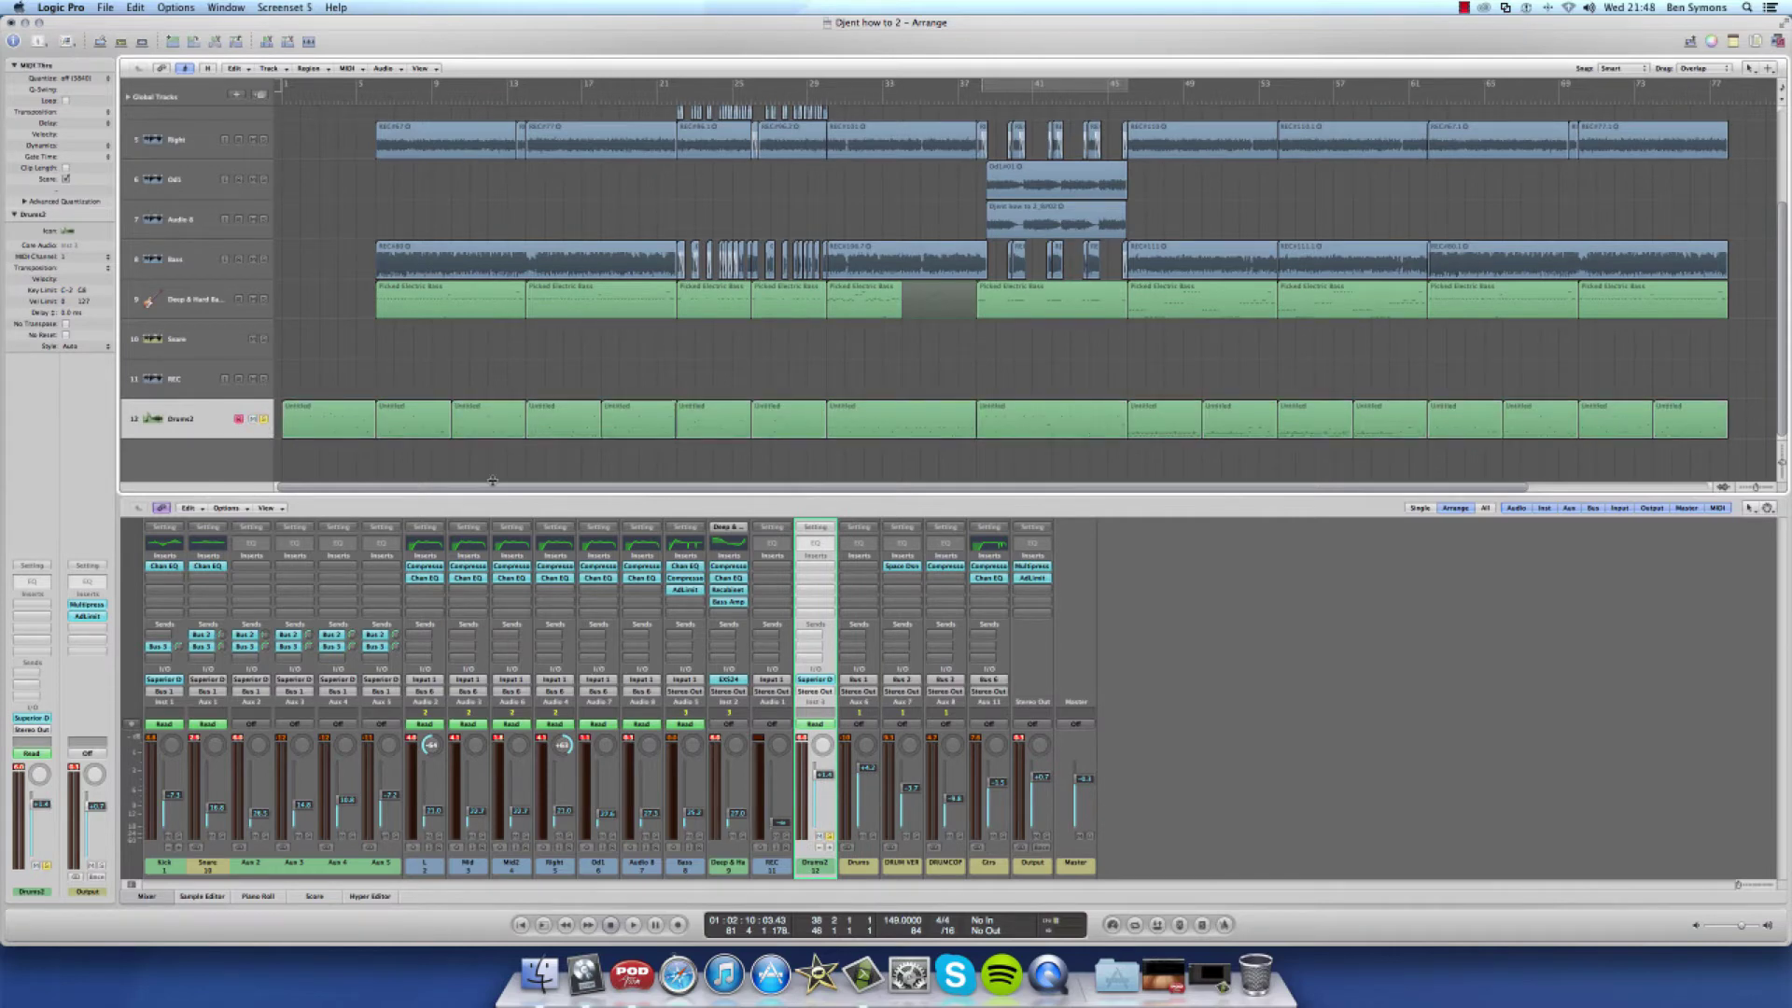
{"action": "double_click", "coordinate": [303, 100]}
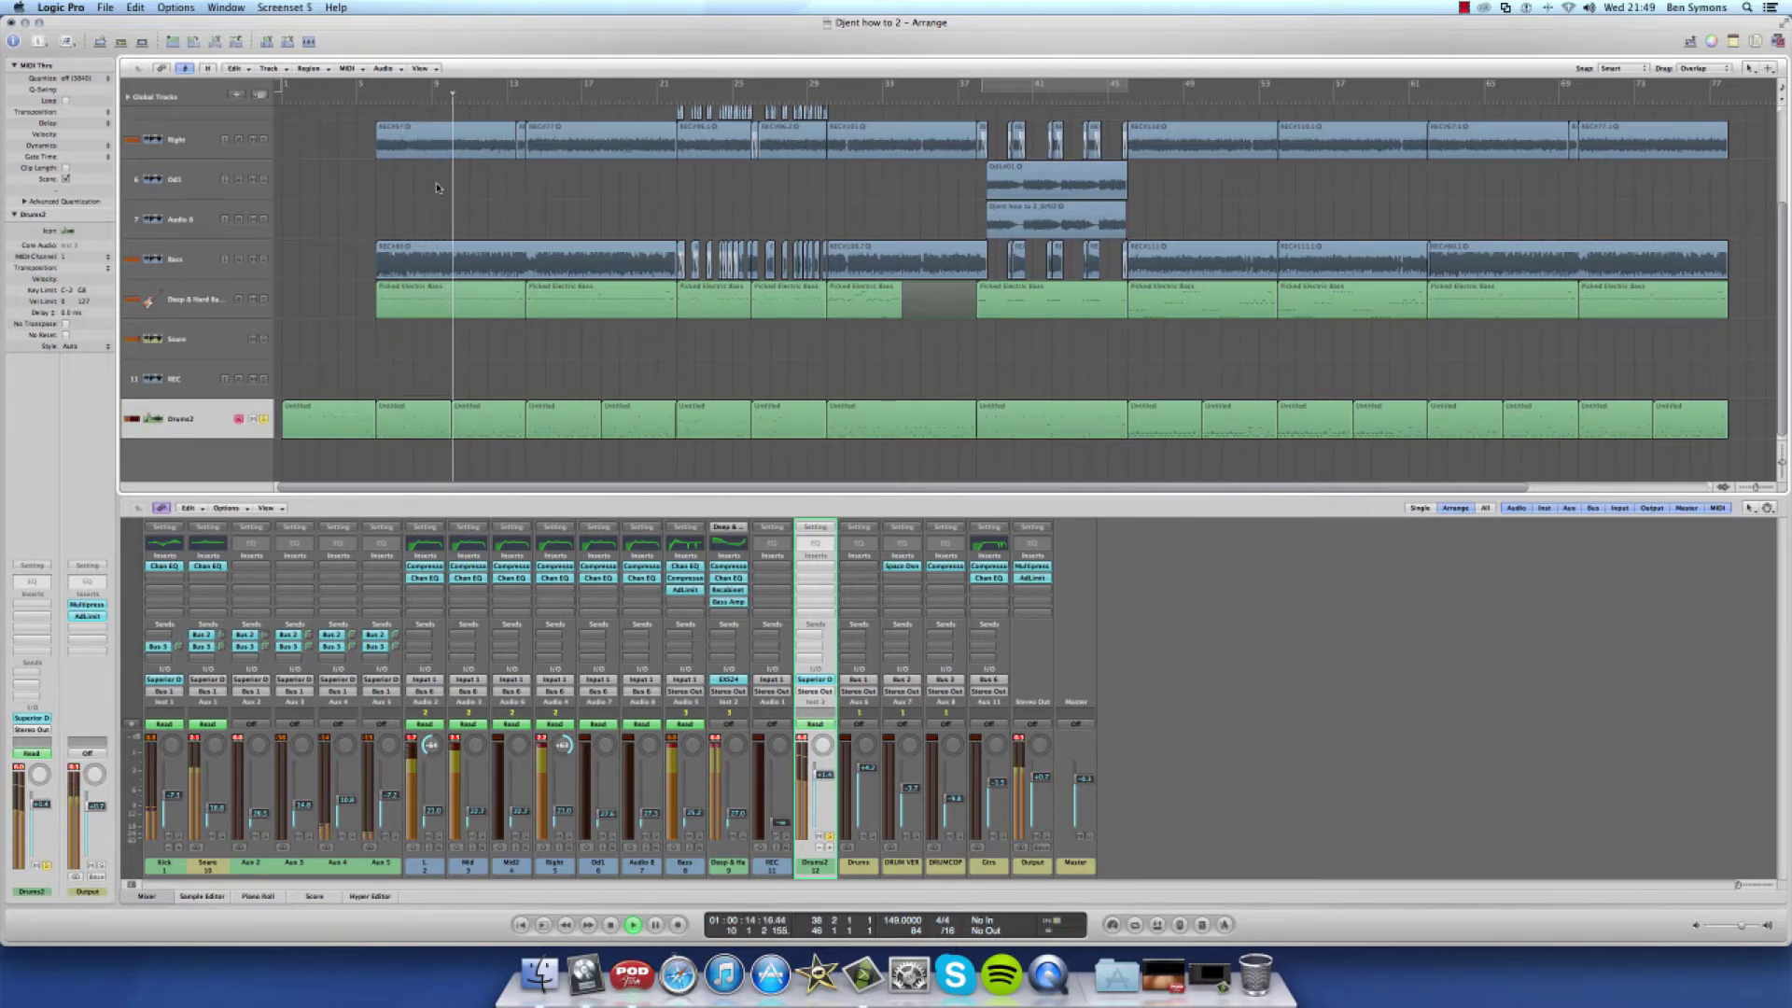
{"action": "key", "text": "space"}
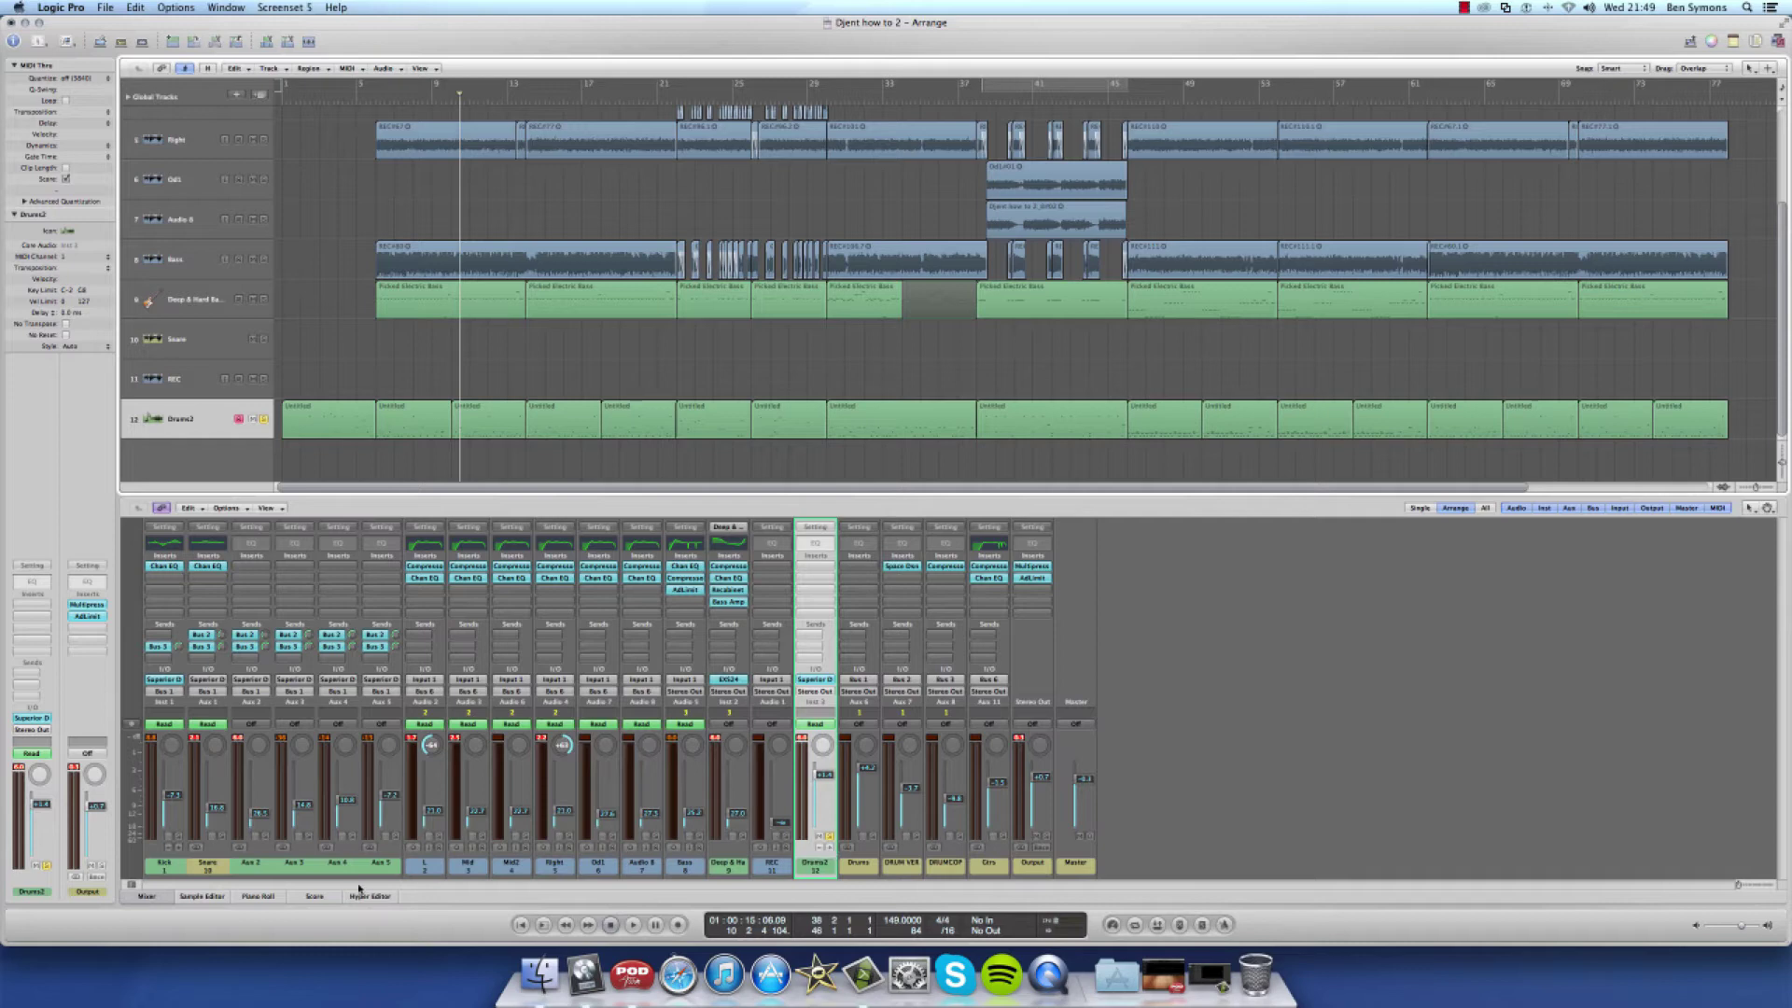
Add five aux channels to the Drums2 instrument channel for its additional outputs
{"action": "left_click", "coordinate": [196, 868]}
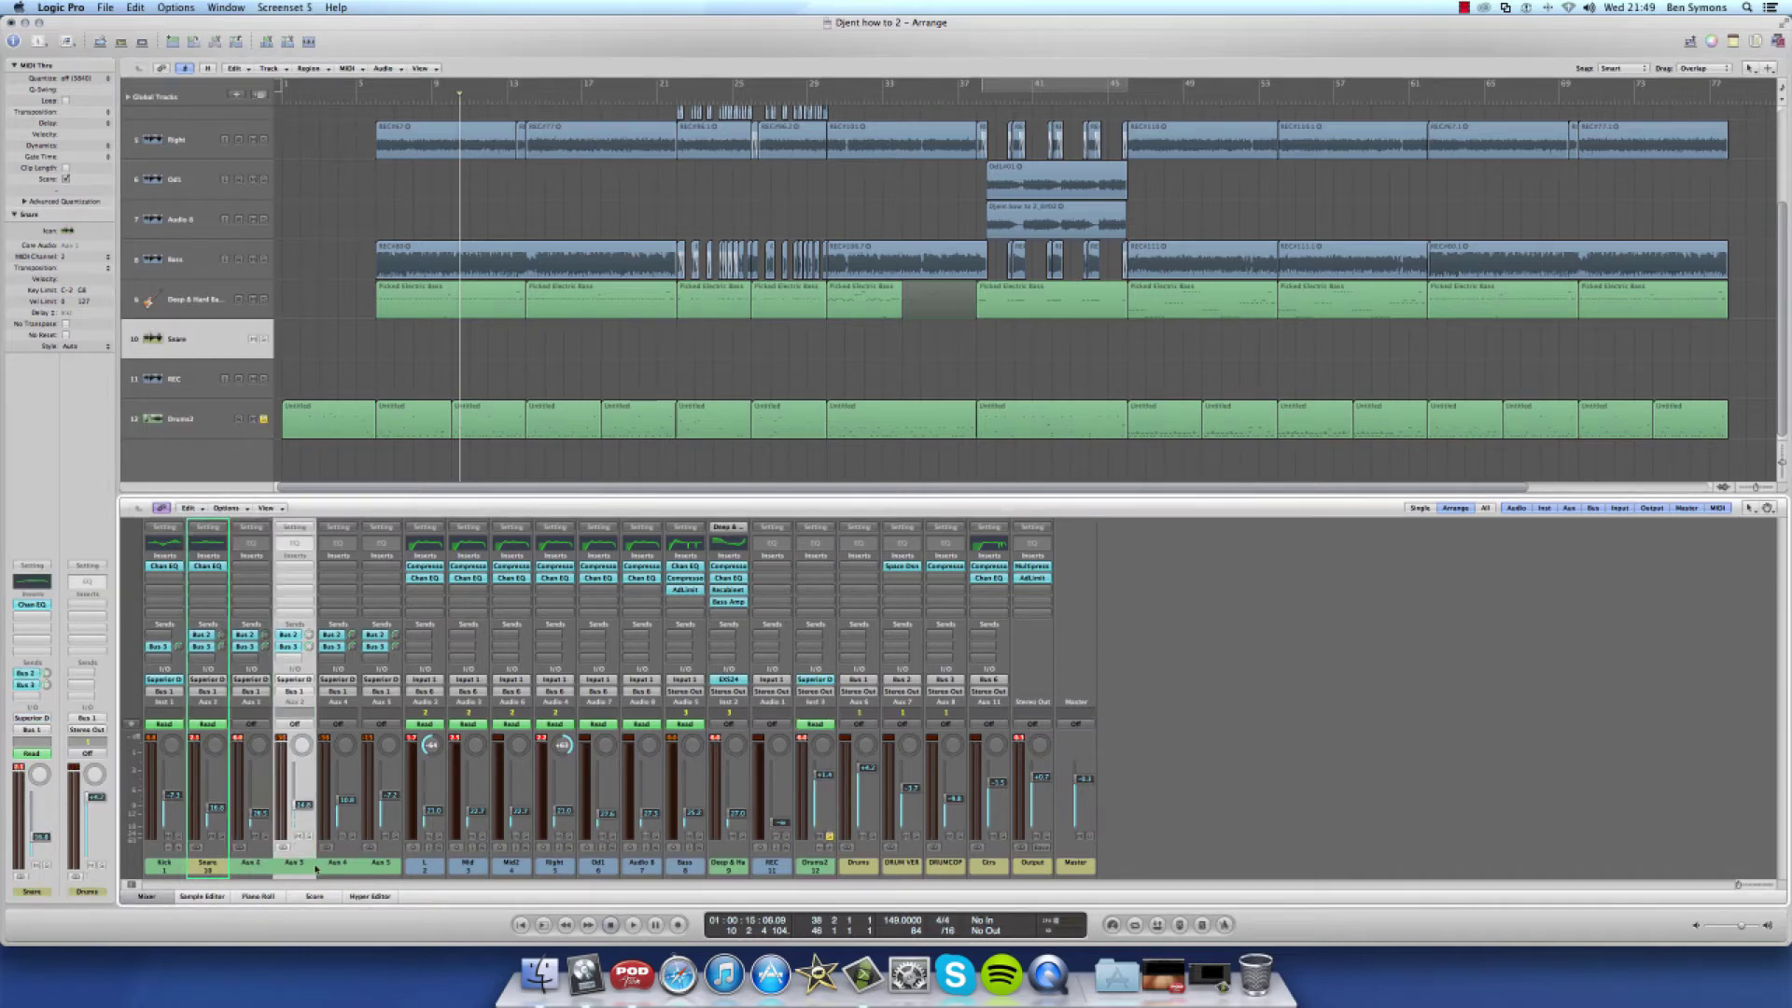
{"action": "left_click", "coordinate": [815, 864]}
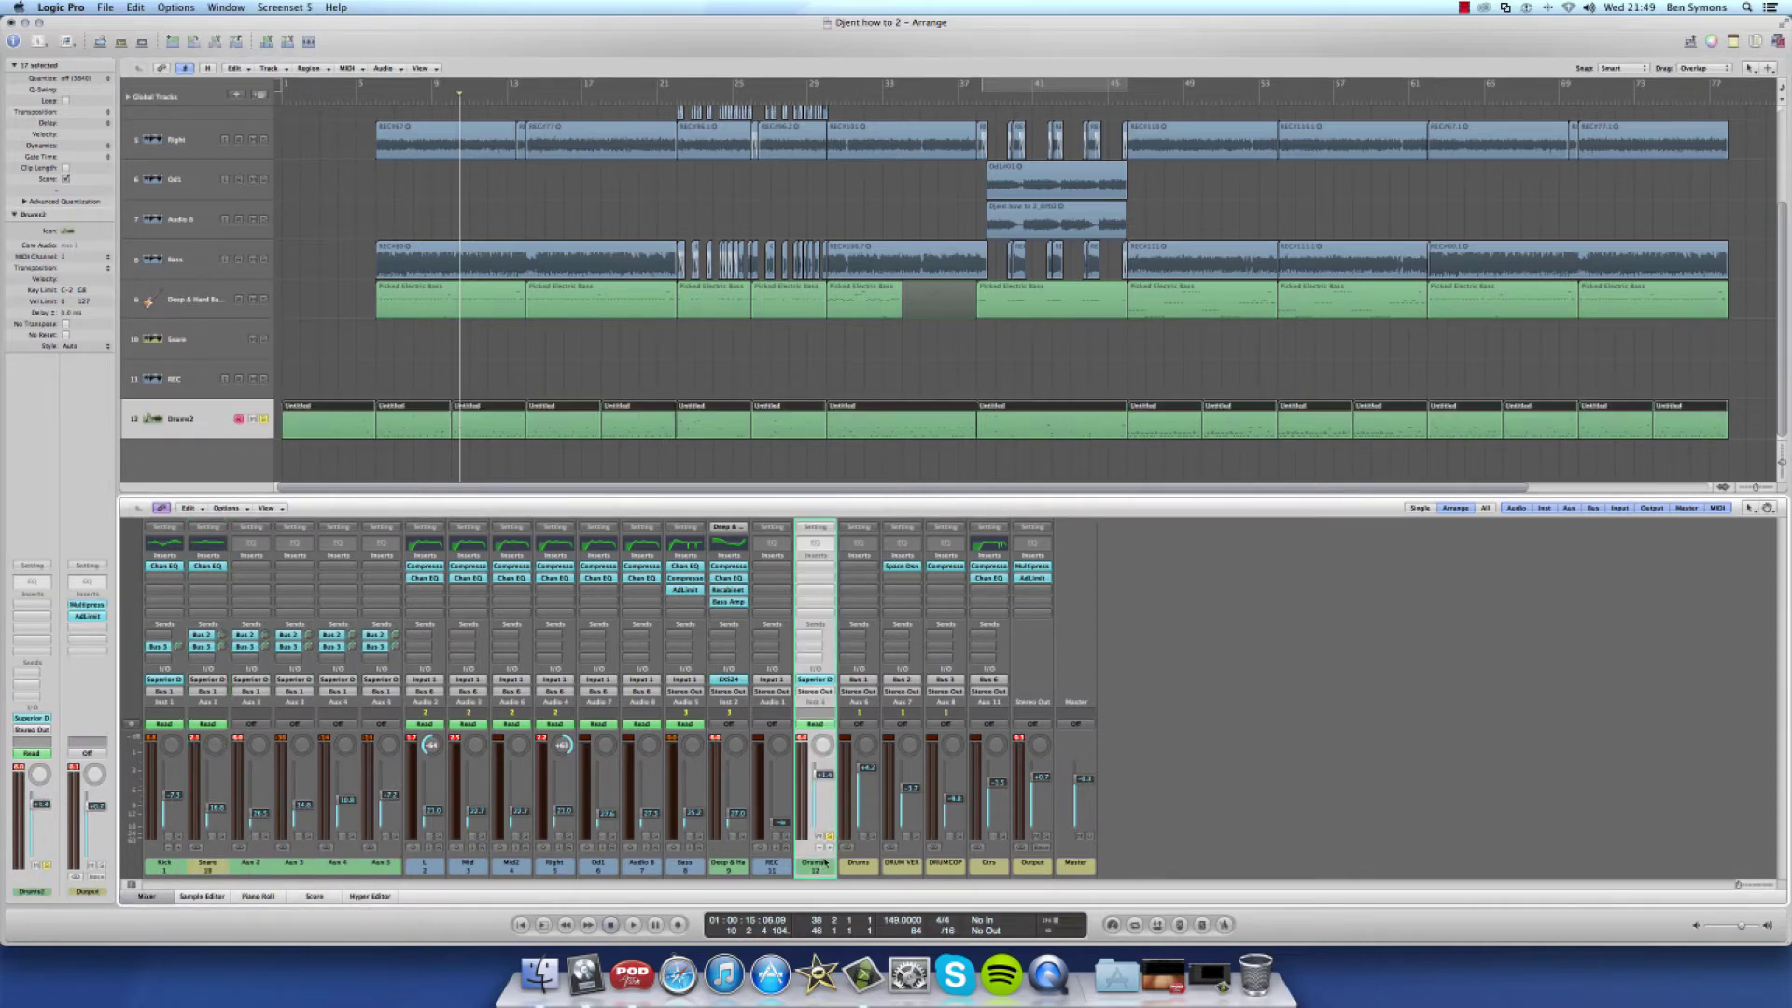
{"action": "left_click", "coordinate": [828, 851]}
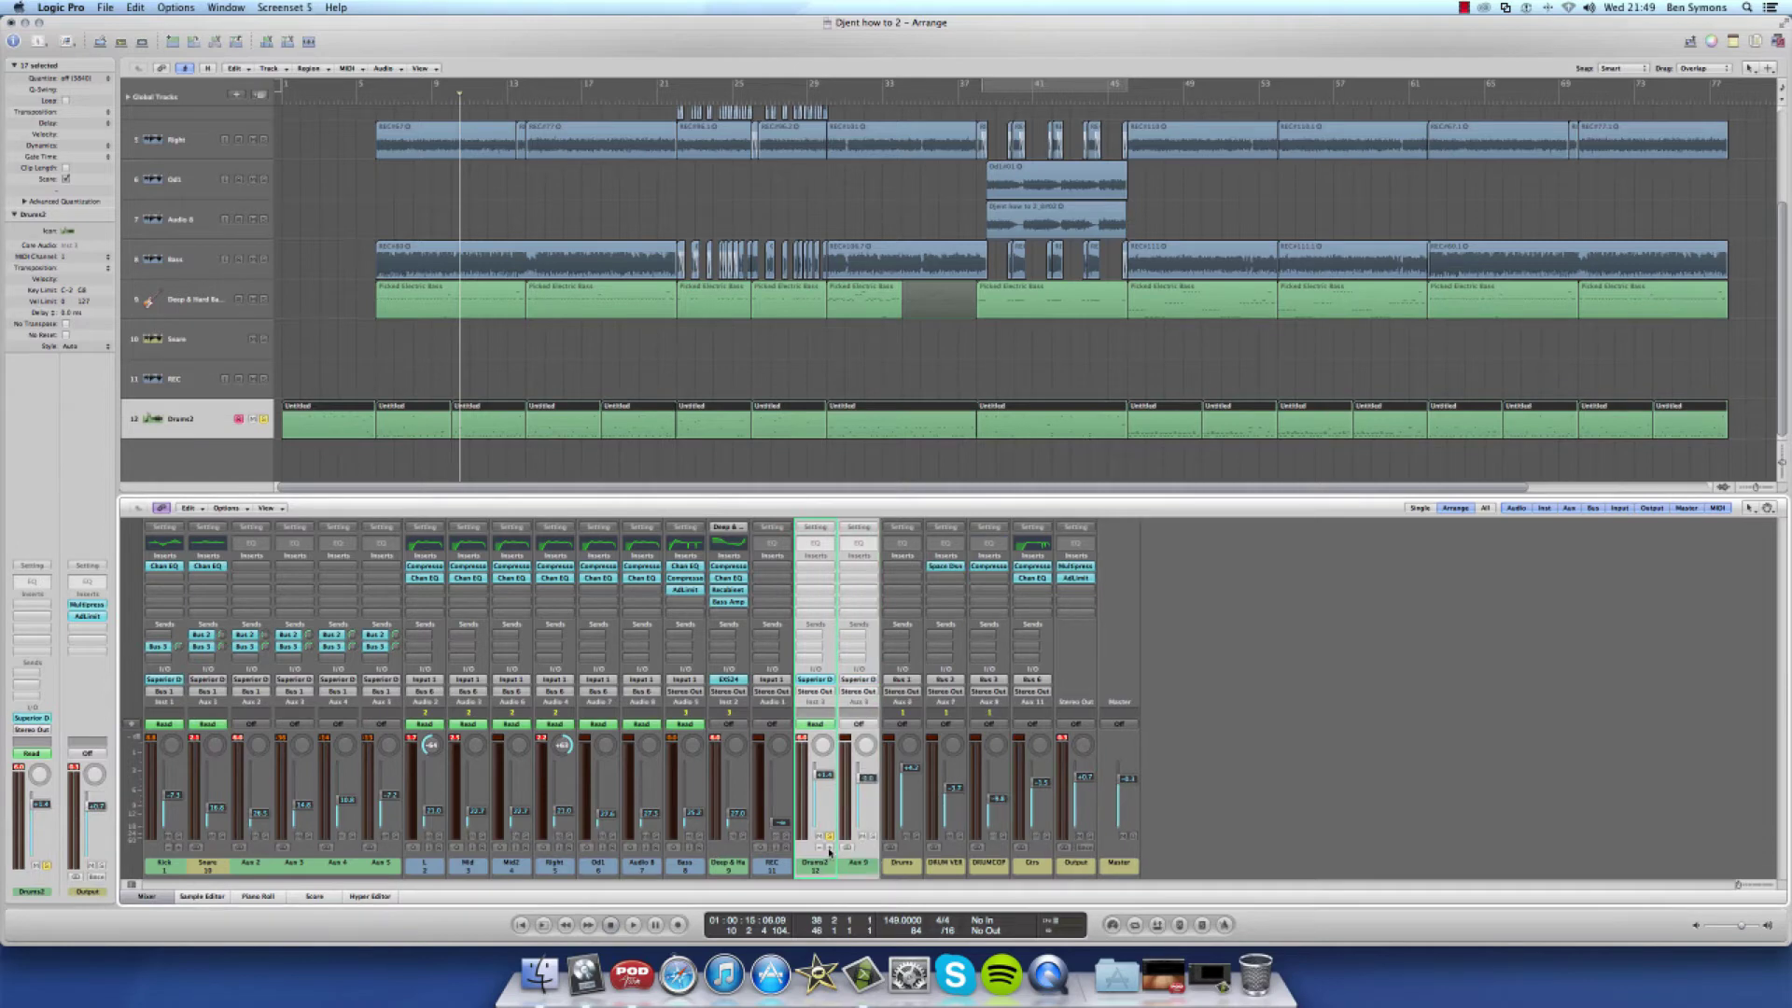
{"action": "left_click", "coordinate": [828, 852]}
{"action": "left_click", "coordinate": [829, 851]}
{"action": "left_click", "coordinate": [829, 851]}
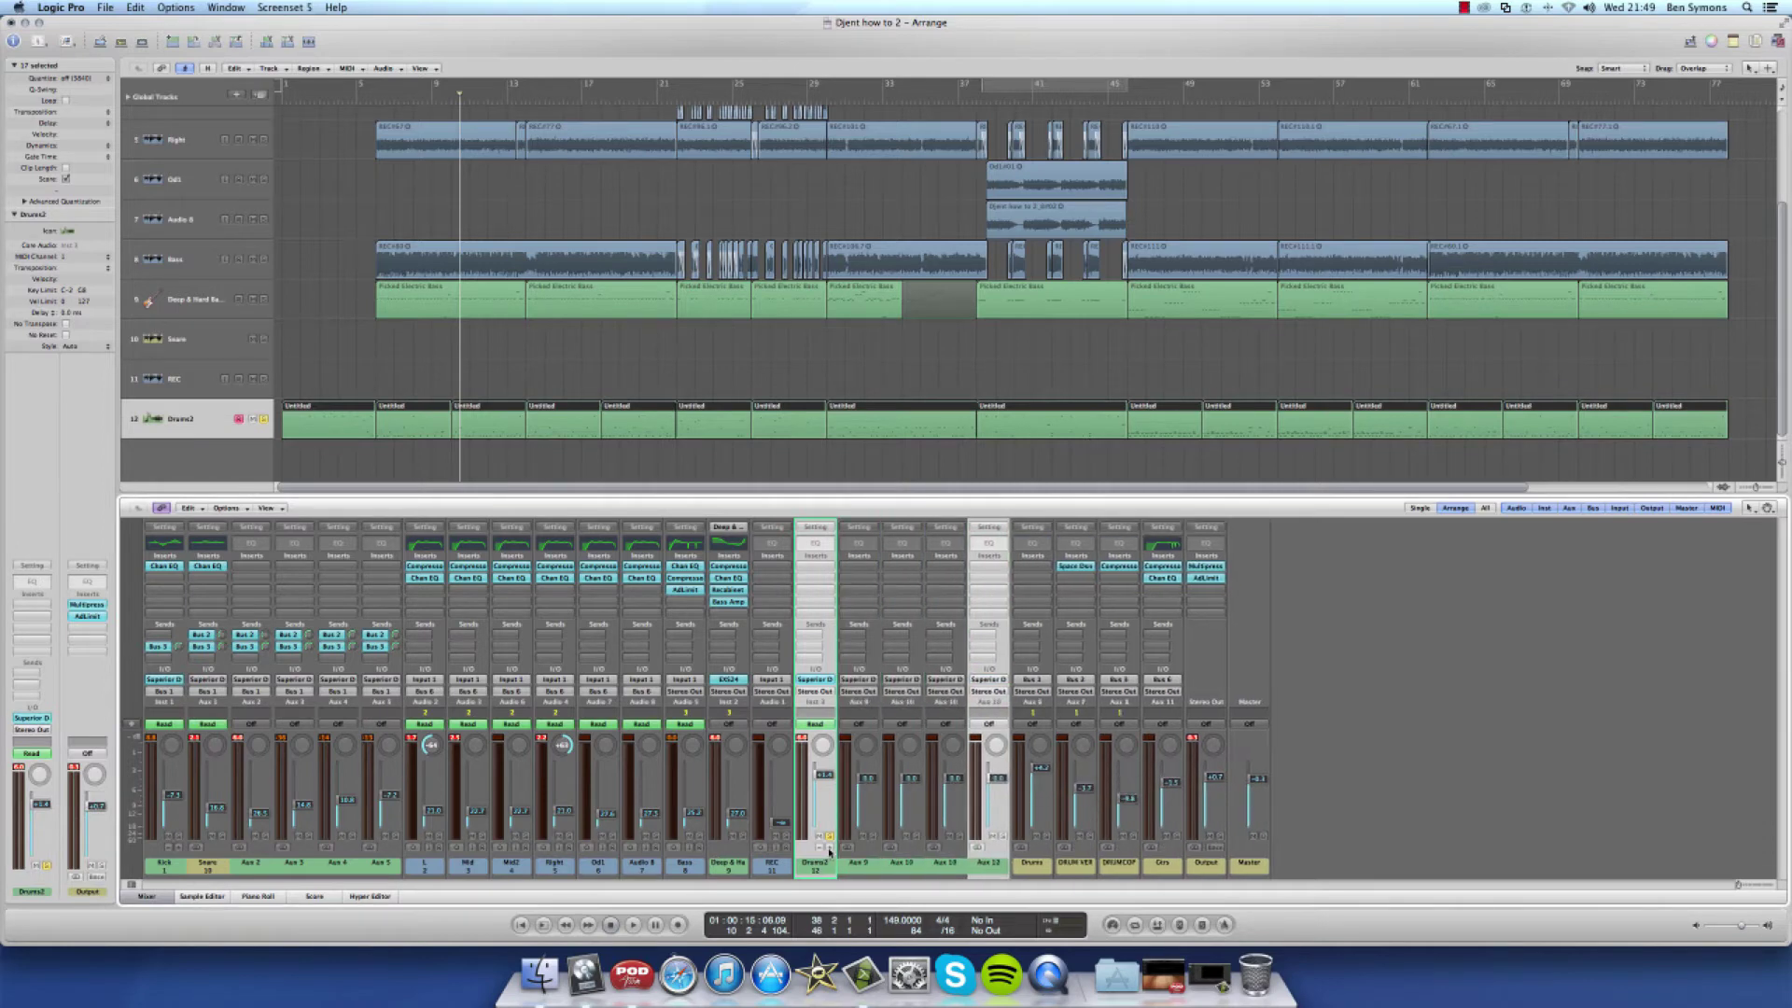
{"action": "left_click", "coordinate": [829, 851]}
Review the Drums2 aux channels named Snare, Toms, Hats, OH and Comp in the mixer
{"action": "left_click", "coordinate": [856, 866]}
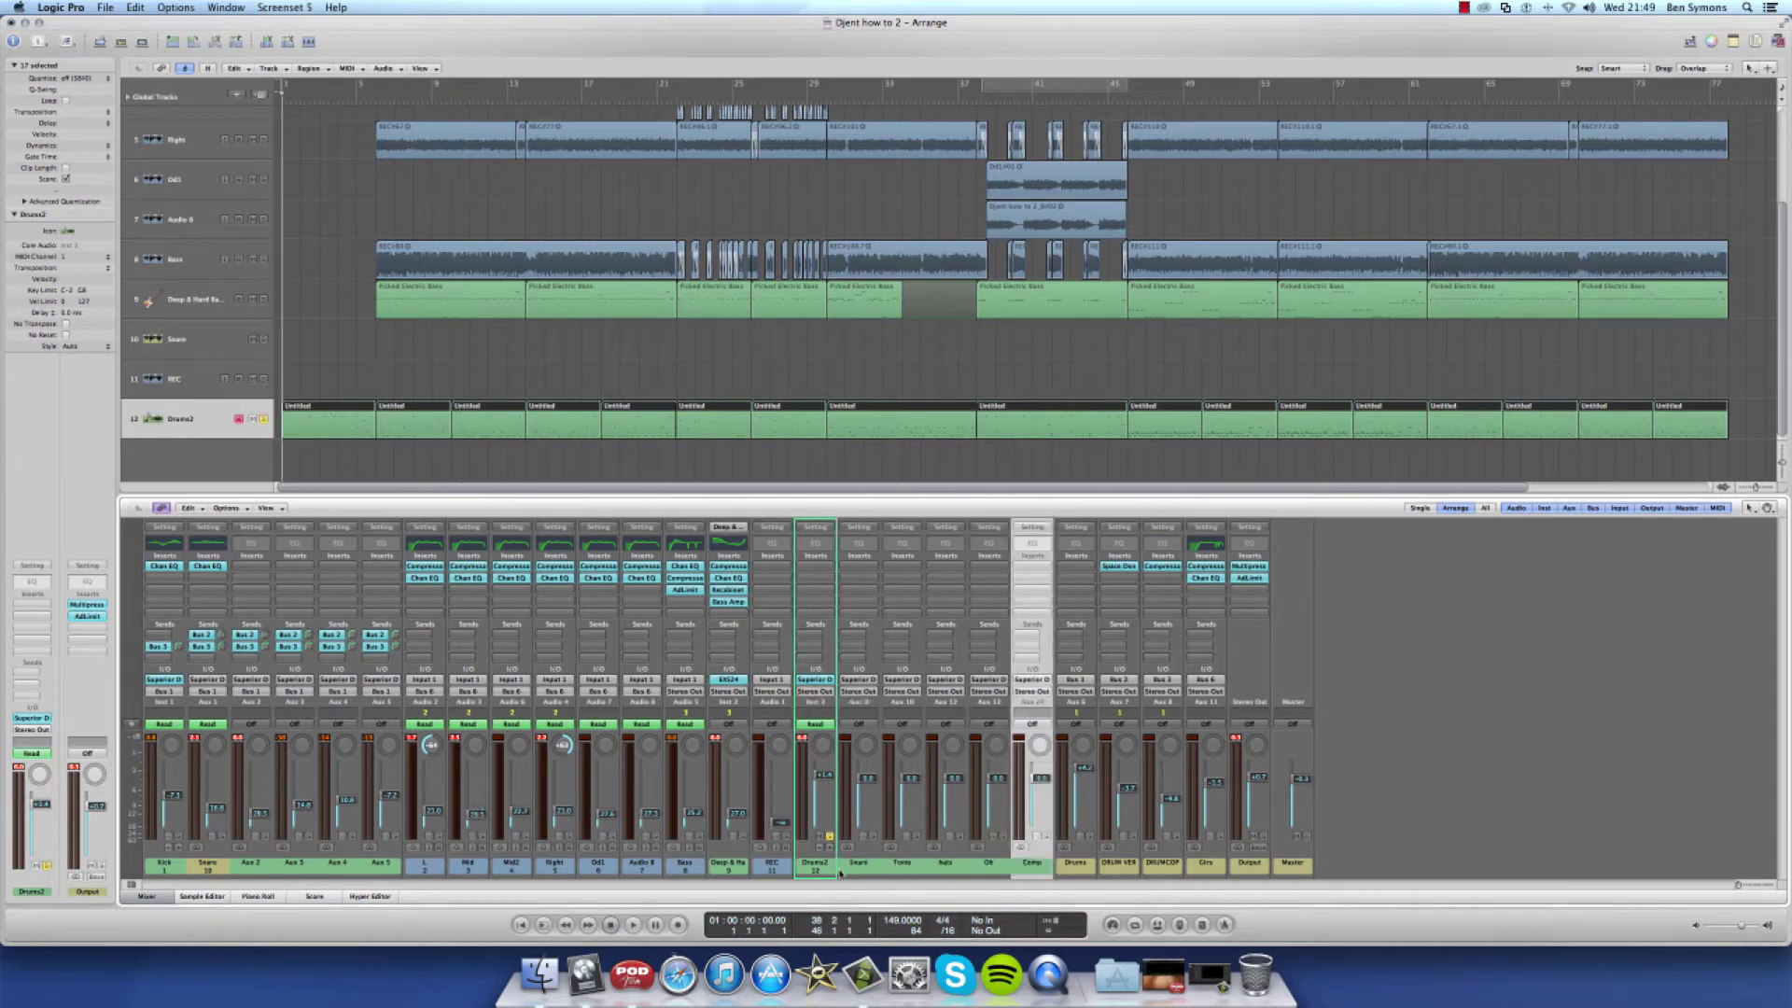
{"action": "left_click", "coordinate": [843, 840]}
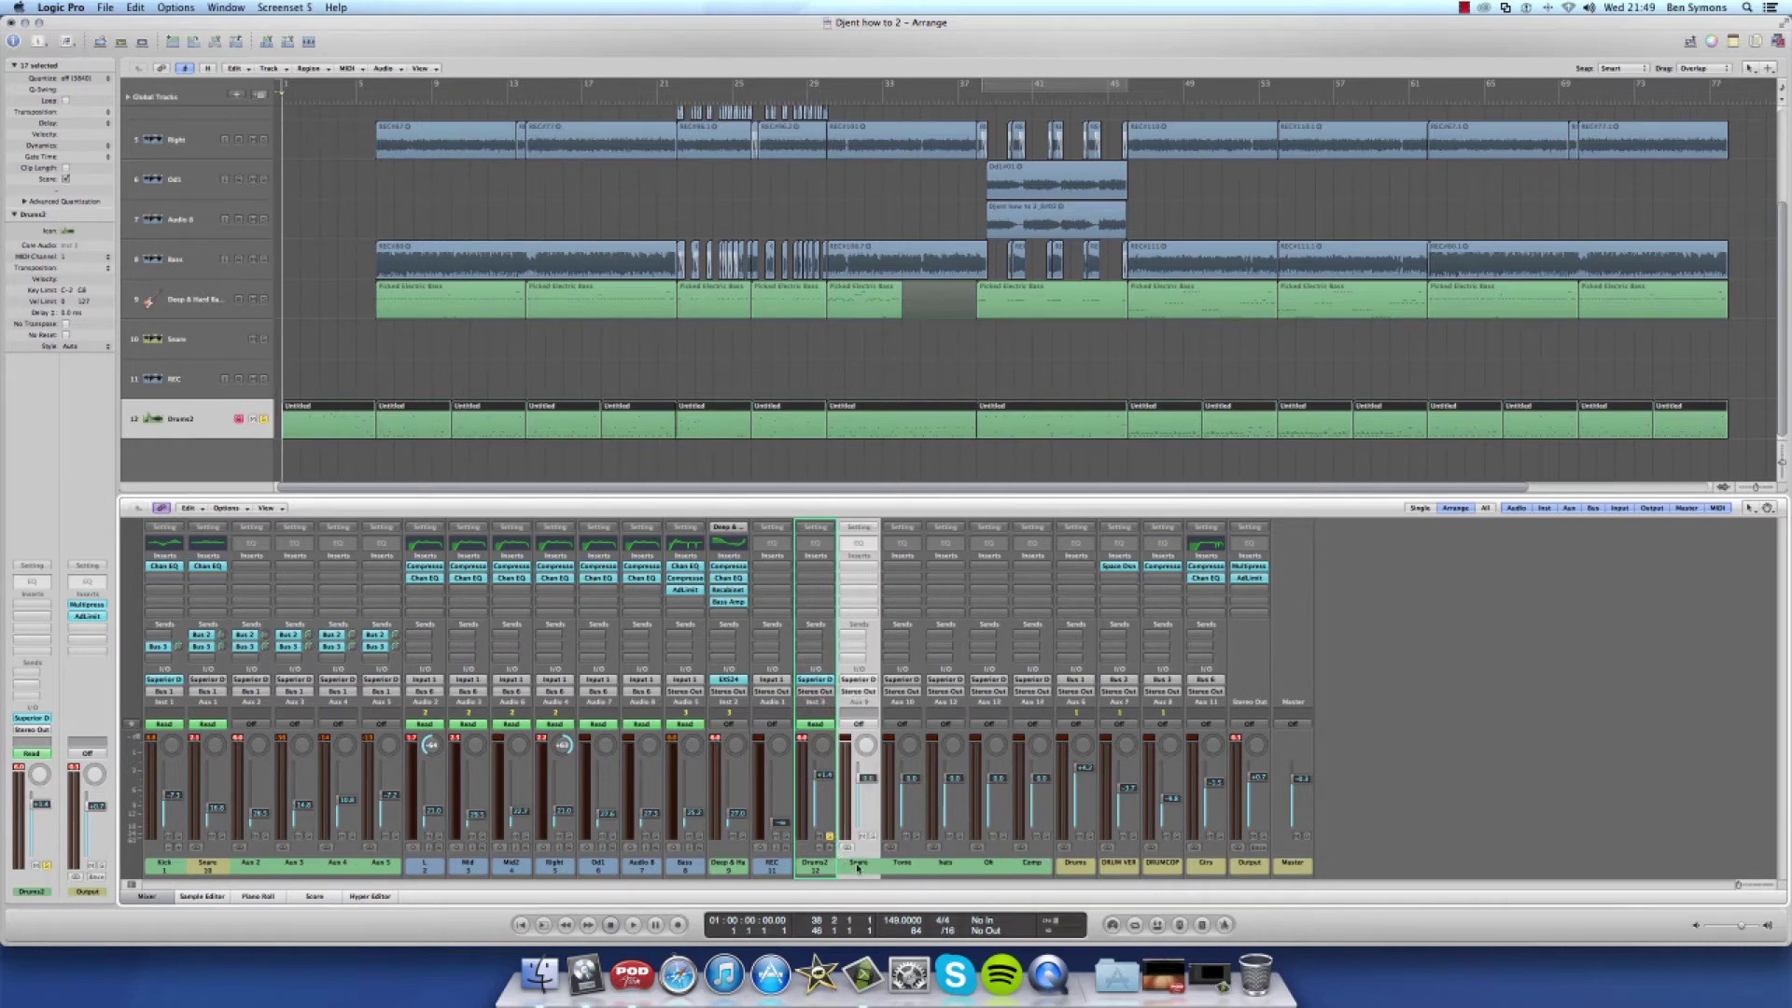
{"action": "left_click_drag", "start_coordinate": [857, 868], "coordinate": [1026, 868]}
{"action": "left_click", "coordinate": [903, 866]}
Open Superior Drummer on the Drums2 channel and route the SD-Top and SD-Bottom snare buses to Out 3/4
{"action": "left_click", "coordinate": [812, 859]}
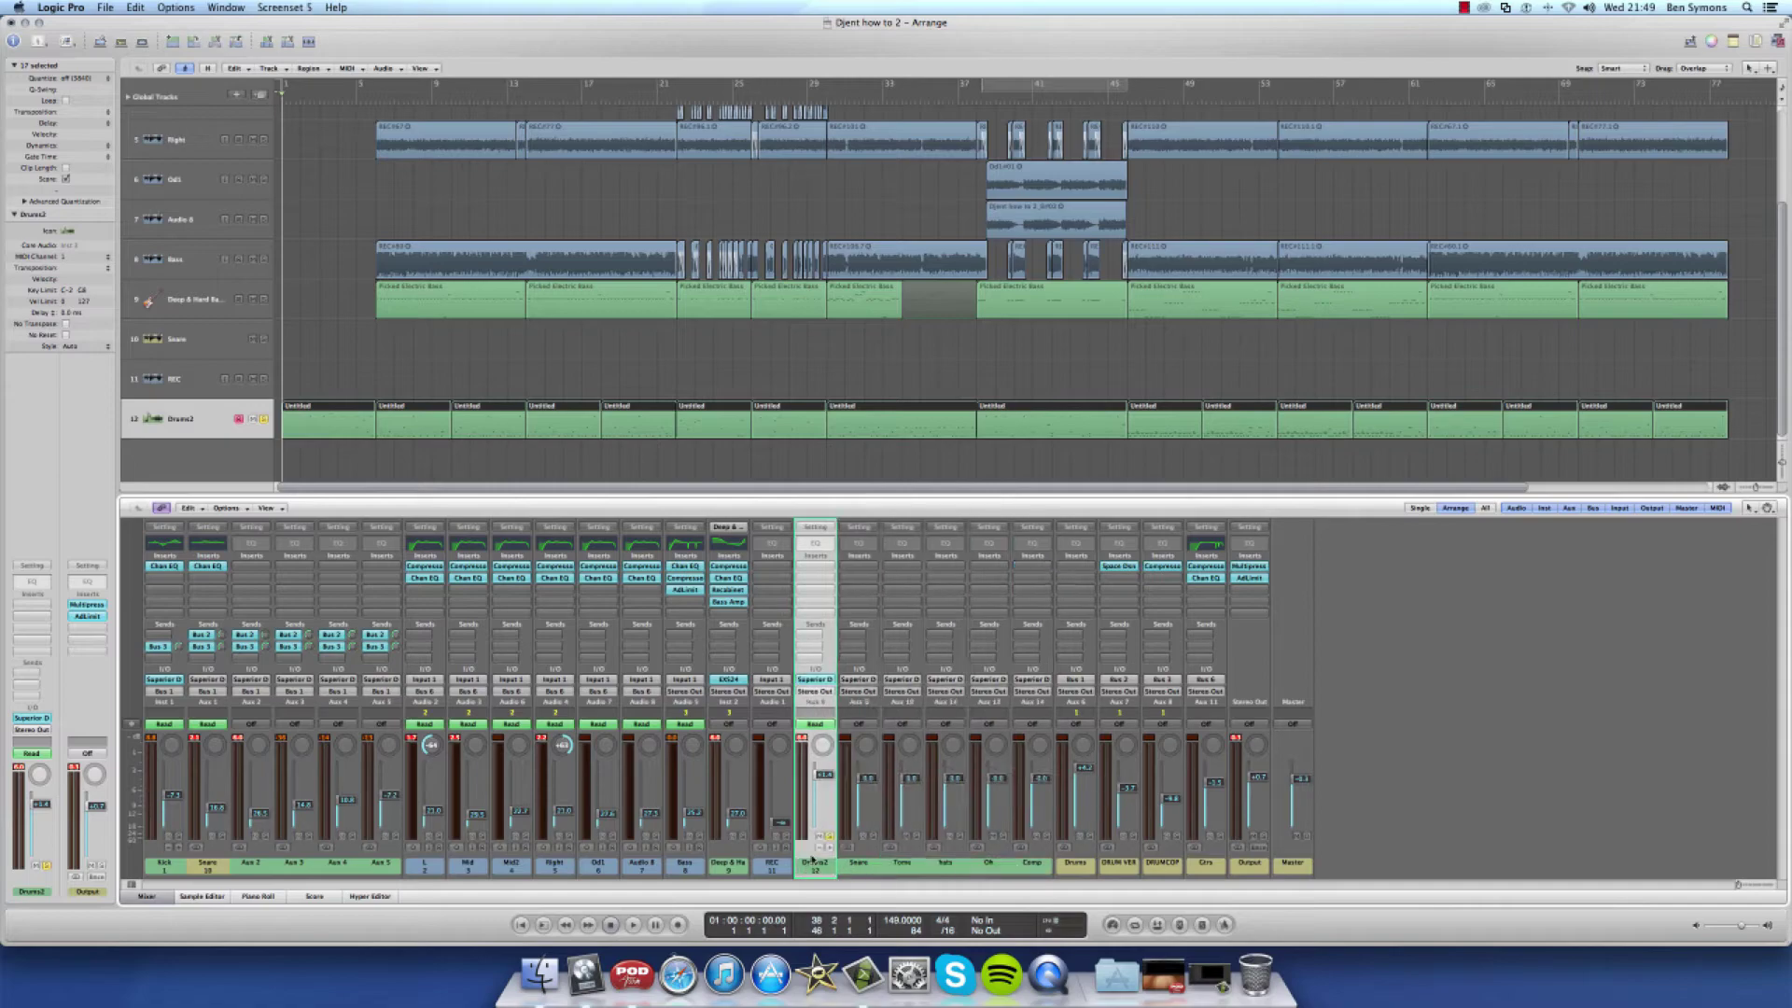
{"action": "left_click", "coordinate": [816, 680]}
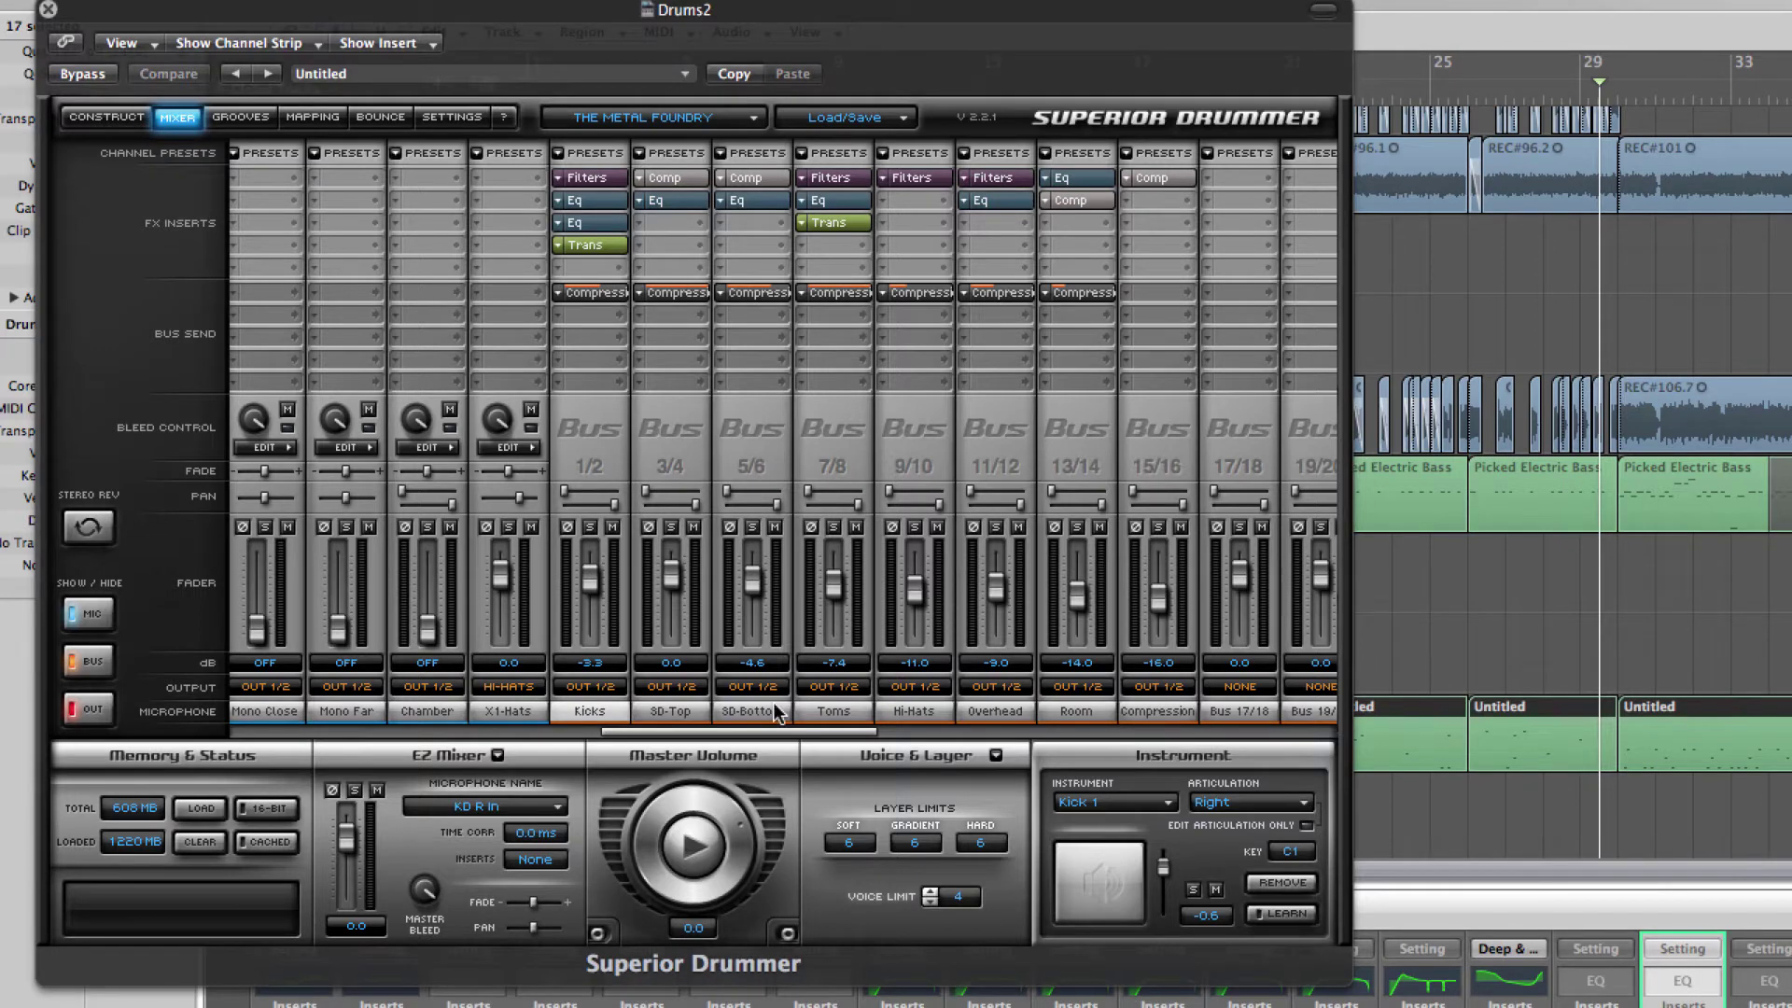
{"action": "left_click", "coordinate": [754, 693]}
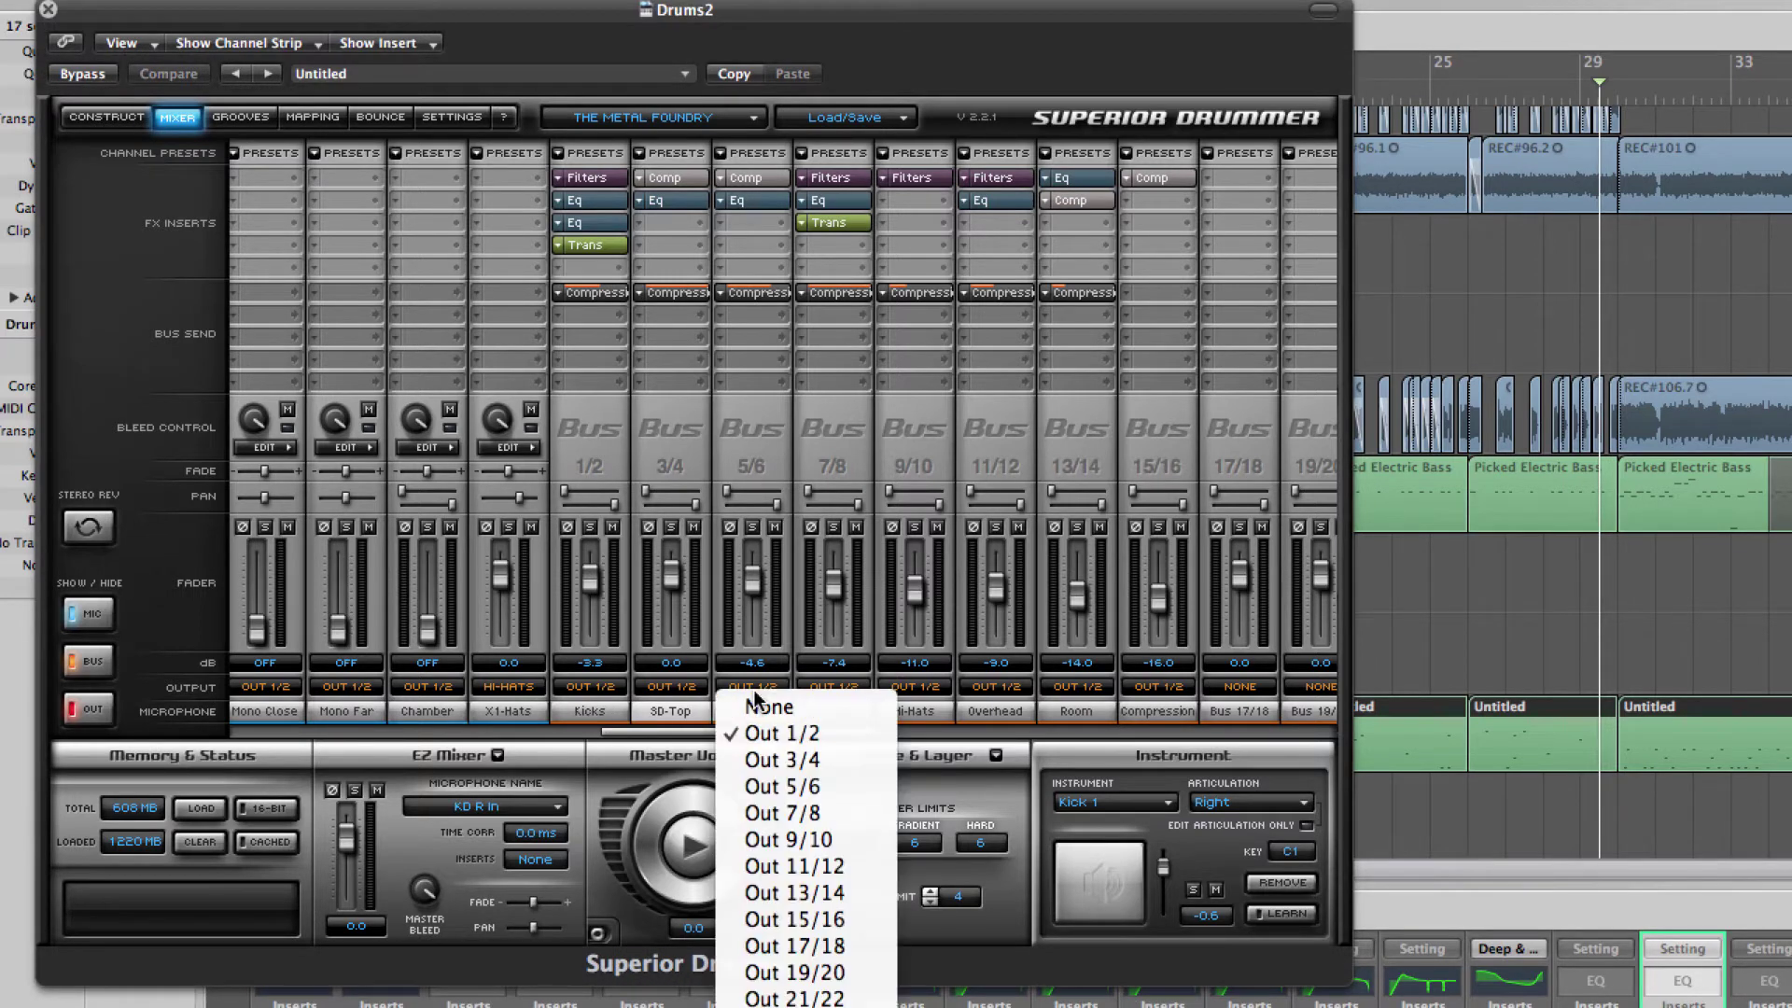
{"action": "left_click", "coordinate": [767, 754]}
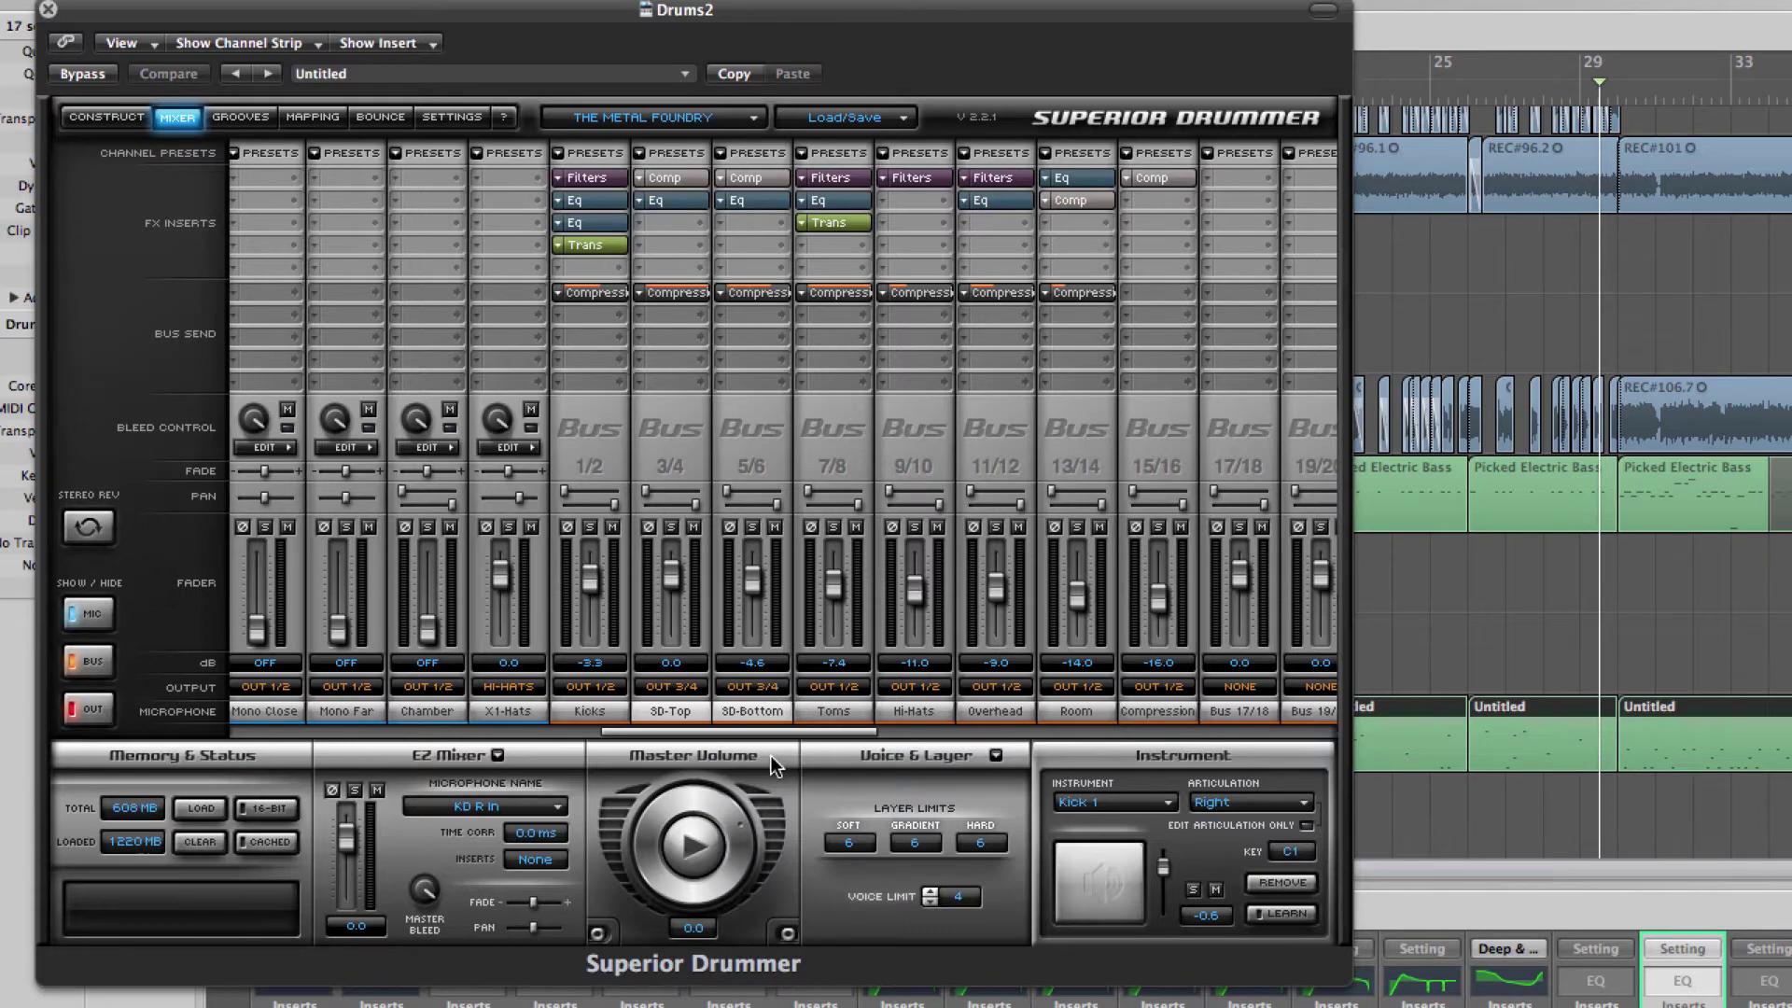
Route the Toms bus to Out 5/6 and the Hi-Hats bus to Out 7/8
{"action": "left_click", "coordinate": [827, 691]}
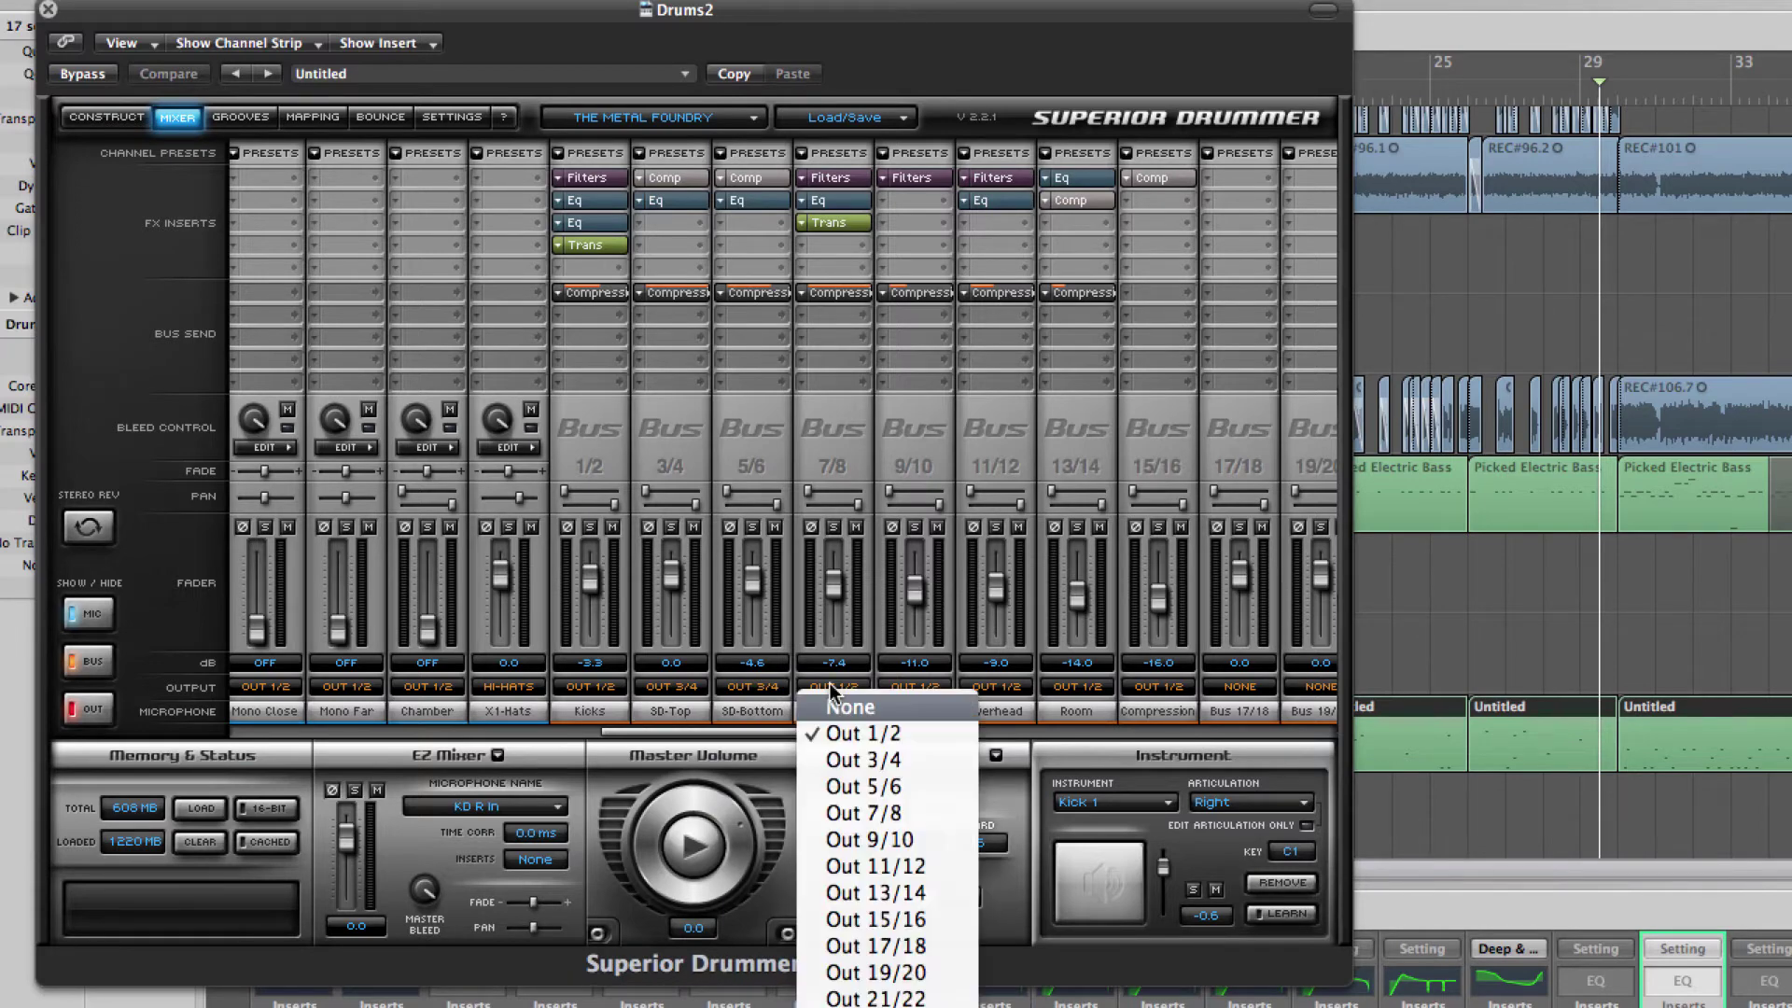
{"action": "left_click", "coordinate": [846, 787]}
{"action": "left_click", "coordinate": [918, 691]}
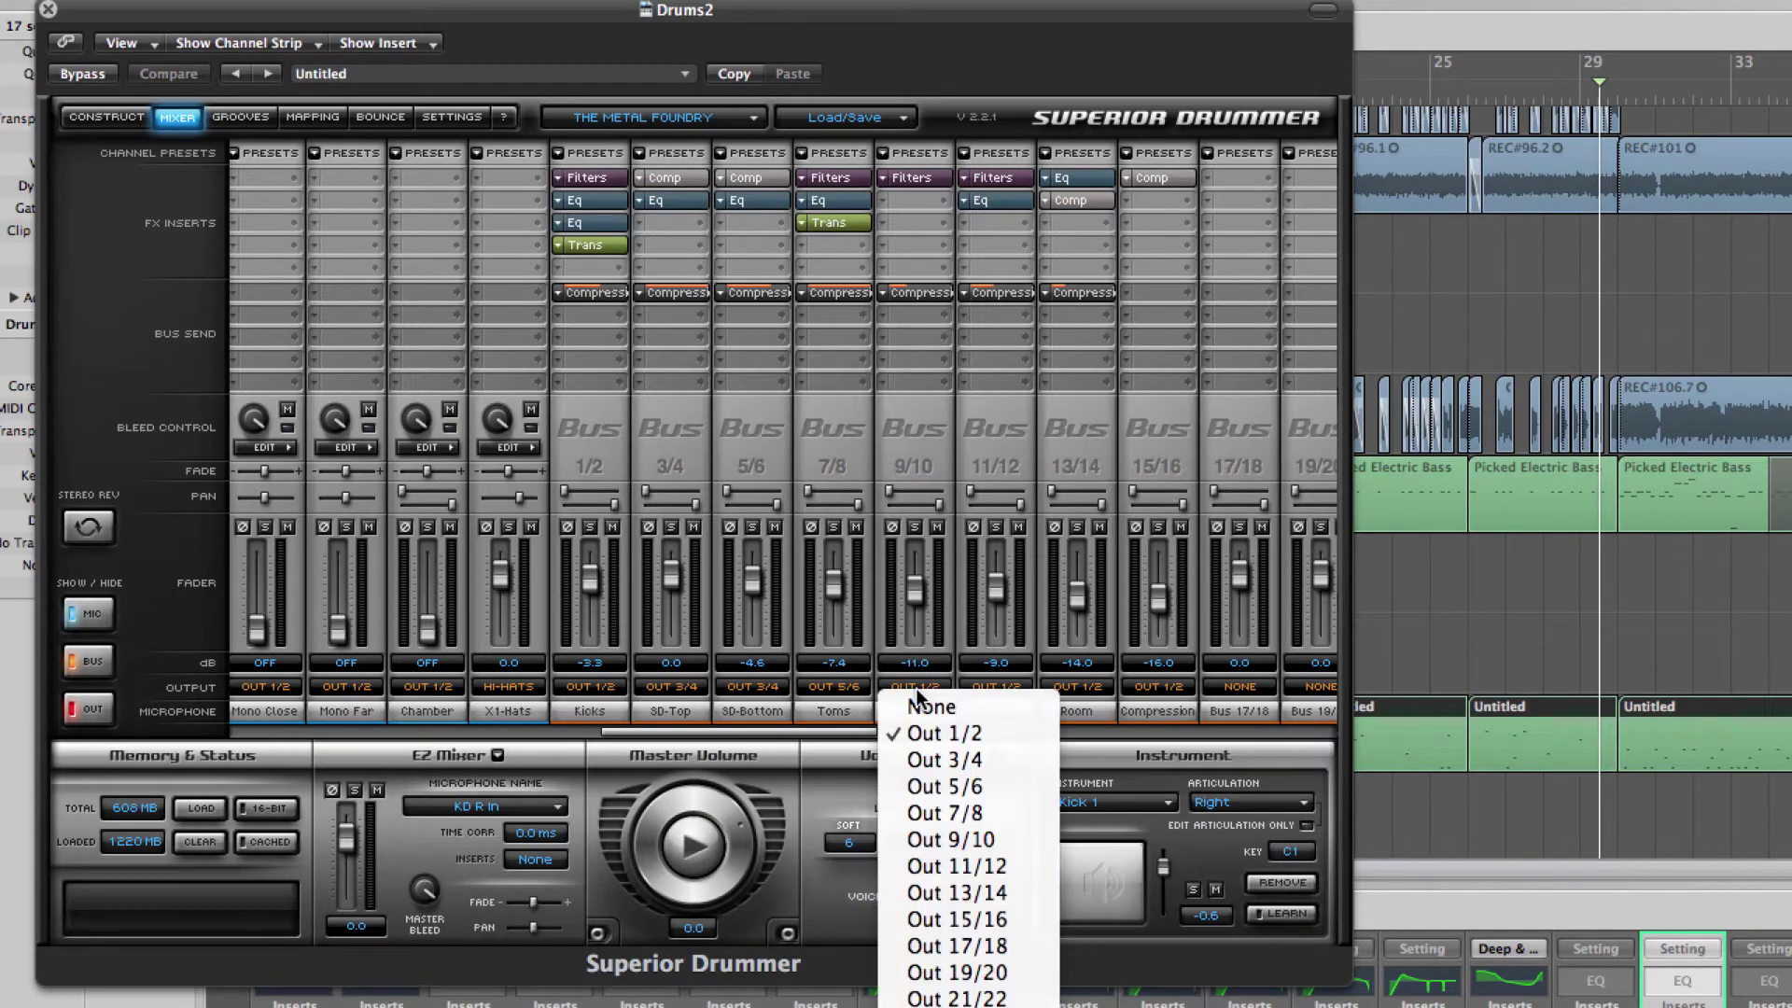
{"action": "left_click", "coordinate": [933, 813]}
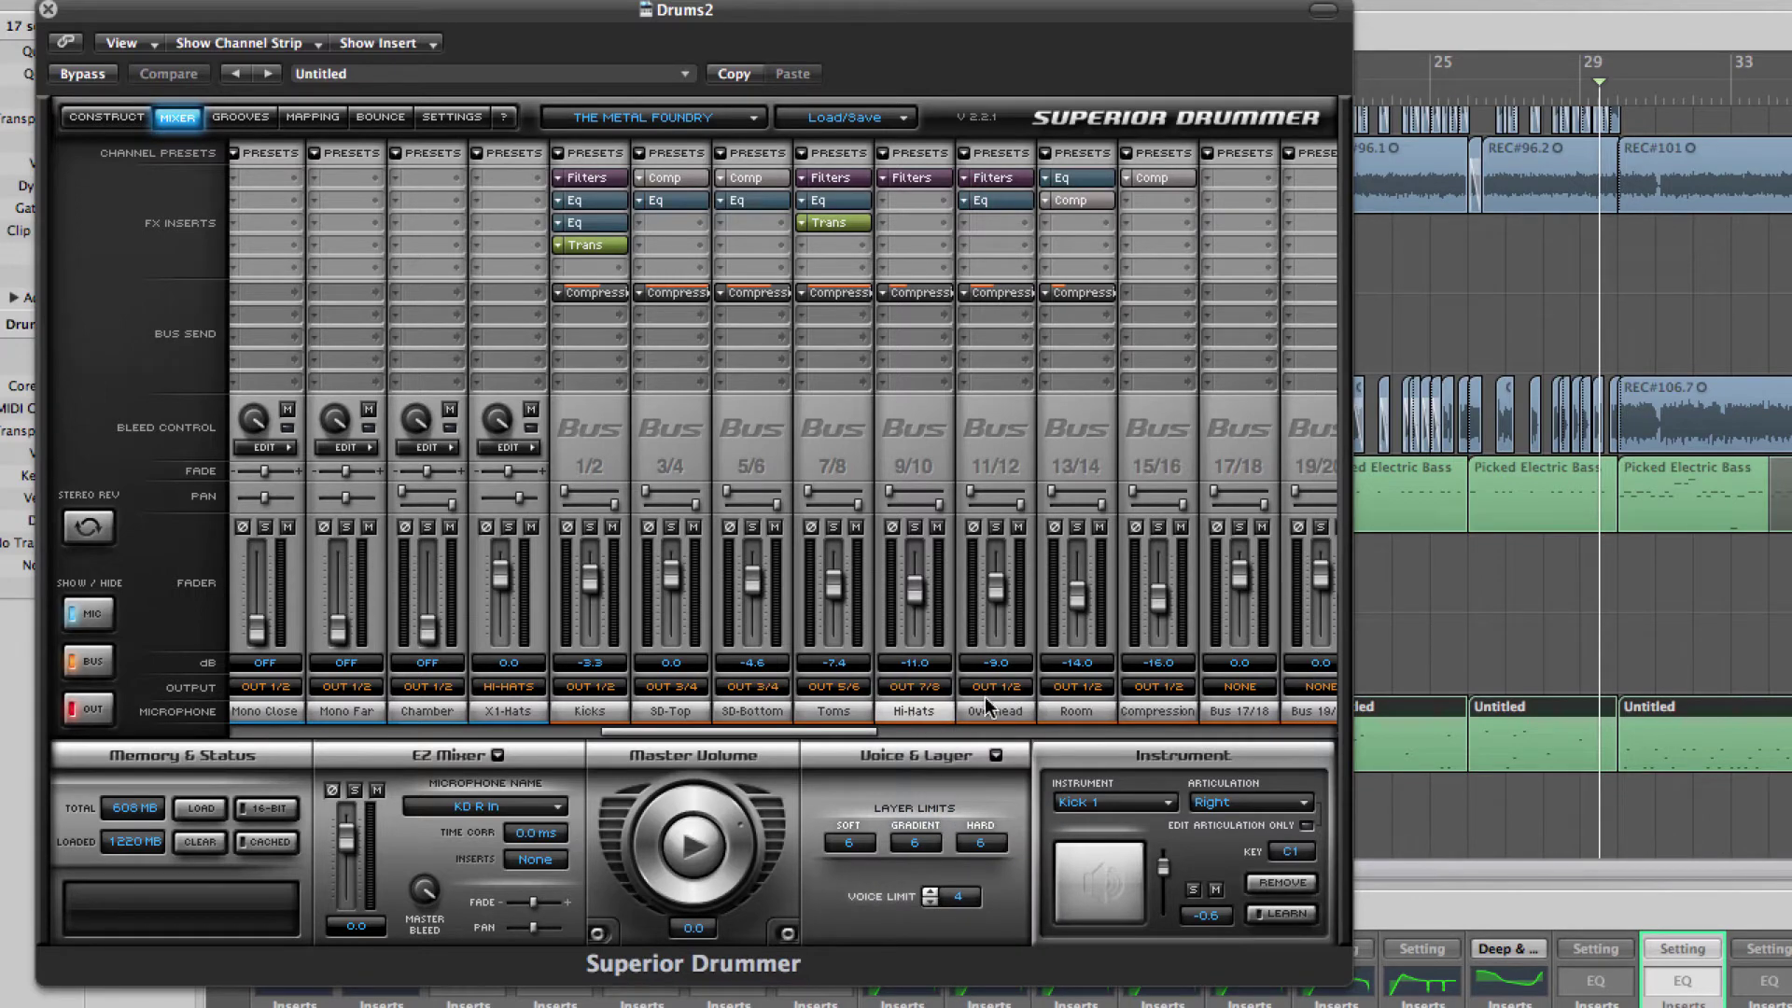
Route the Overhead and Room buses to Out 9/10 and the Compression bus to Out 11/12
{"action": "left_click", "coordinate": [1073, 689]}
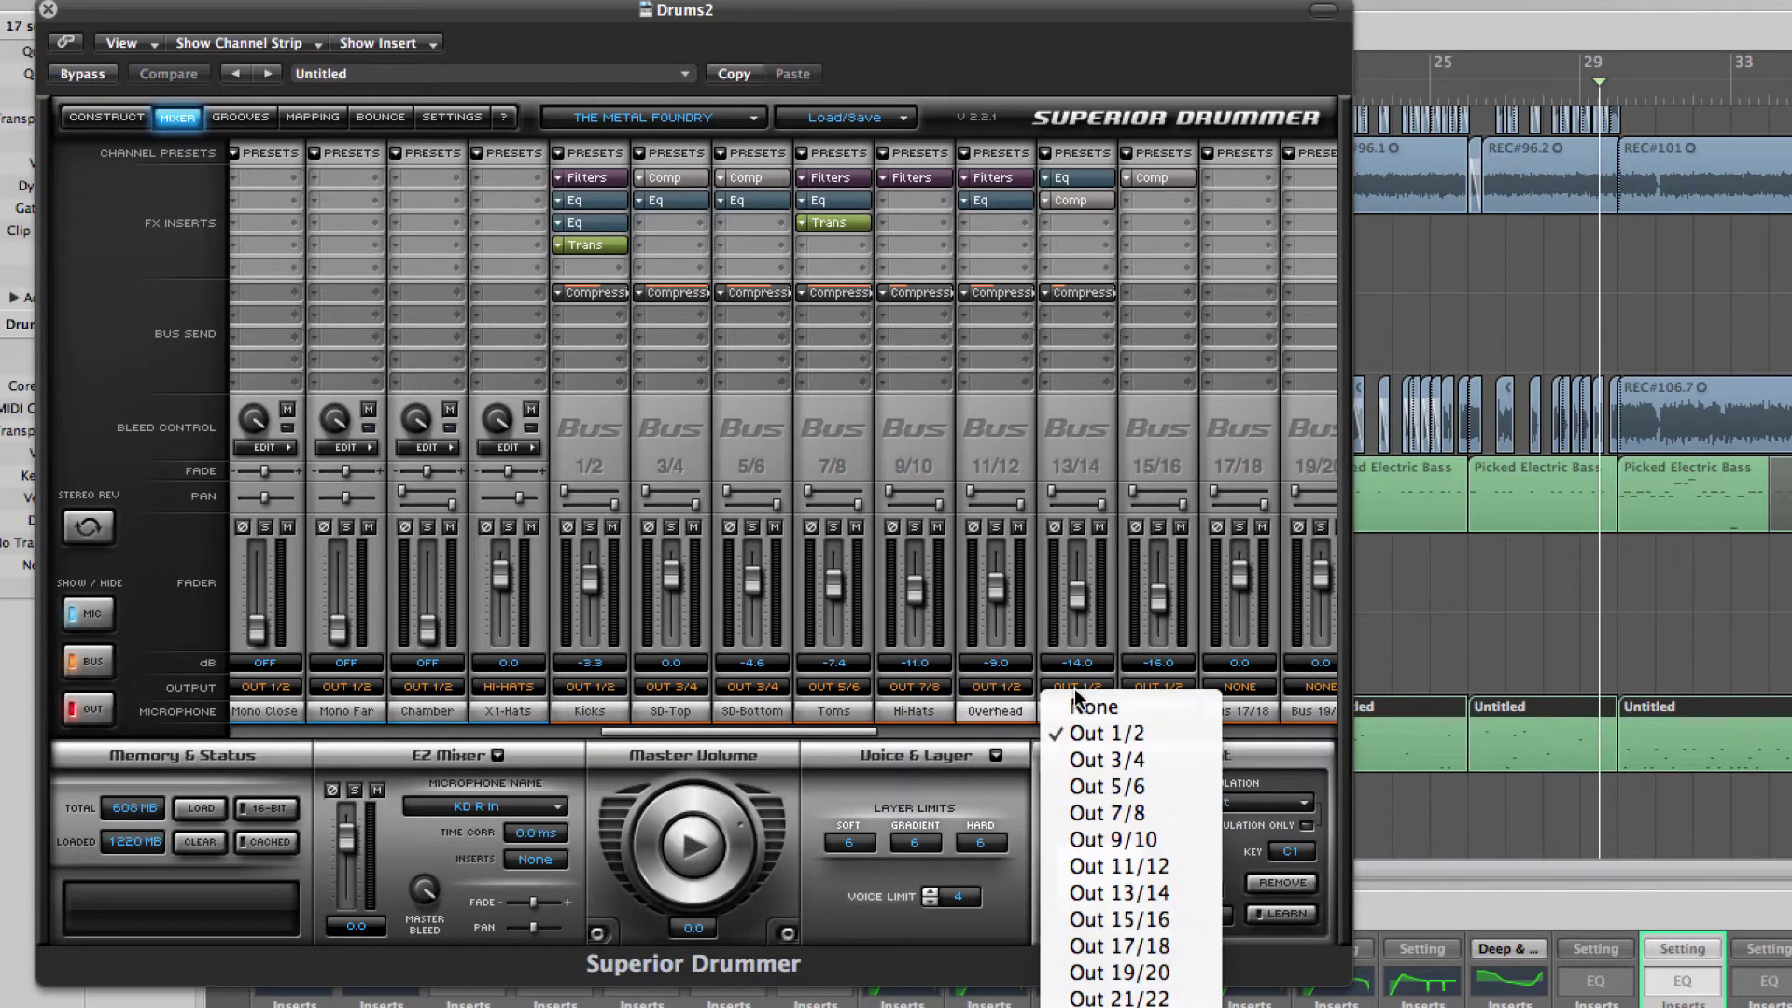
{"action": "left_click", "coordinate": [1088, 836]}
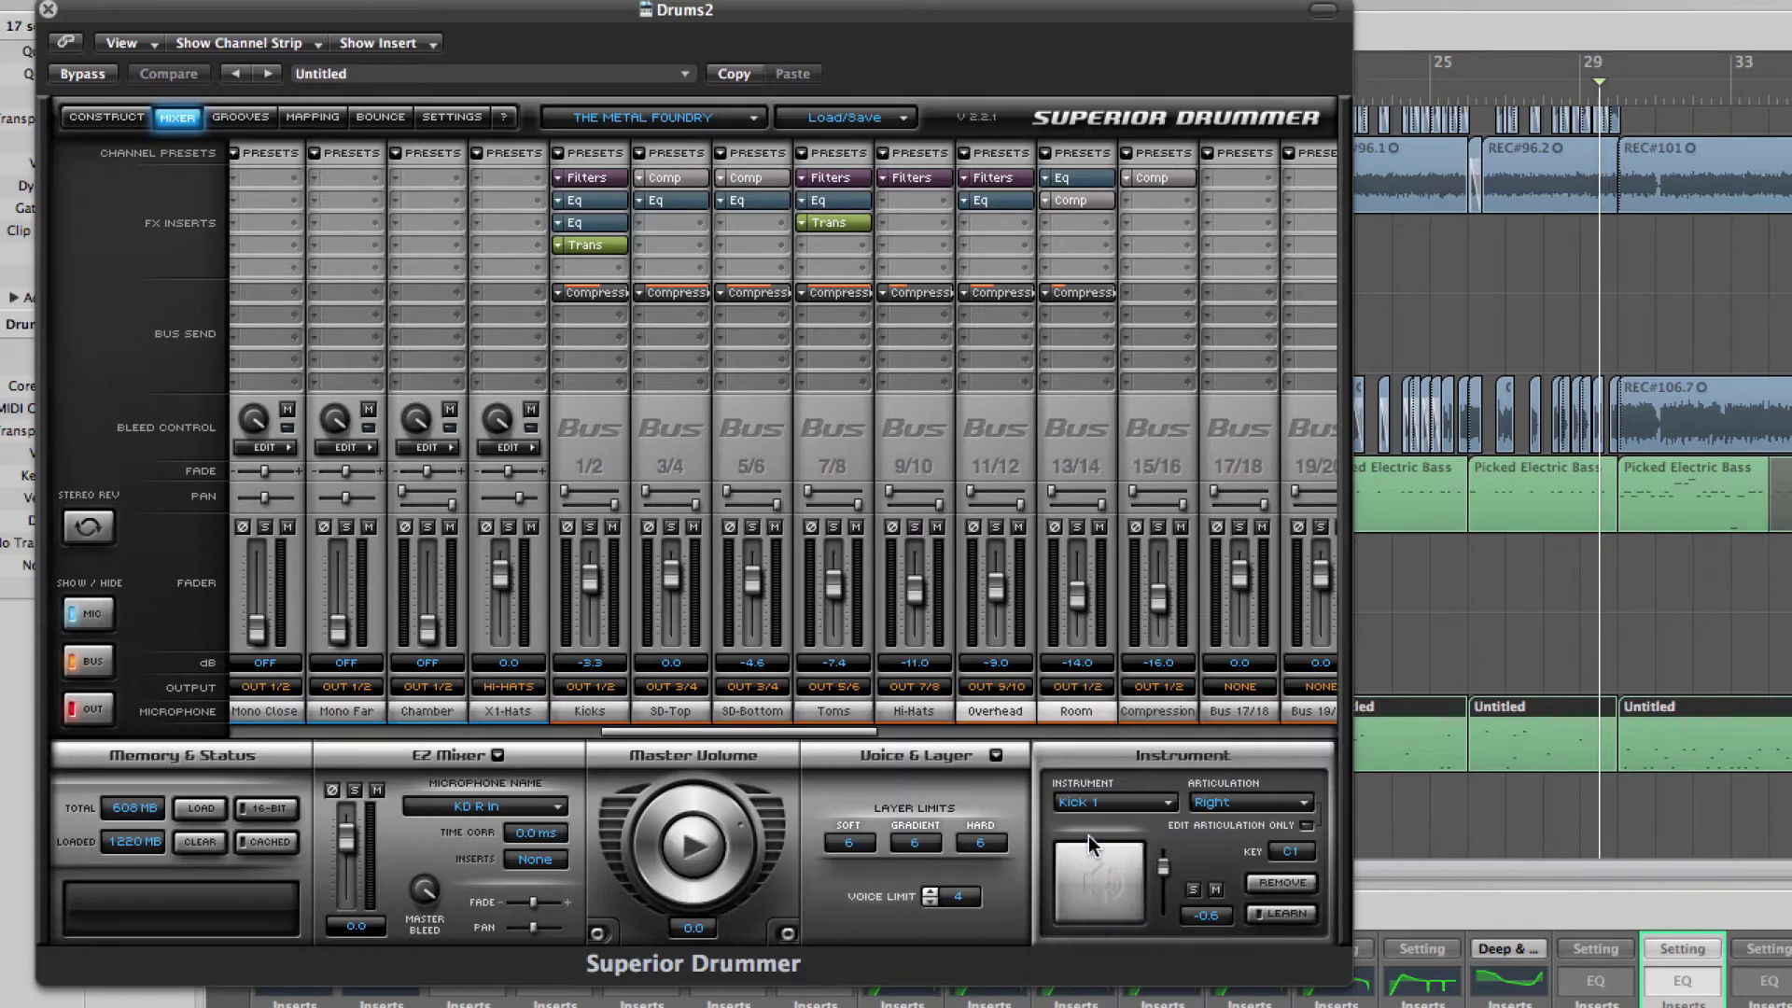
{"action": "left_click", "coordinate": [1156, 686]}
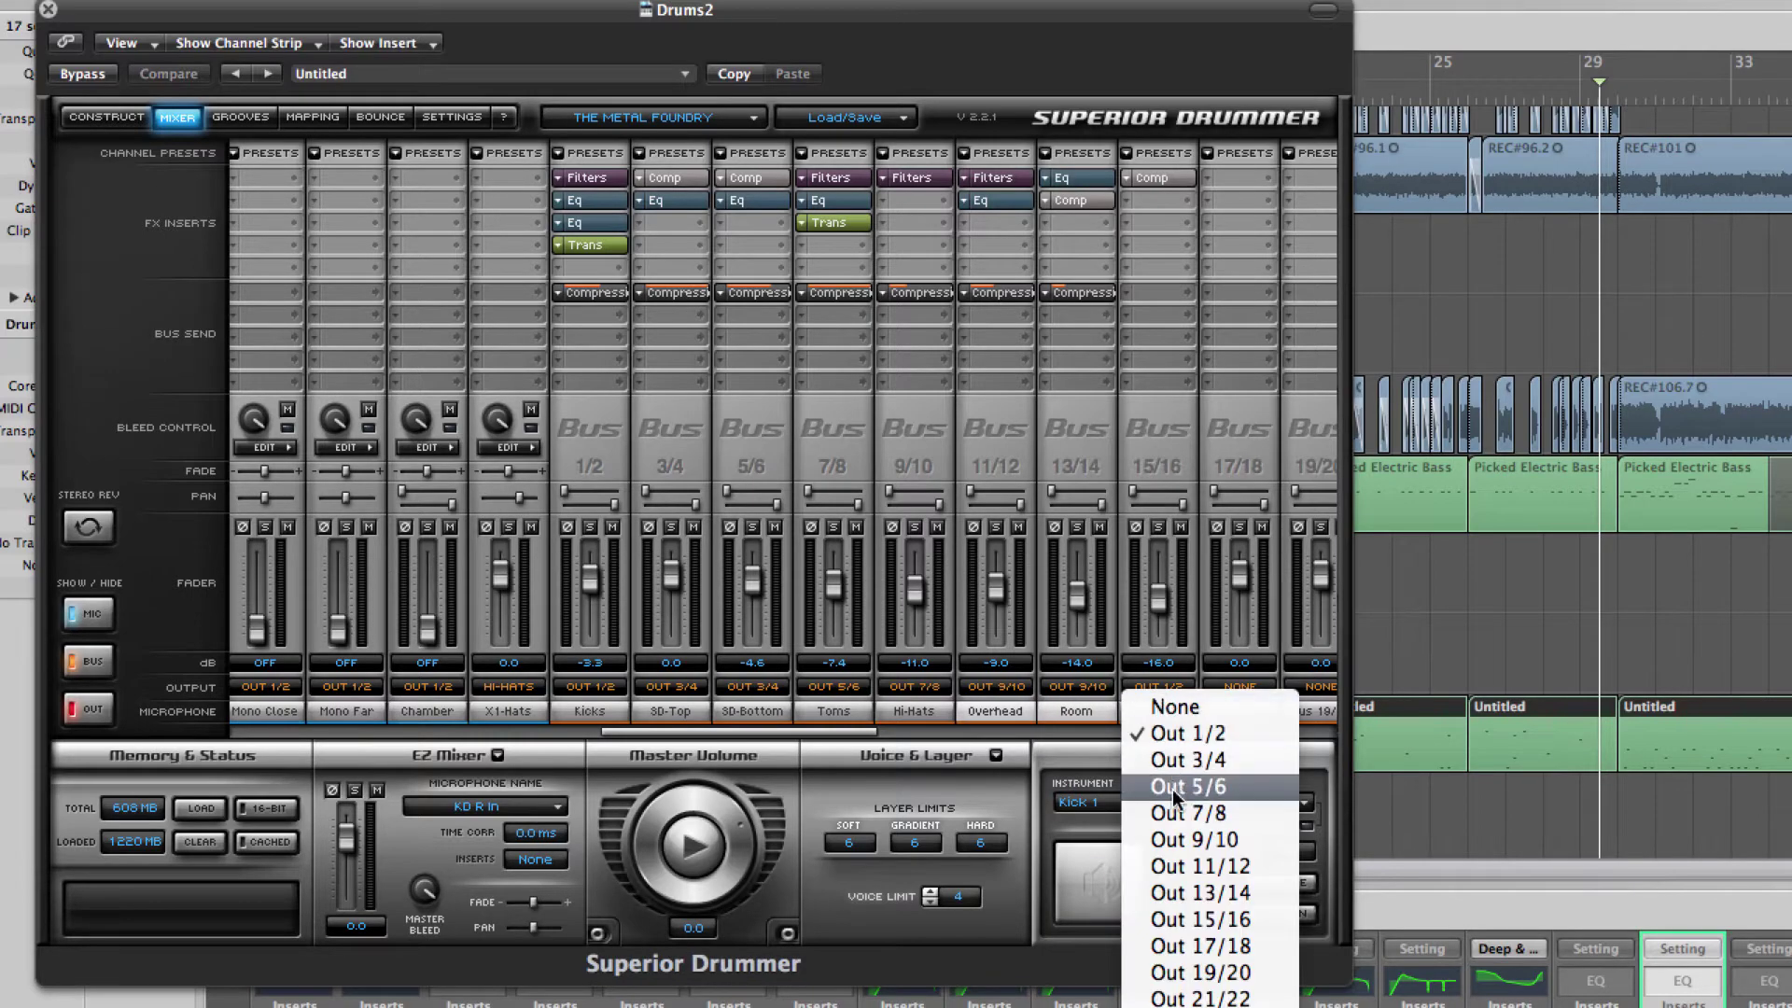
{"action": "left_click", "coordinate": [1181, 863]}
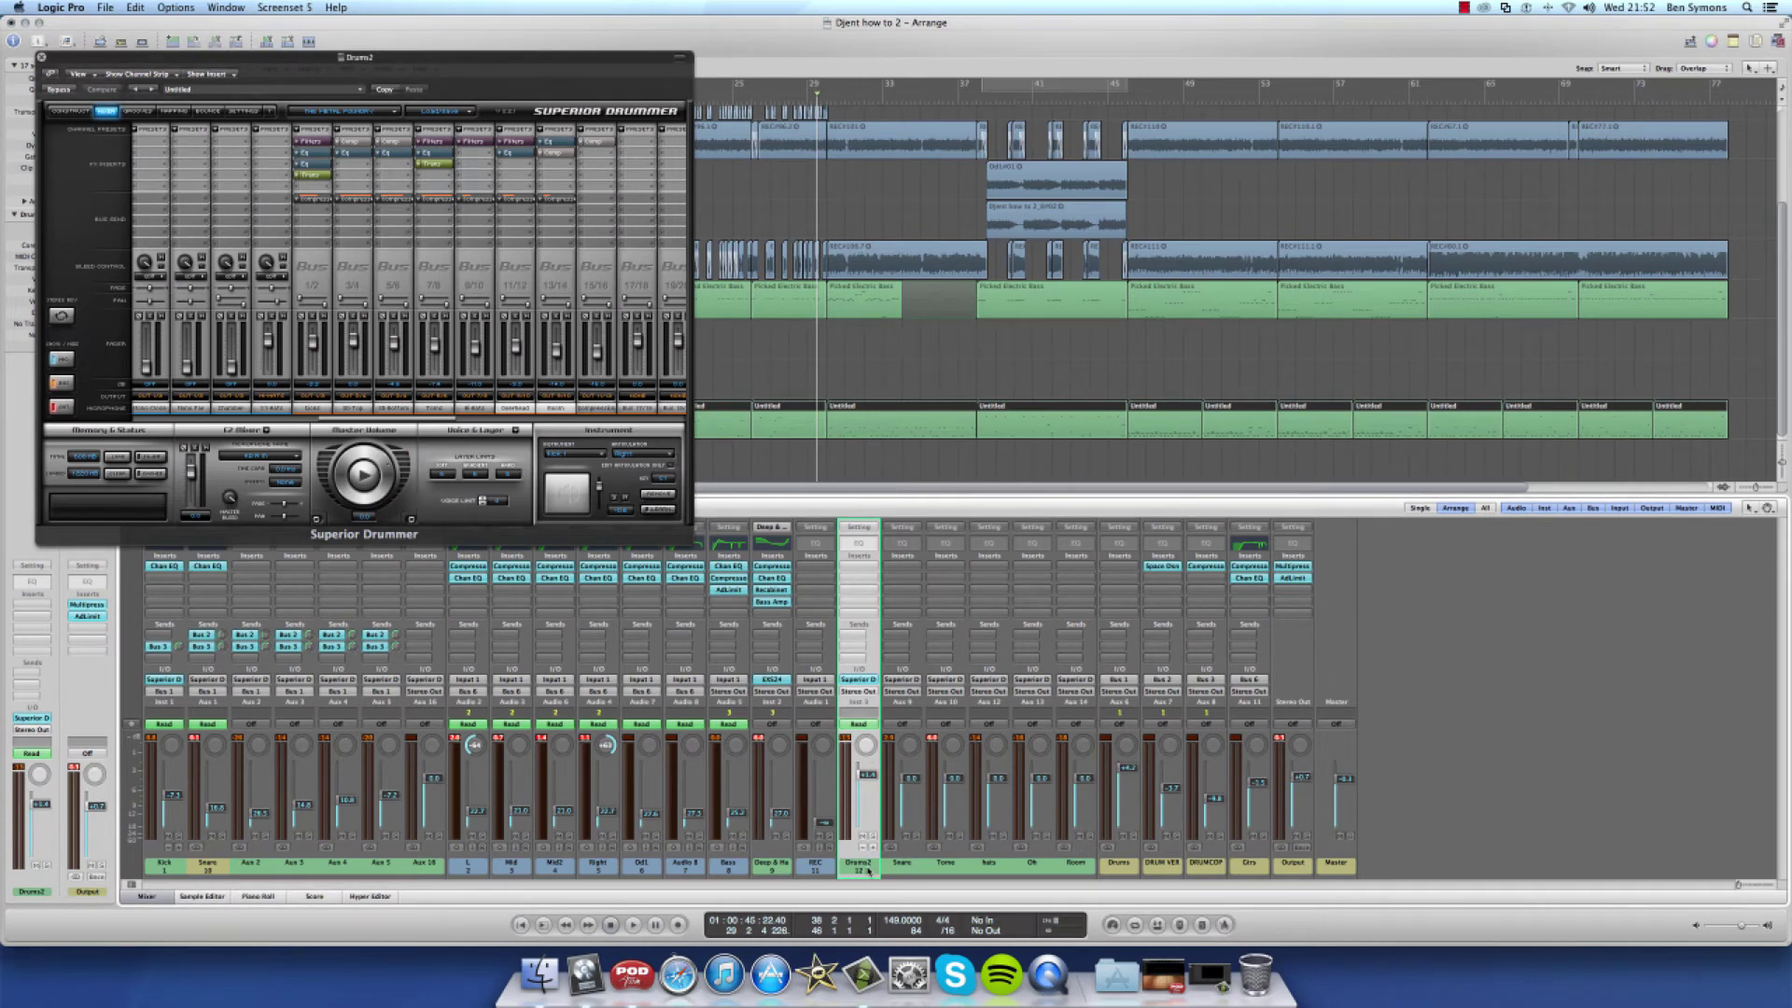
Solo Drums2 and its five aux channels together, play the song, stop playback, and close the Superior Drummer window
{"action": "left_click", "coordinate": [911, 866]}
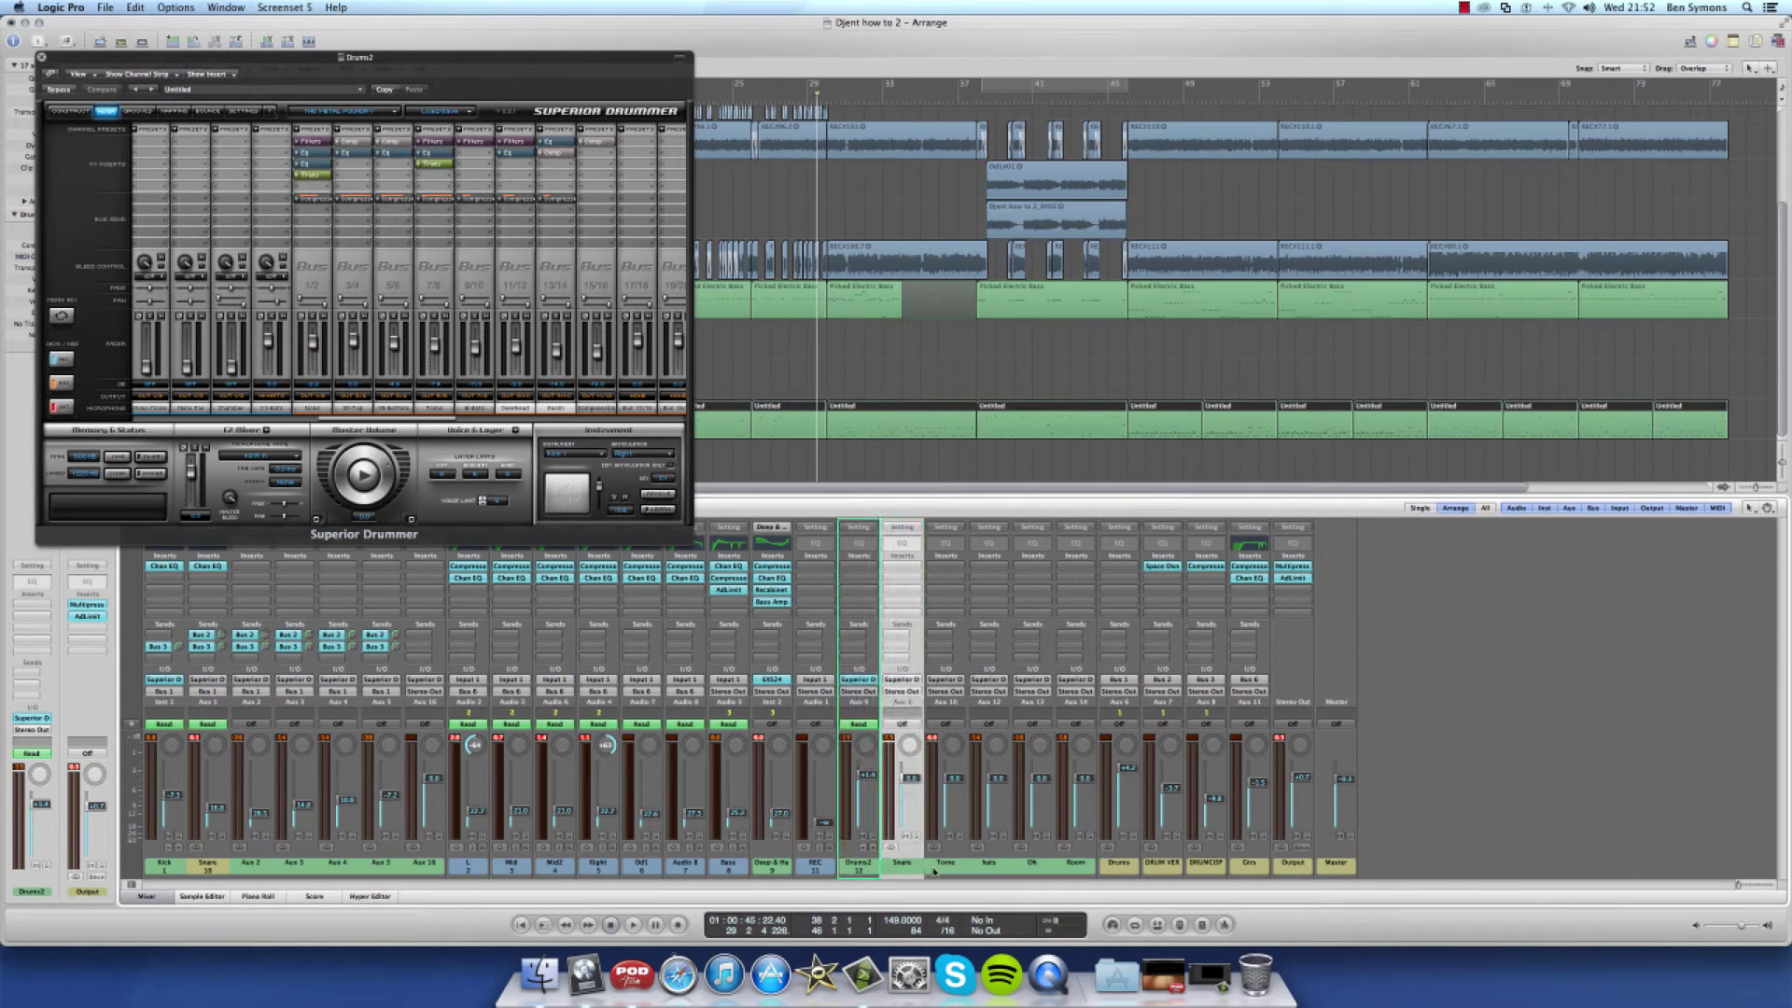
{"action": "left_click_drag", "start_coordinate": [858, 866], "coordinate": [1092, 847]}
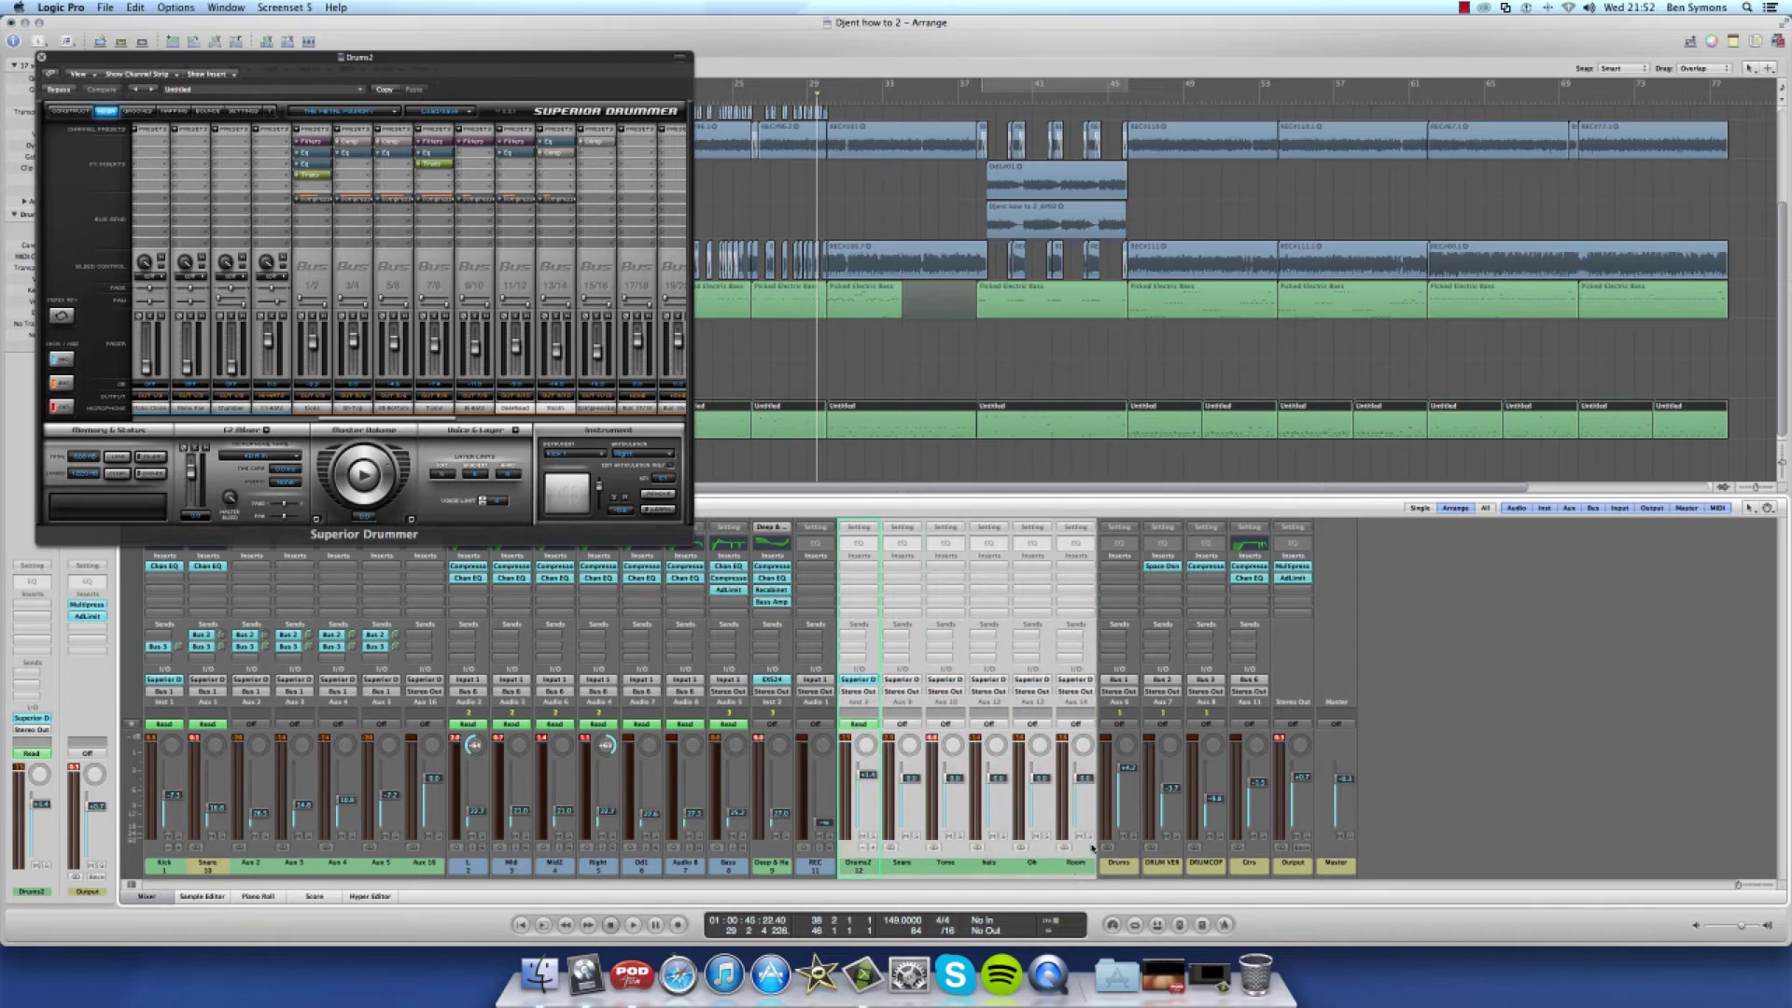
{"action": "left_click", "coordinate": [1086, 836]}
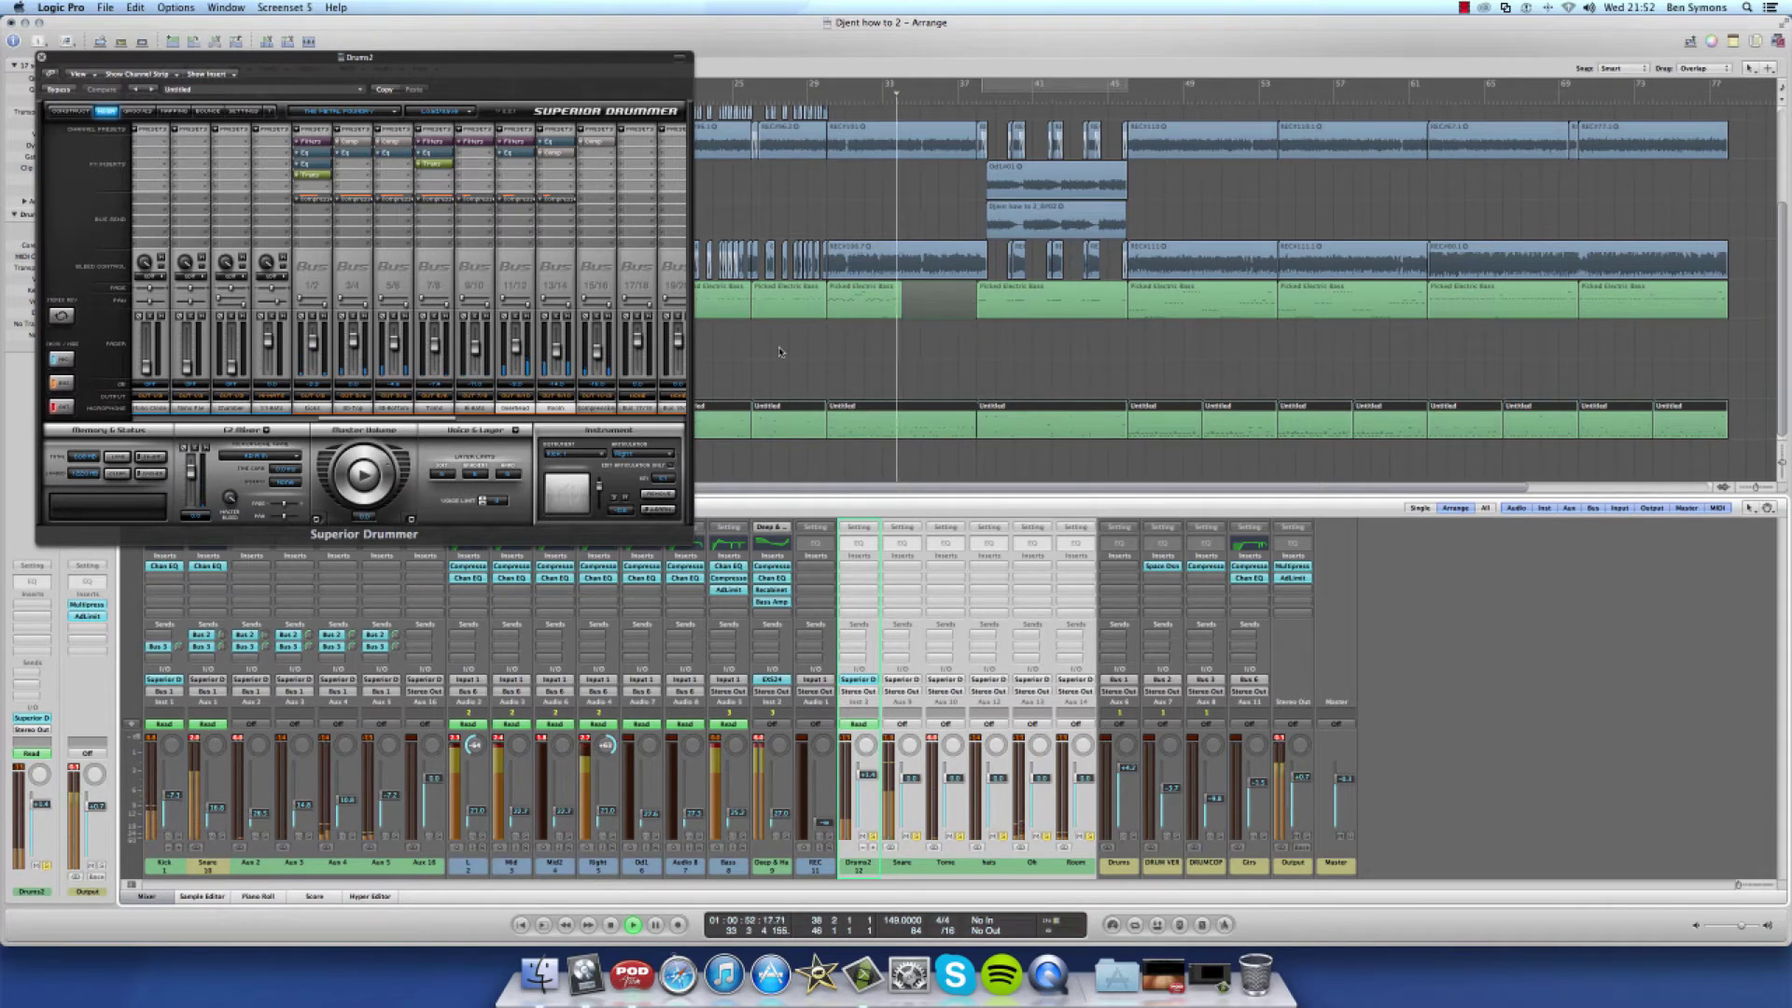
{"action": "key", "text": "space"}
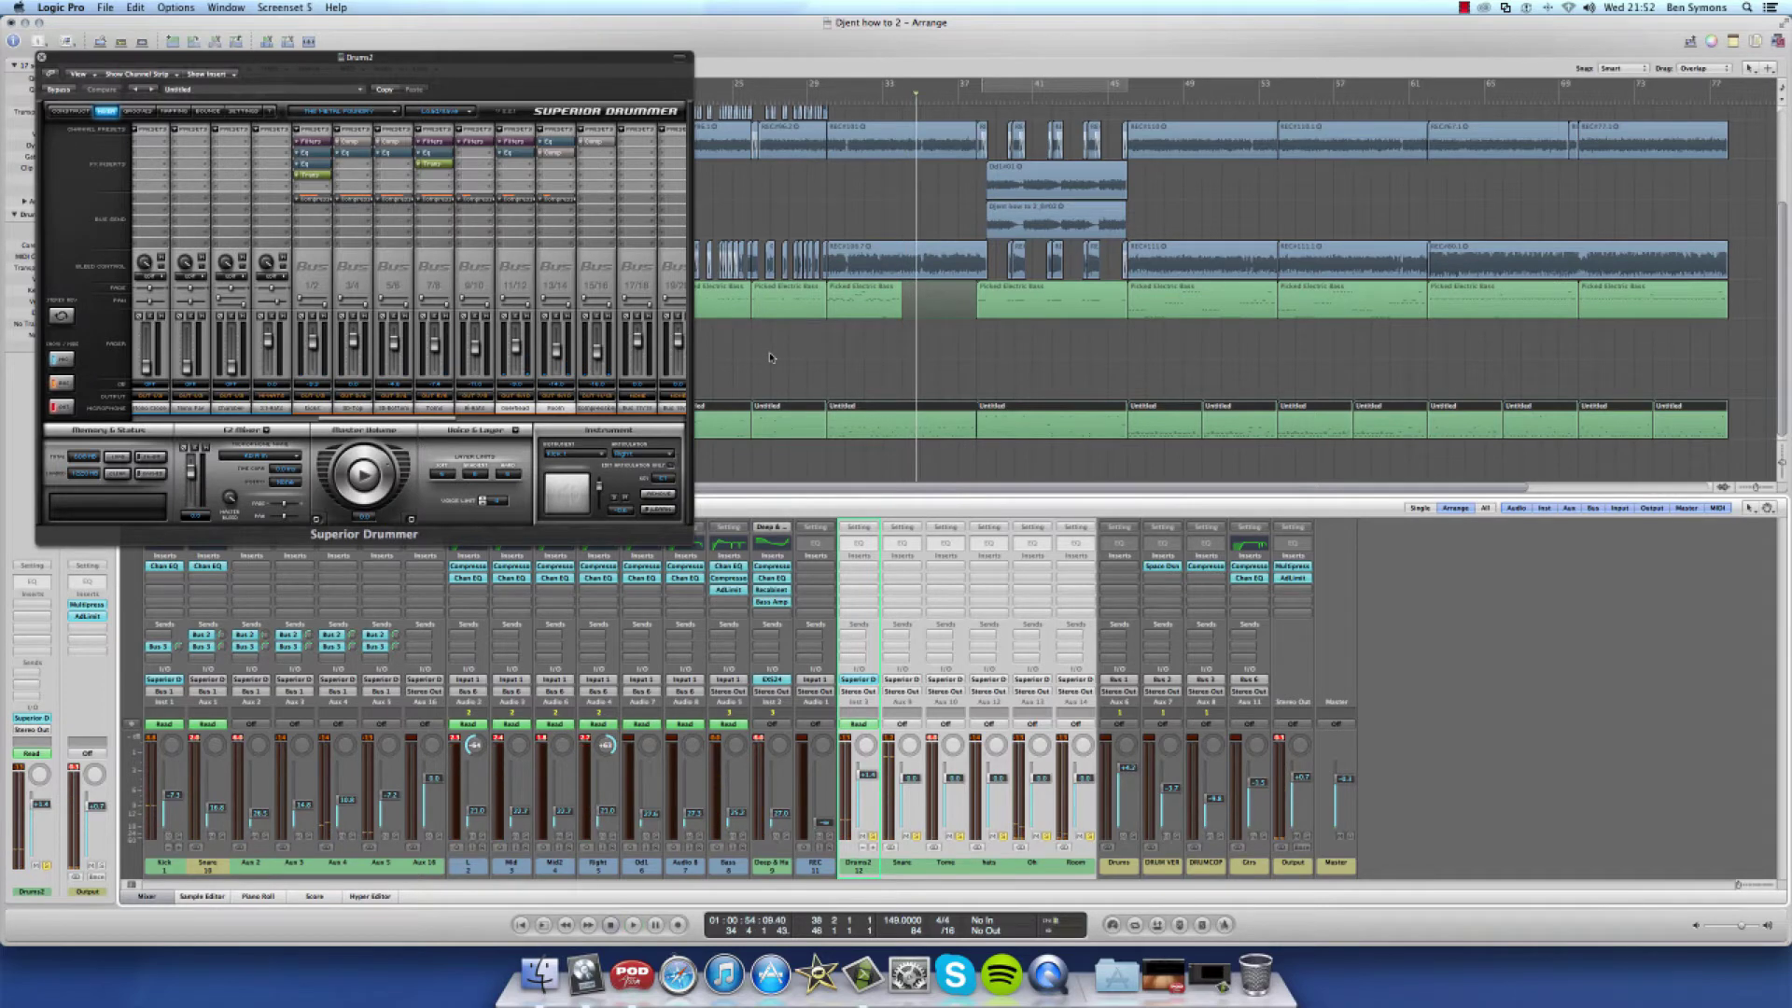
{"action": "left_click", "coordinate": [41, 58]}
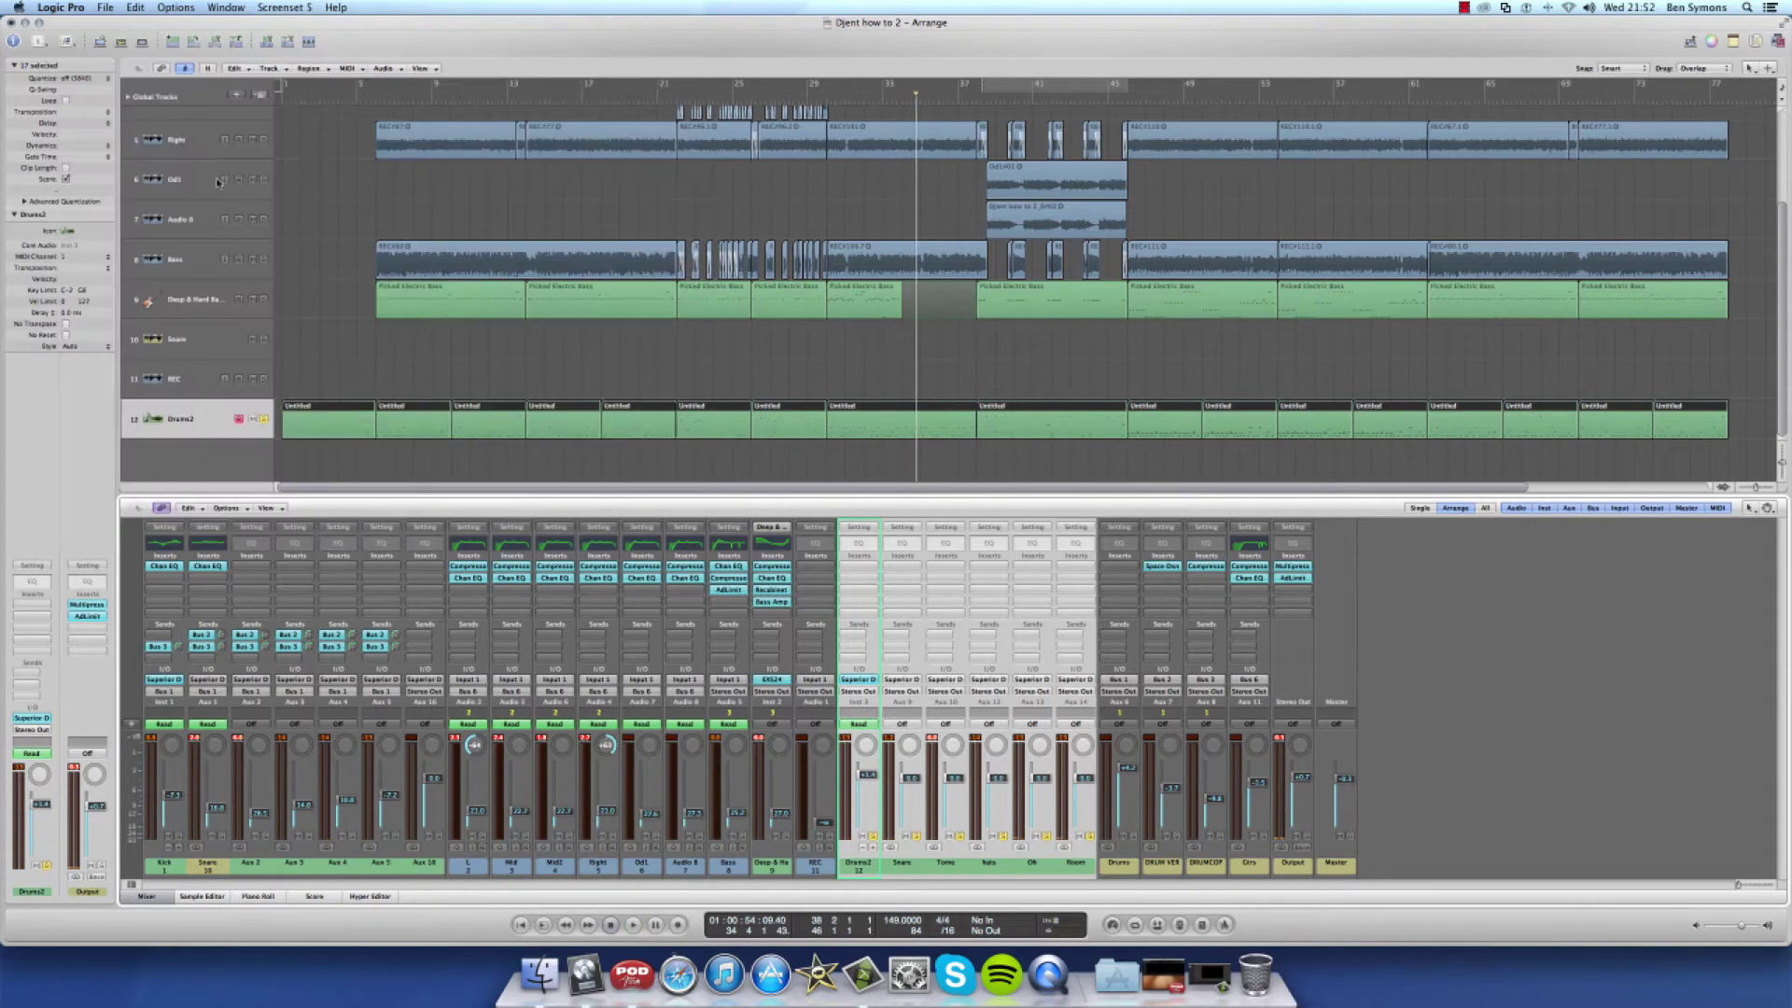
Unsolo the Snare through Room aux channels, leaving only Drums2 soloed, and start playback
{"action": "left_click", "coordinate": [850, 863]}
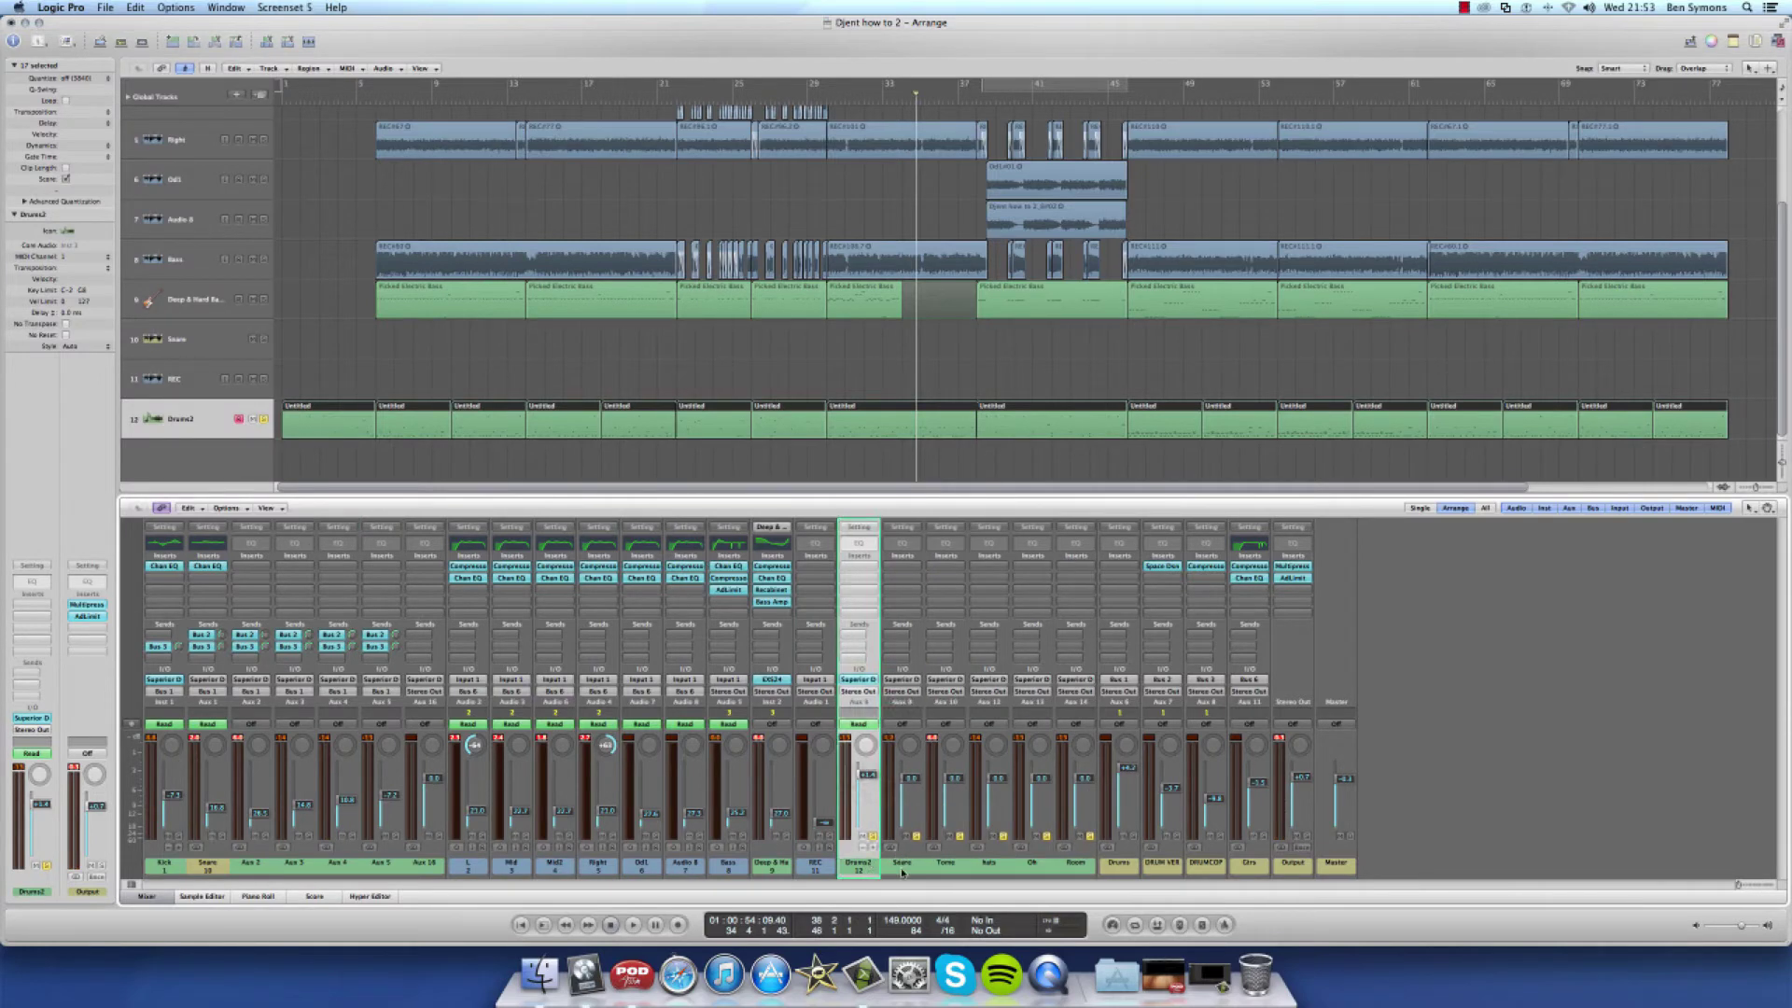
{"action": "left_click_drag", "start_coordinate": [901, 872], "coordinate": [1090, 840]}
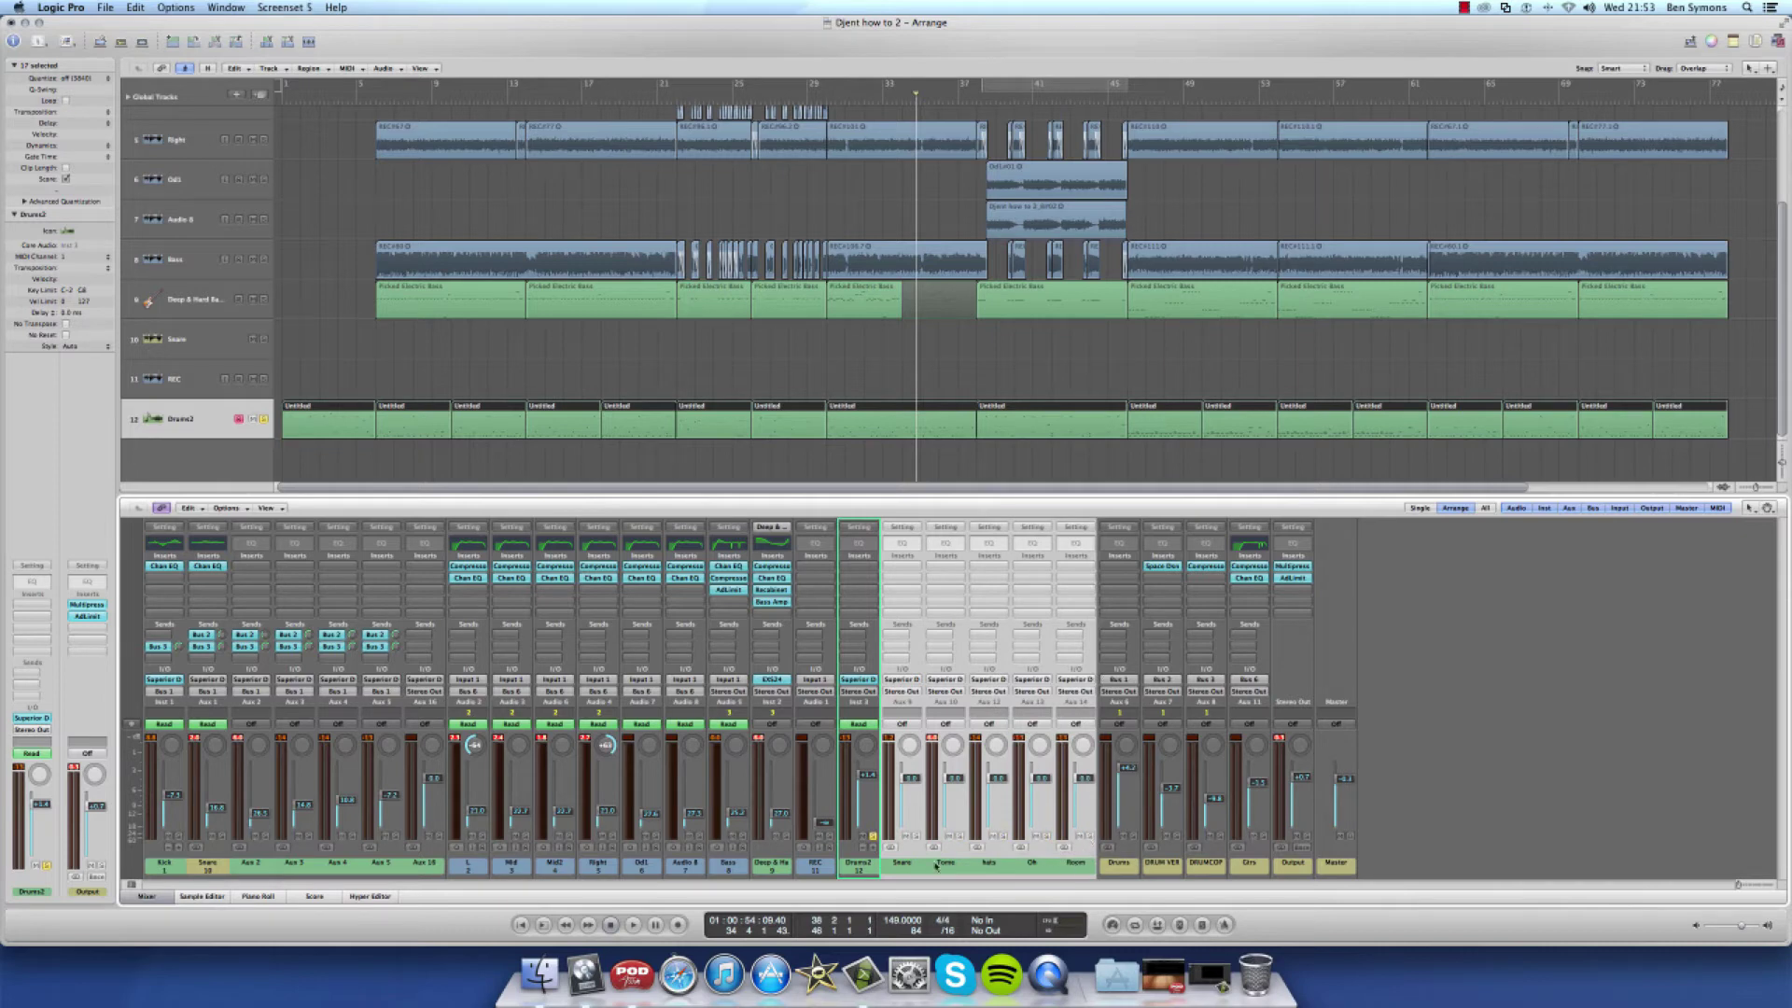
{"action": "key", "text": "space"}
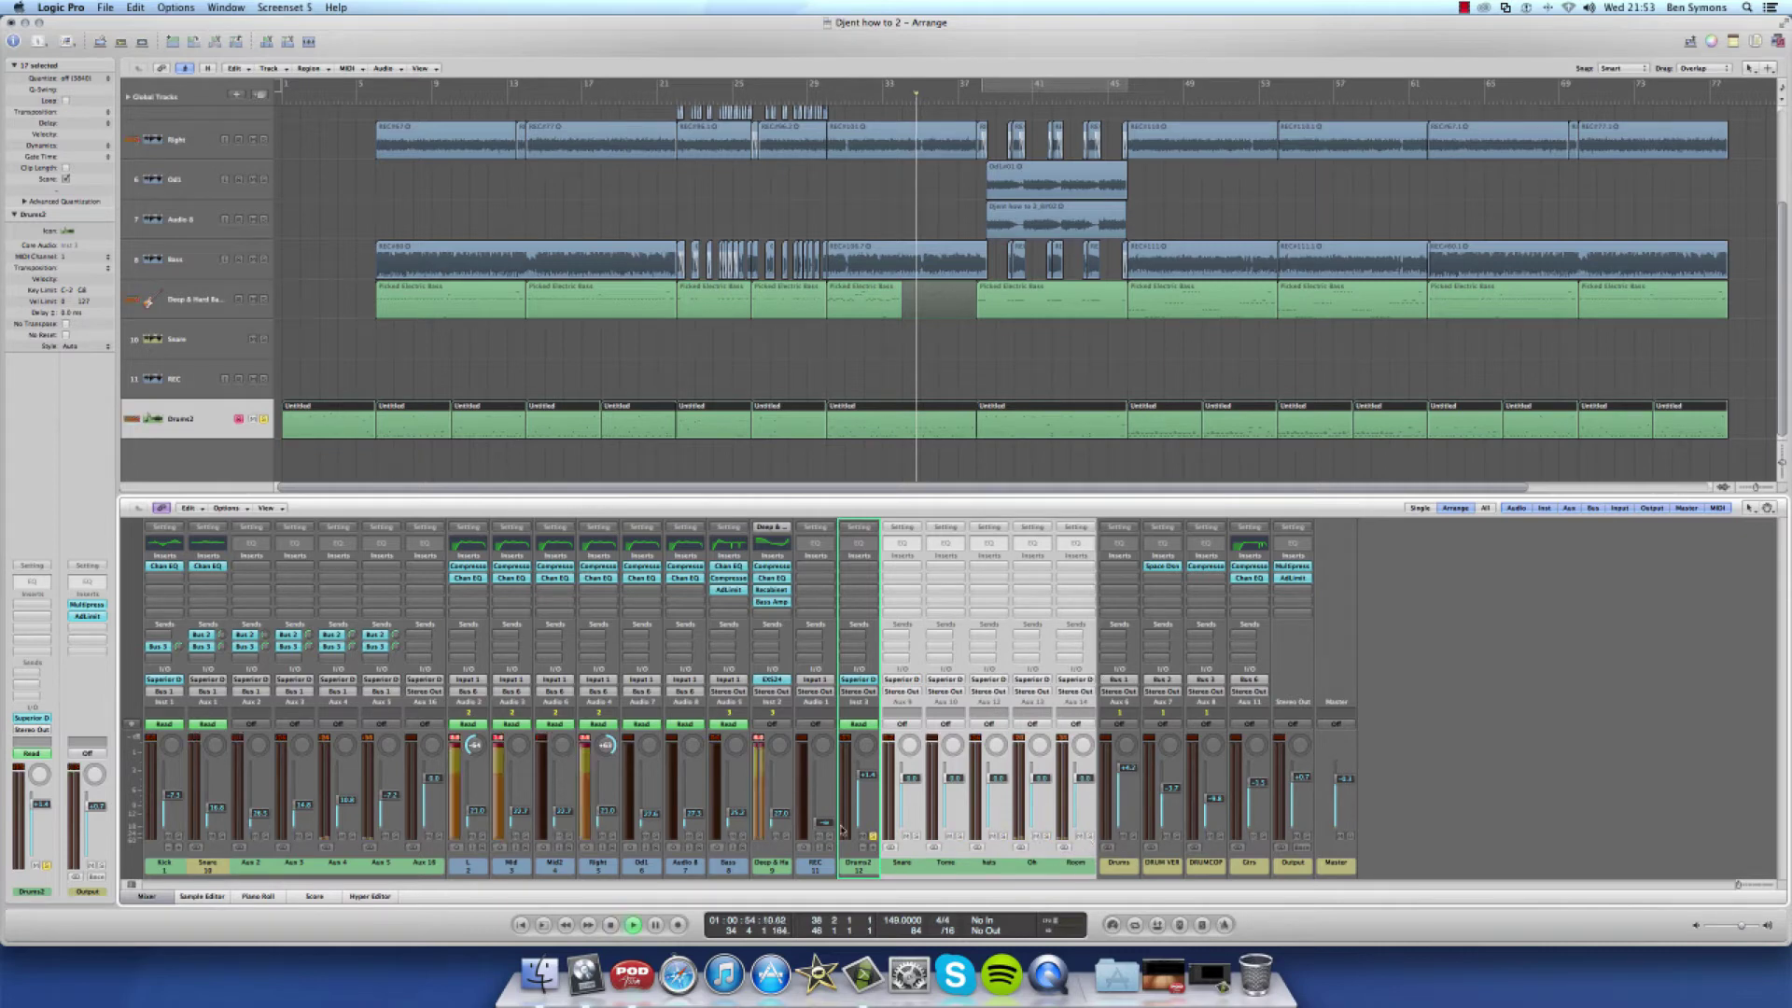
Insert a Channel EQ on Drums2, boosting the lows about 6.5 dB, cutting 425 Hz about 15 dB, and boosting the highs about 7 dB
{"action": "left_click", "coordinate": [858, 567]}
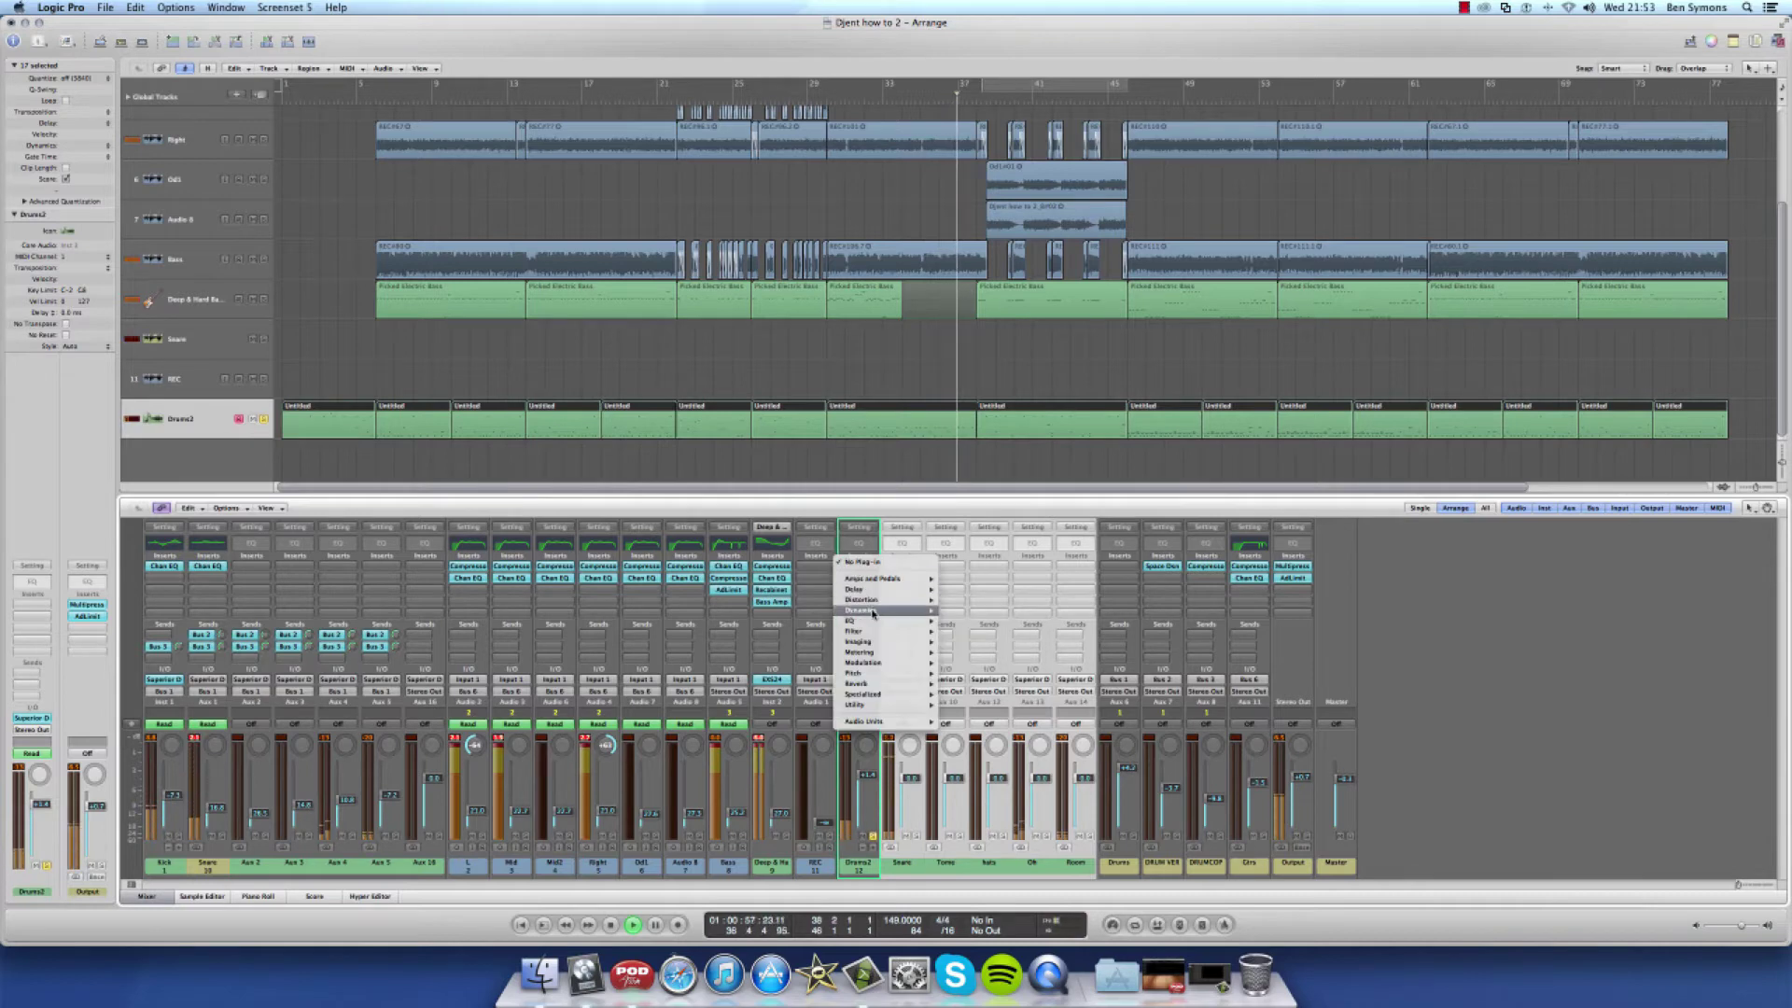
{"action": "mouse_move", "coordinate": [872, 610]}
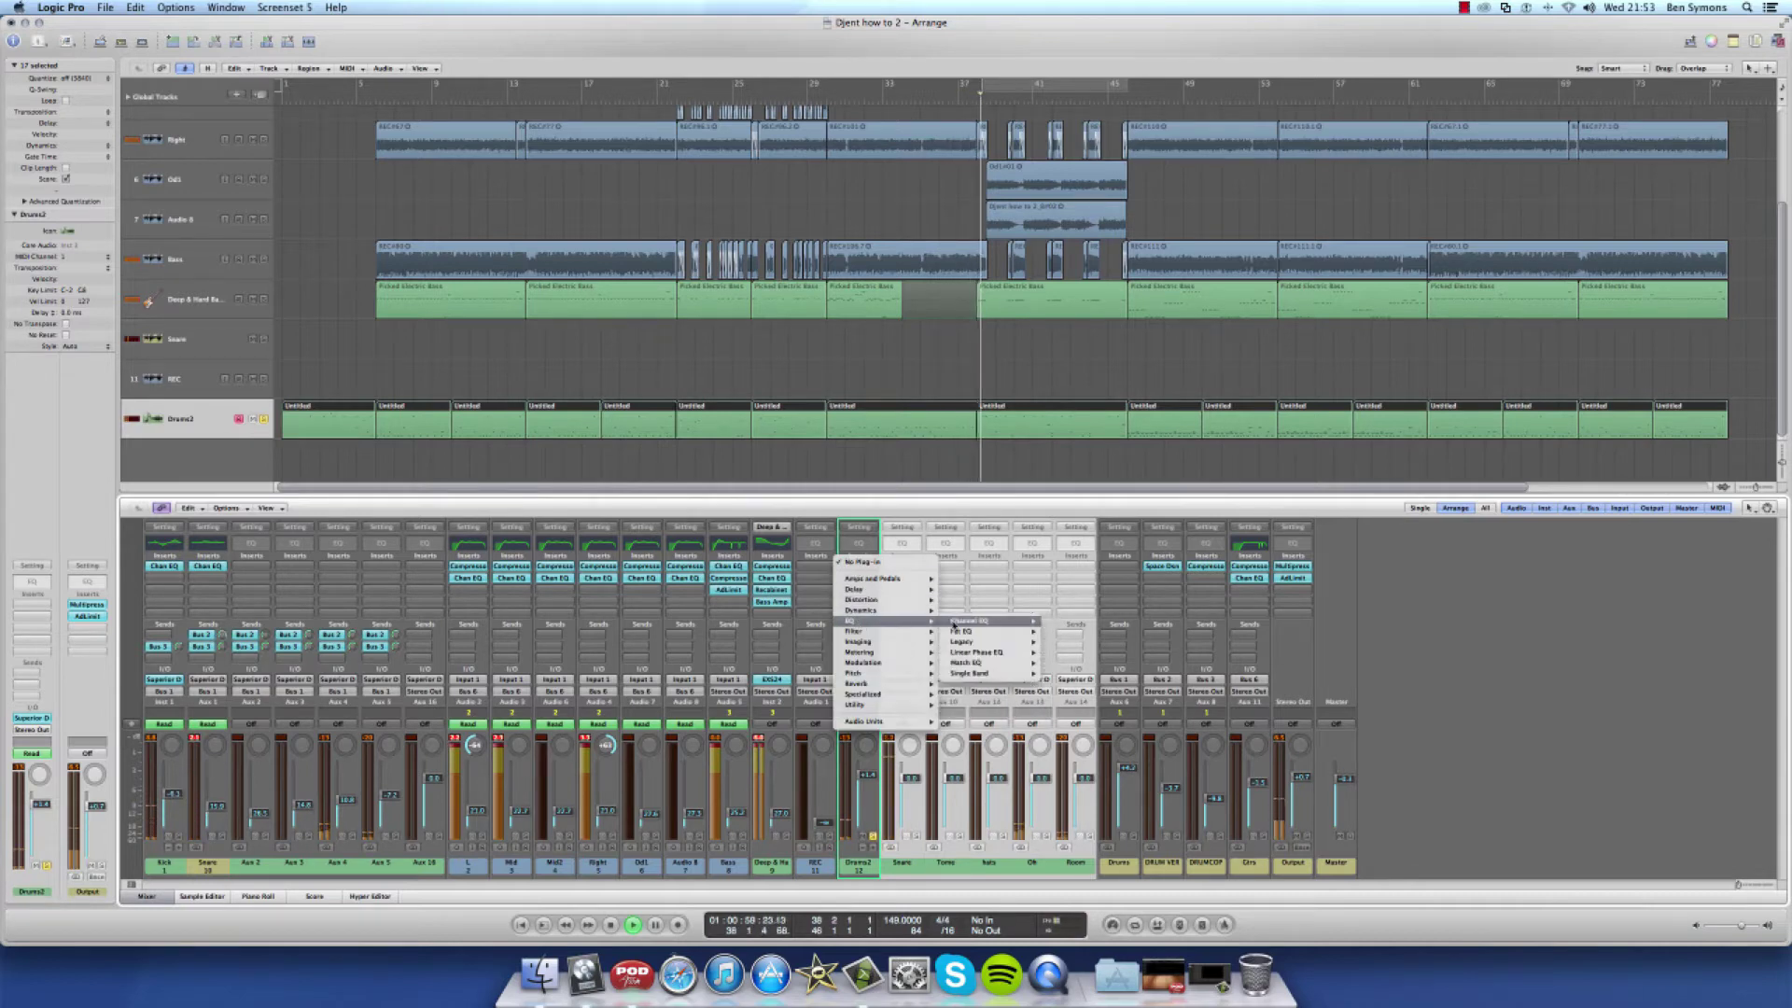
{"action": "left_click", "coordinate": [960, 623]}
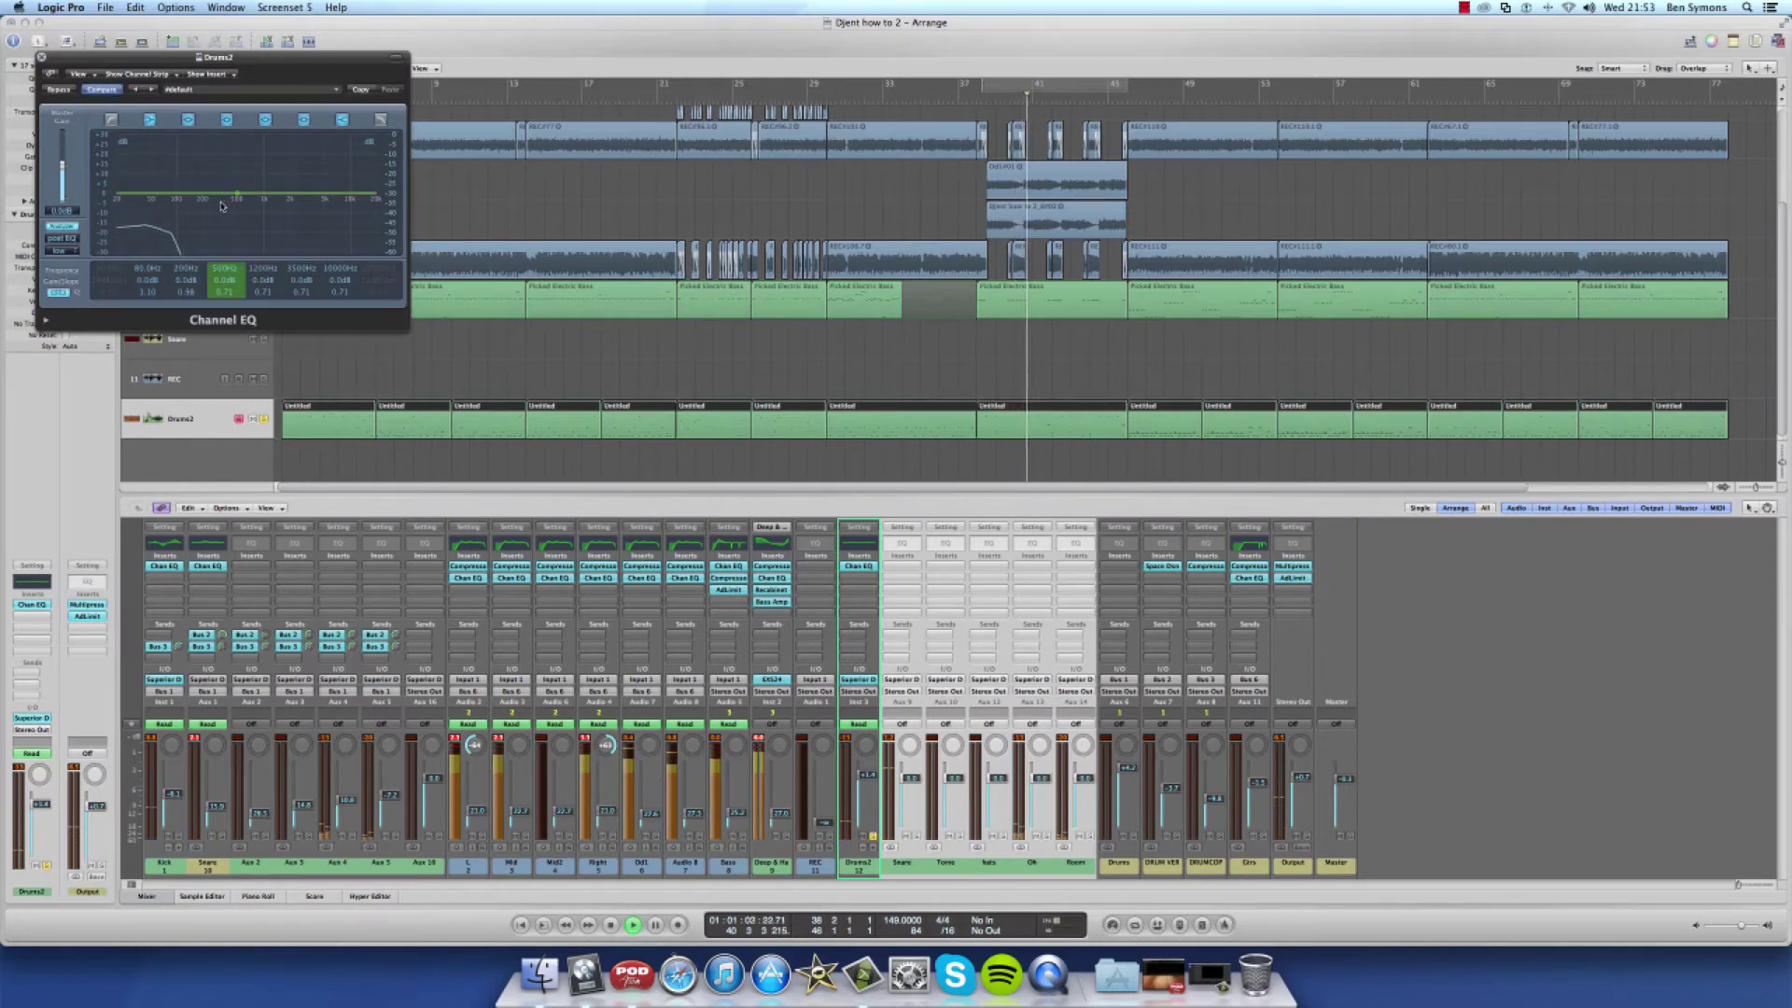
{"action": "left_click_drag", "start_coordinate": [209, 204], "coordinate": [330, 192]}
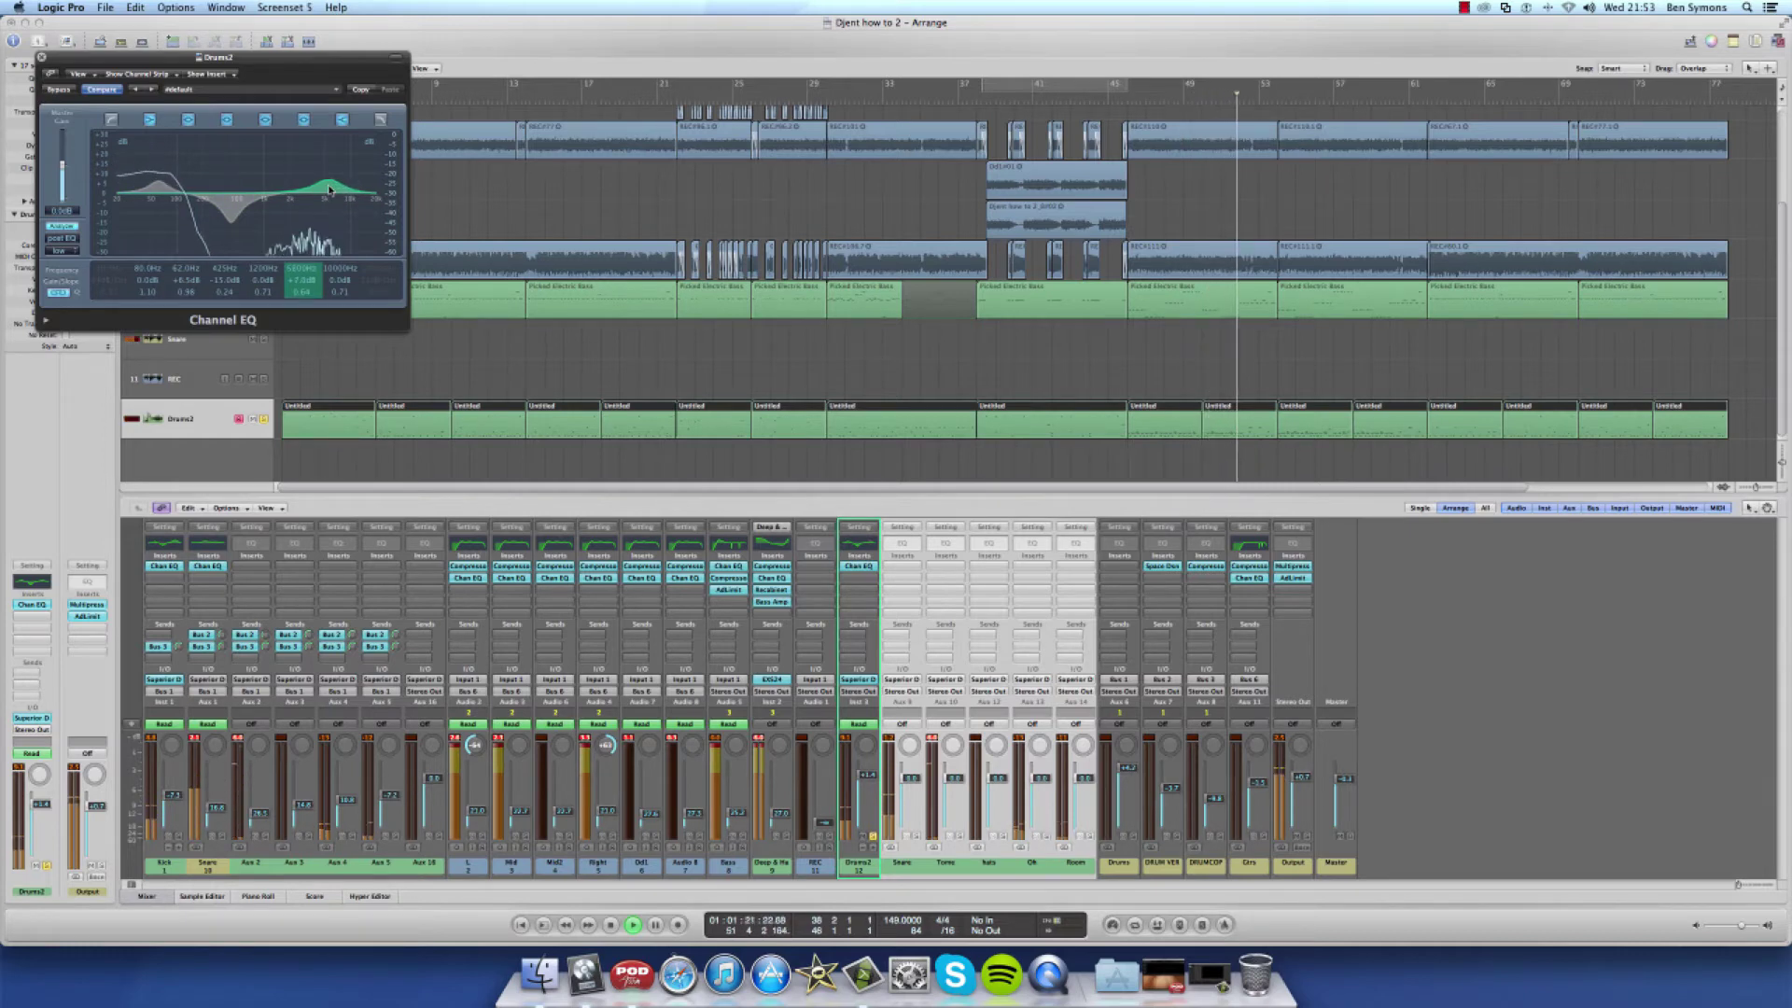
{"action": "left_click", "coordinate": [42, 58]}
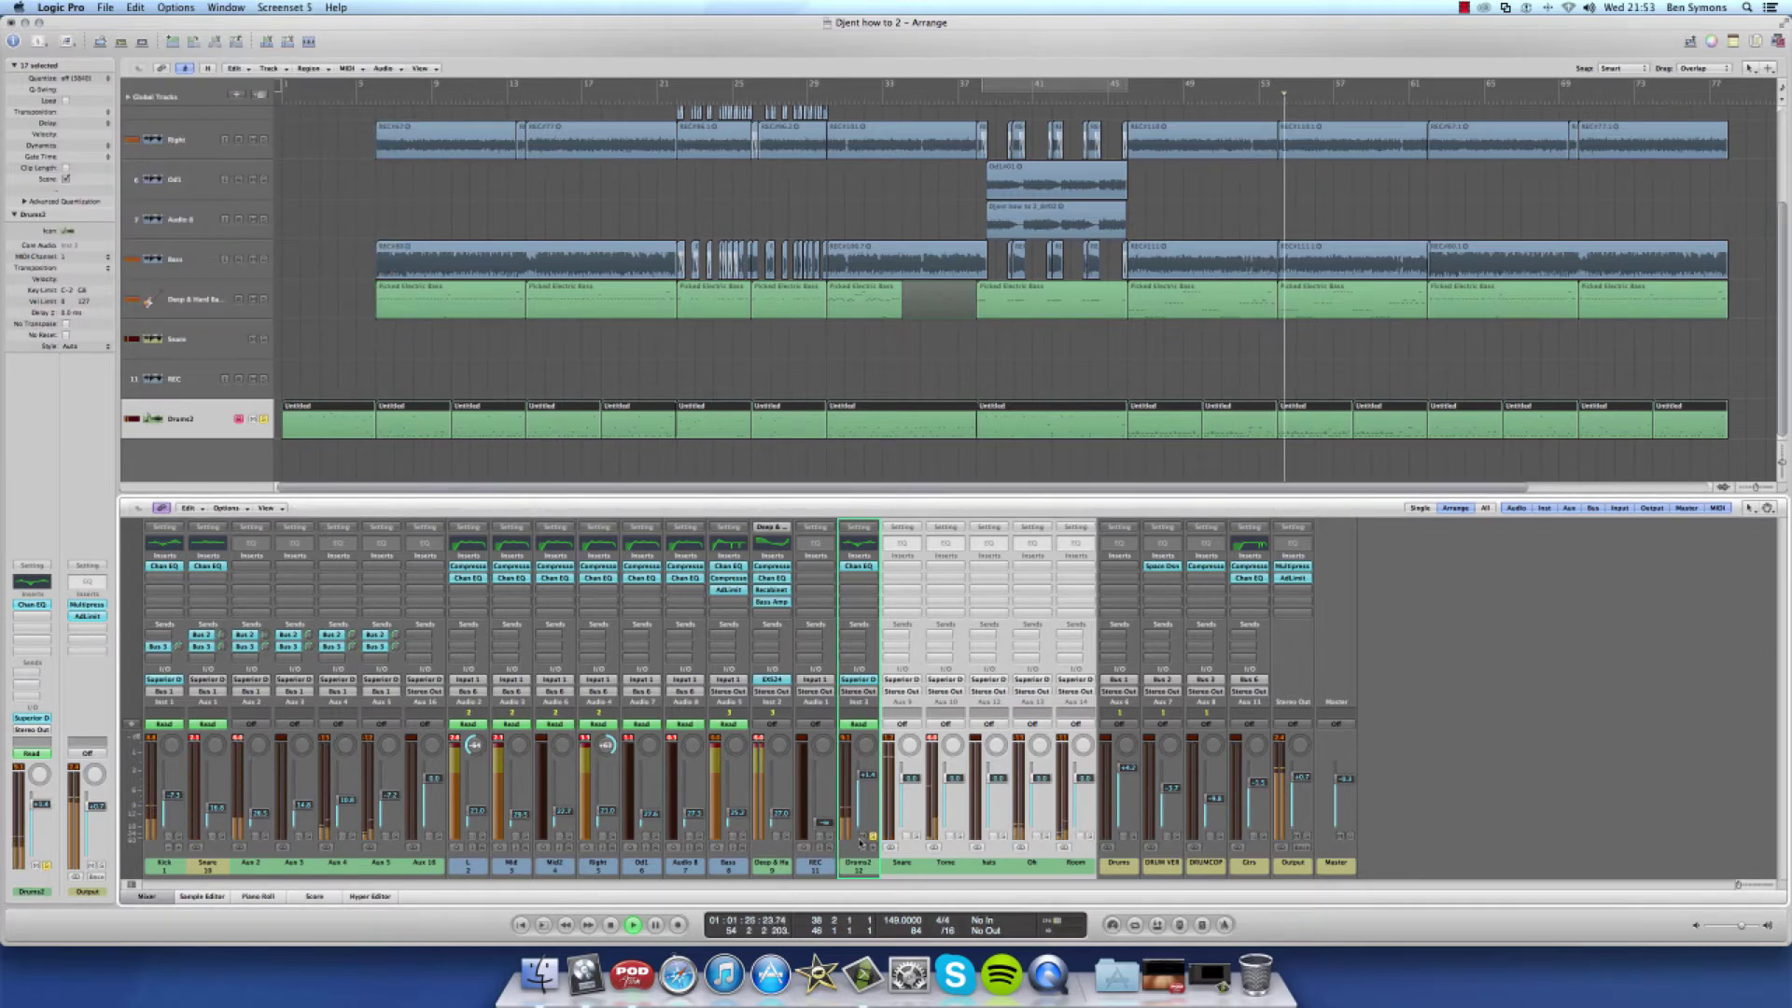
Switch the solo from Drums2 to only its Snare aux channel, with the other four auxes unsoloed
{"action": "left_click", "coordinate": [917, 837]}
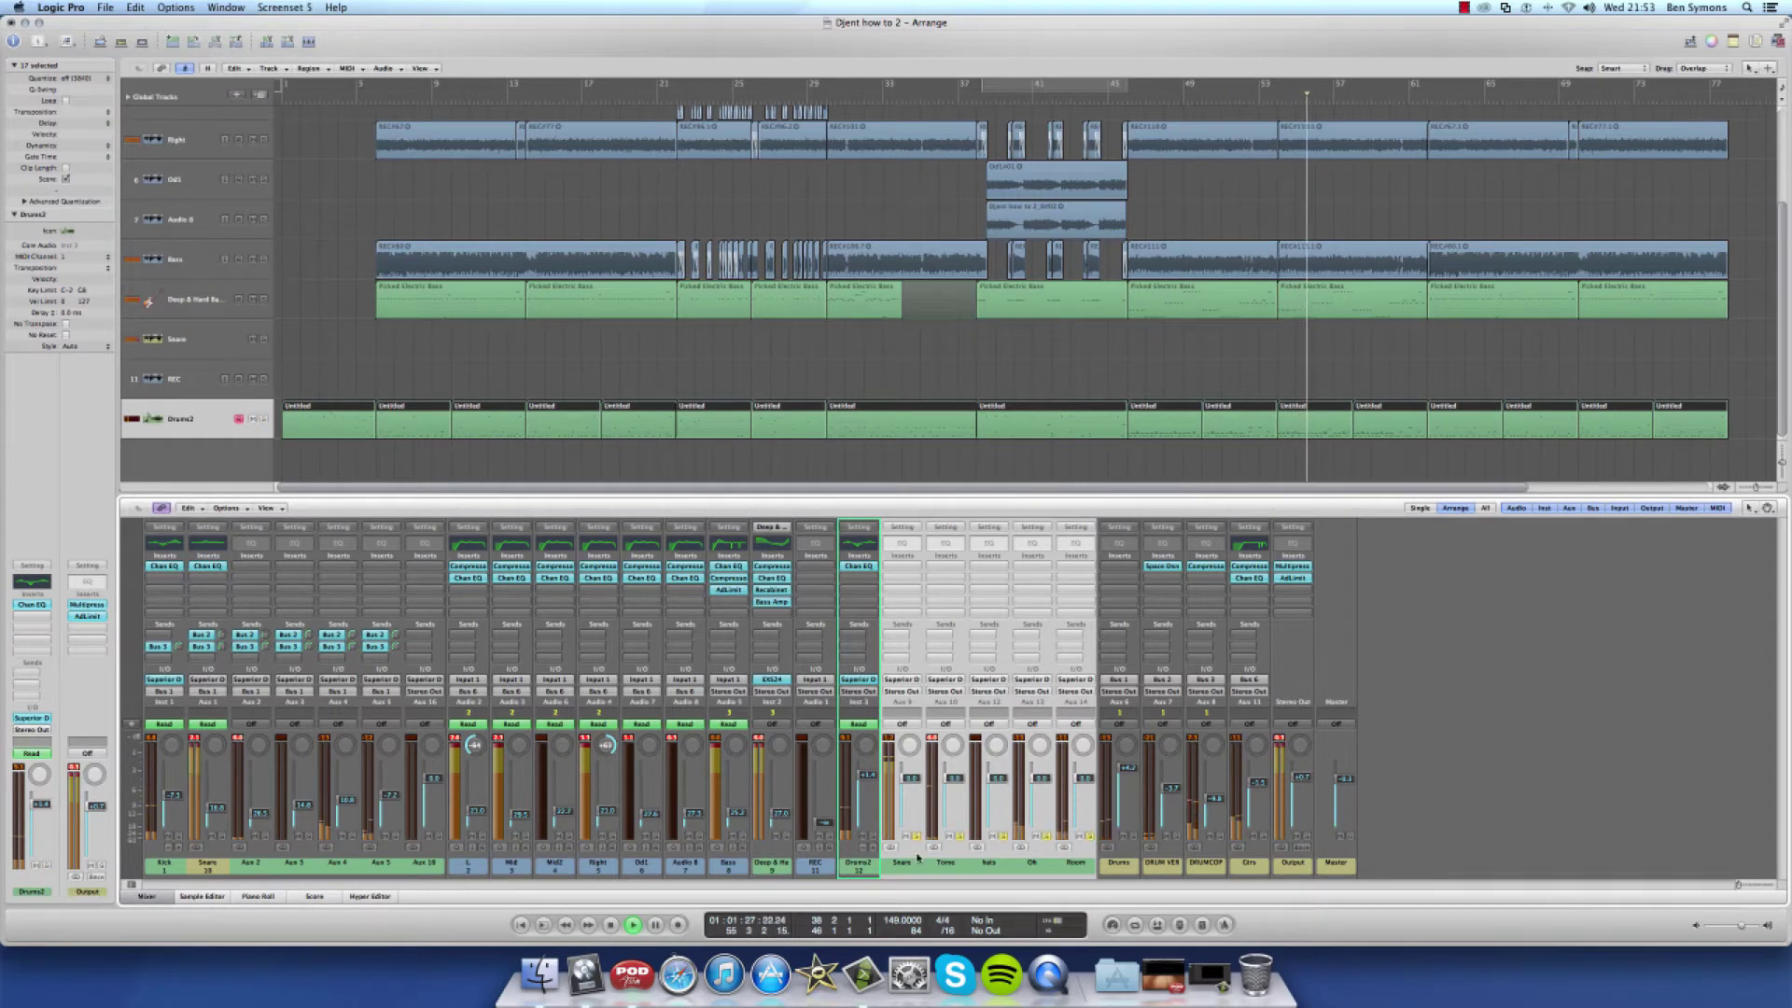
{"action": "left_click", "coordinate": [906, 866]}
{"action": "left_click_drag", "start_coordinate": [944, 868], "coordinate": [1069, 869]}
{"action": "left_click", "coordinate": [1082, 837]}
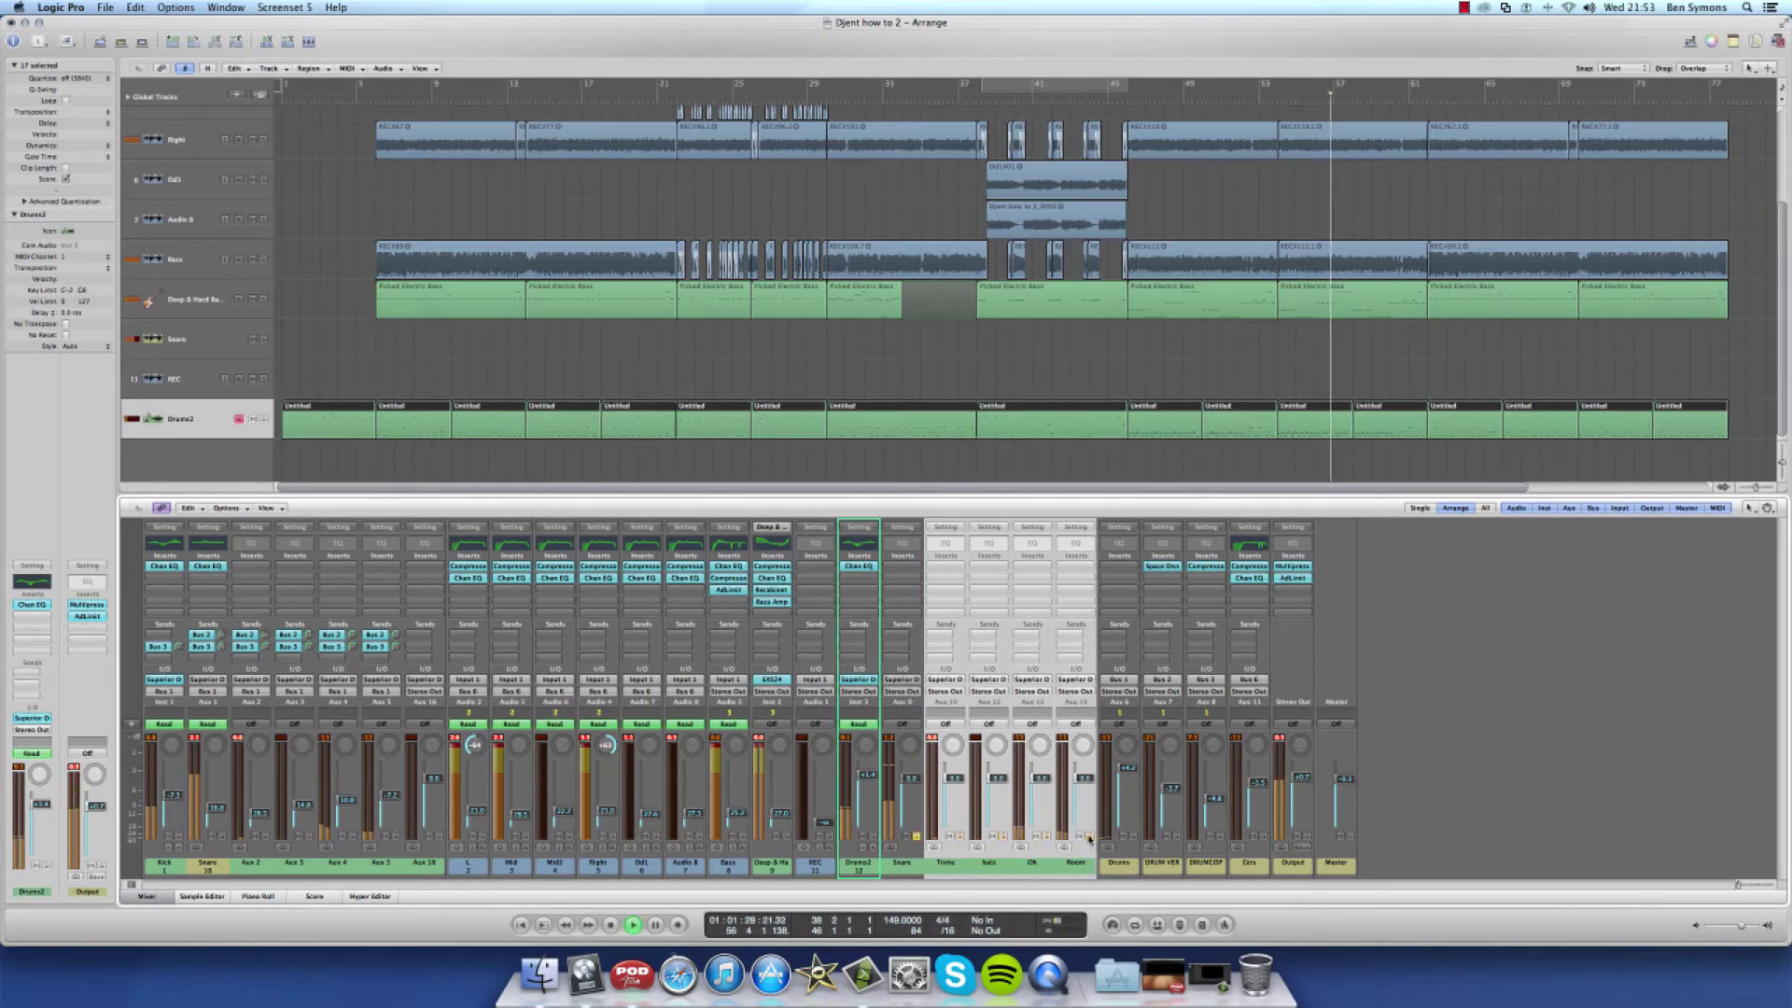
{"action": "left_click", "coordinate": [904, 865]}
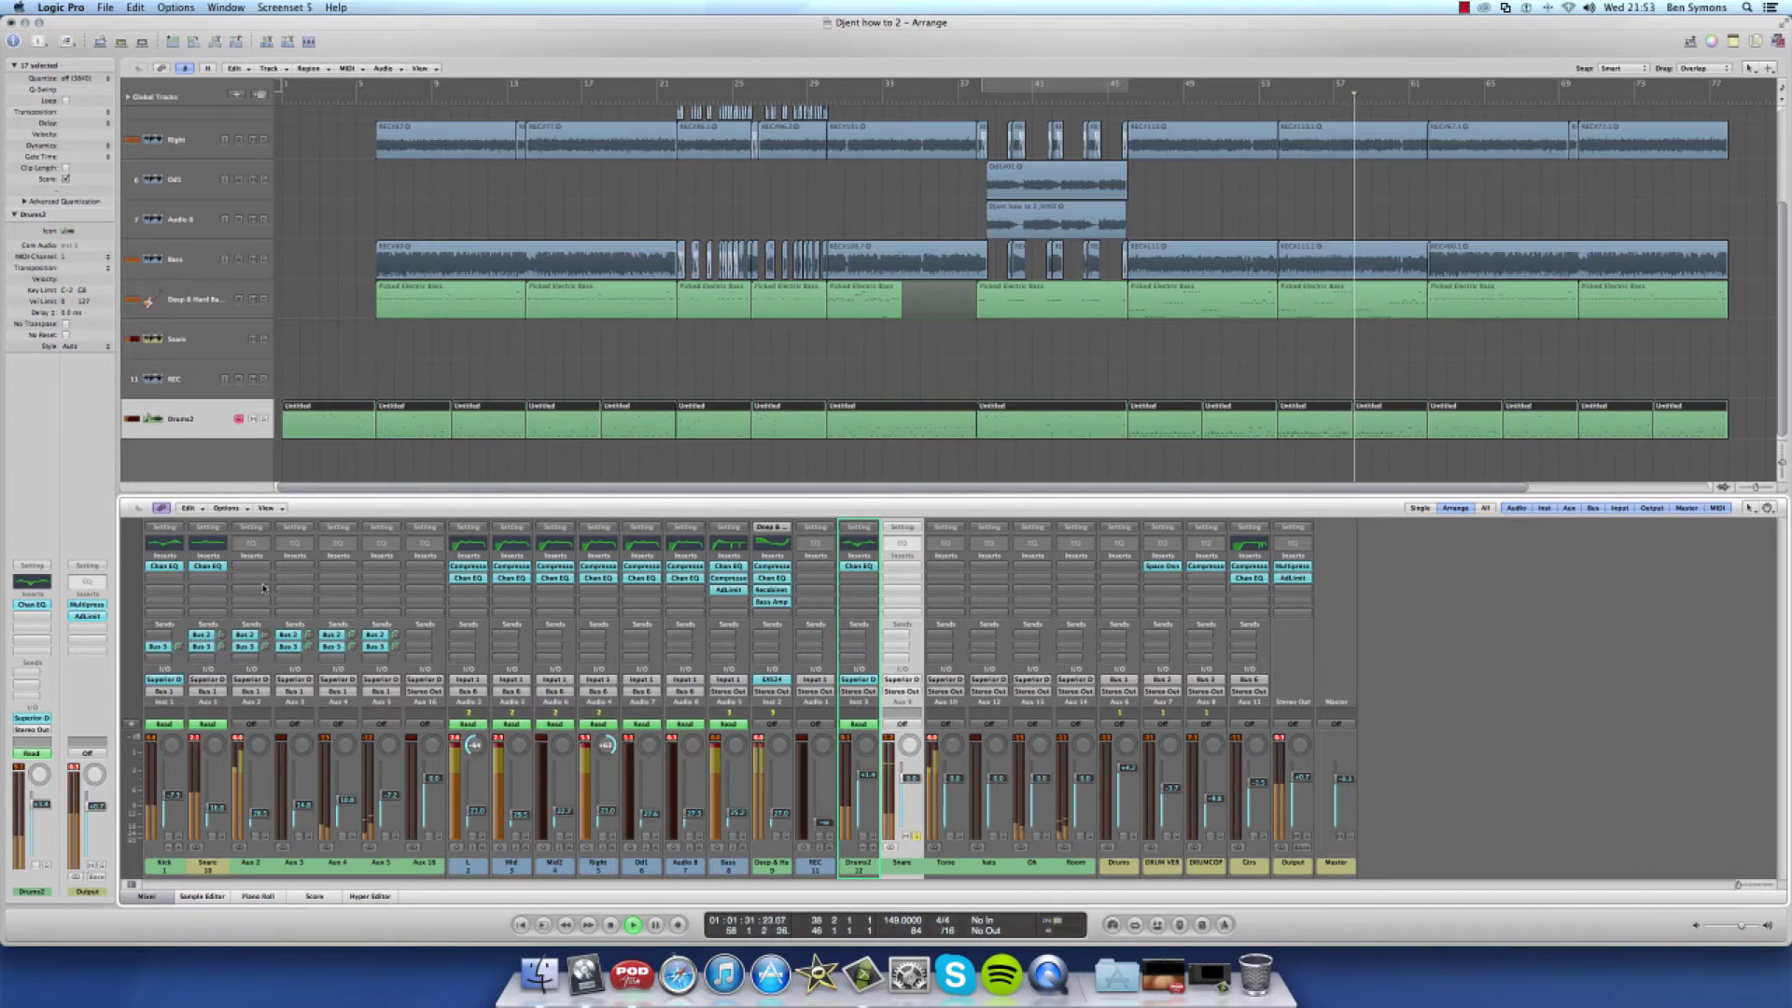
Check the original Snare channel's Channel EQ curve and insert a Channel EQ on the Drums2 Snare aux
{"action": "left_click", "coordinate": [208, 567]}
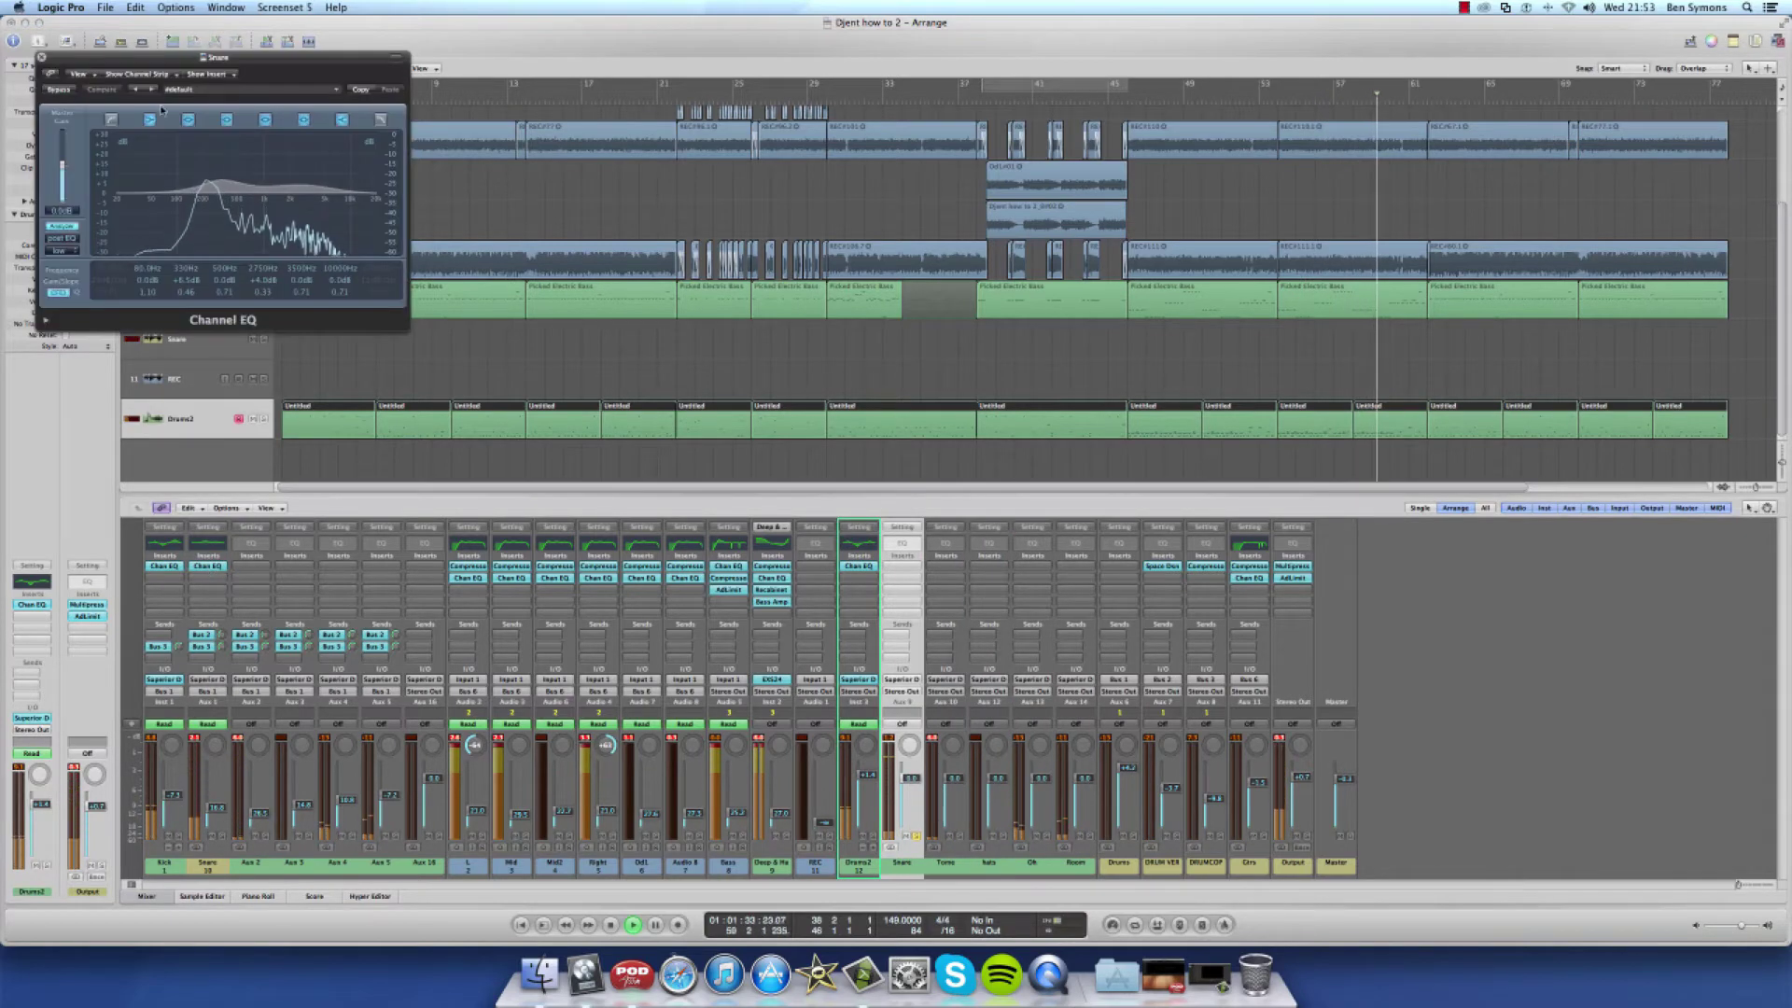
{"action": "left_click", "coordinate": [42, 58]}
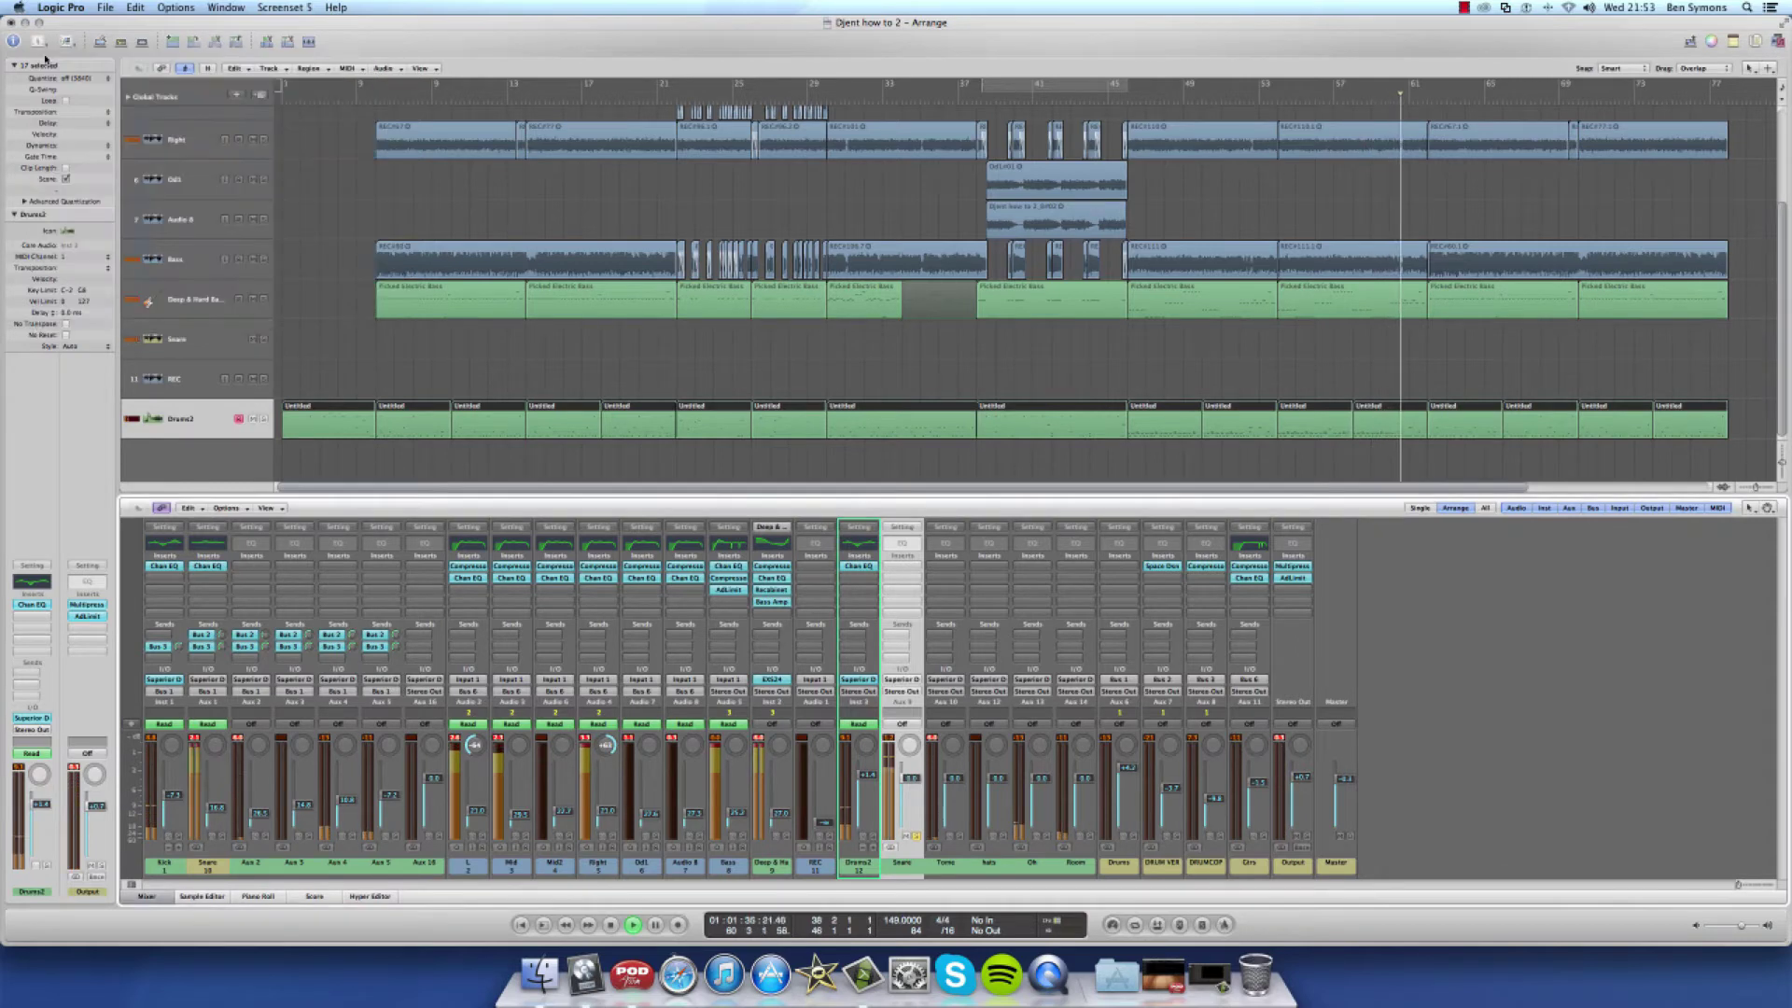
{"action": "left_click", "coordinate": [901, 567]}
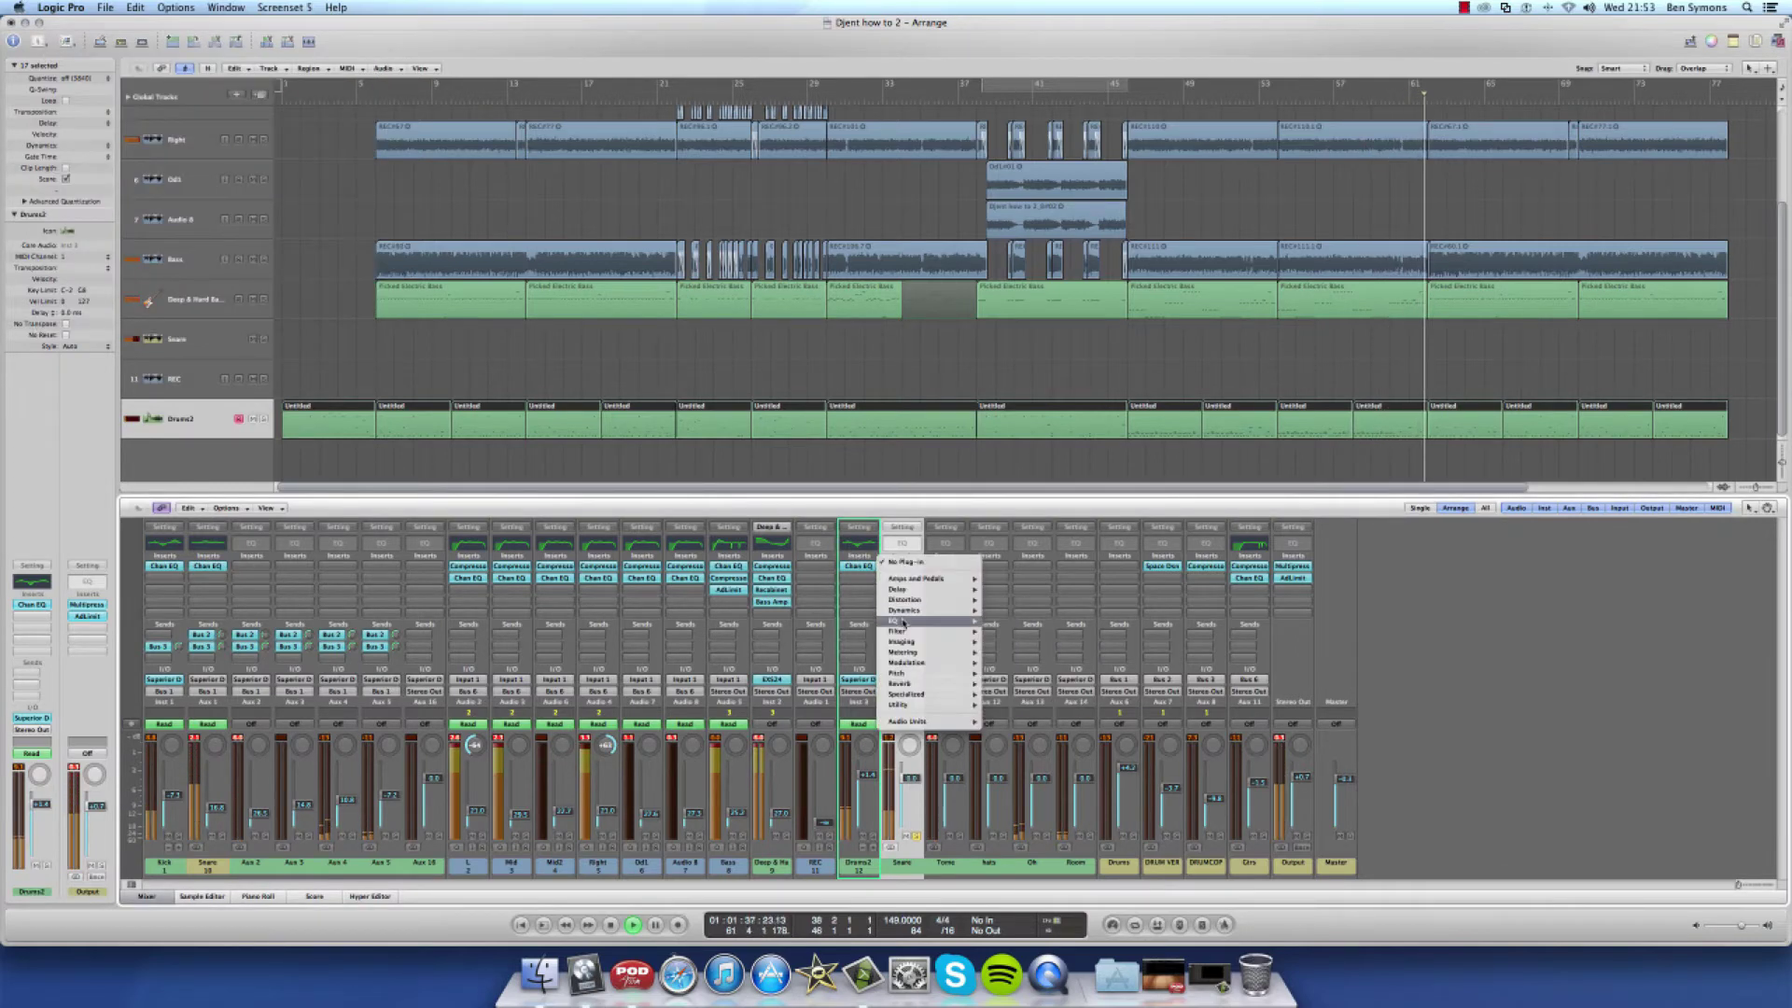
{"action": "mouse_move", "coordinate": [919, 621]}
{"action": "left_click", "coordinate": [1012, 622]}
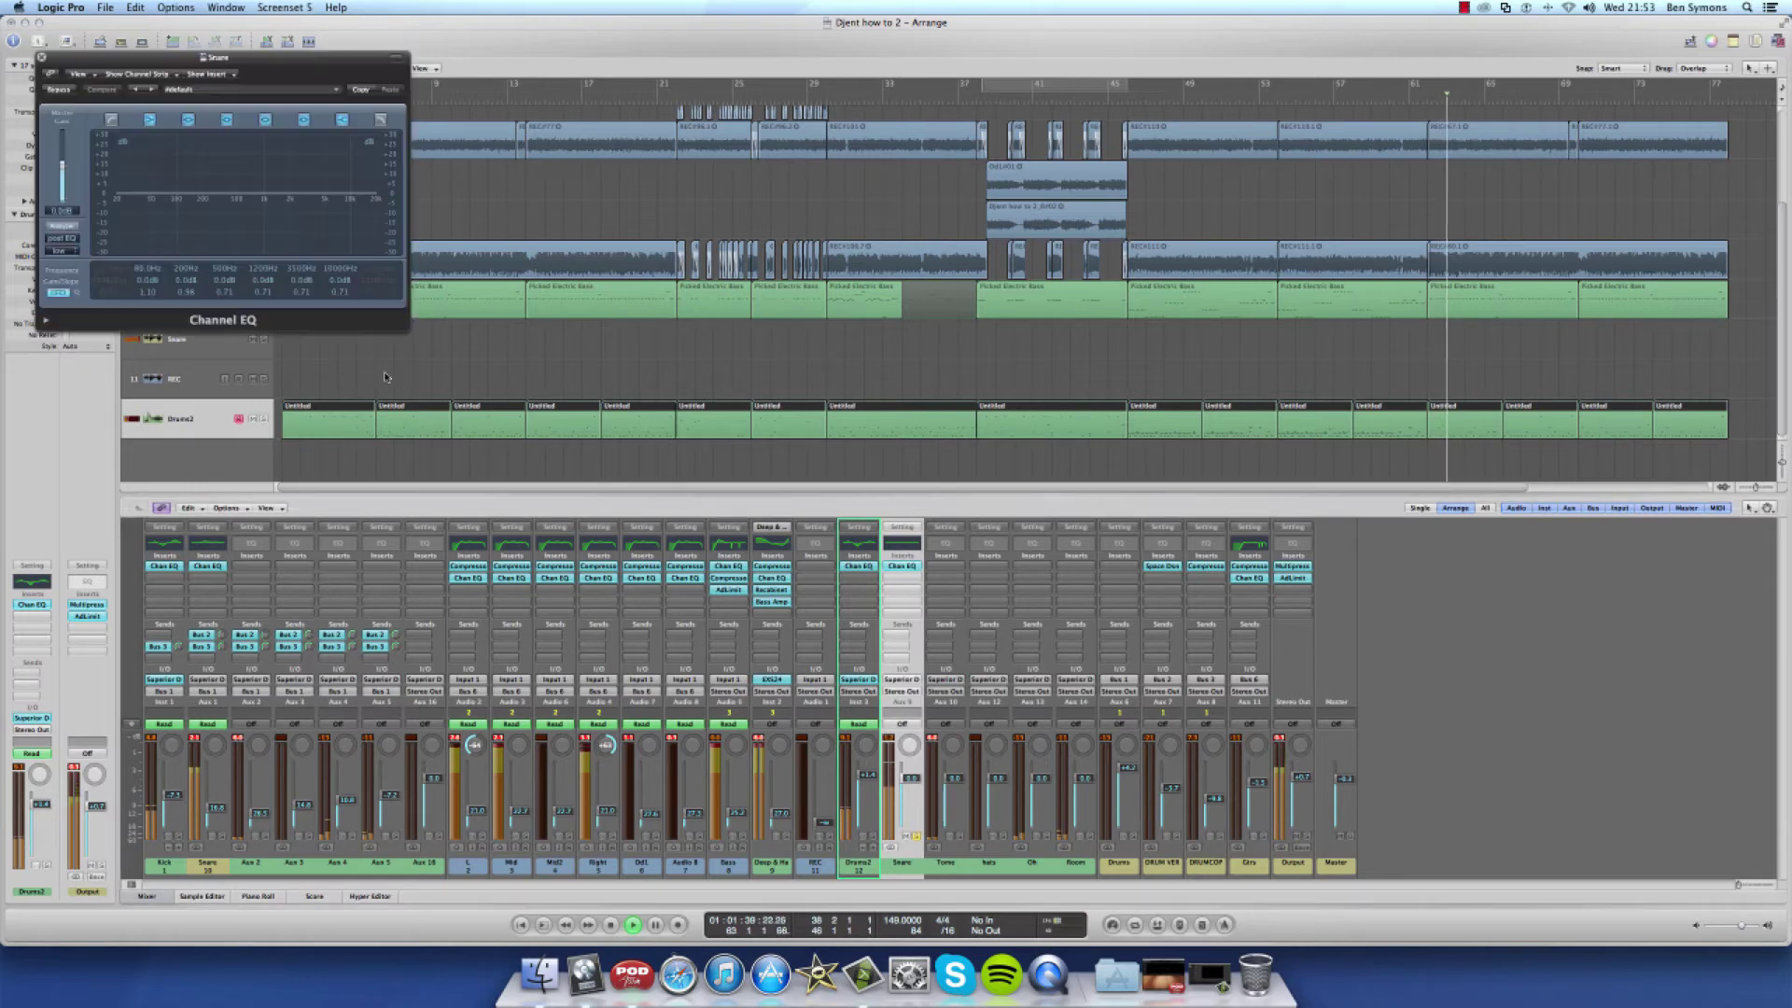
{"action": "key", "text": "space"}
{"action": "key", "text": "space"}
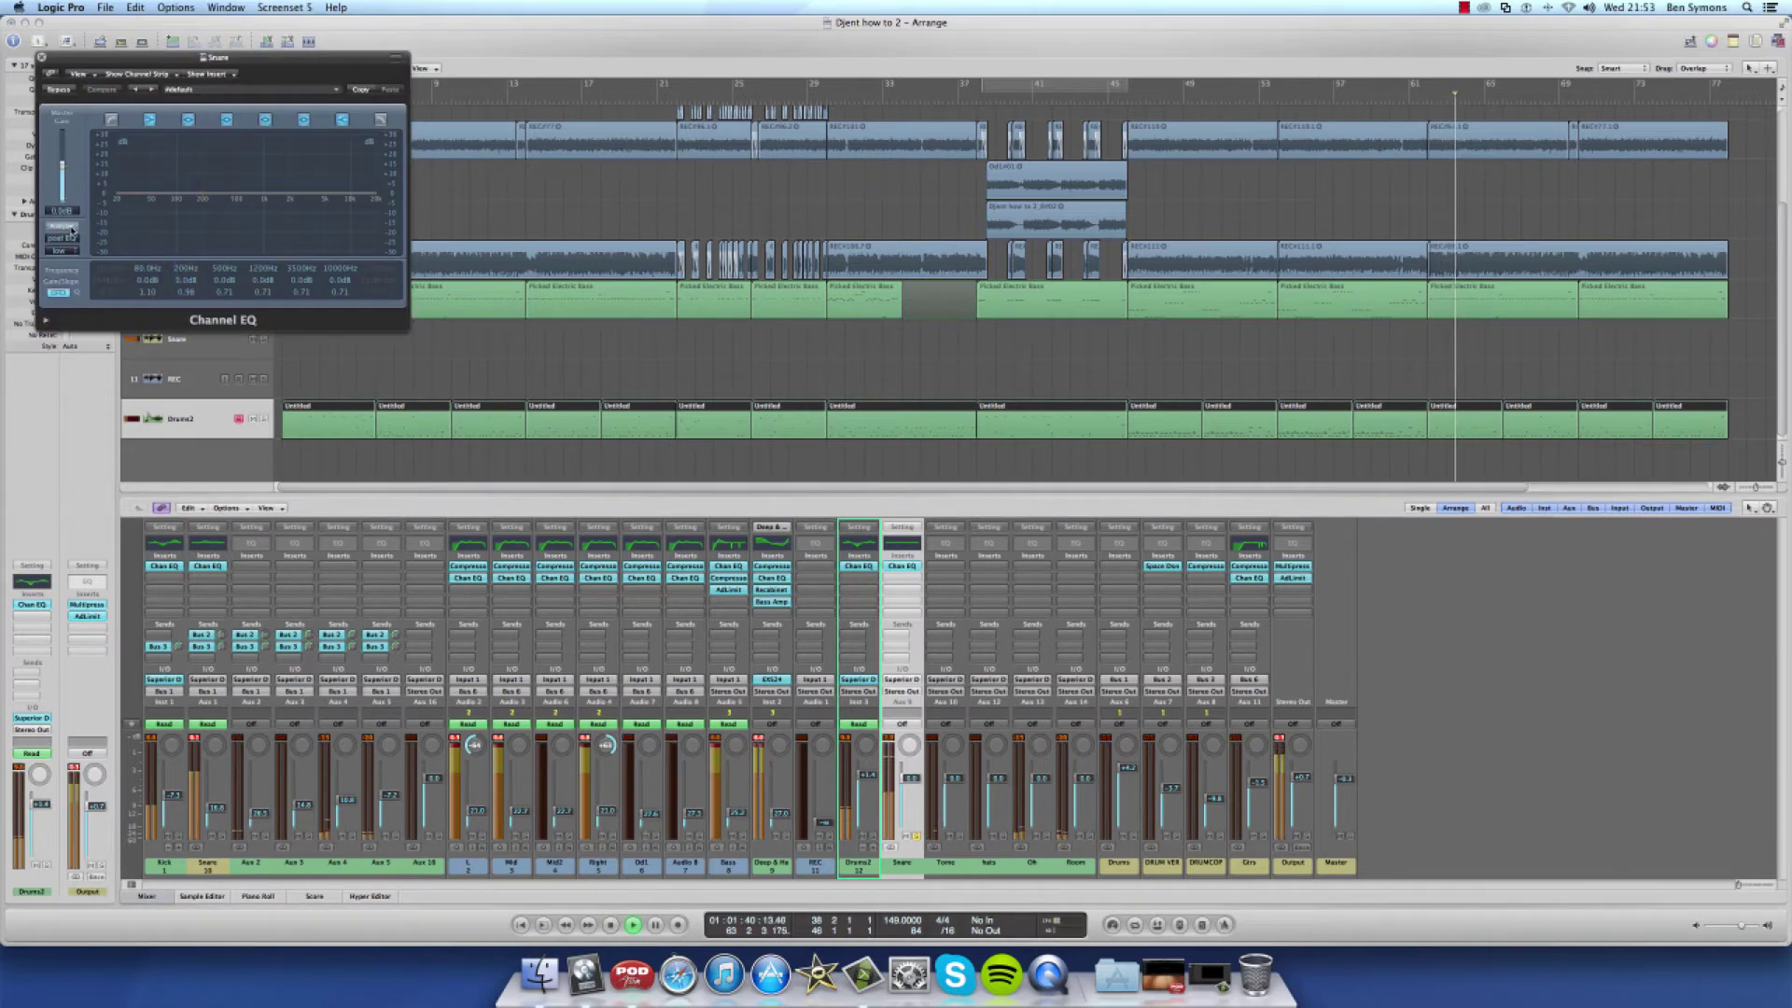
Turn on the snare EQ's analyzer, boost around 315 Hz and the upper mids, and close the EQ window
{"action": "left_click", "coordinate": [73, 227]}
{"action": "left_click_drag", "start_coordinate": [225, 214], "coordinate": [303, 194]}
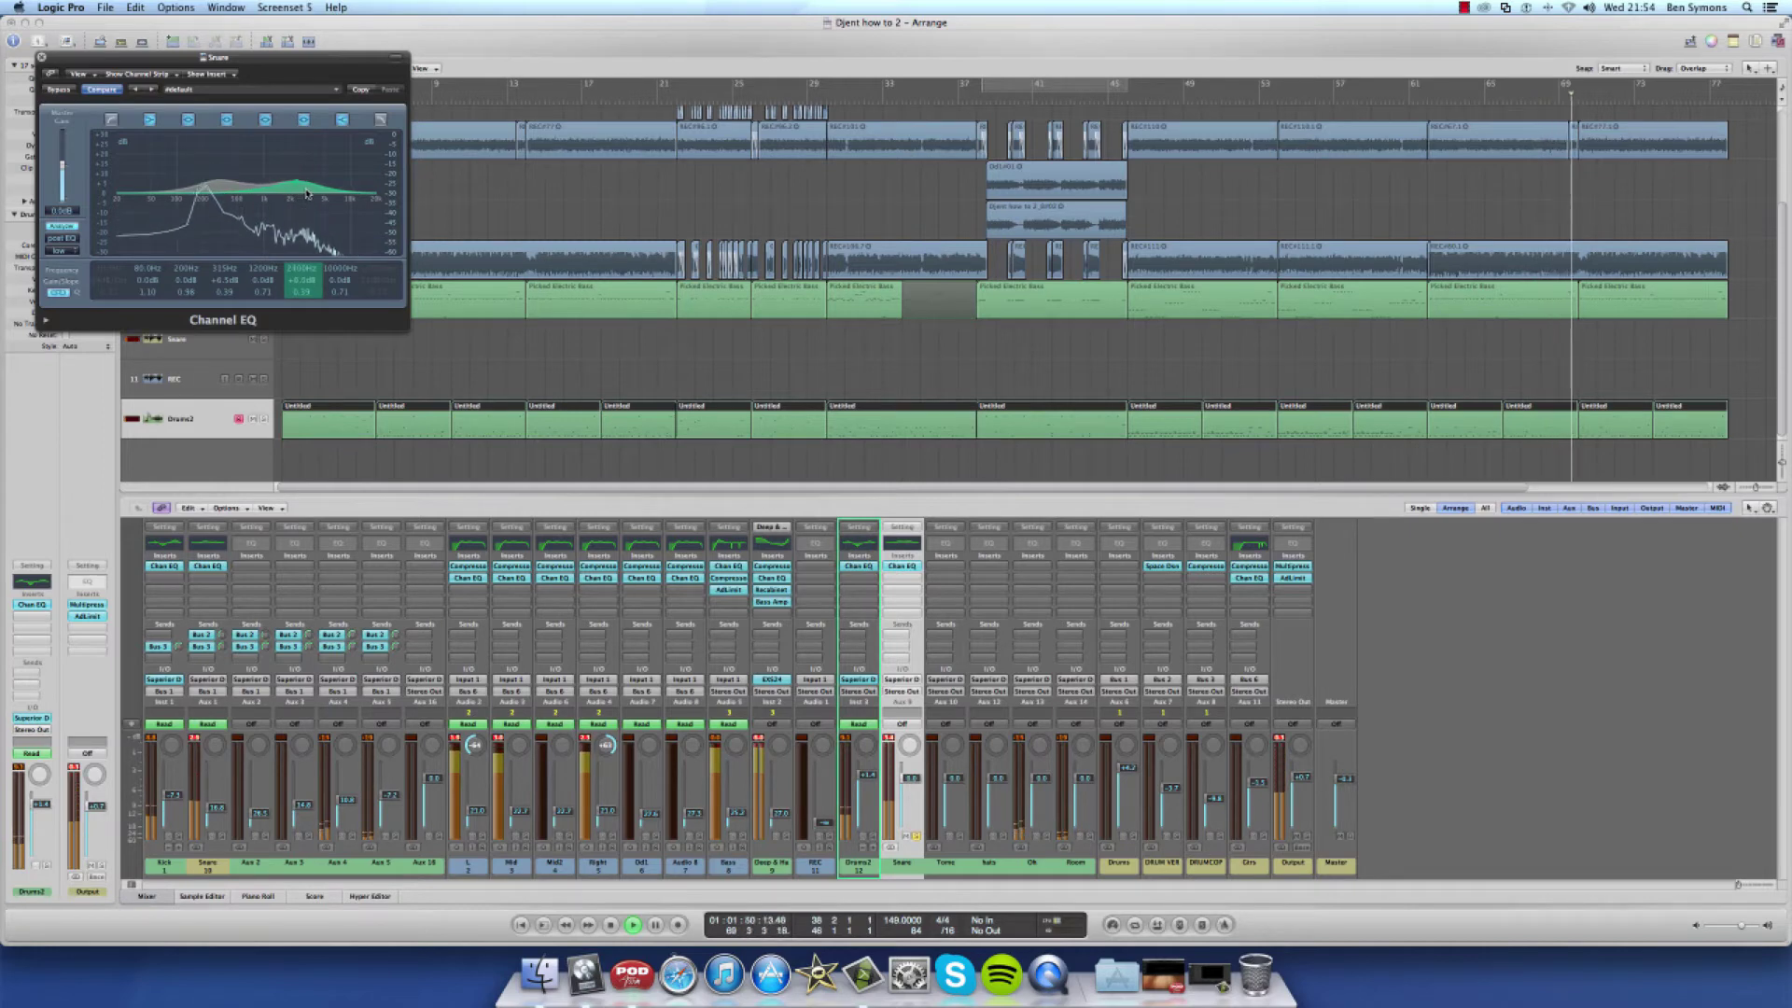
{"action": "left_click", "coordinate": [42, 58]}
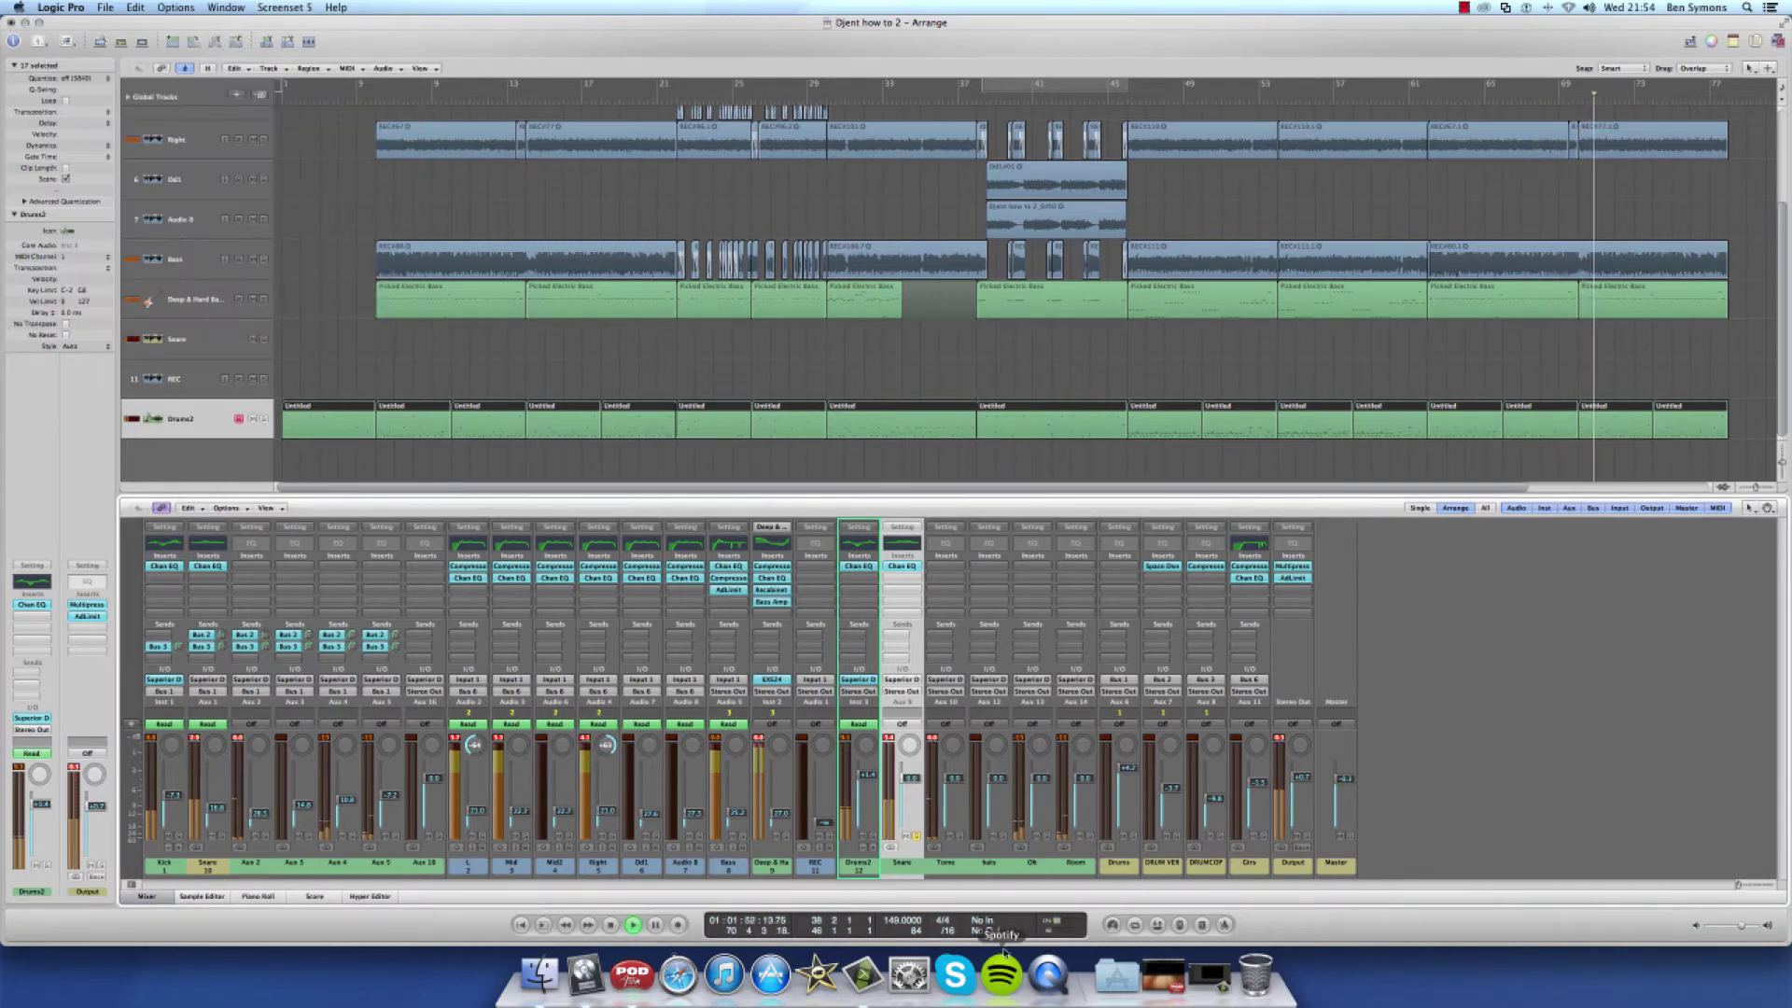
Select the Drums2 channel with its Snare through Room auxes and solo them all together during playback
{"action": "left_click", "coordinate": [1160, 878]}
{"action": "left_click_drag", "start_coordinate": [1118, 874], "coordinate": [1203, 875]}
{"action": "left_click", "coordinate": [915, 874]}
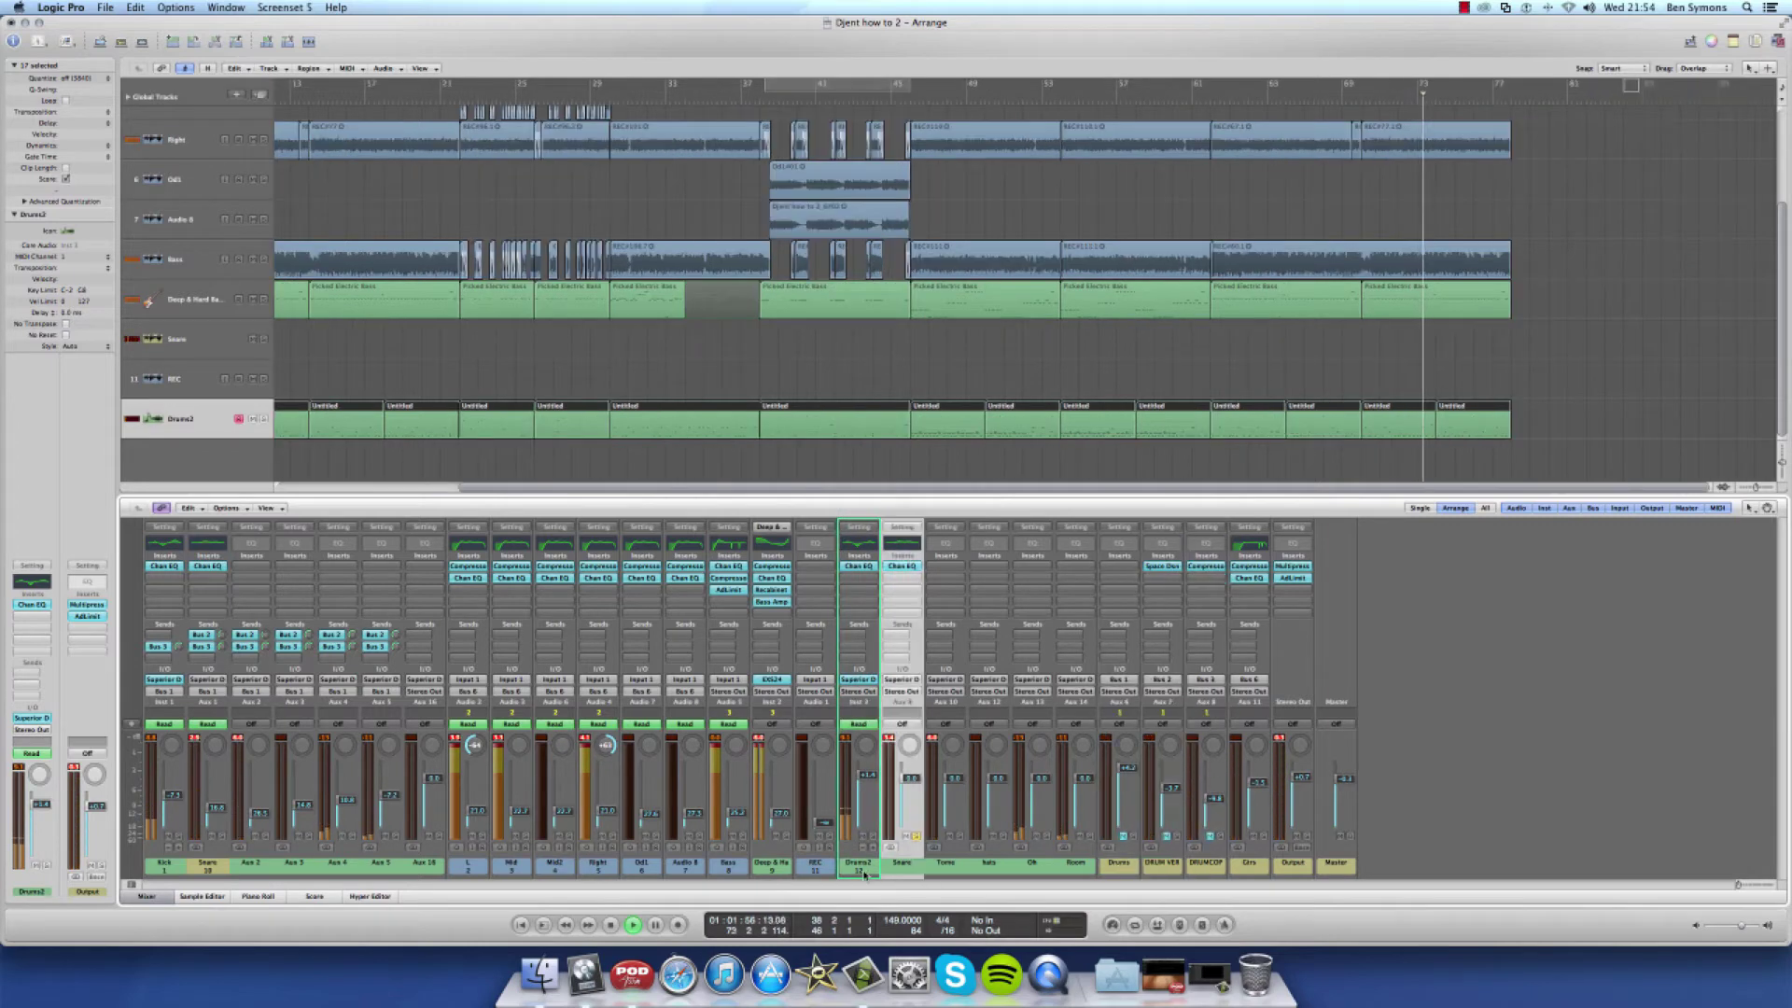
{"action": "left_click_drag", "start_coordinate": [865, 874], "coordinate": [1069, 873]}
{"action": "left_click", "coordinate": [1045, 836]}
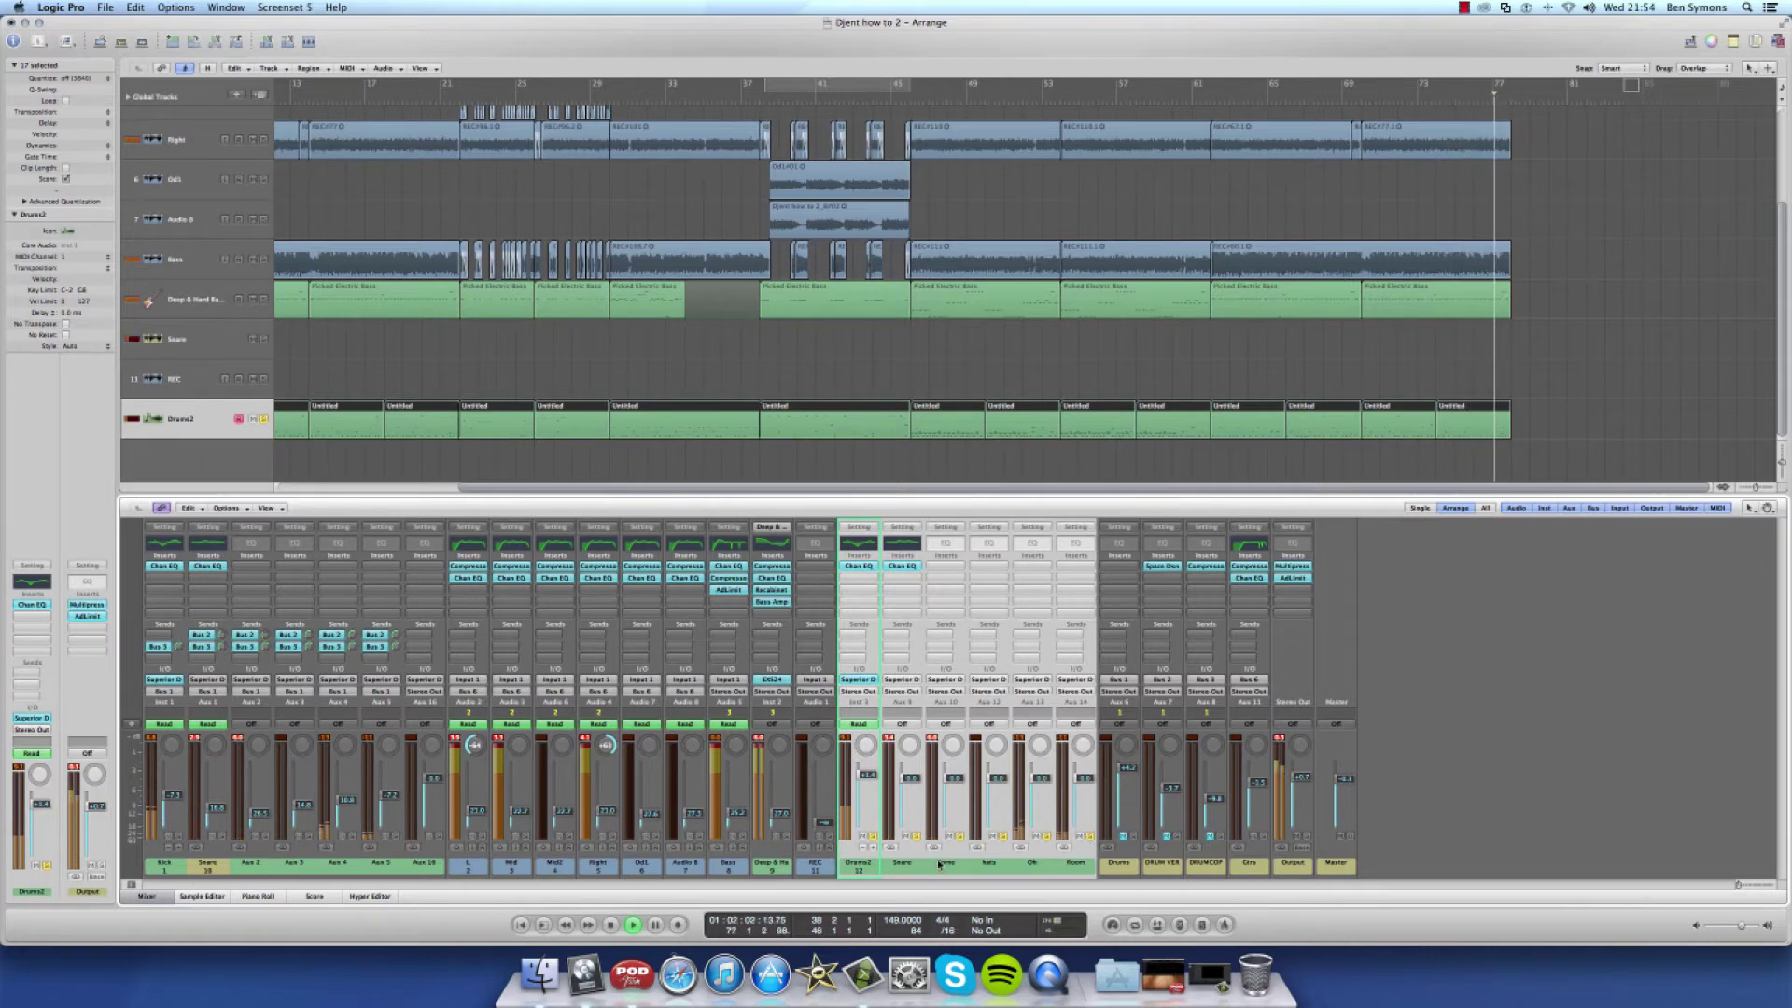
Lower the faders of Drums2 and its five aux channels together and start playback
{"action": "left_click", "coordinate": [914, 830]}
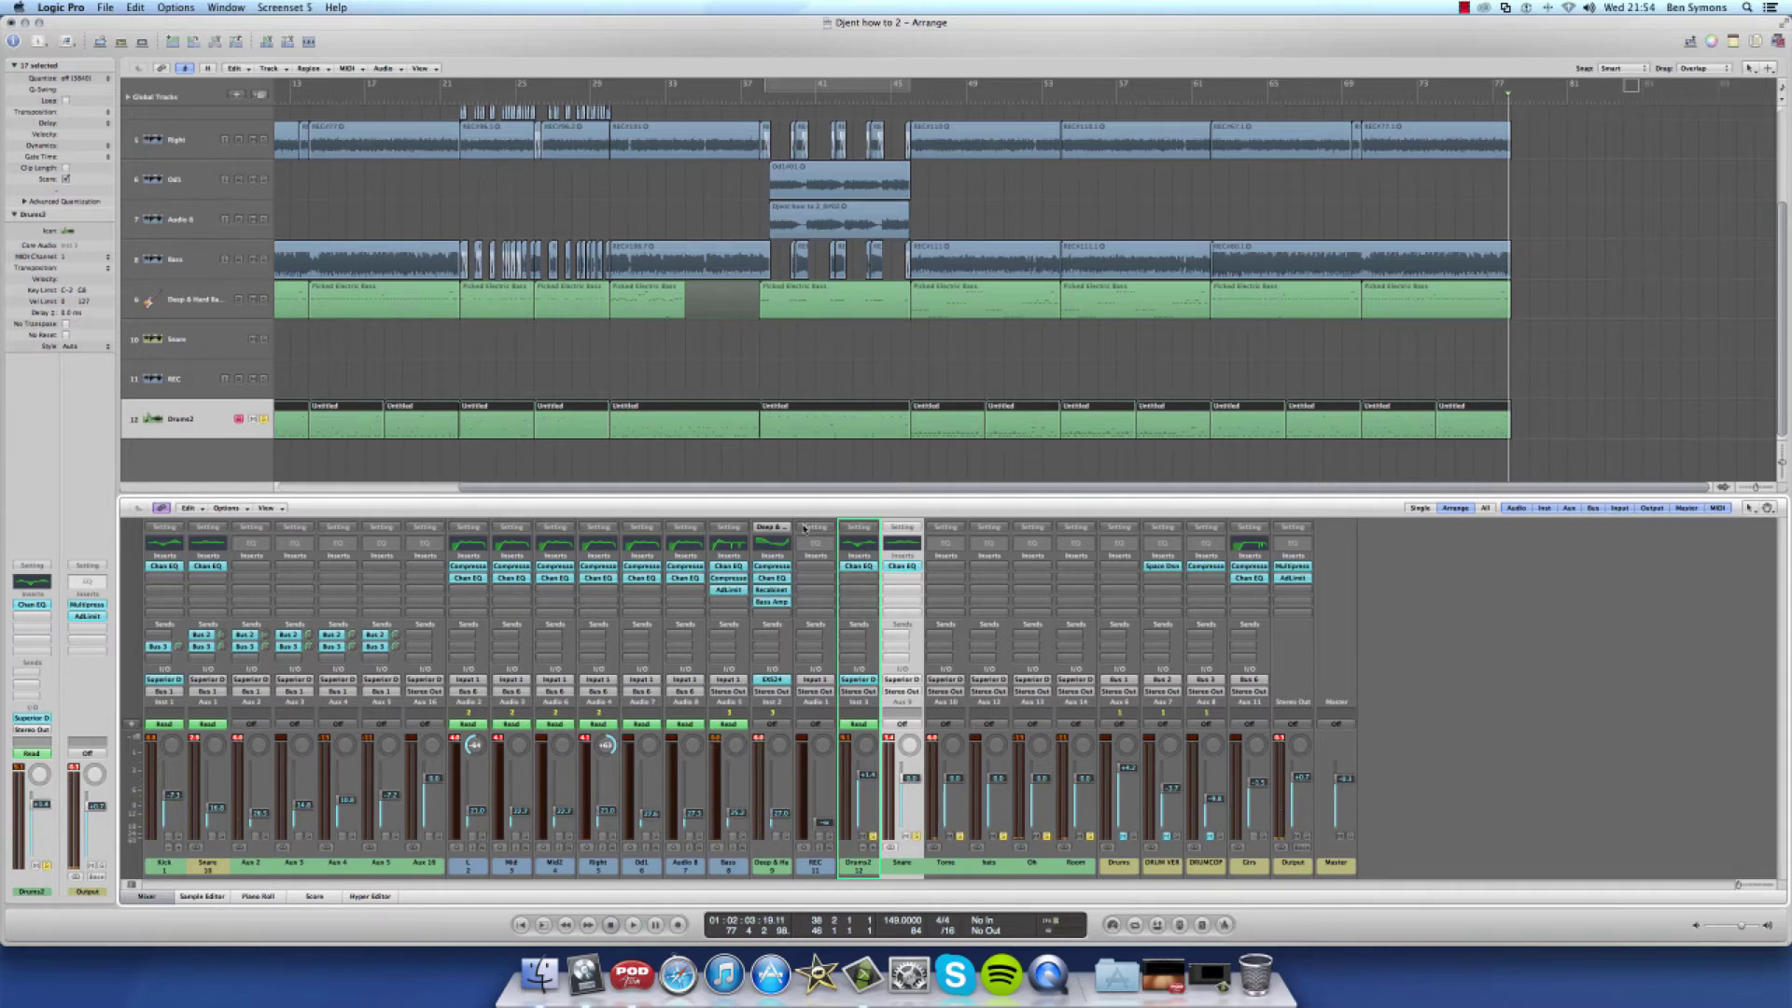
{"action": "left_click_drag", "start_coordinate": [869, 853], "coordinate": [1056, 872]}
{"action": "left_click_drag", "start_coordinate": [1078, 790], "coordinate": [1078, 794]}
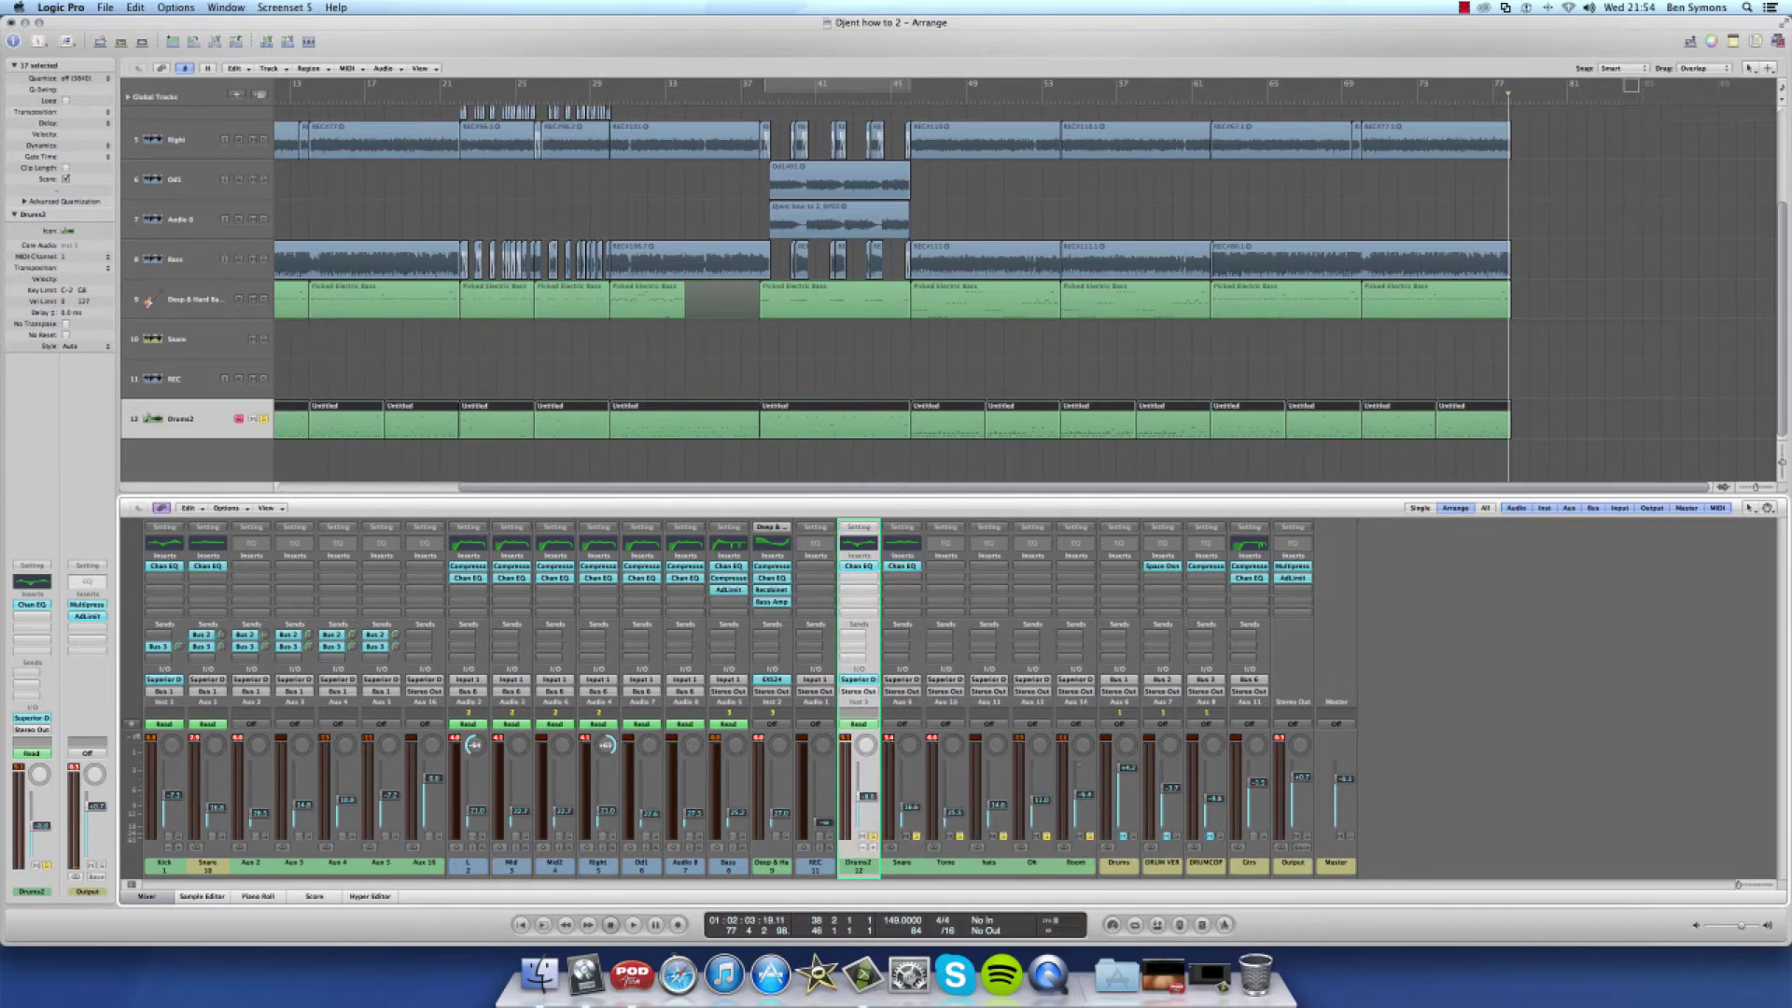
{"action": "key", "text": "space"}
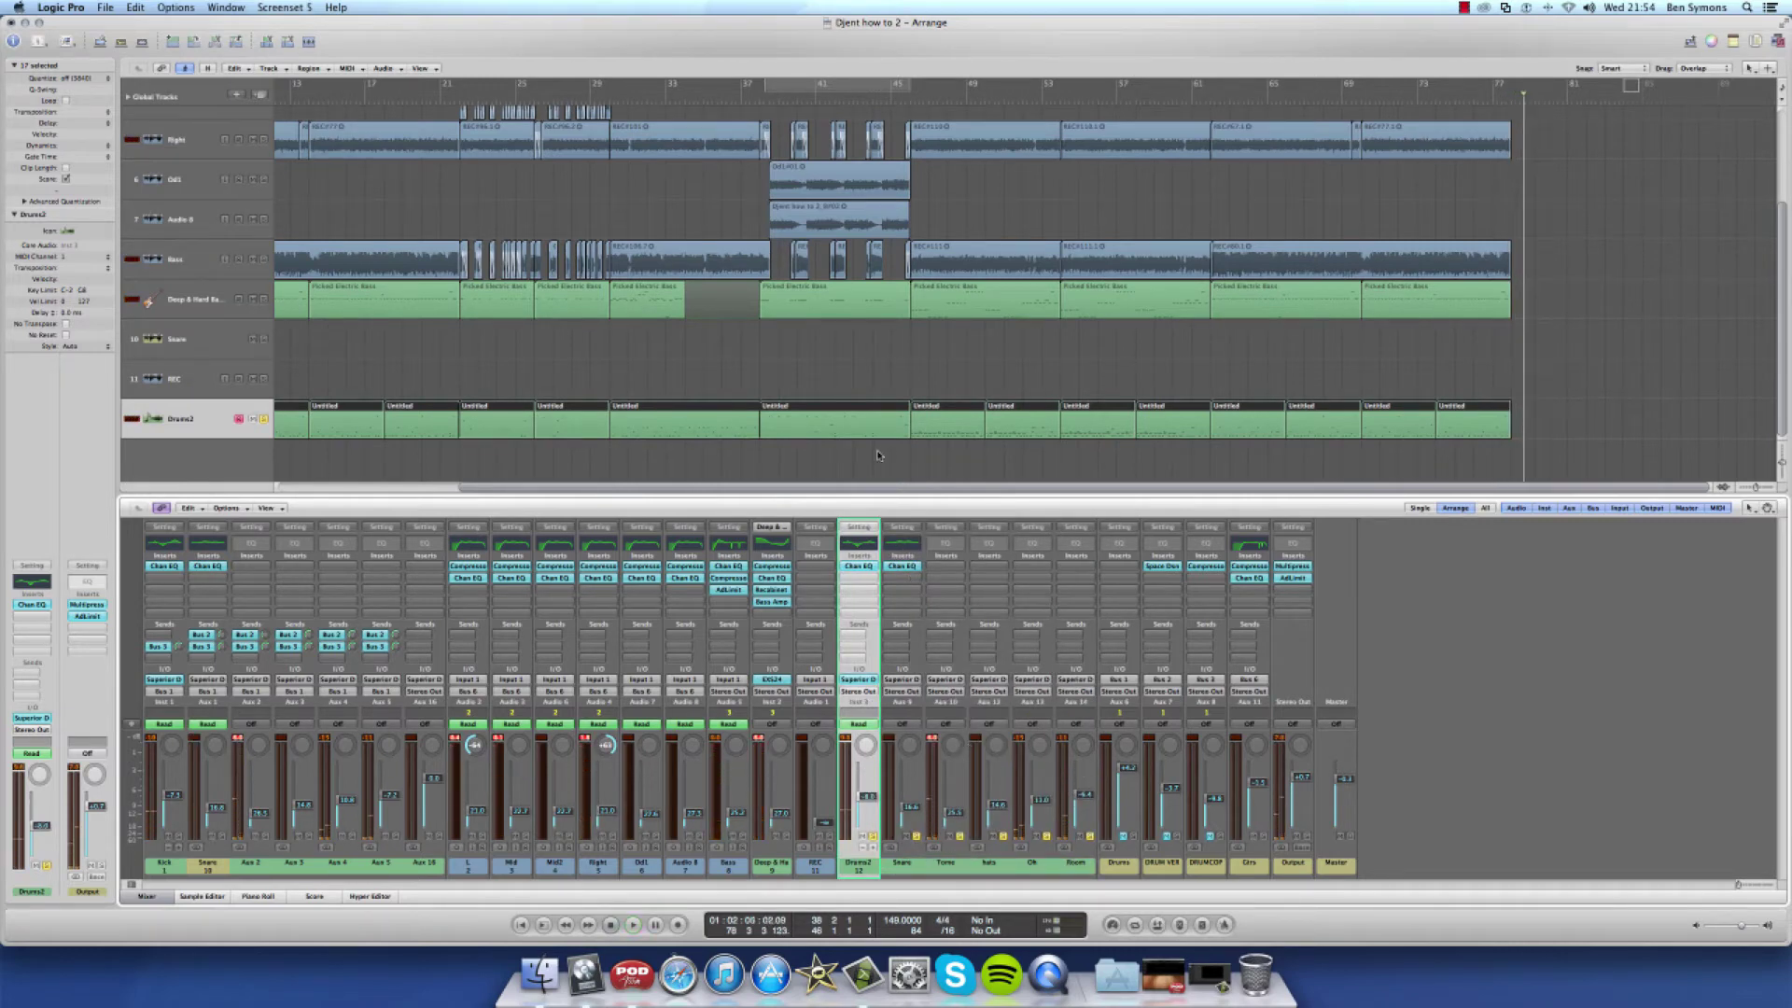
Play the song from about bar 37 to hear the lowered drum mix, then stop playback
{"action": "left_click", "coordinate": [754, 97]}
{"action": "key", "text": "space"}
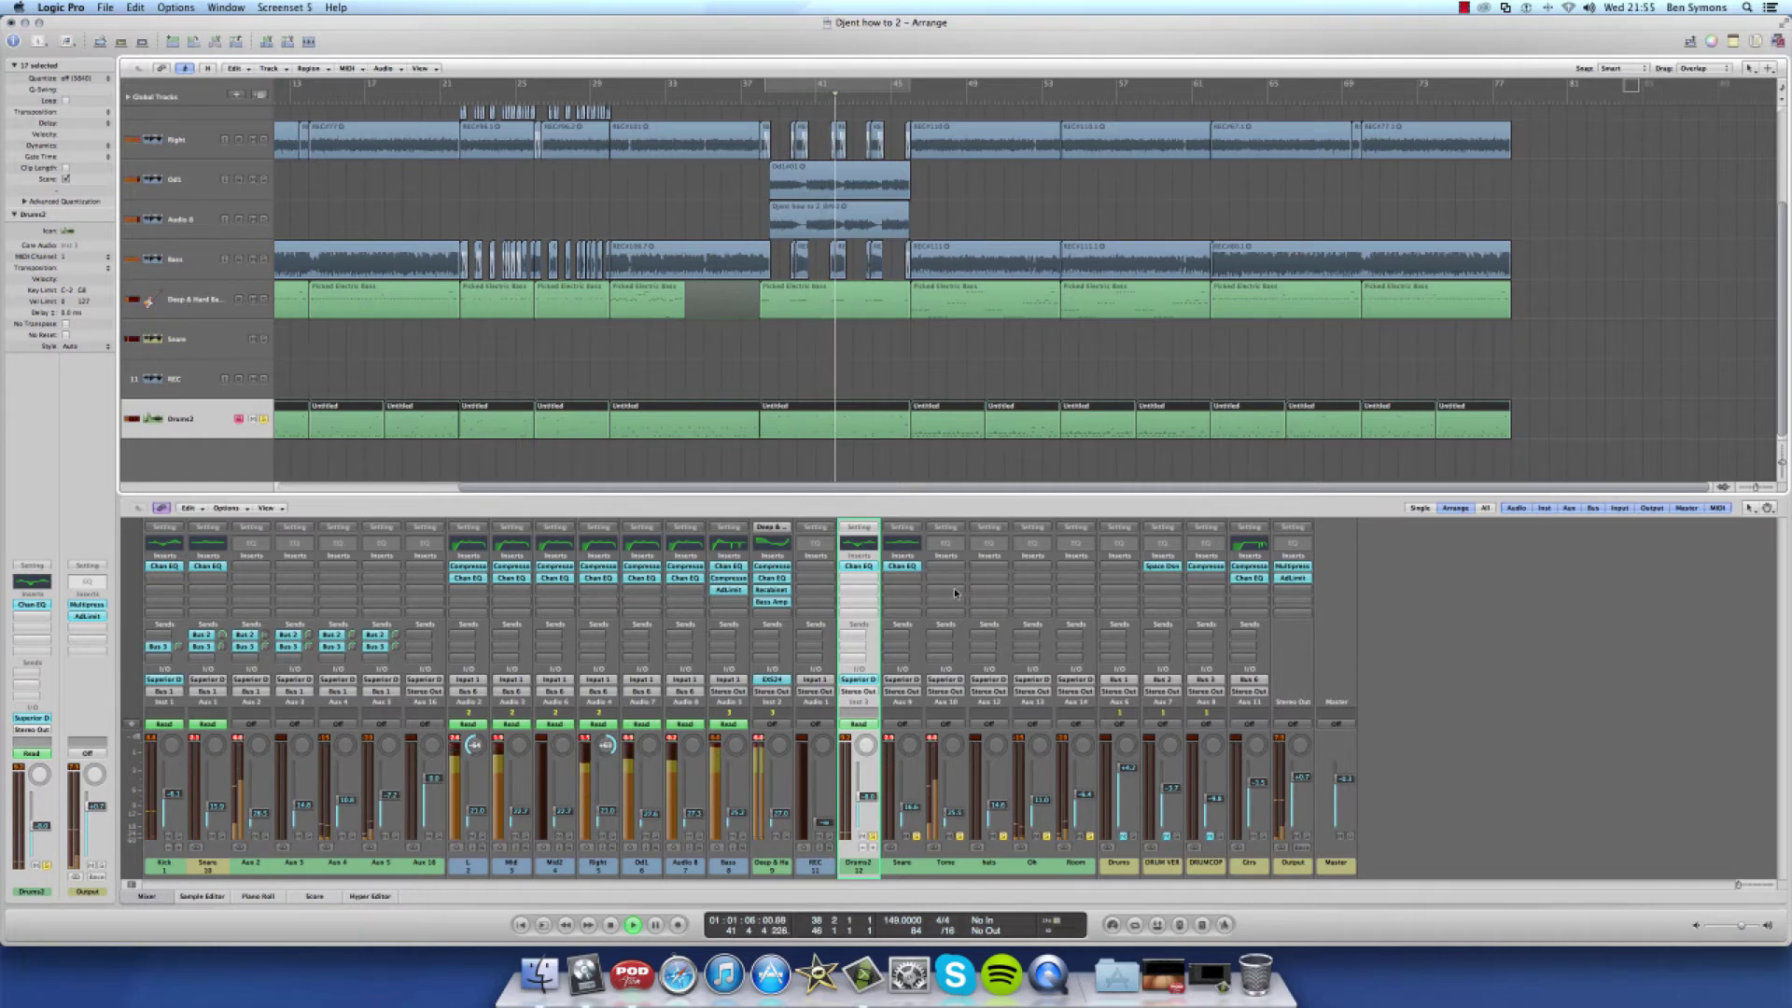
{"action": "key", "text": "space"}
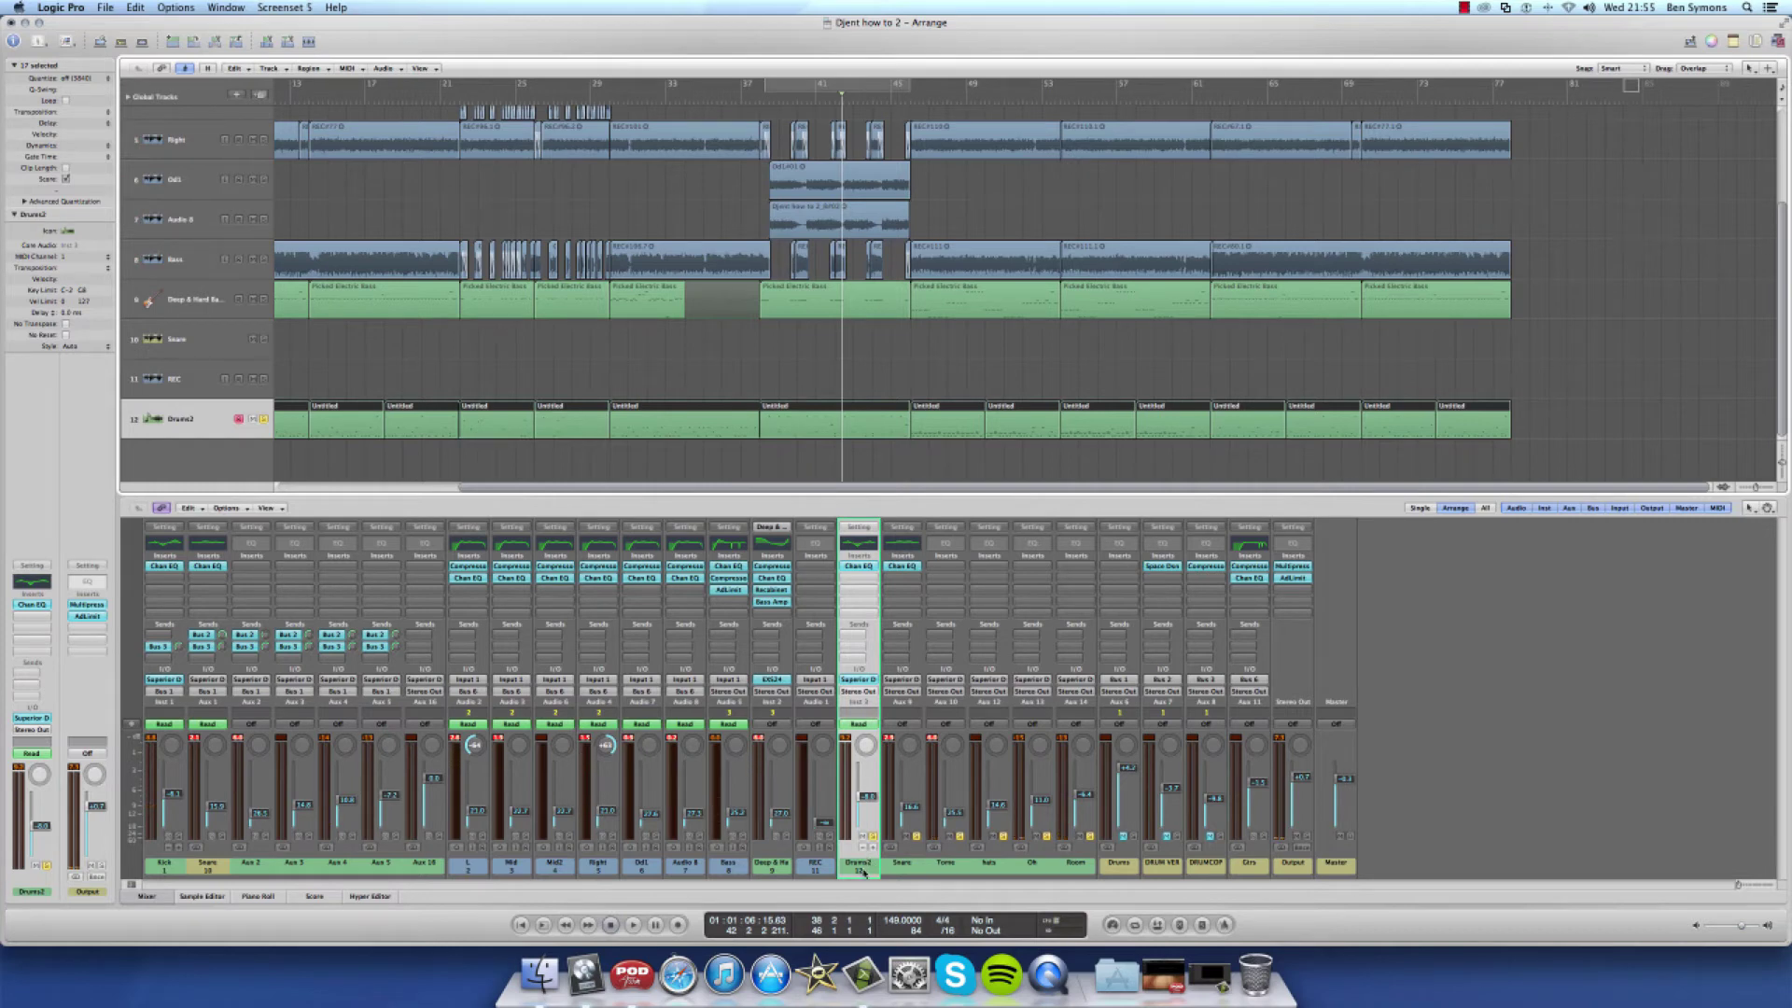
Try putting Drums2 and its five aux channels into a mixer group, then reset them to No Group
{"action": "left_click_drag", "start_coordinate": [864, 872], "coordinate": [1061, 882]}
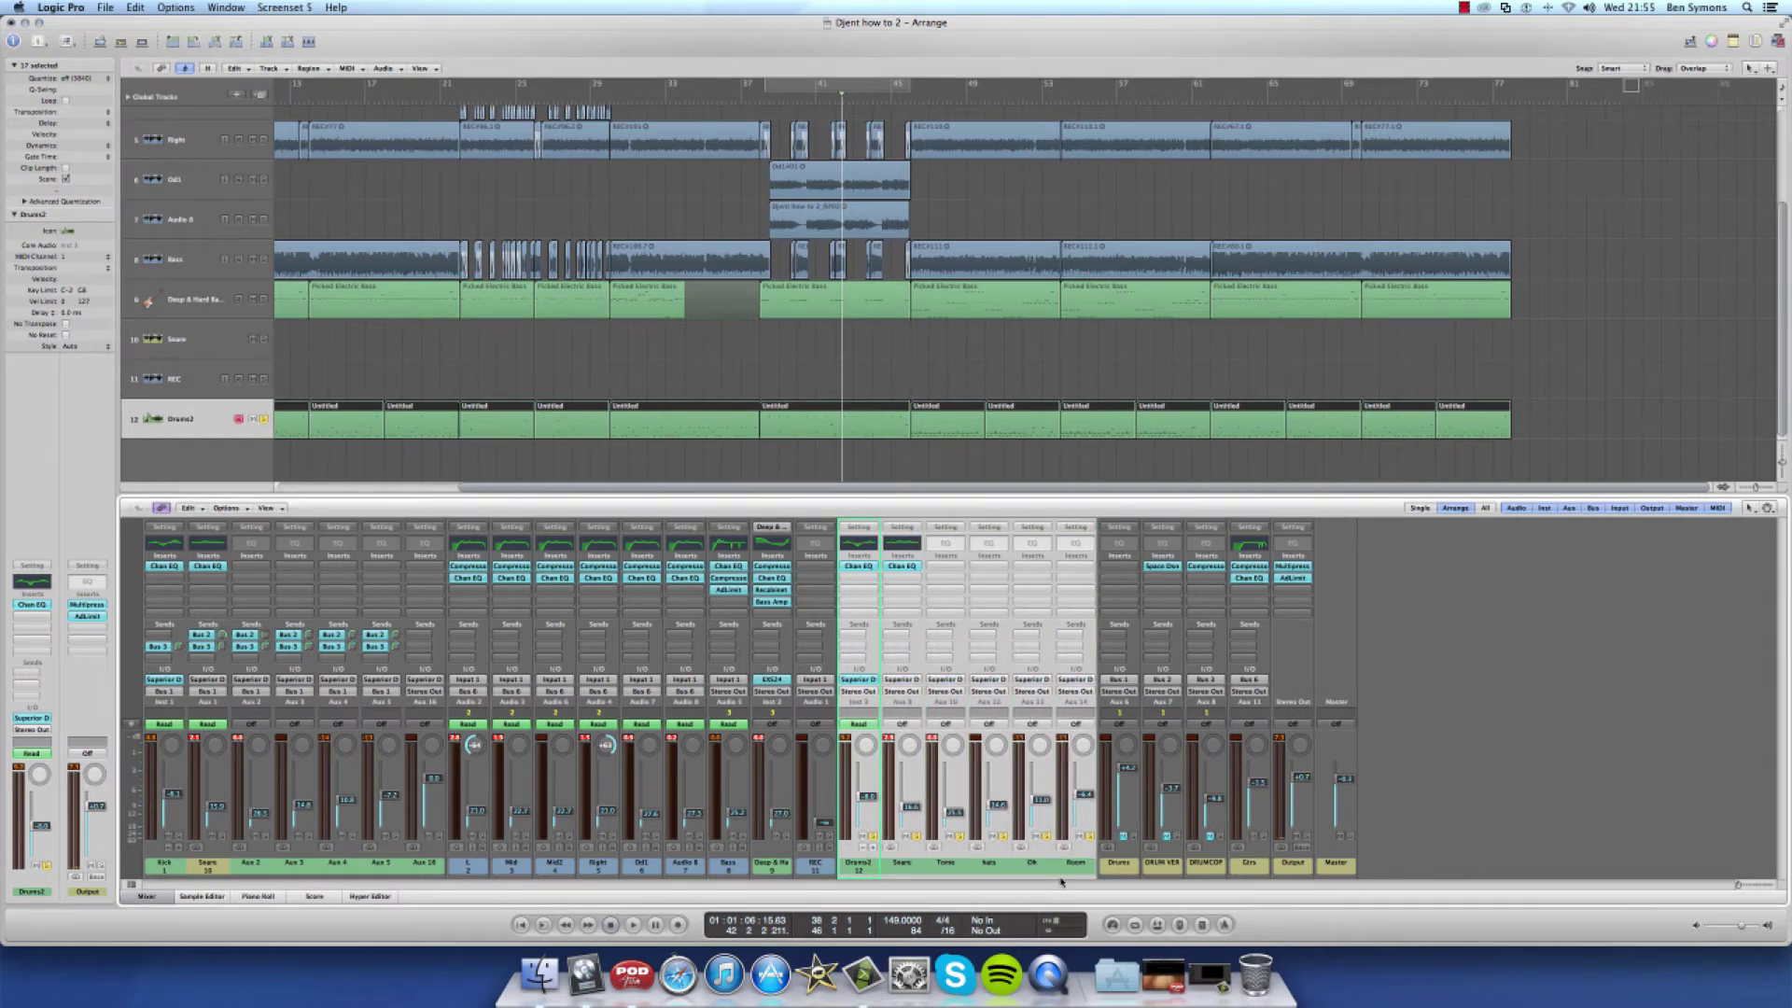
{"action": "left_click", "coordinate": [867, 717]}
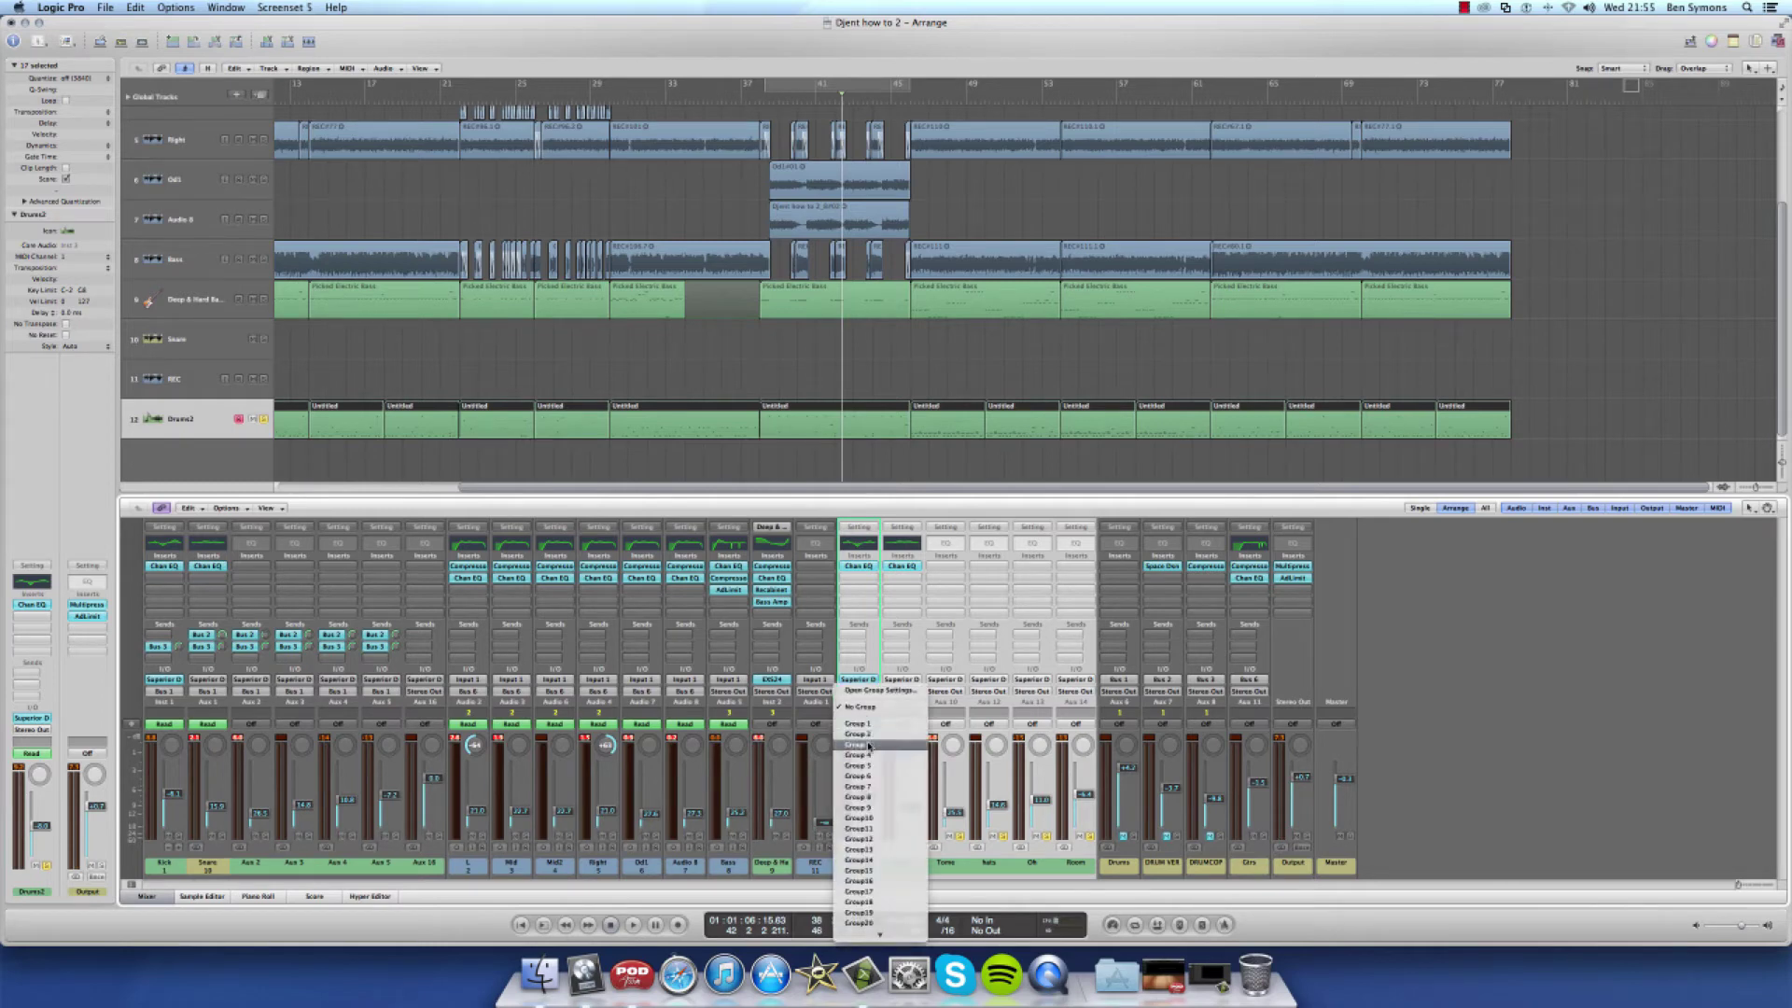
{"action": "left_click", "coordinate": [867, 746]}
{"action": "left_click_drag", "start_coordinate": [955, 816], "coordinate": [955, 815]}
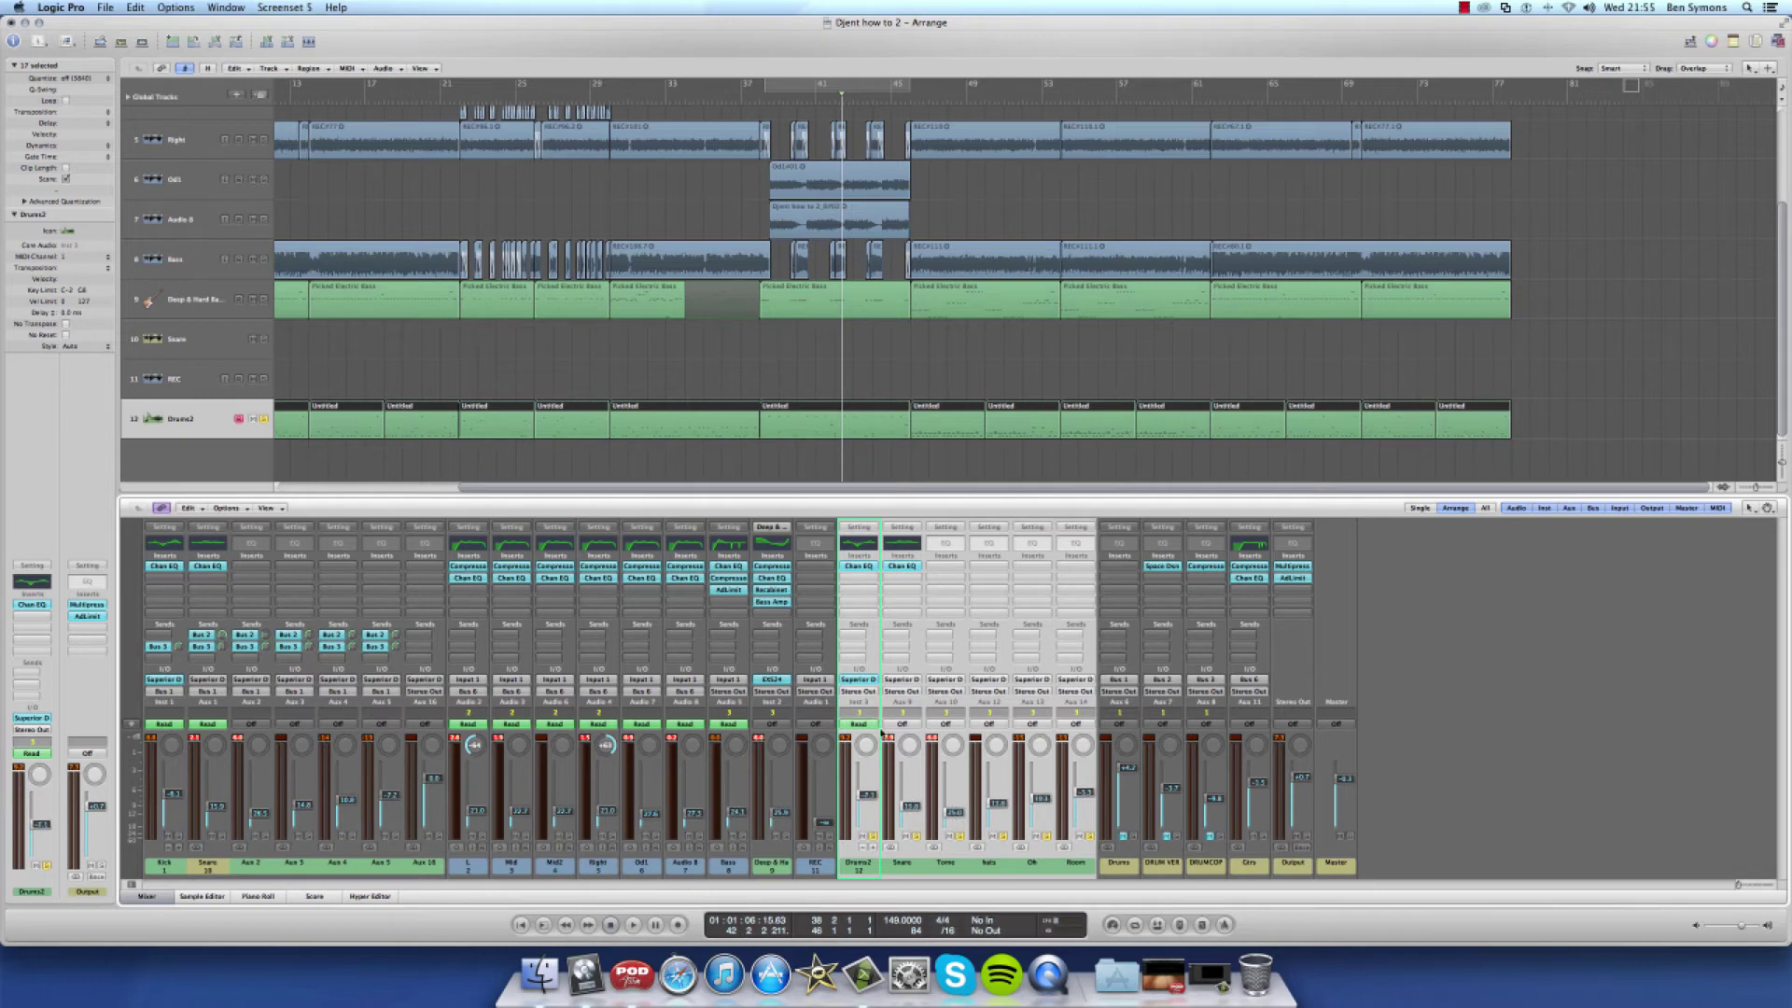
{"action": "left_click", "coordinate": [862, 714]}
{"action": "left_click", "coordinate": [863, 653]}
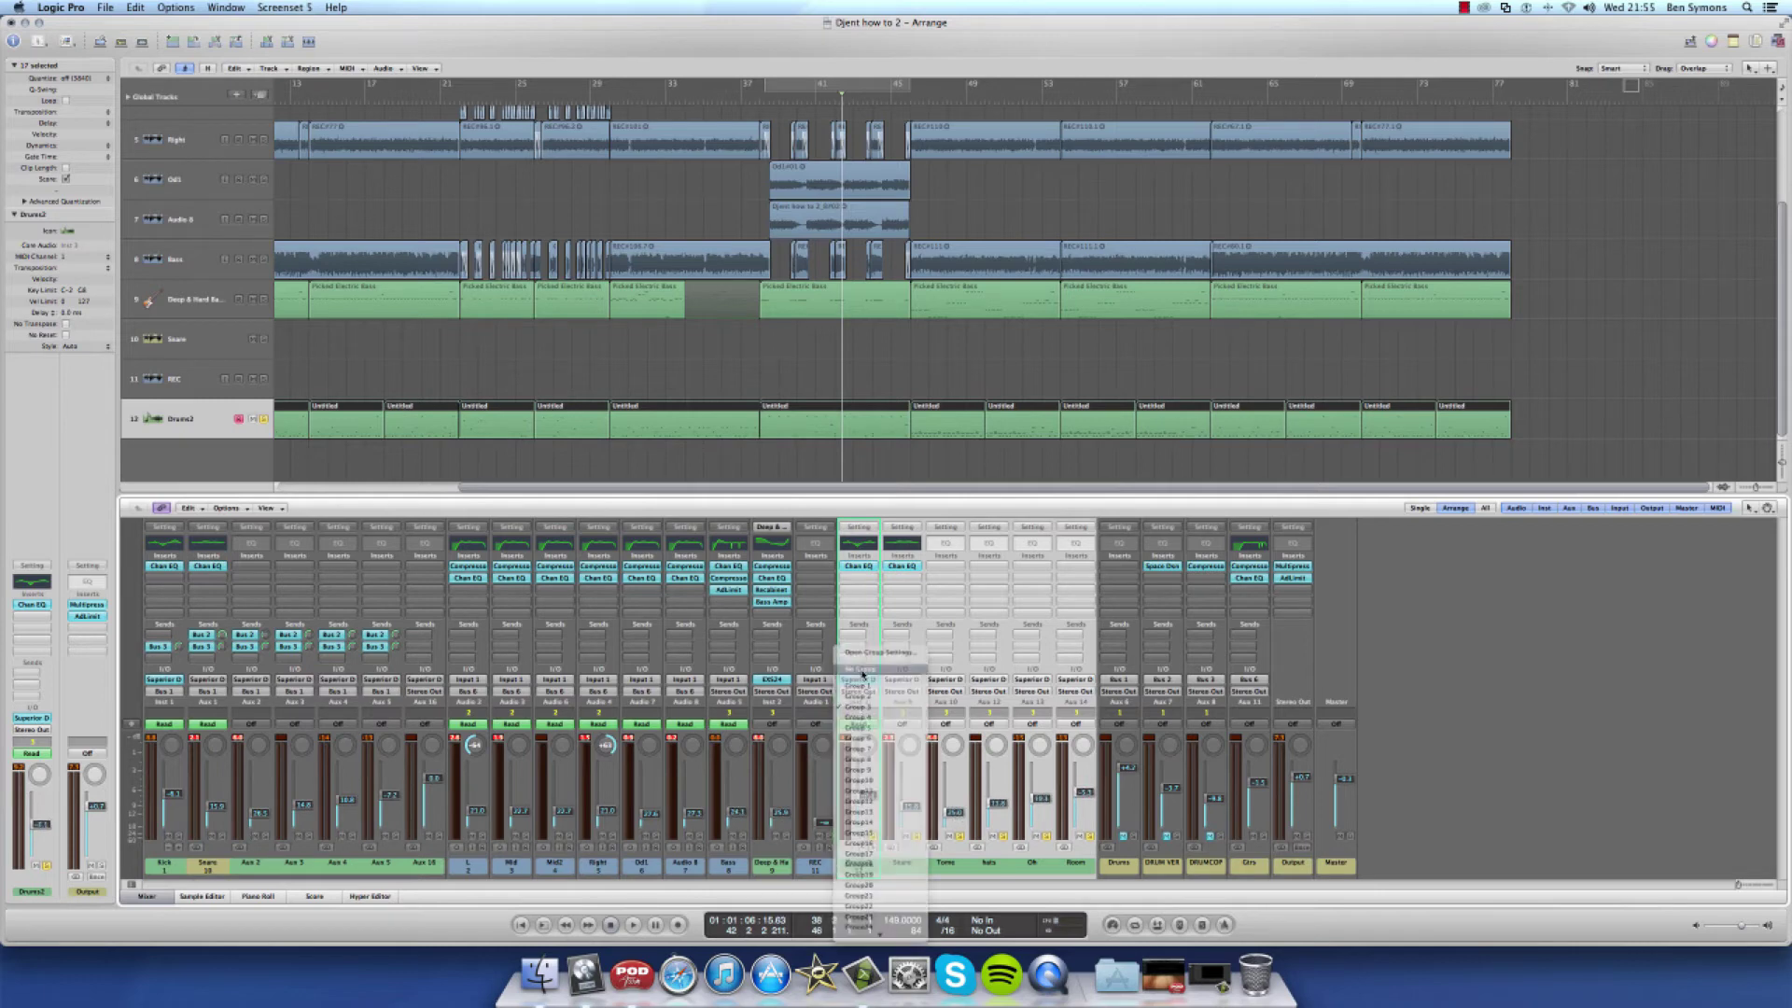
Assign Drums2 and its Snare through Room auxes to mixer Group 4 and close the group settings
{"action": "left_click_drag", "start_coordinate": [868, 873], "coordinate": [1065, 875]}
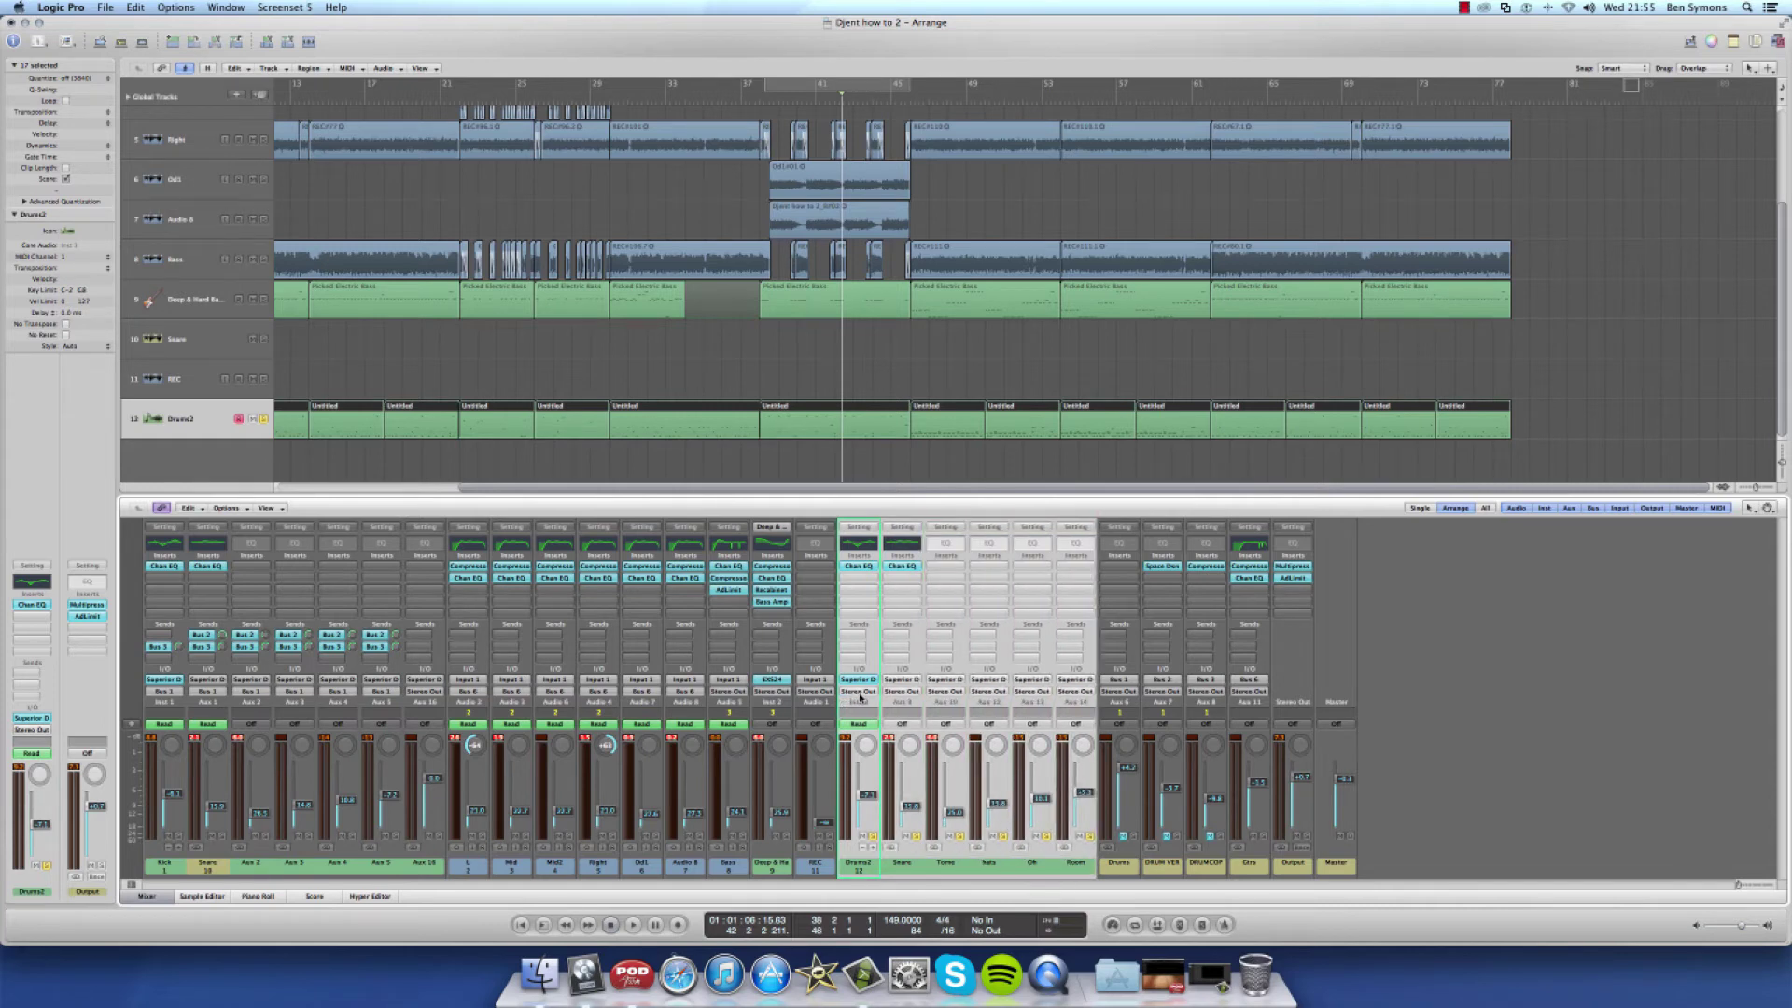
{"action": "left_click", "coordinate": [860, 696]}
{"action": "mouse_move", "coordinate": [867, 739]}
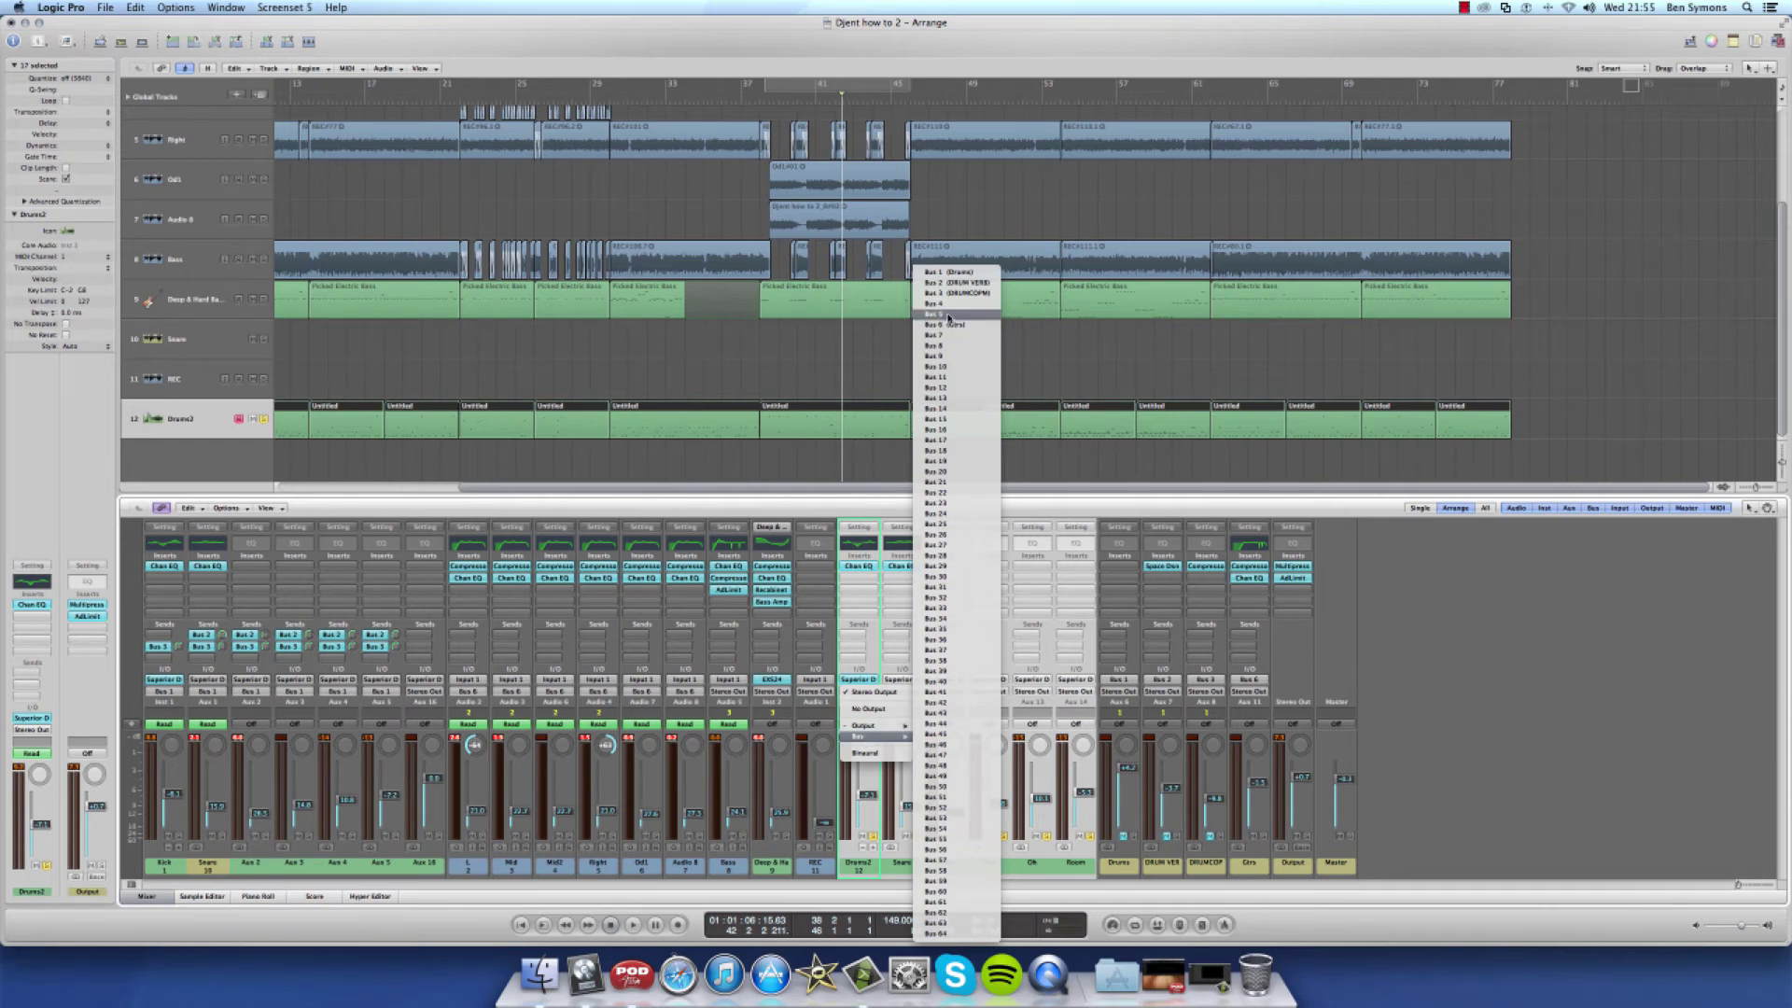
{"action": "left_click", "coordinate": [1045, 844]}
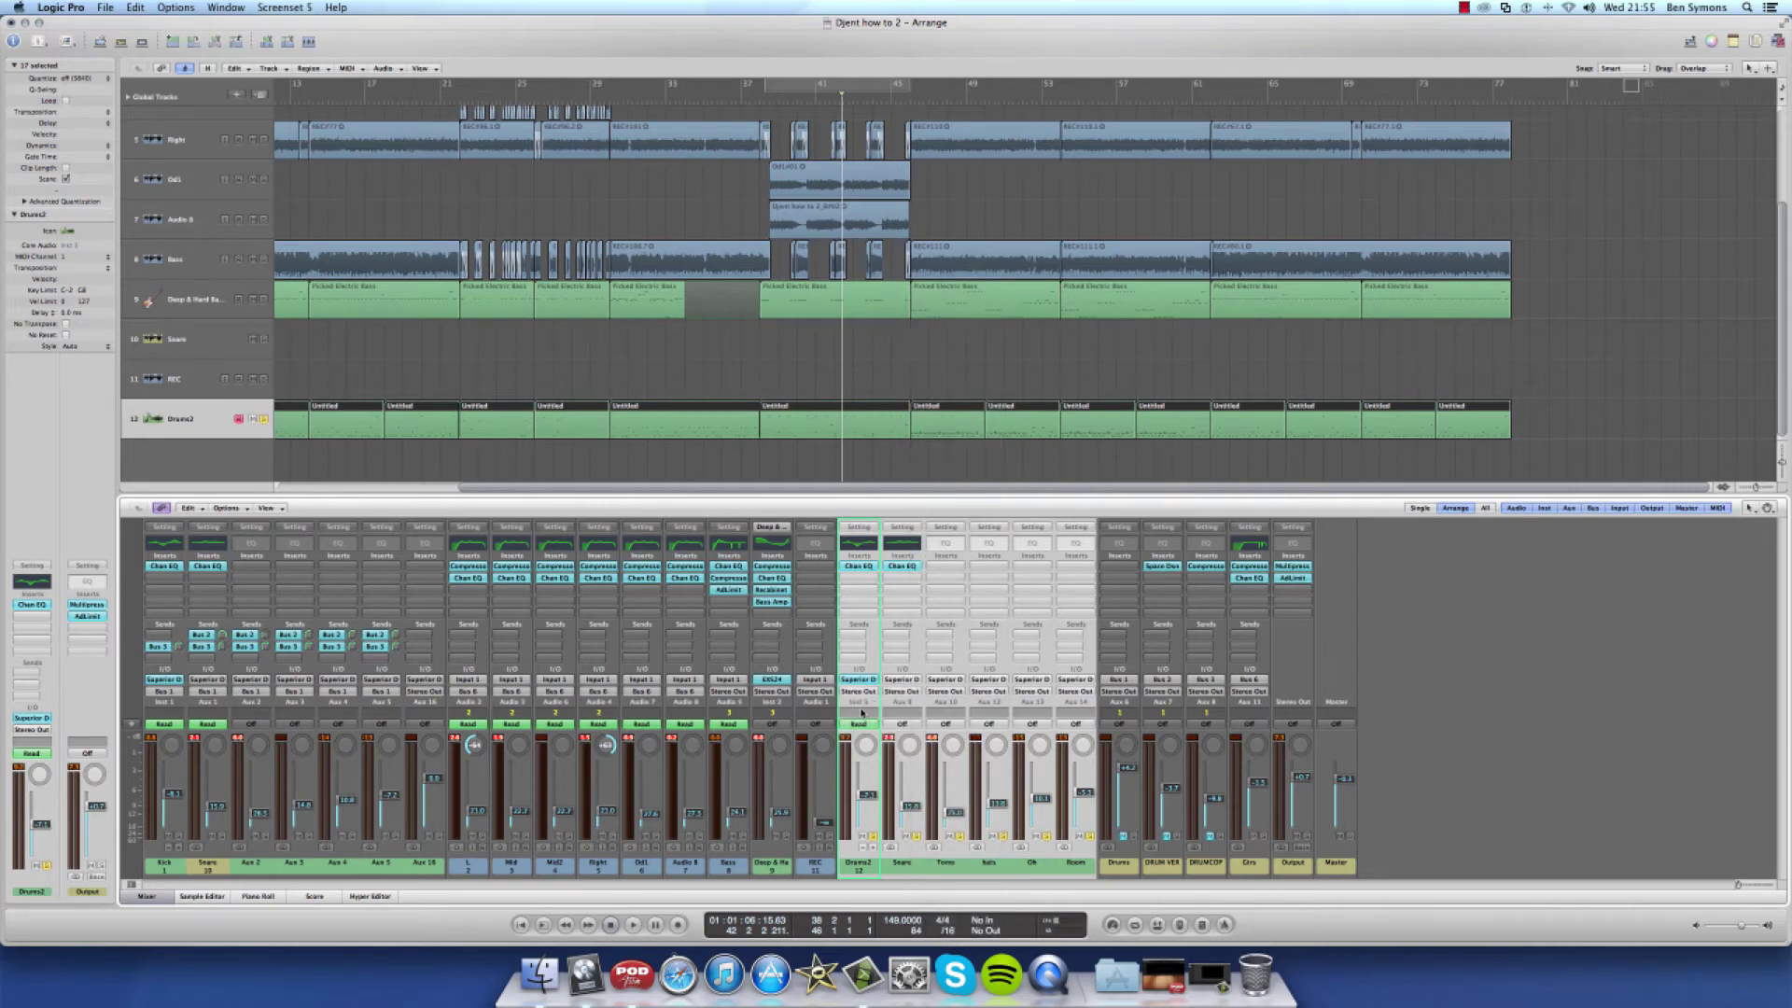
{"action": "left_click", "coordinate": [862, 712]}
{"action": "left_click", "coordinate": [904, 727]}
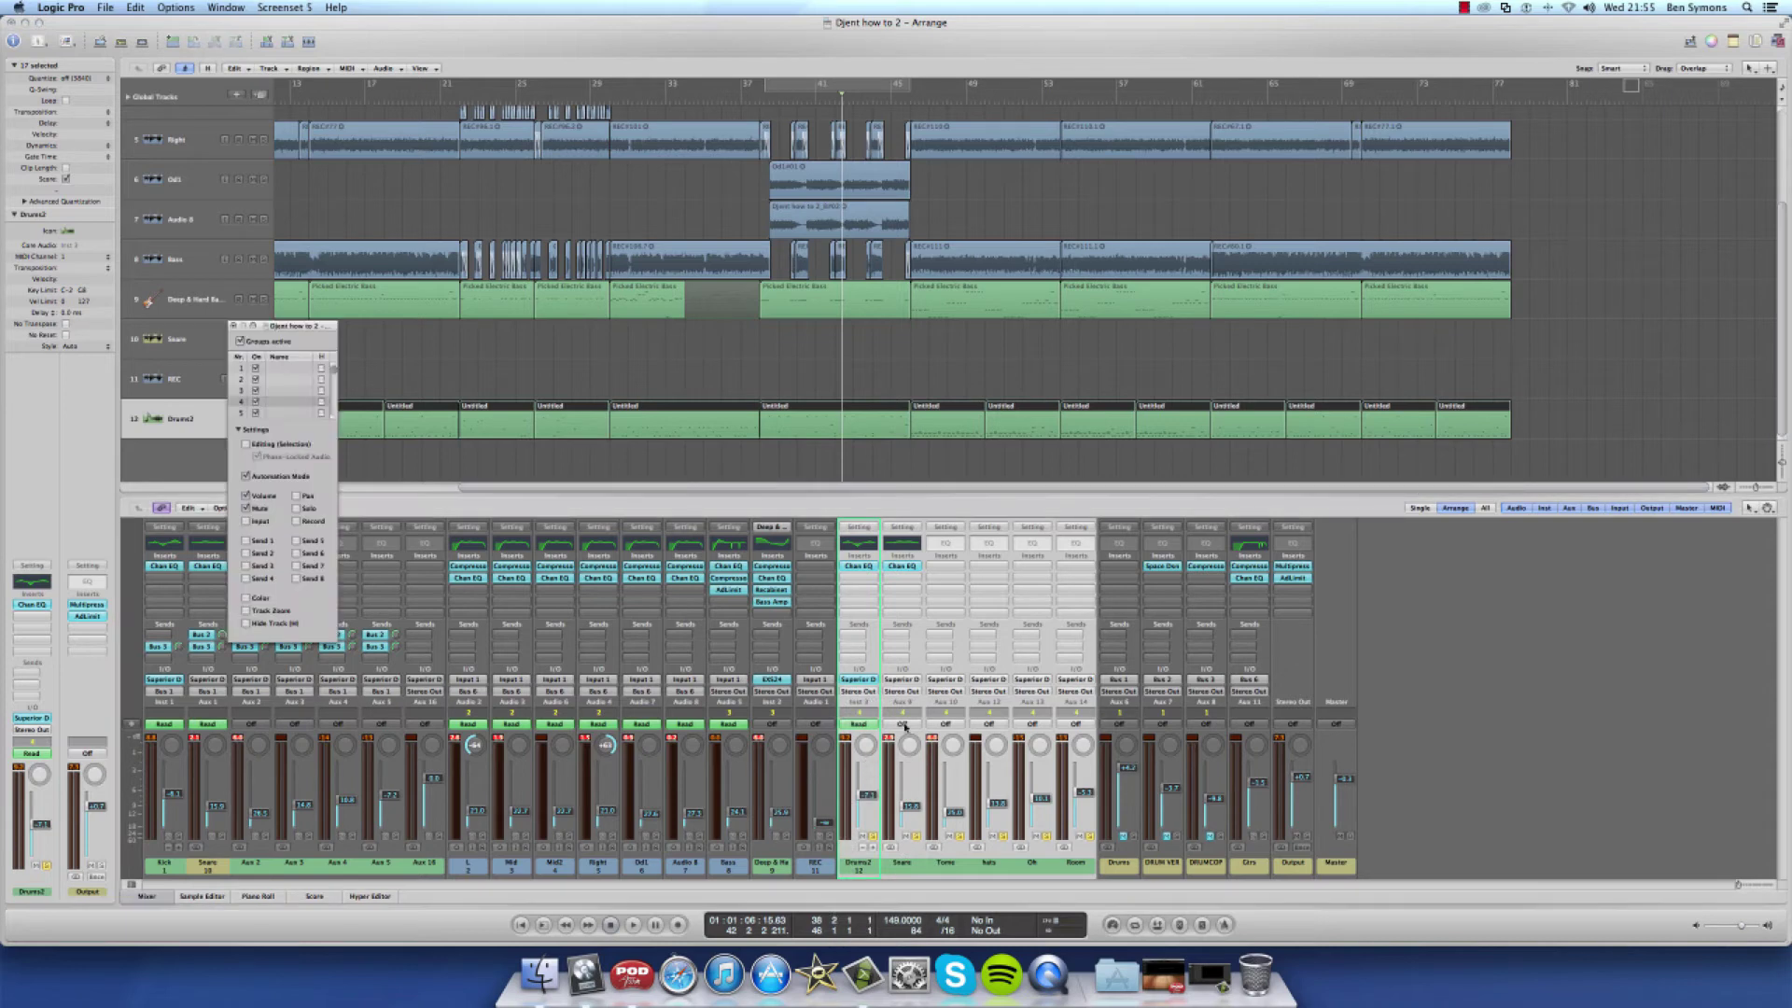
{"action": "left_click", "coordinate": [232, 326]}
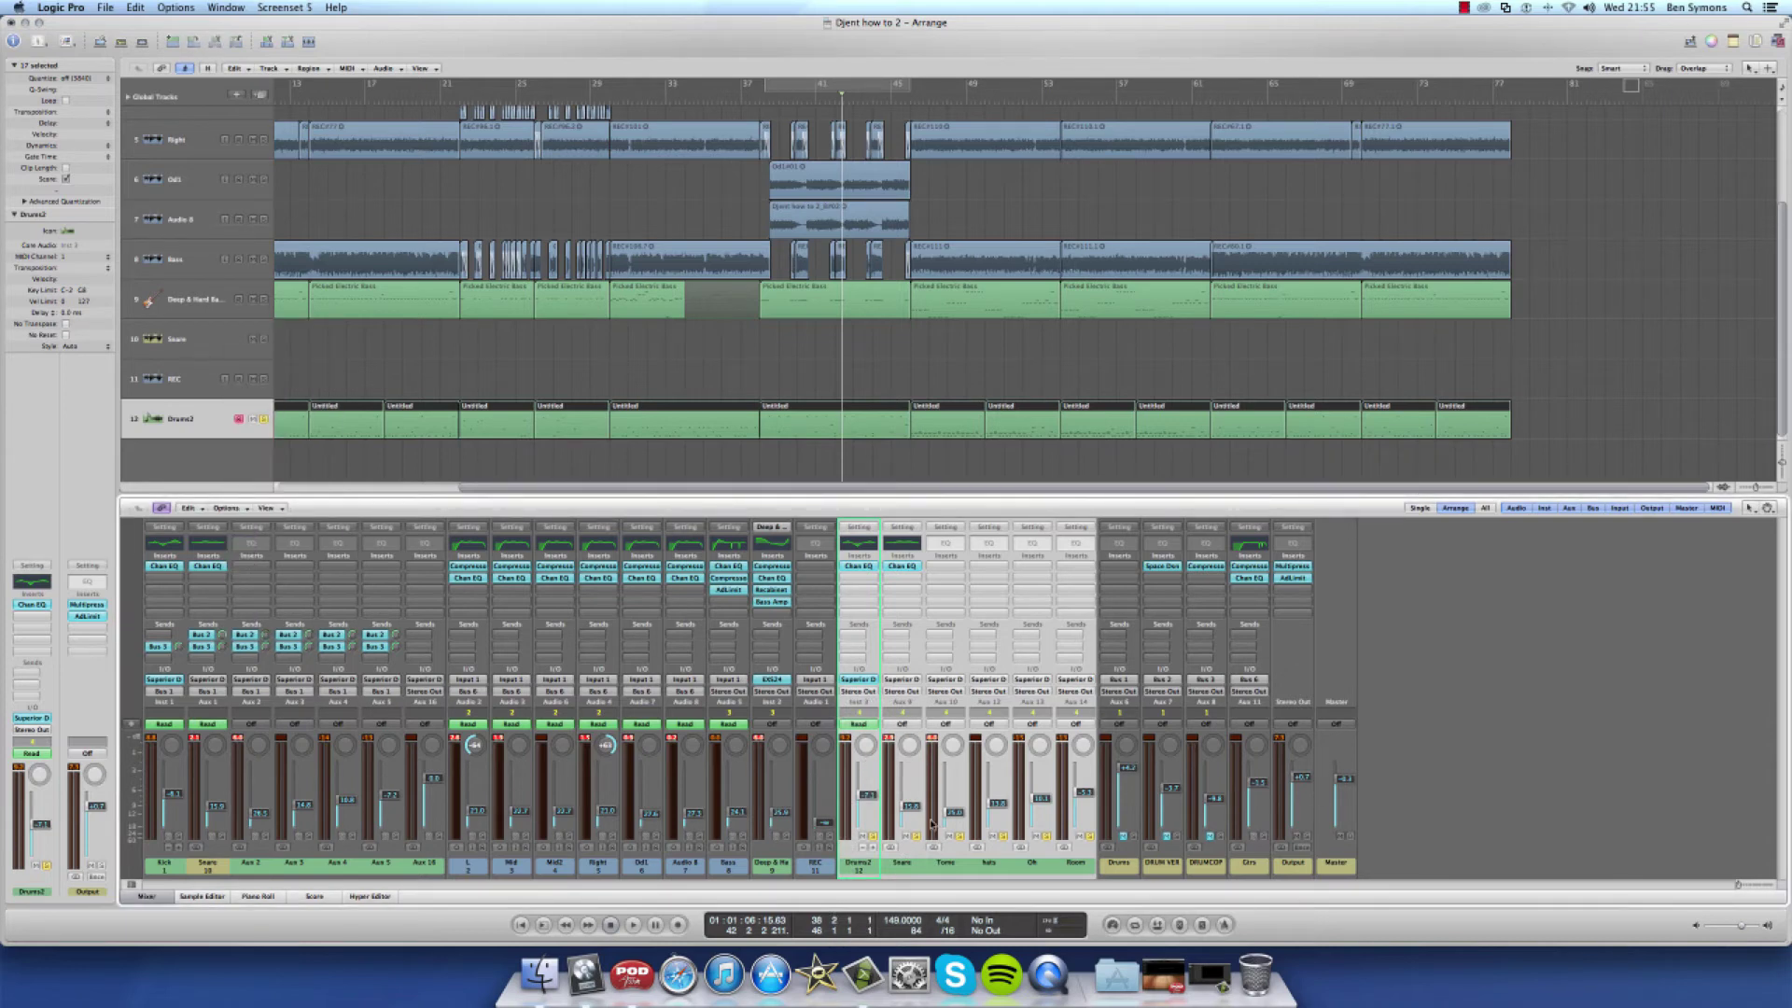
Add a Bus 10 send to Drums2 and its Snare through Room auxes and raise their send levels together
{"action": "left_click", "coordinate": [930, 861]}
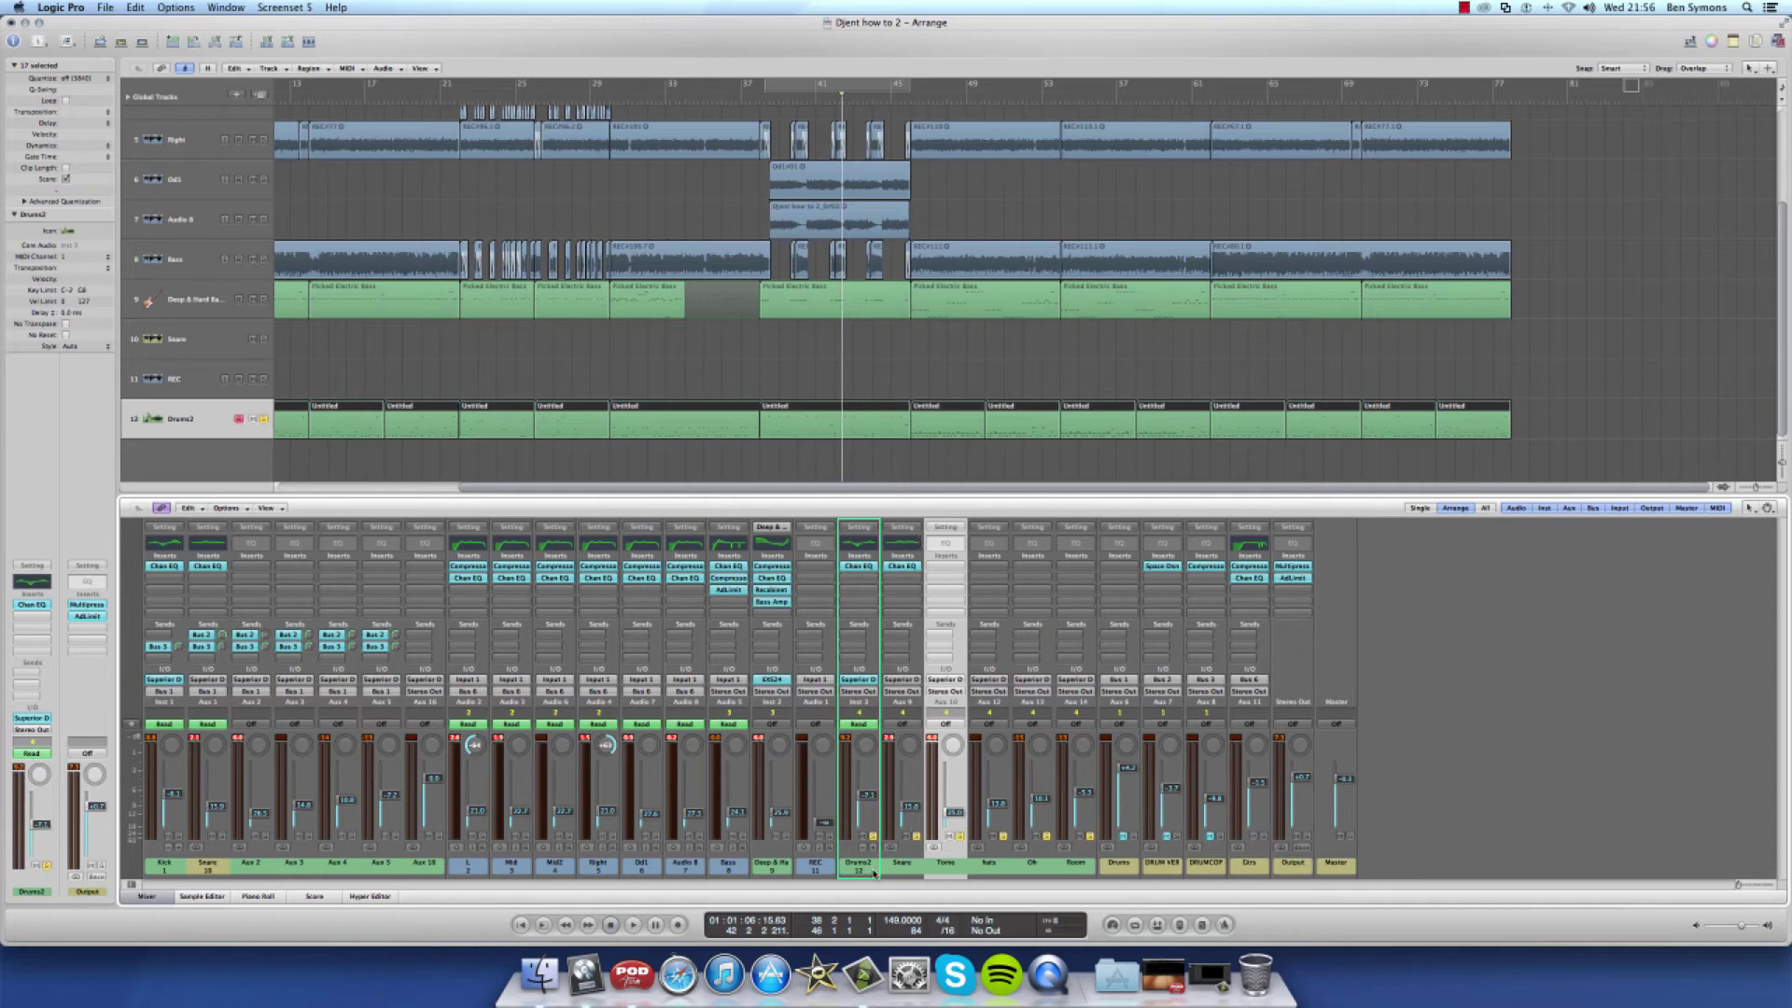
{"action": "left_click_drag", "start_coordinate": [860, 875], "coordinate": [1069, 874]}
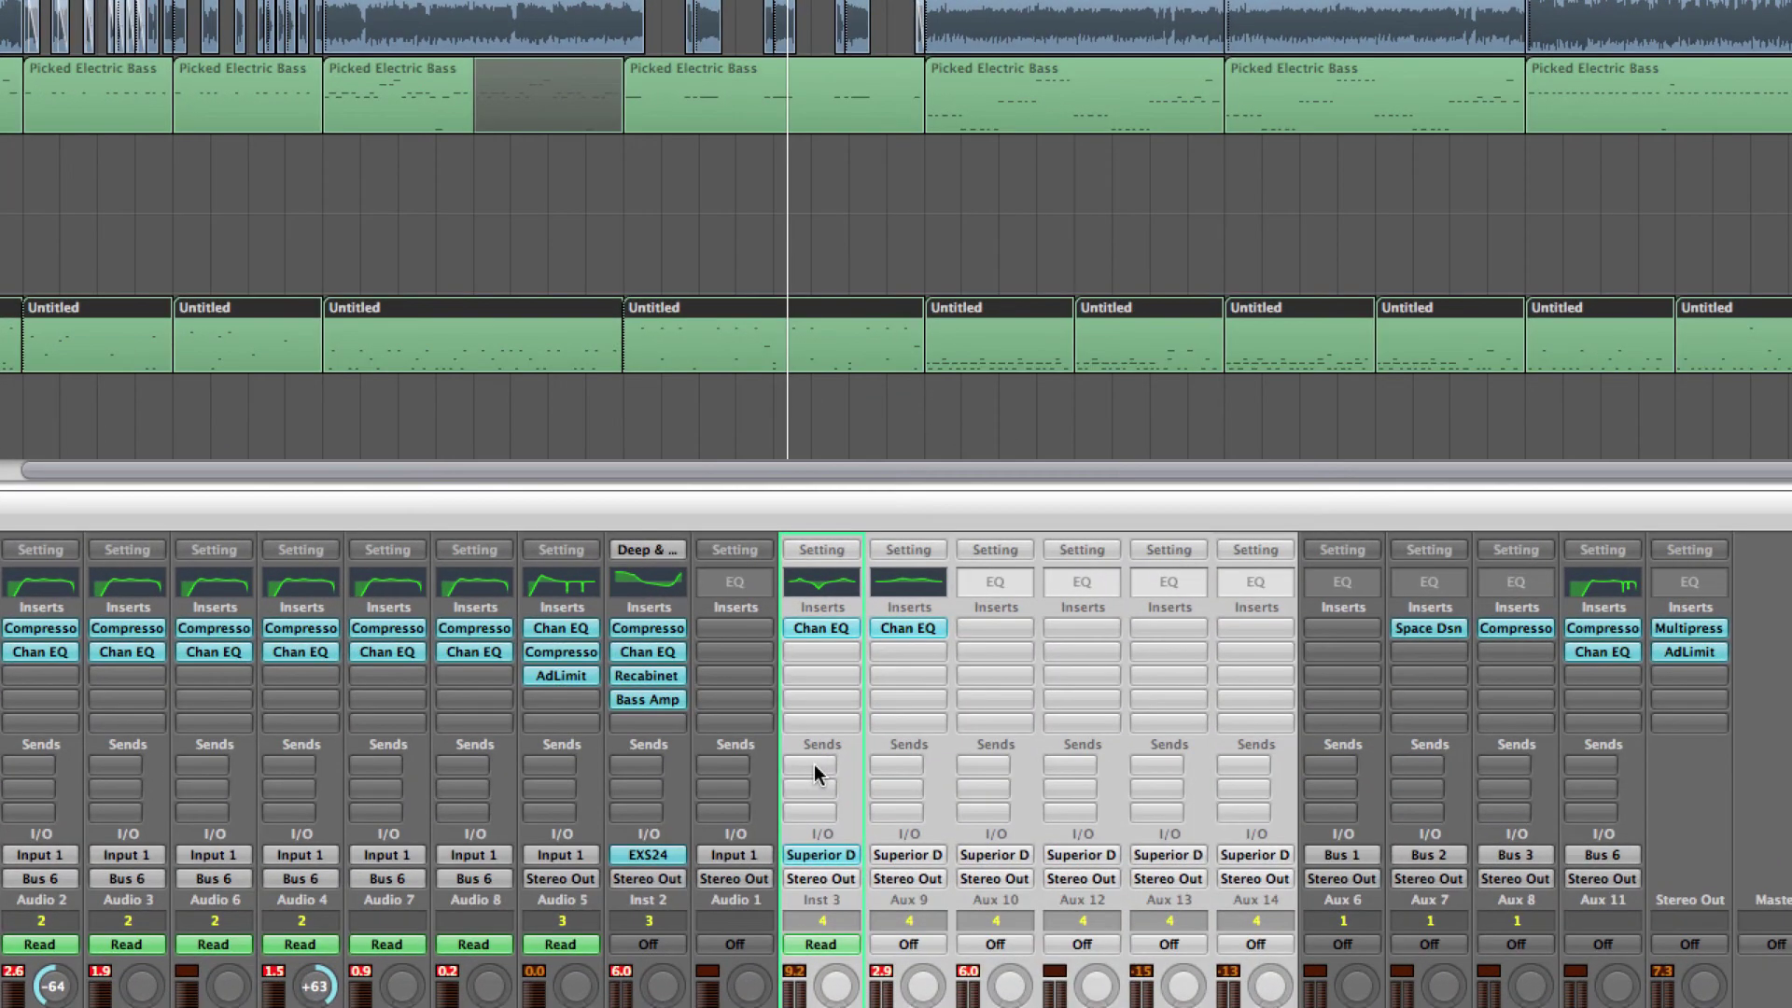
{"action": "left_click", "coordinate": [855, 634]}
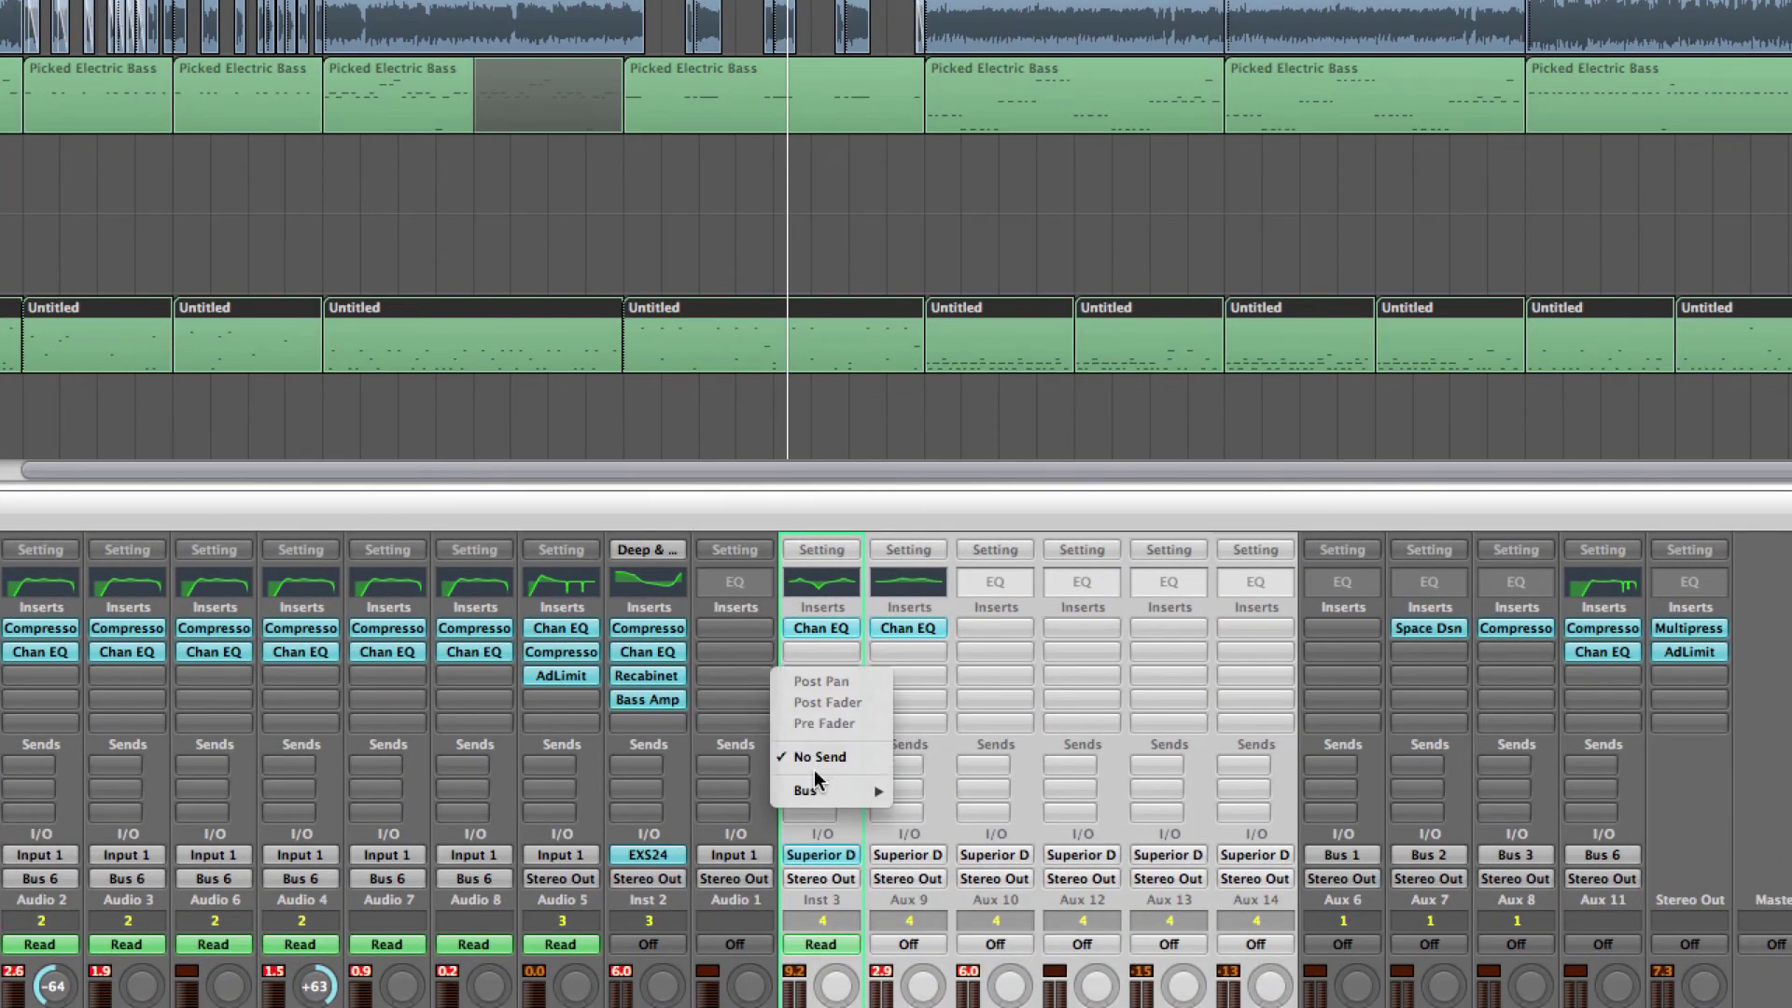
{"action": "mouse_move", "coordinate": [812, 790]}
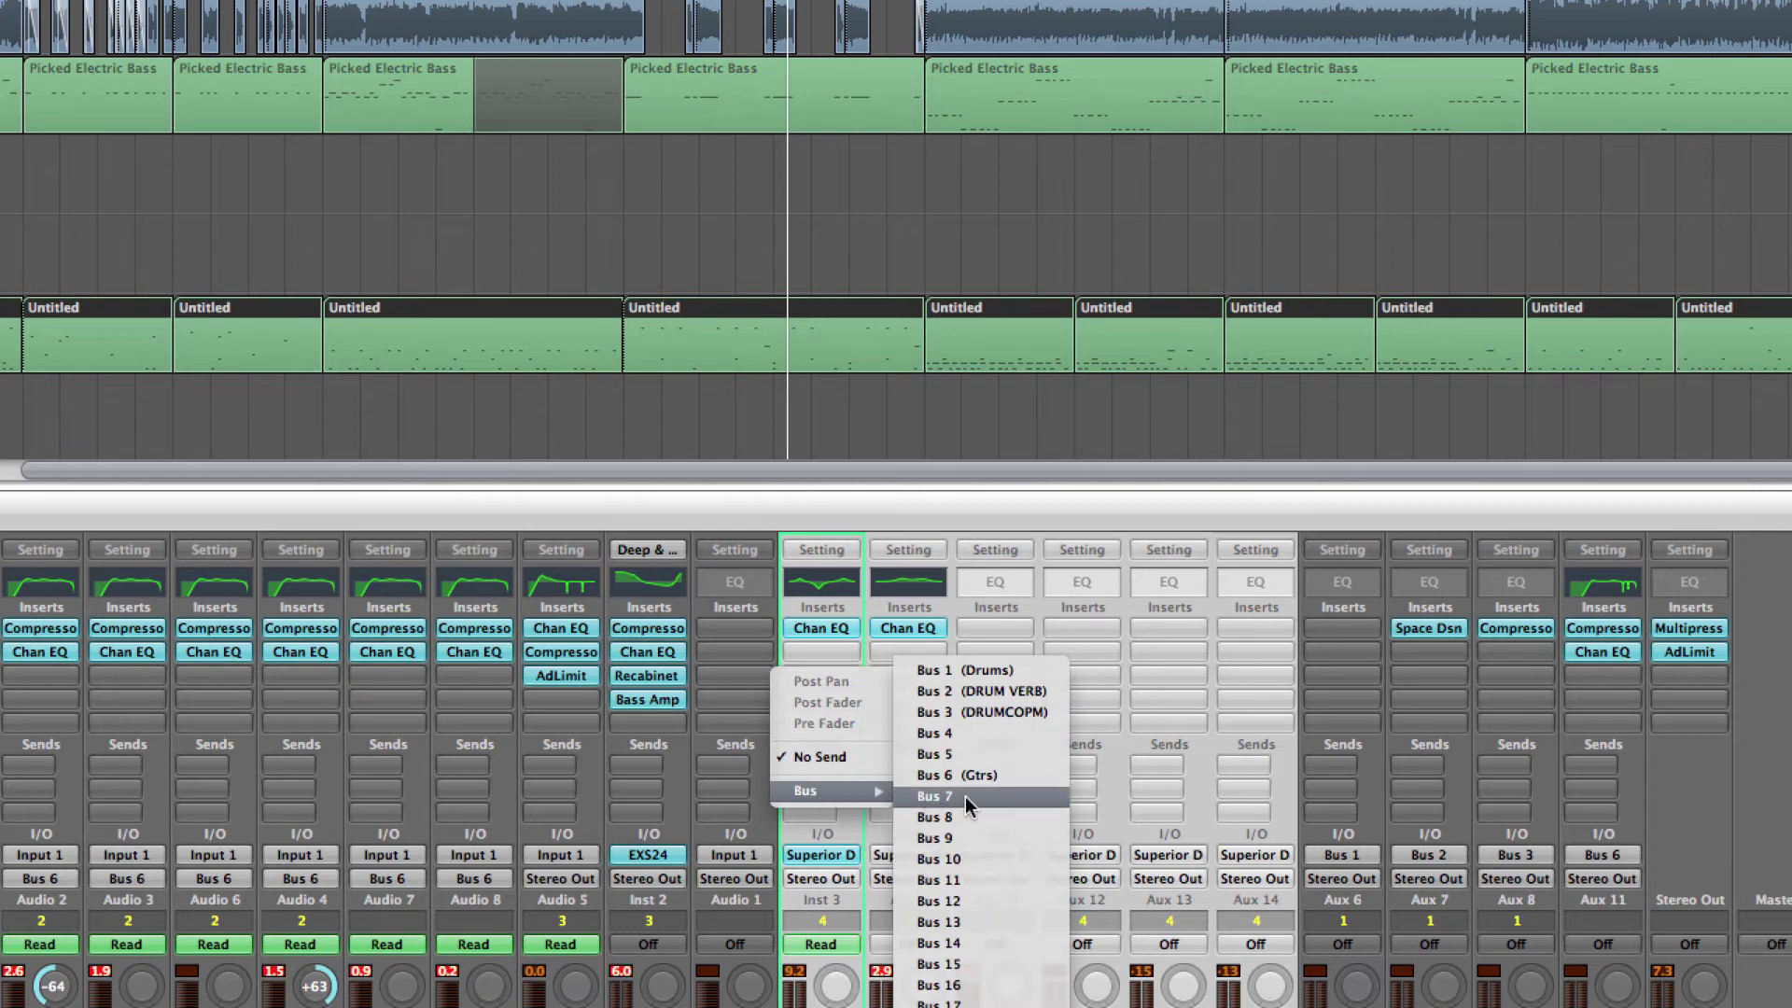
{"action": "left_click", "coordinate": [964, 857]}
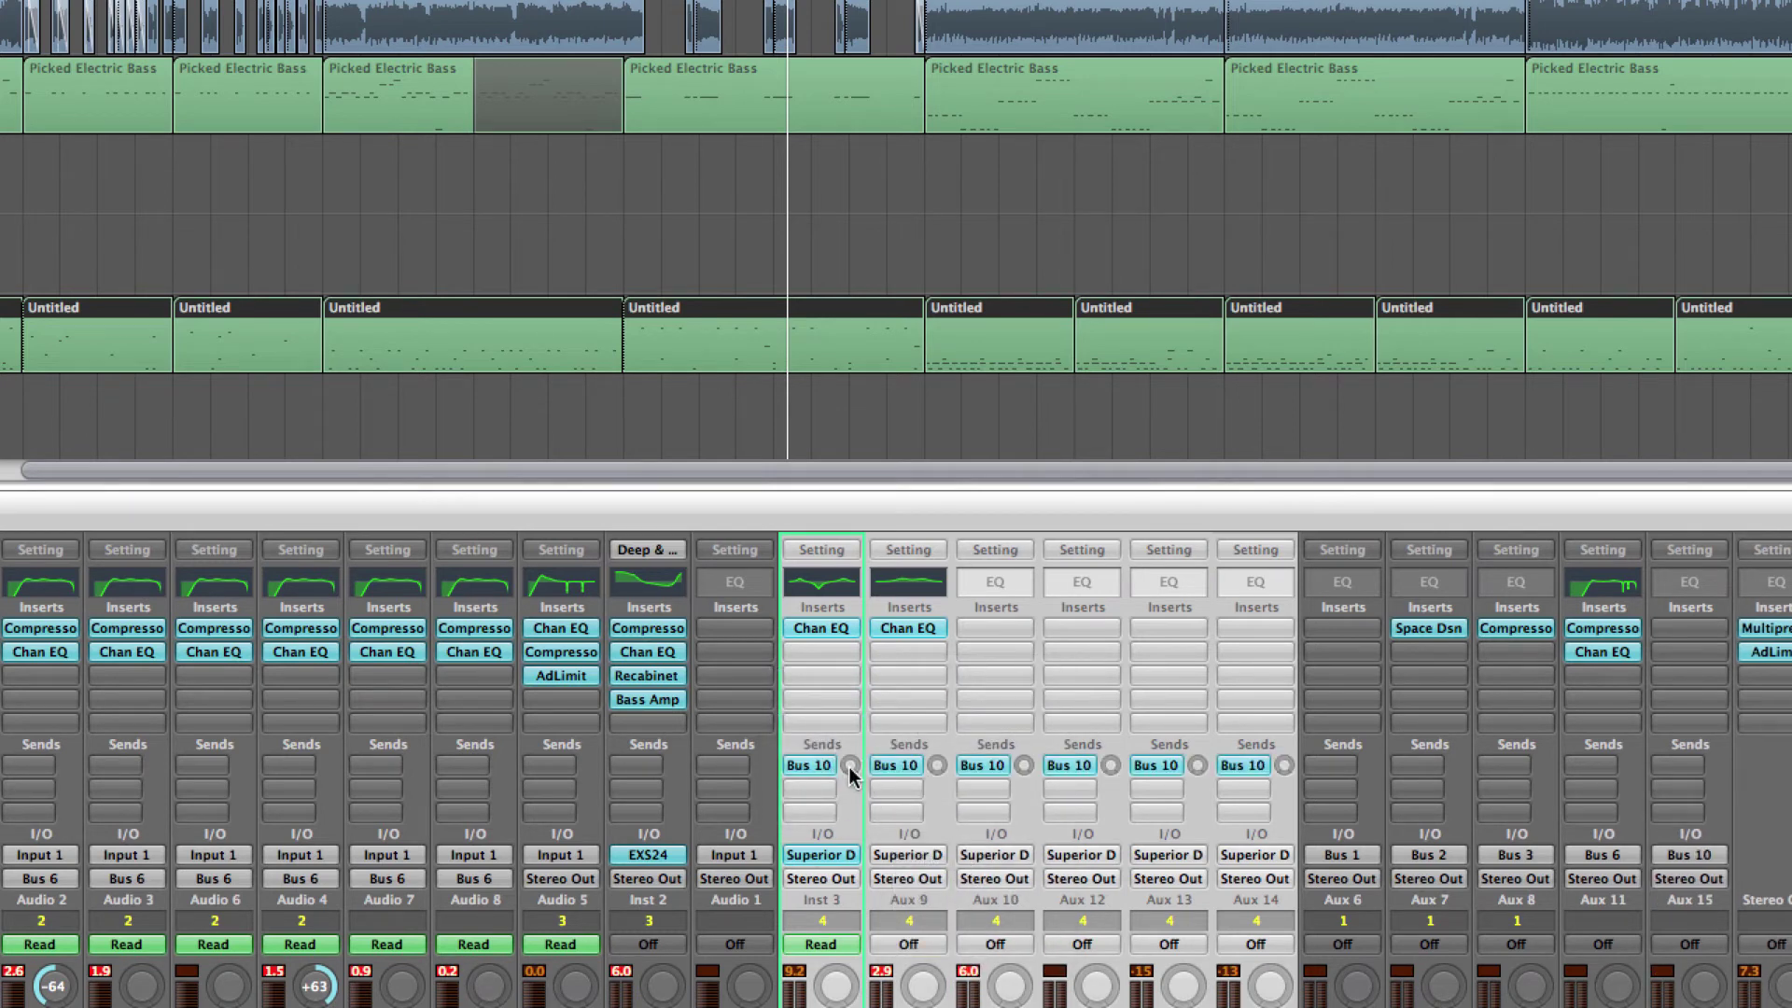
{"action": "left_click_drag", "start_coordinate": [850, 767], "coordinate": [812, 283]}
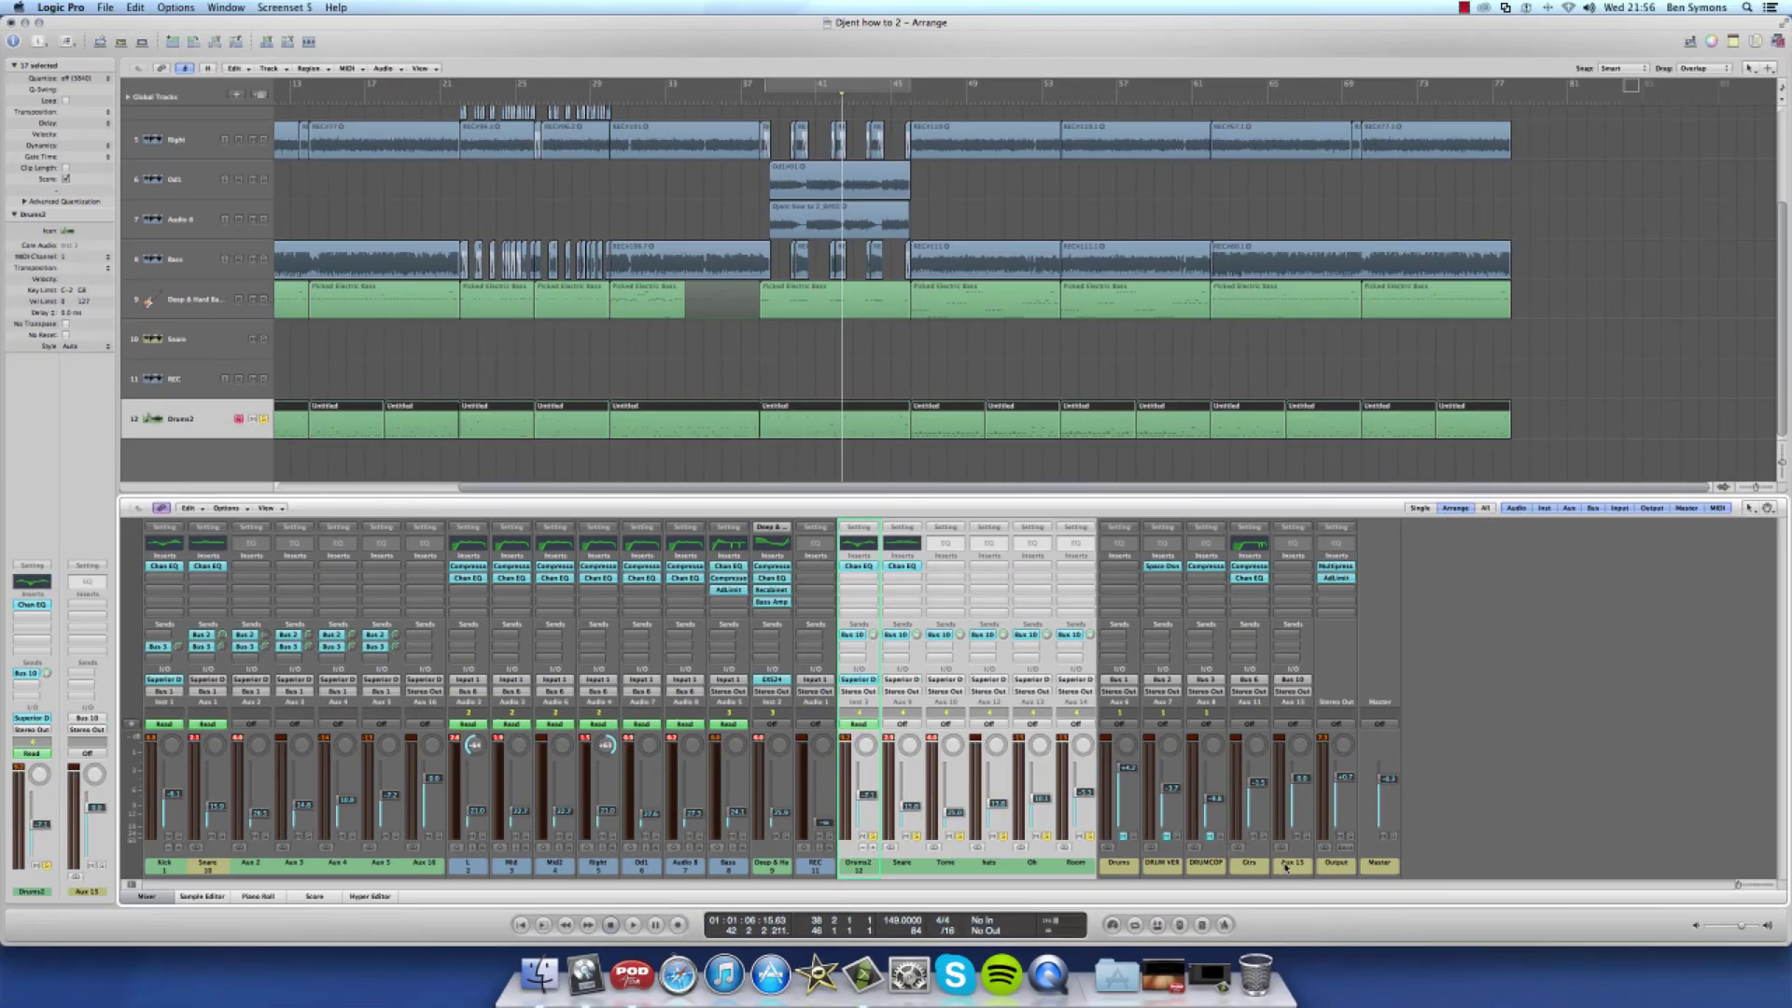
Rename the new Aux 15 channel fed by Bus 10 as Drum Compression
{"action": "left_click", "coordinate": [1286, 866]}
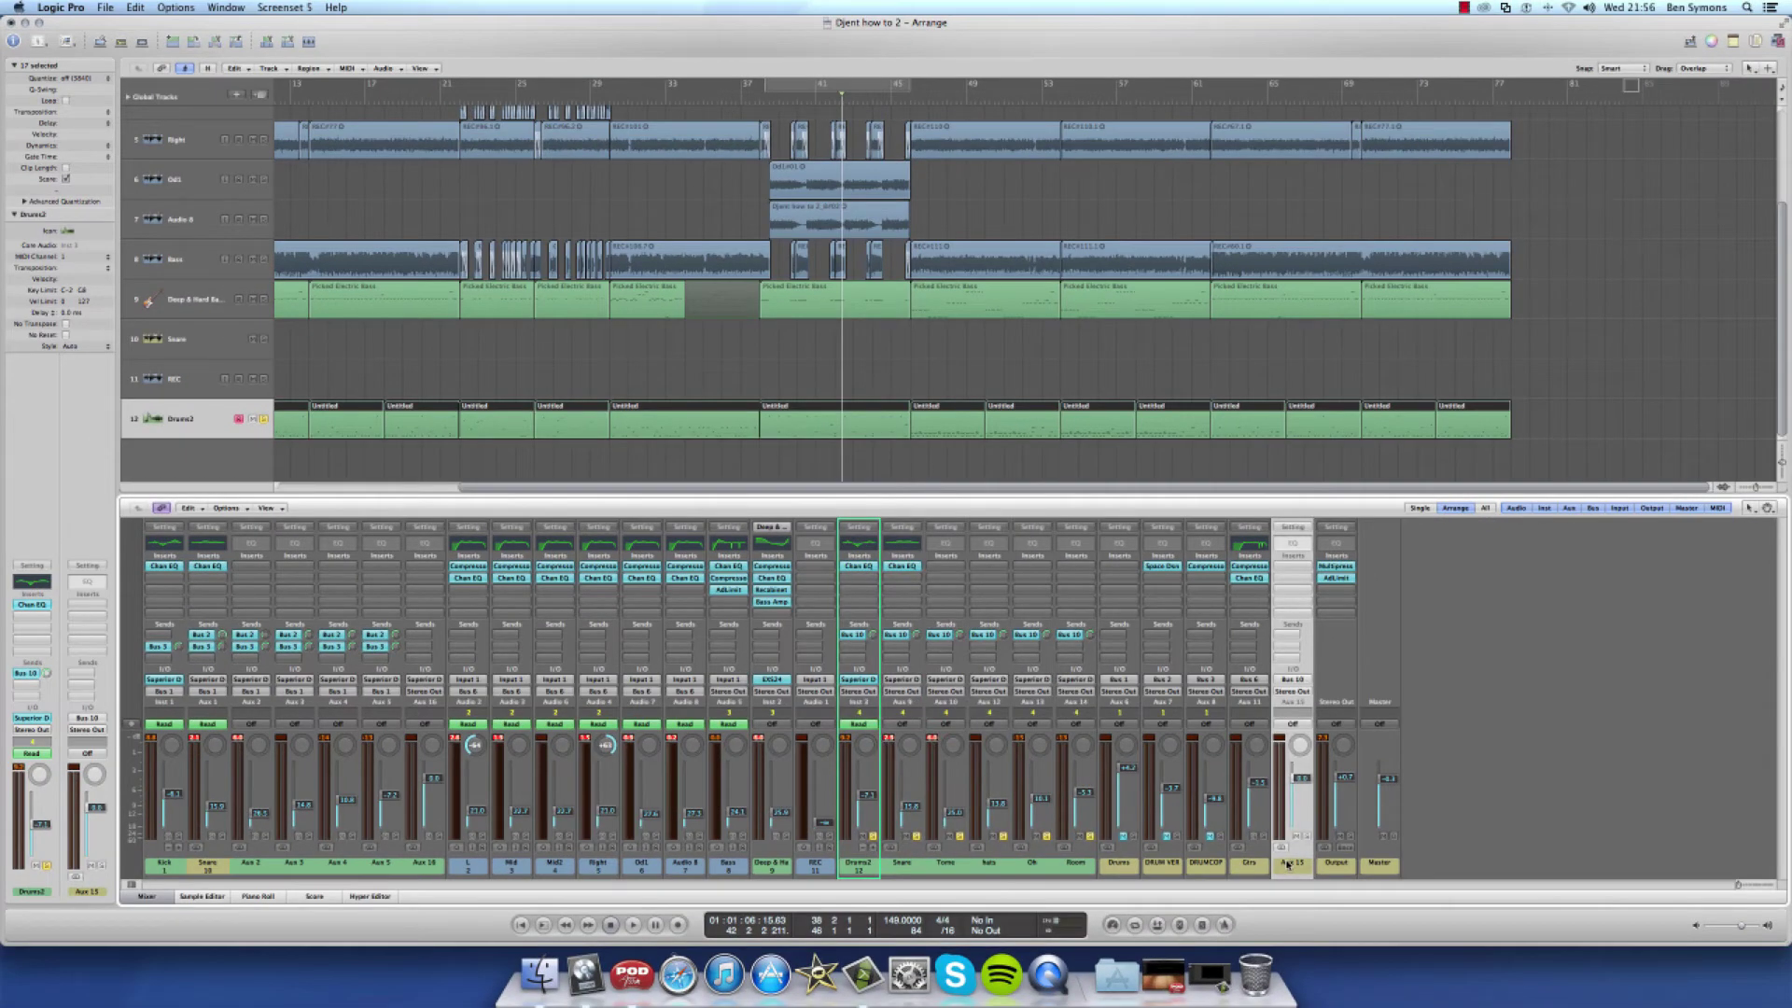
{"action": "double_click", "coordinate": [1286, 864]}
{"action": "key", "text": "Return"}
Insert a stereo Compressor on the Drum Compression aux and move its window over the arrangement
{"action": "left_click", "coordinate": [1286, 580]}
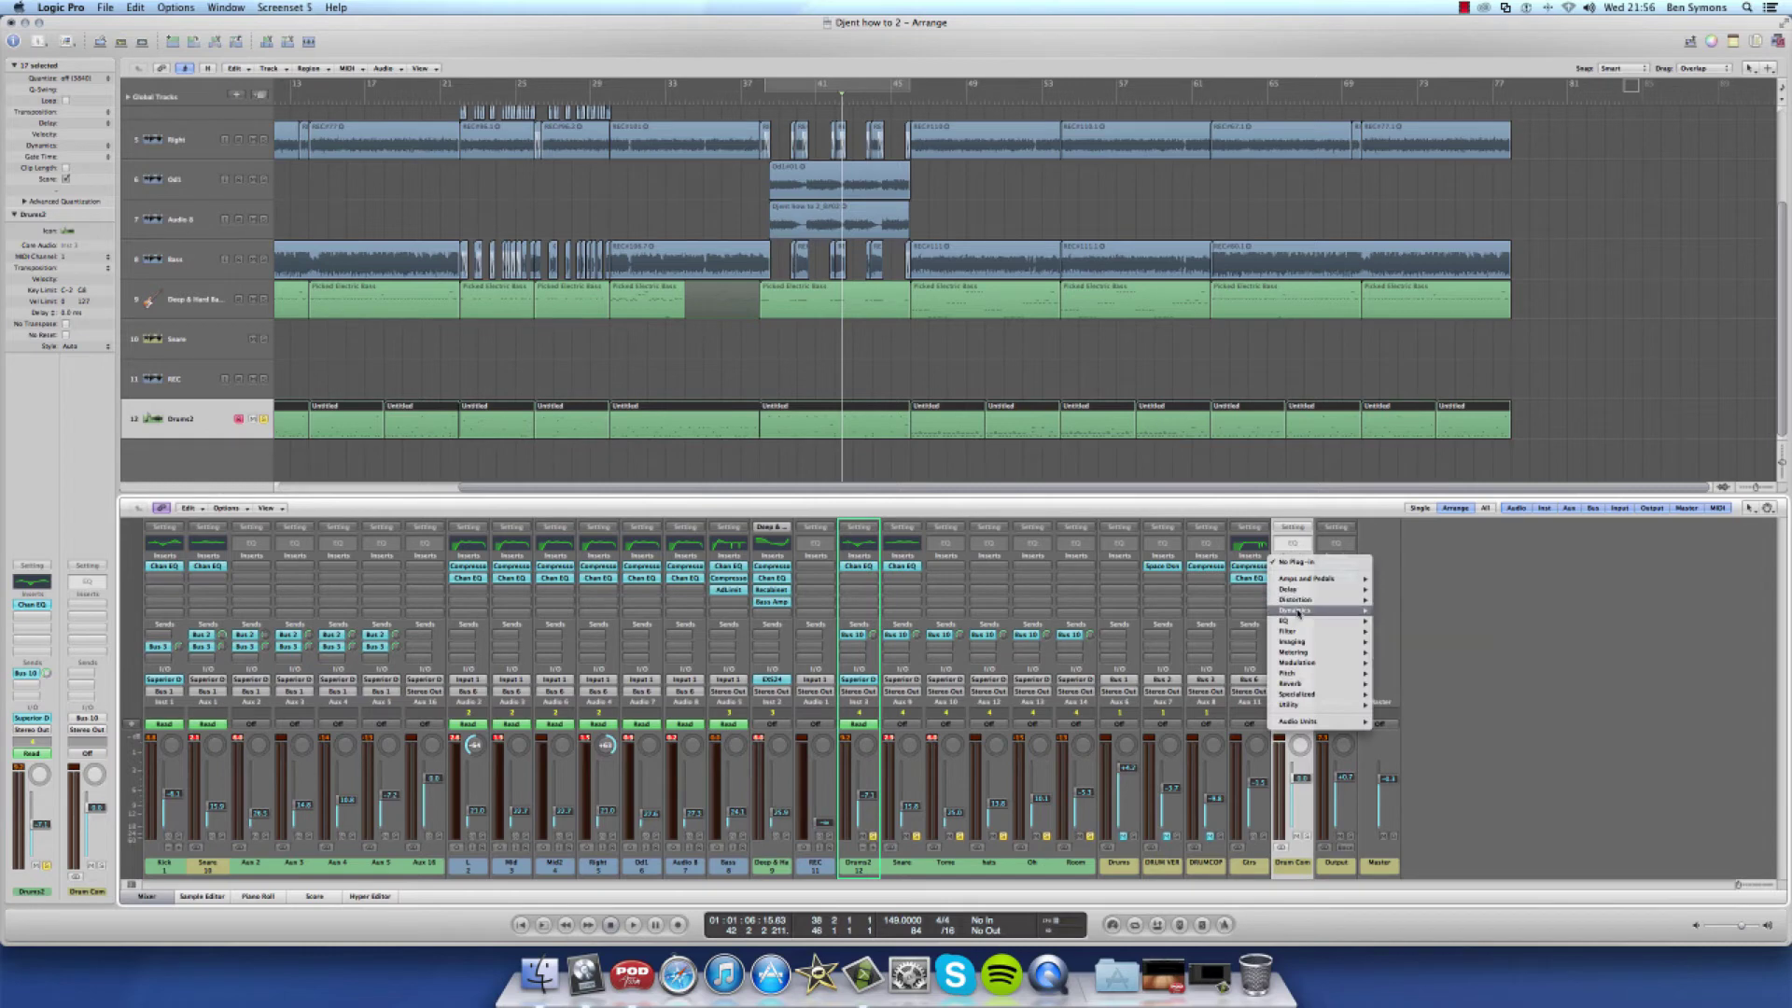
{"action": "mouse_move", "coordinate": [1342, 612]}
{"action": "mouse_move", "coordinate": [1432, 624]}
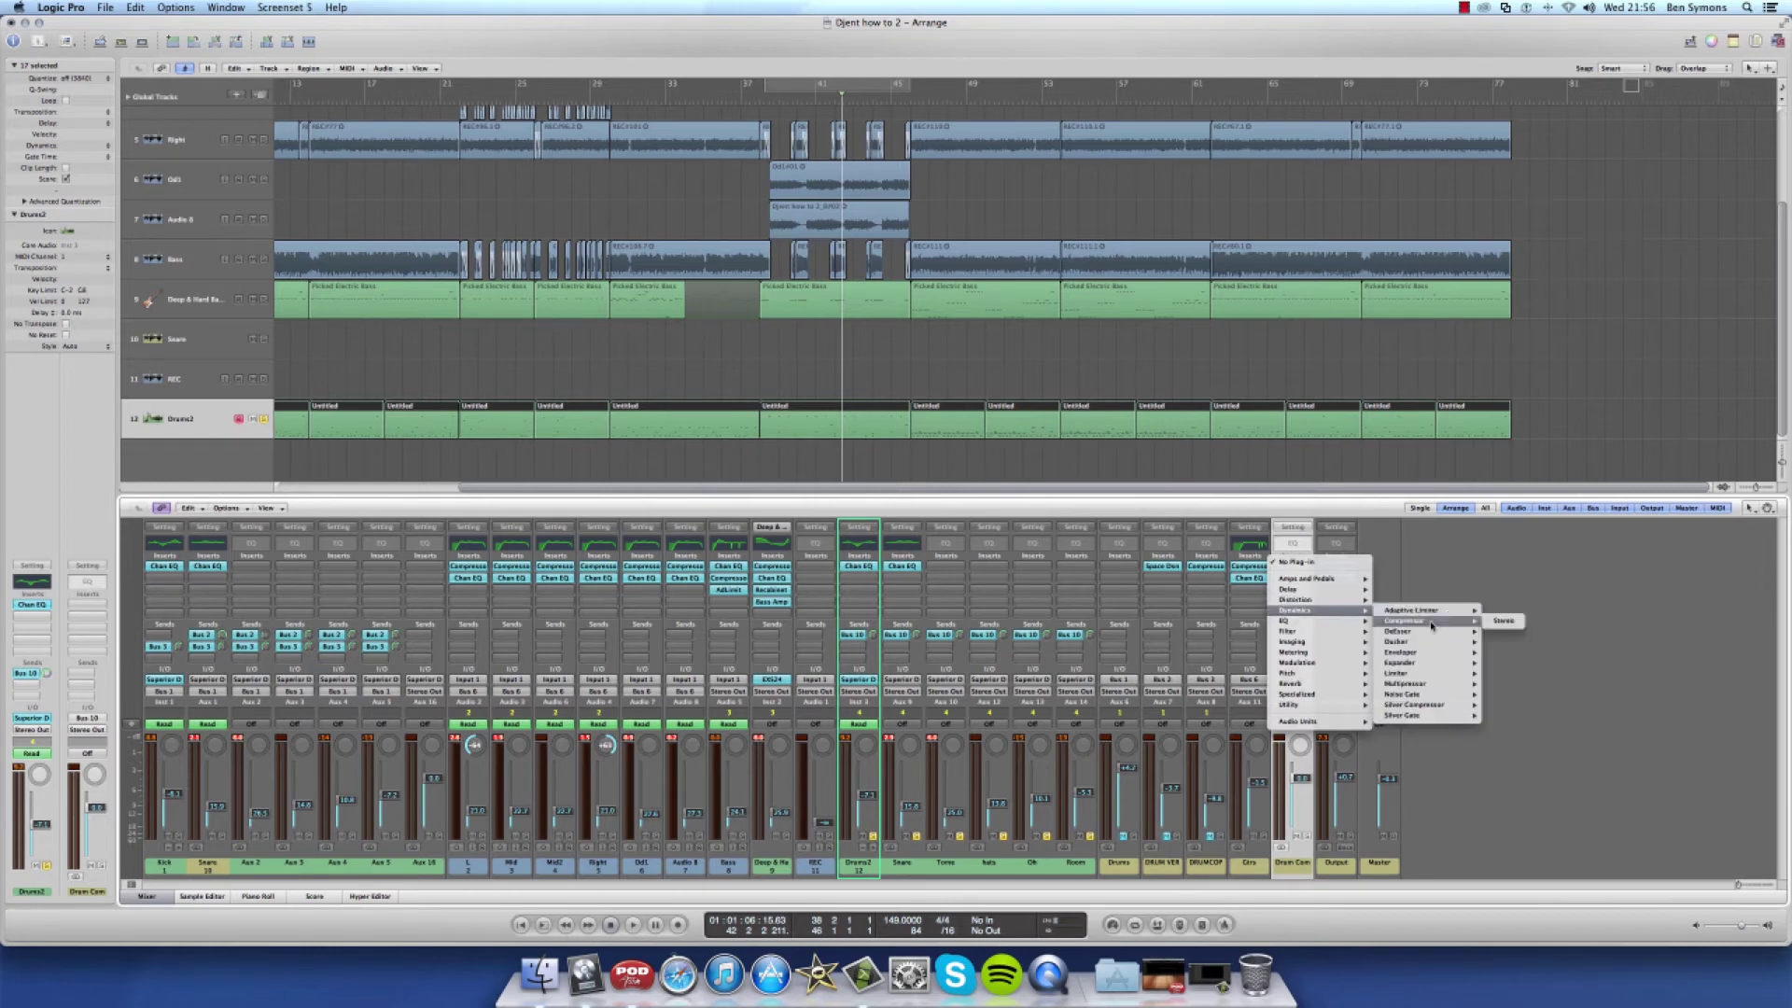
{"action": "left_click", "coordinate": [1503, 621]}
{"action": "left_click_drag", "start_coordinate": [572, 145], "coordinate": [905, 219]}
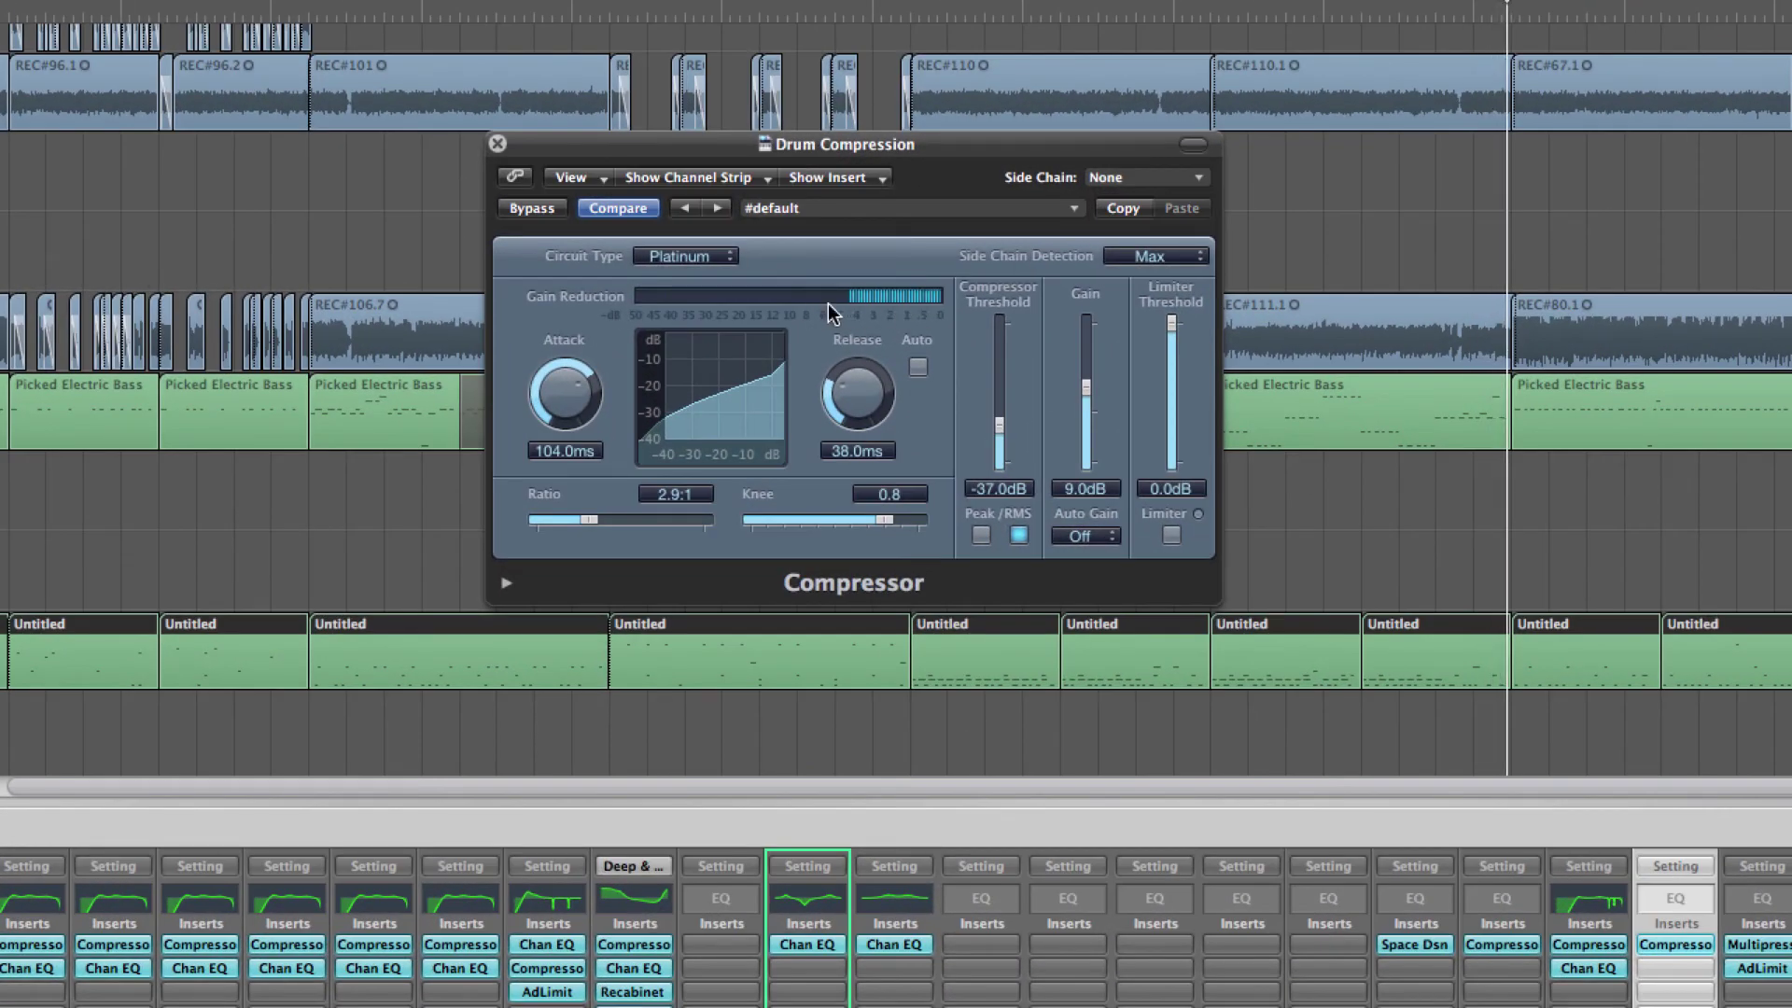
Set the drum compressor's threshold to -38.5 dB, attack to 116 ms and ratio to 4.4:1, and close its window
{"action": "left_click_drag", "start_coordinate": [997, 418], "coordinate": [999, 424]}
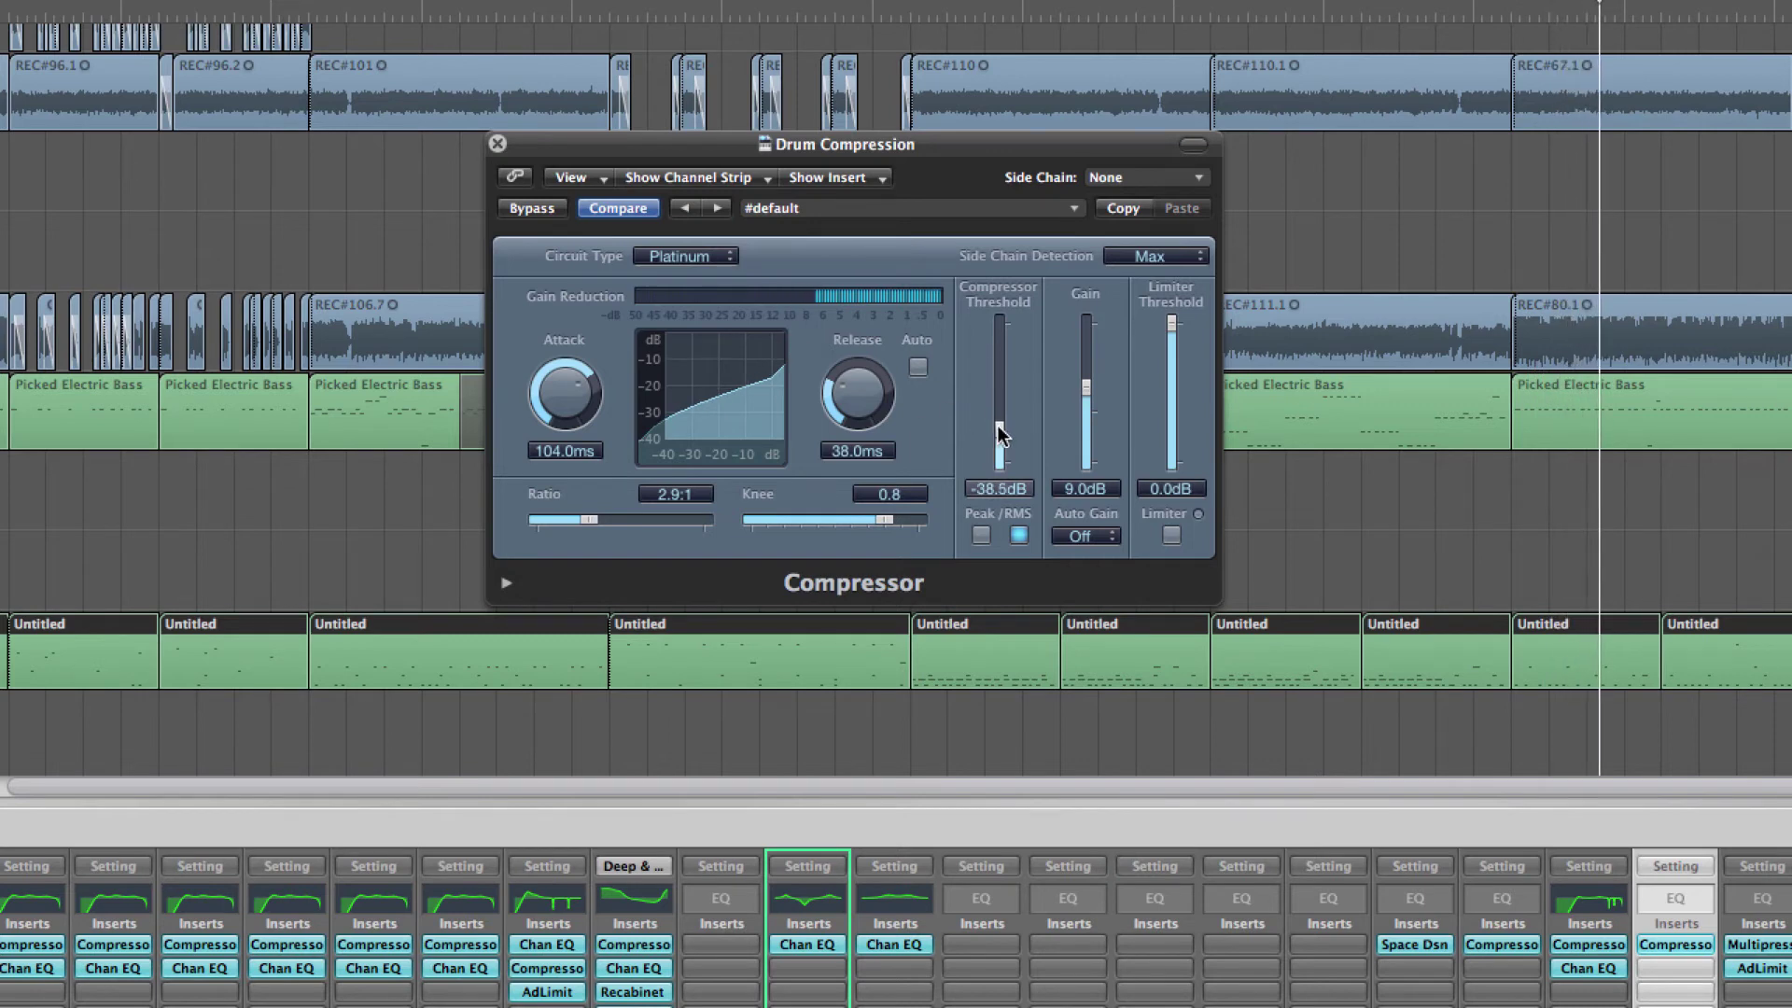
{"action": "left_click_drag", "start_coordinate": [565, 388], "coordinate": [565, 379]}
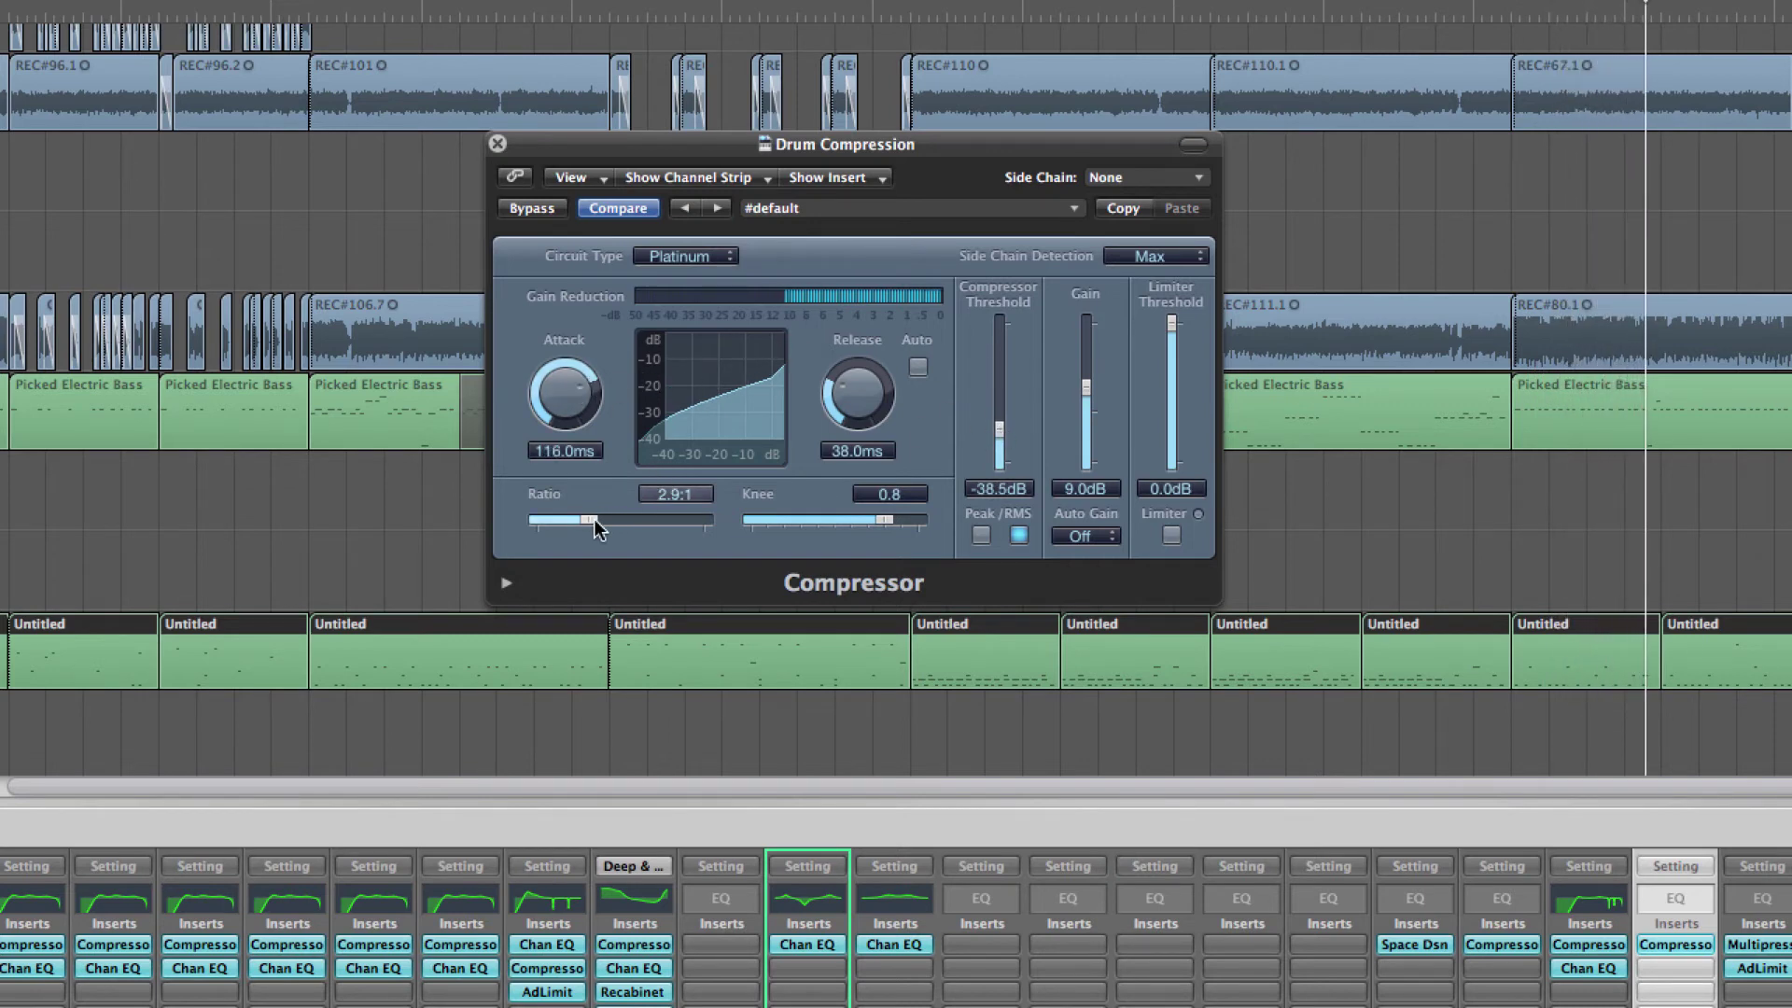
{"action": "left_click_drag", "start_coordinate": [595, 519], "coordinate": [612, 518]}
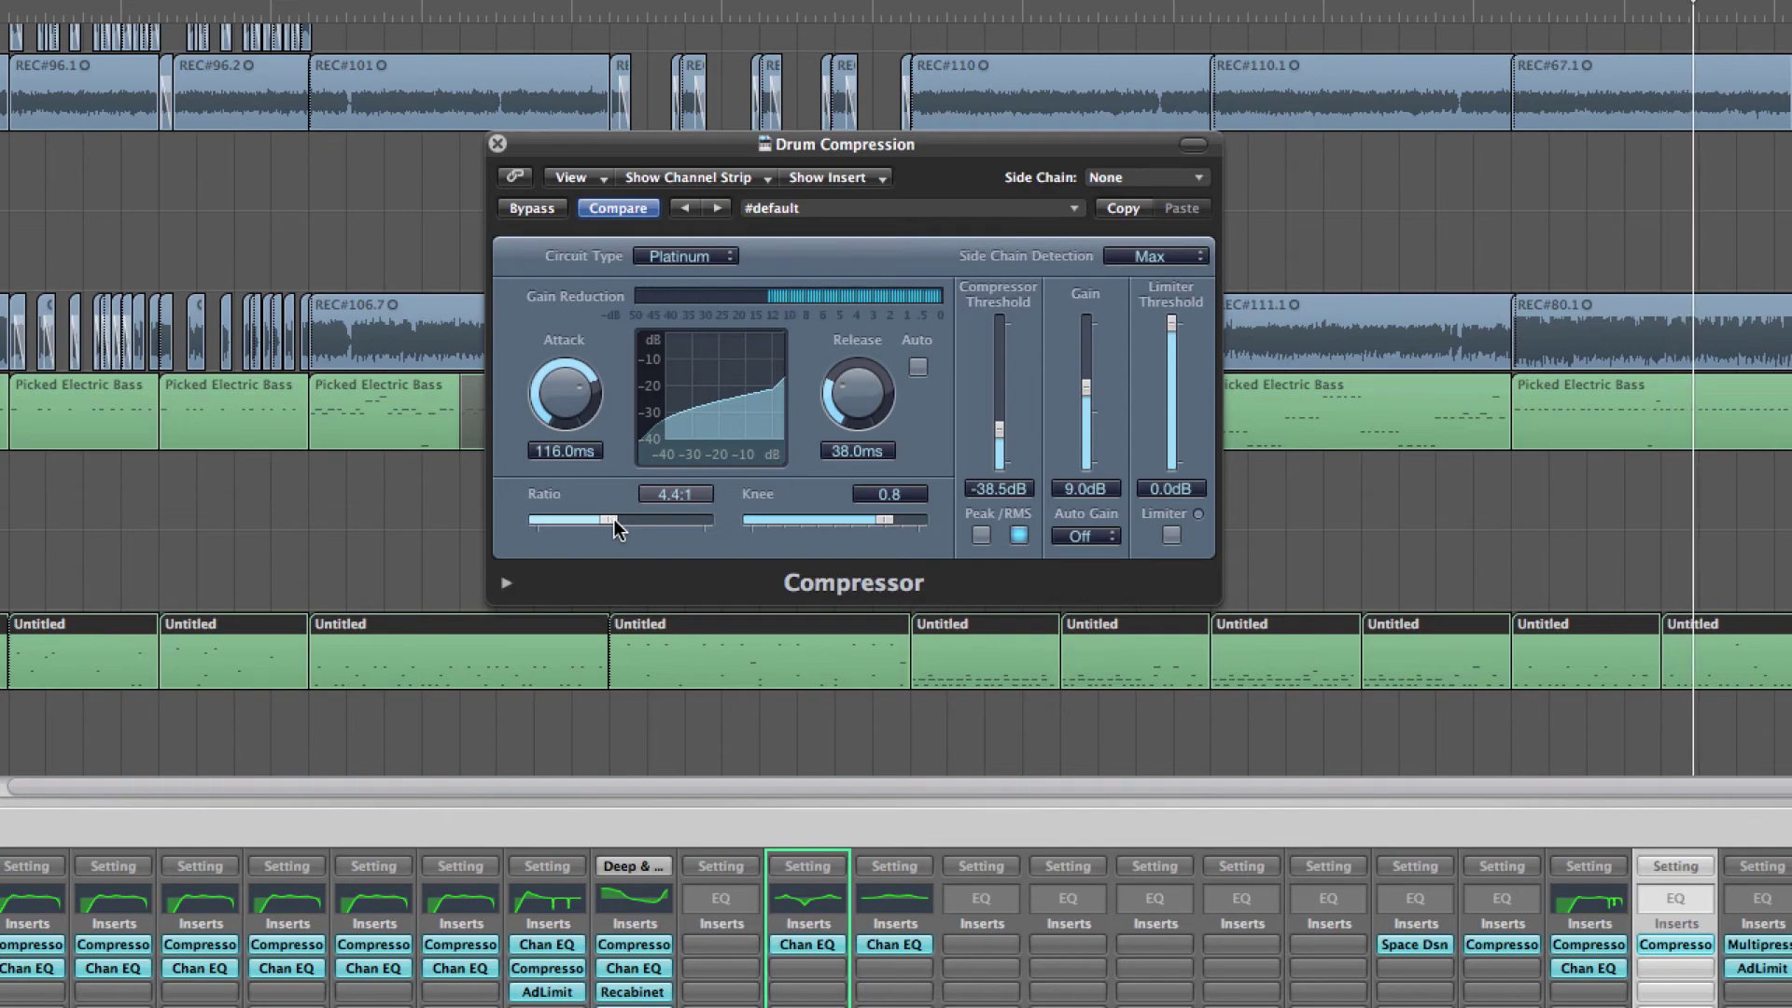
{"action": "left_click", "coordinate": [499, 143]}
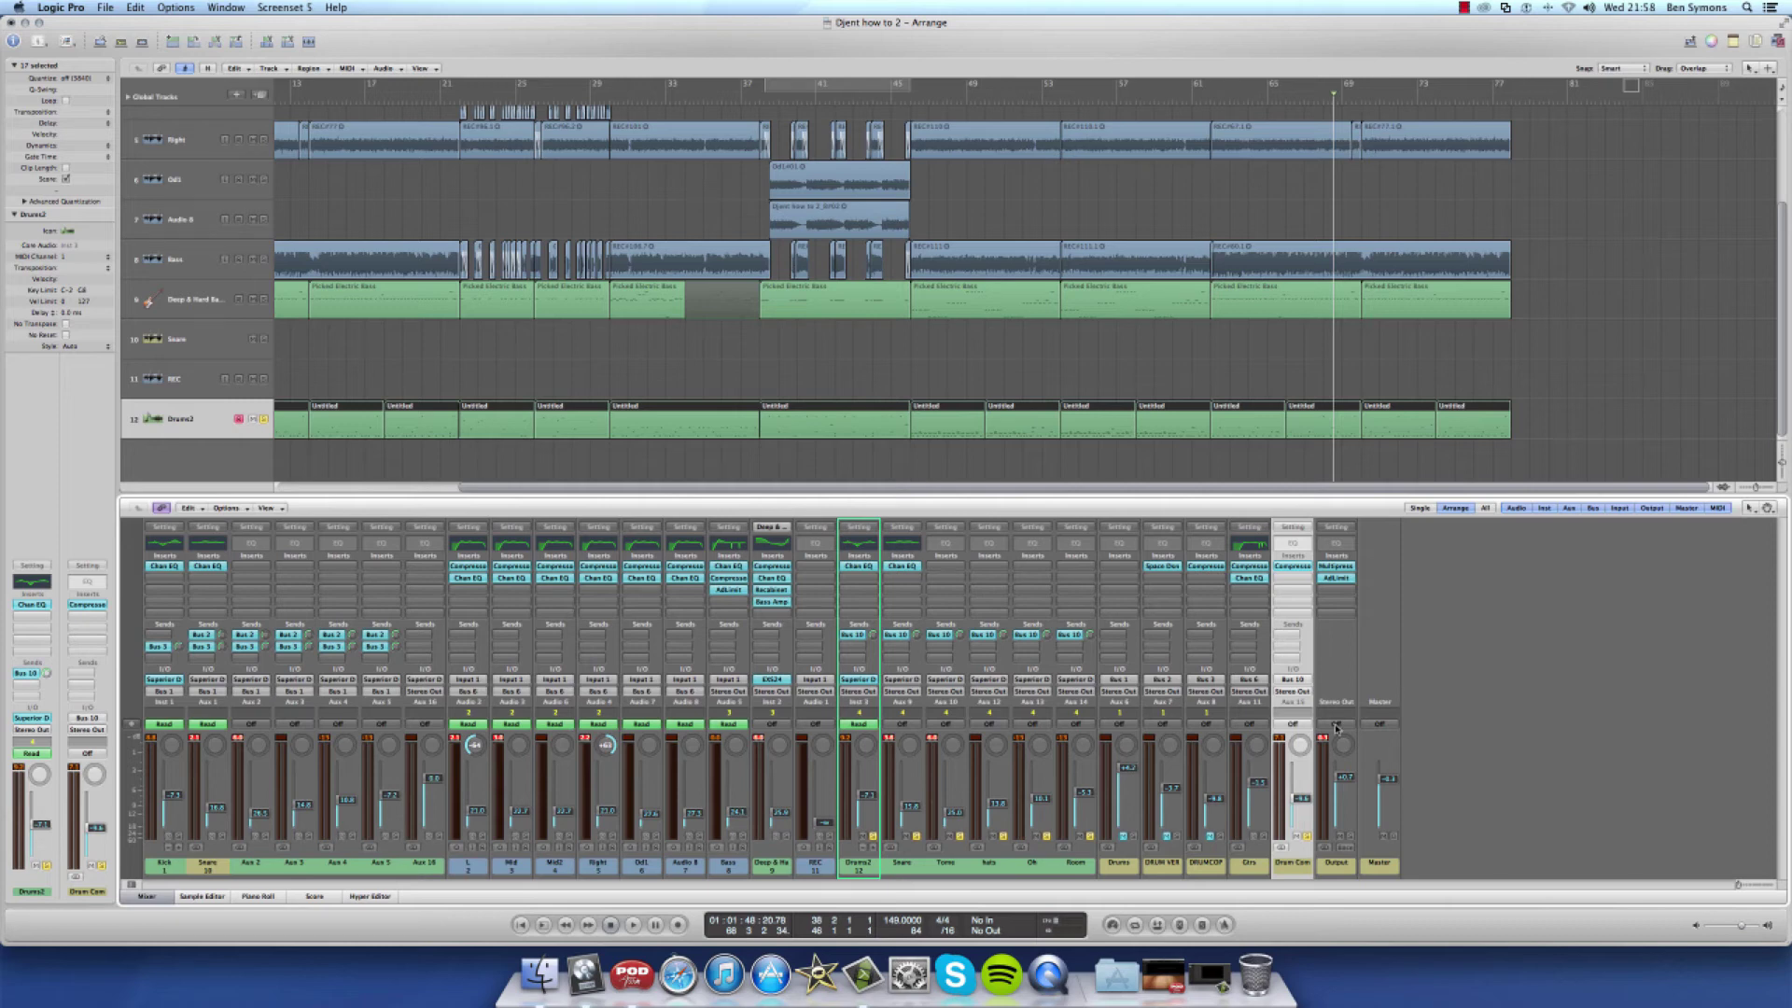
Add a Bus 11 send to the Snare through Room auxes and name the new aux channel Drum Verb
{"action": "left_click", "coordinate": [903, 873]}
{"action": "left_click", "coordinate": [1001, 874]}
{"action": "left_click", "coordinate": [1003, 873], "text": "shift"}
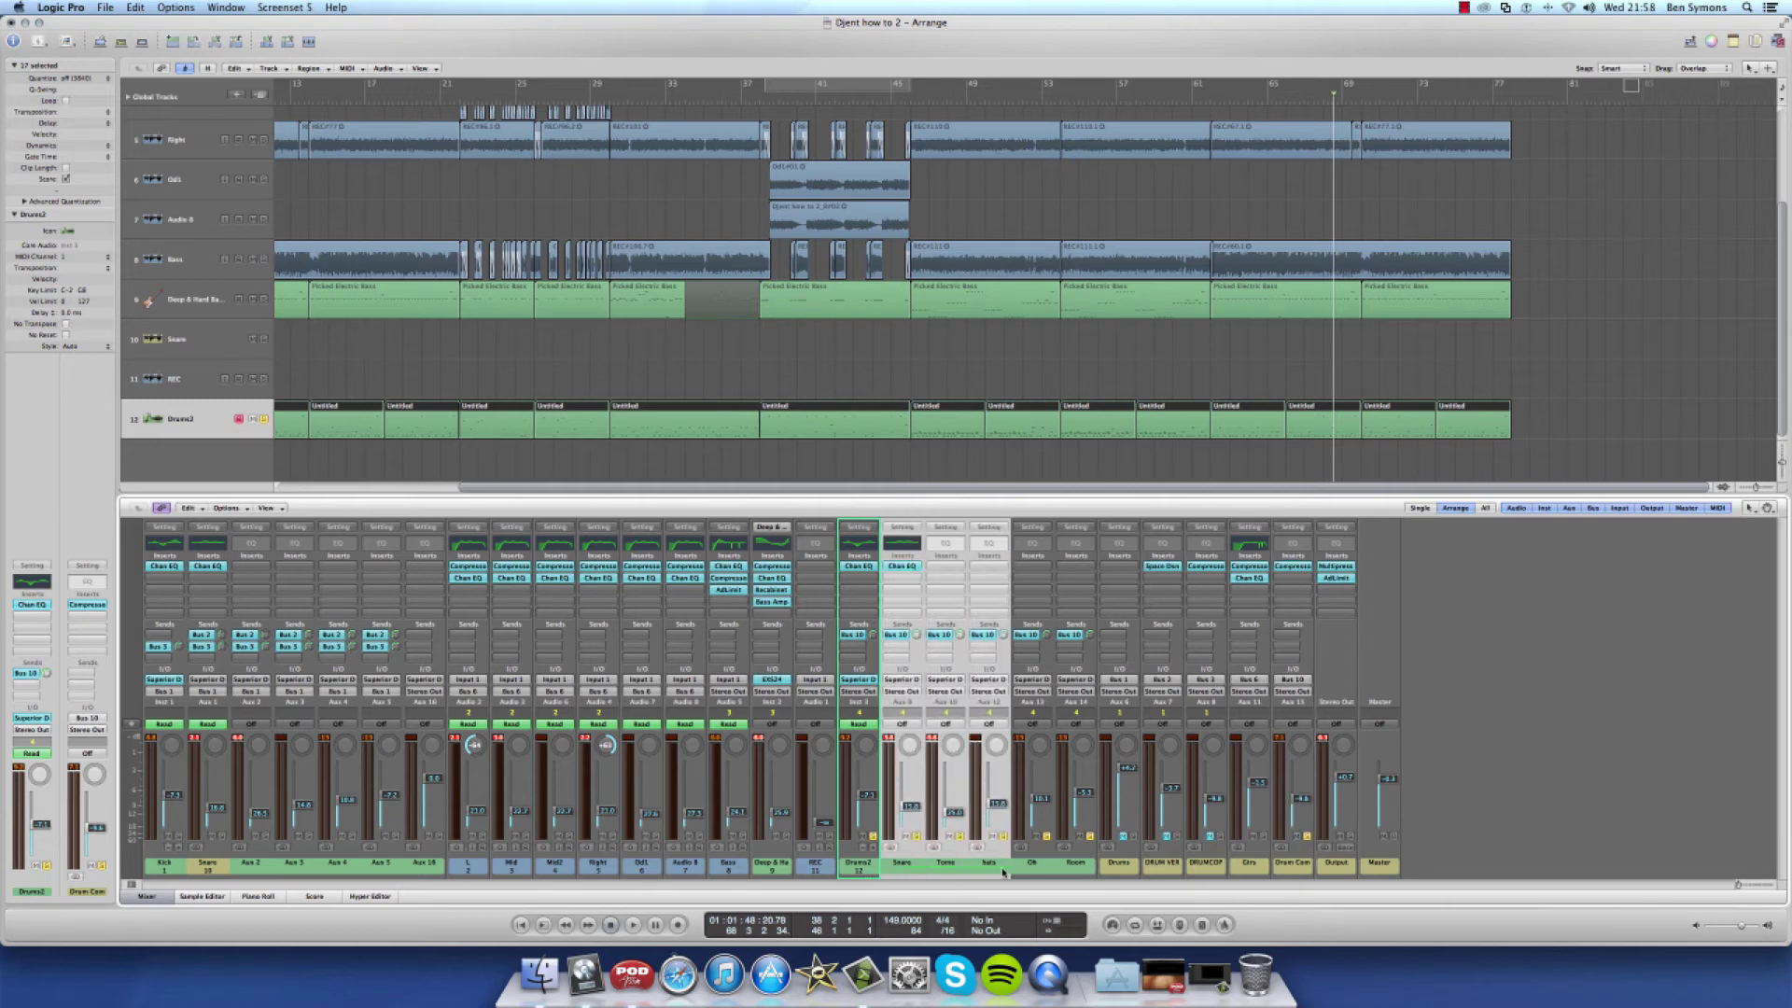
{"action": "left_click", "coordinate": [1032, 874], "text": "shift"}
{"action": "left_click", "coordinate": [1073, 875], "text": "shift"}
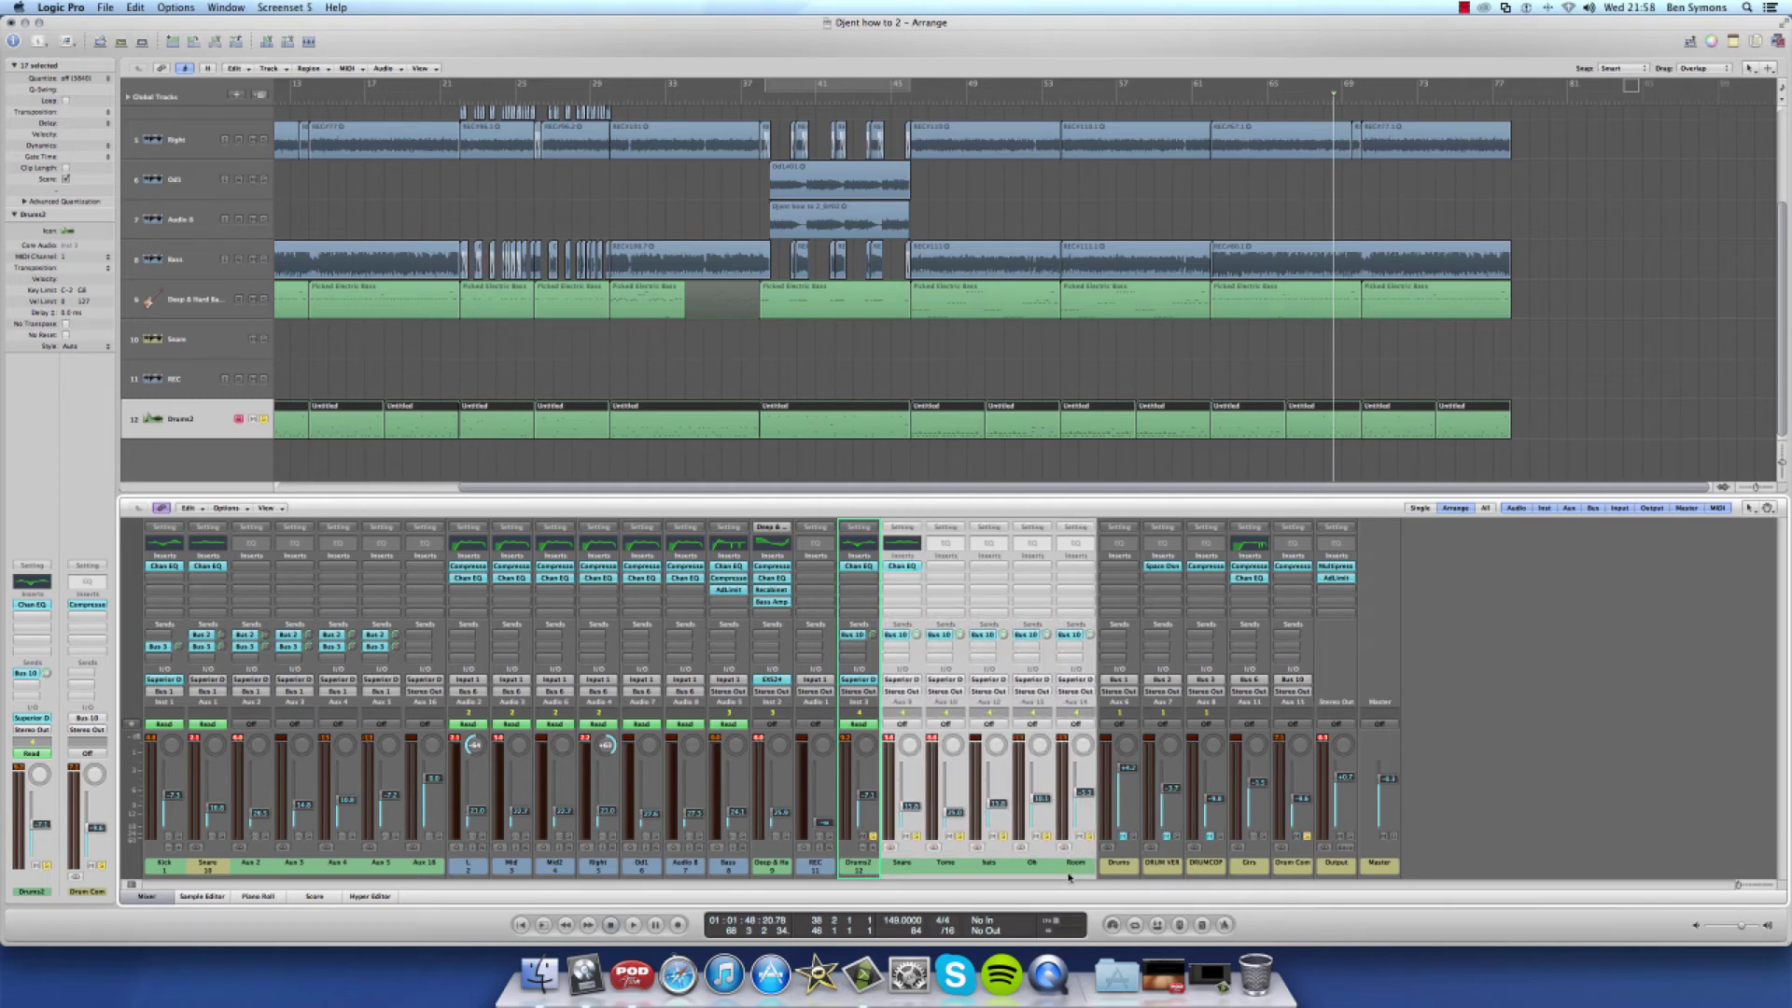
{"action": "left_click", "coordinate": [904, 649]}
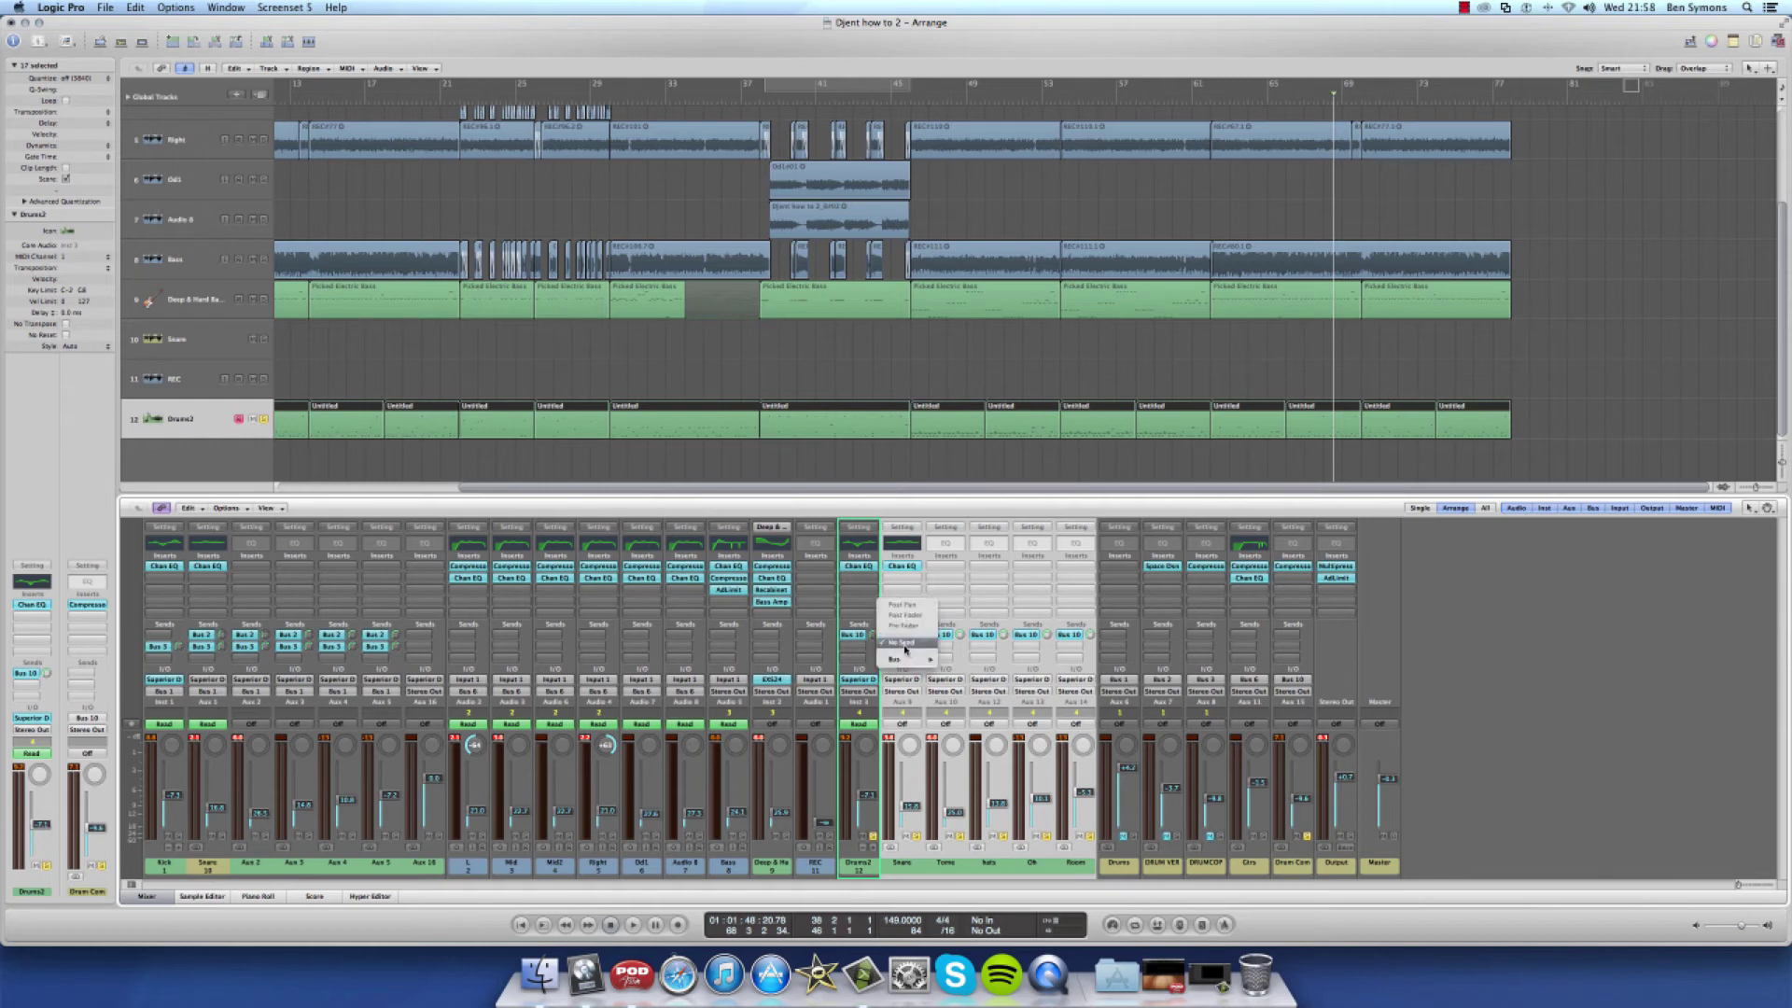
{"action": "mouse_move", "coordinate": [904, 661]}
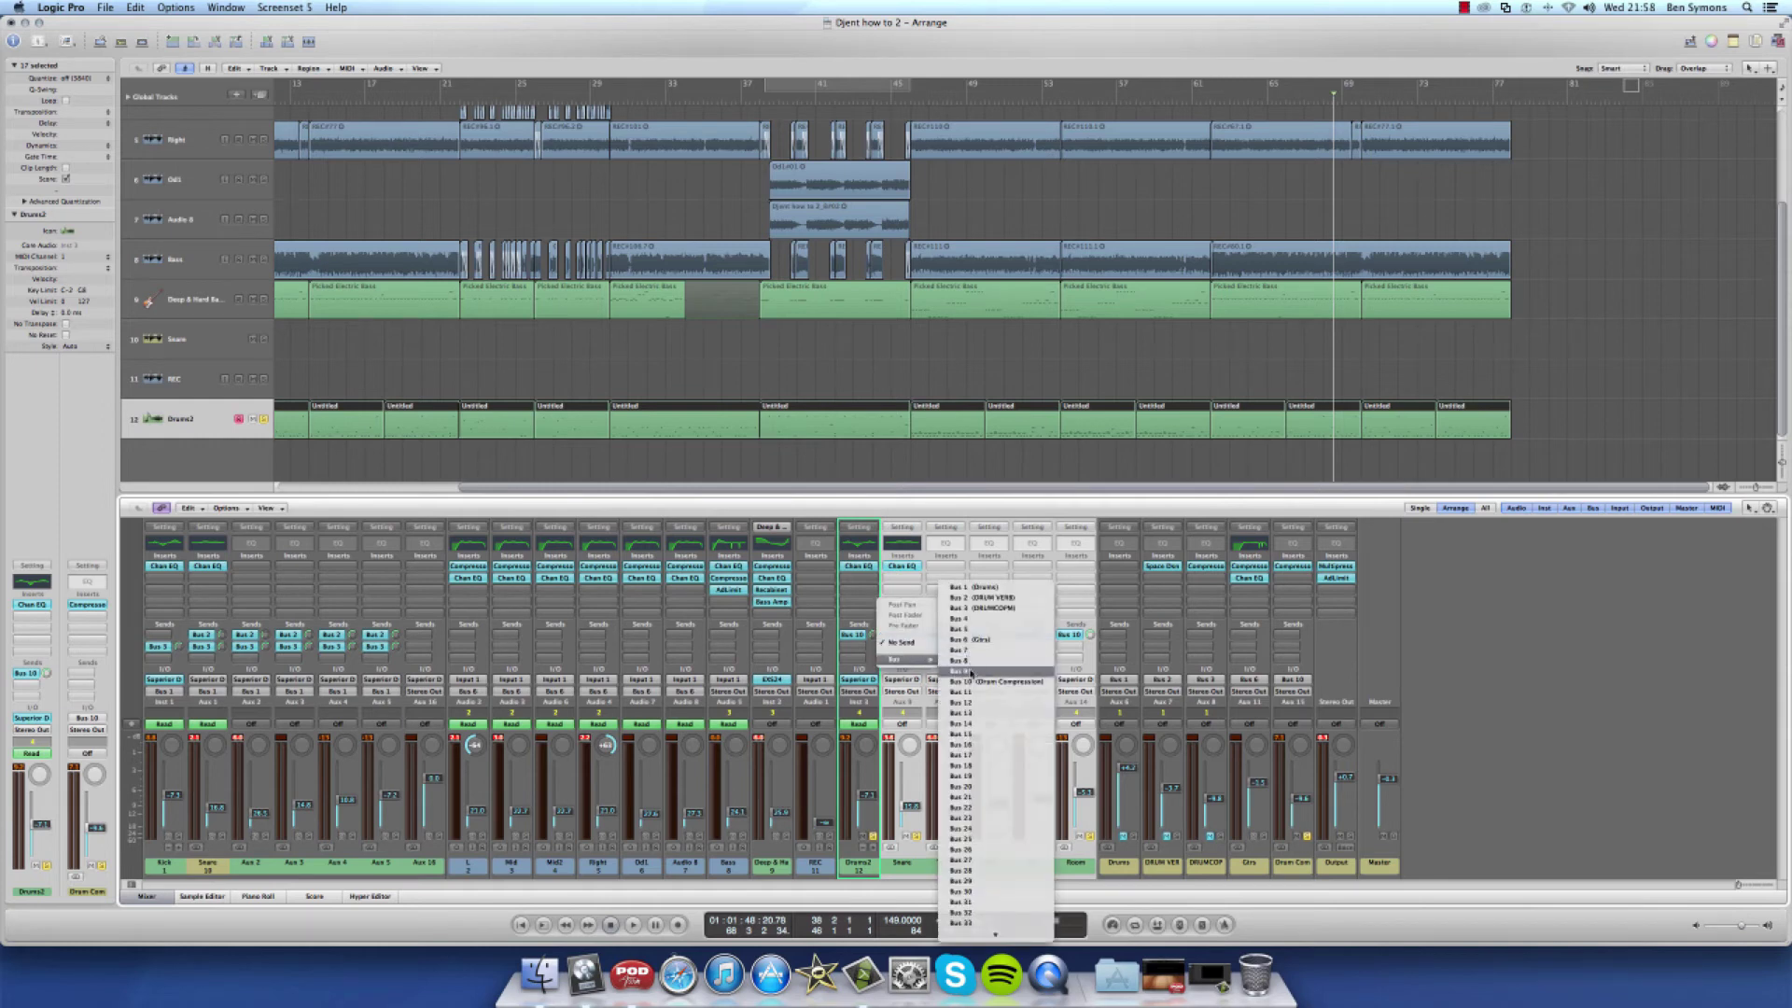
{"action": "left_click", "coordinate": [971, 692]}
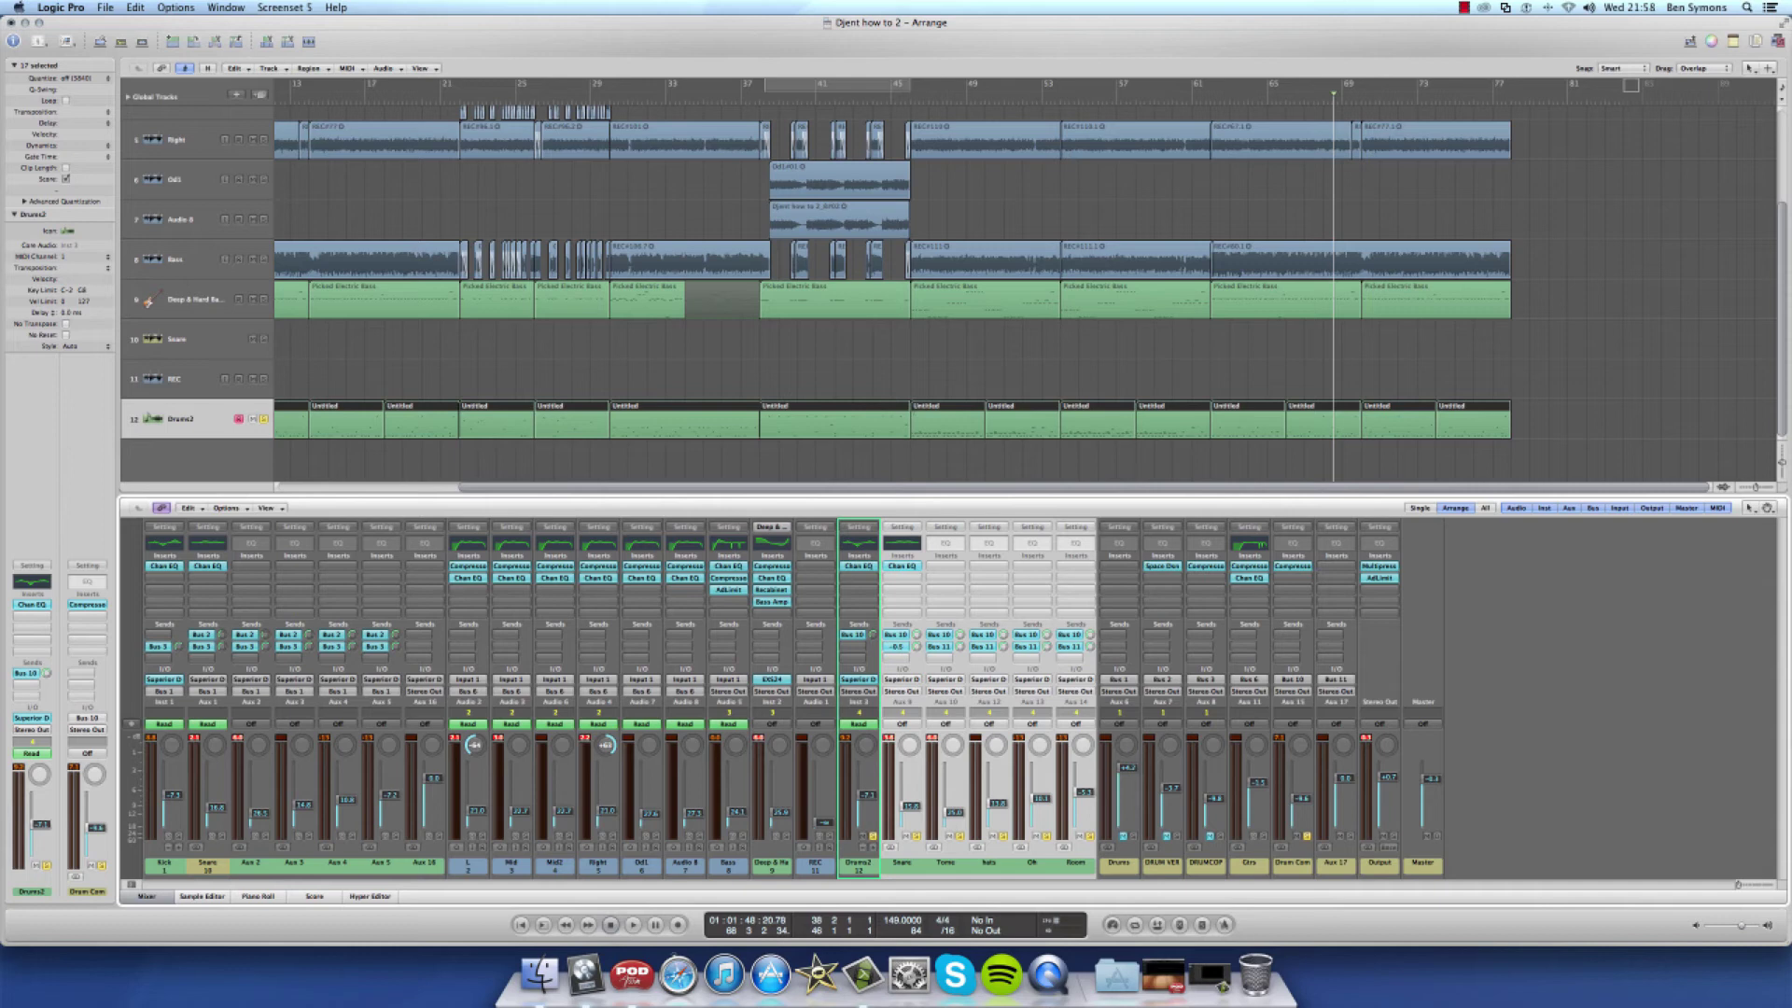
{"action": "left_click", "coordinate": [1338, 868]}
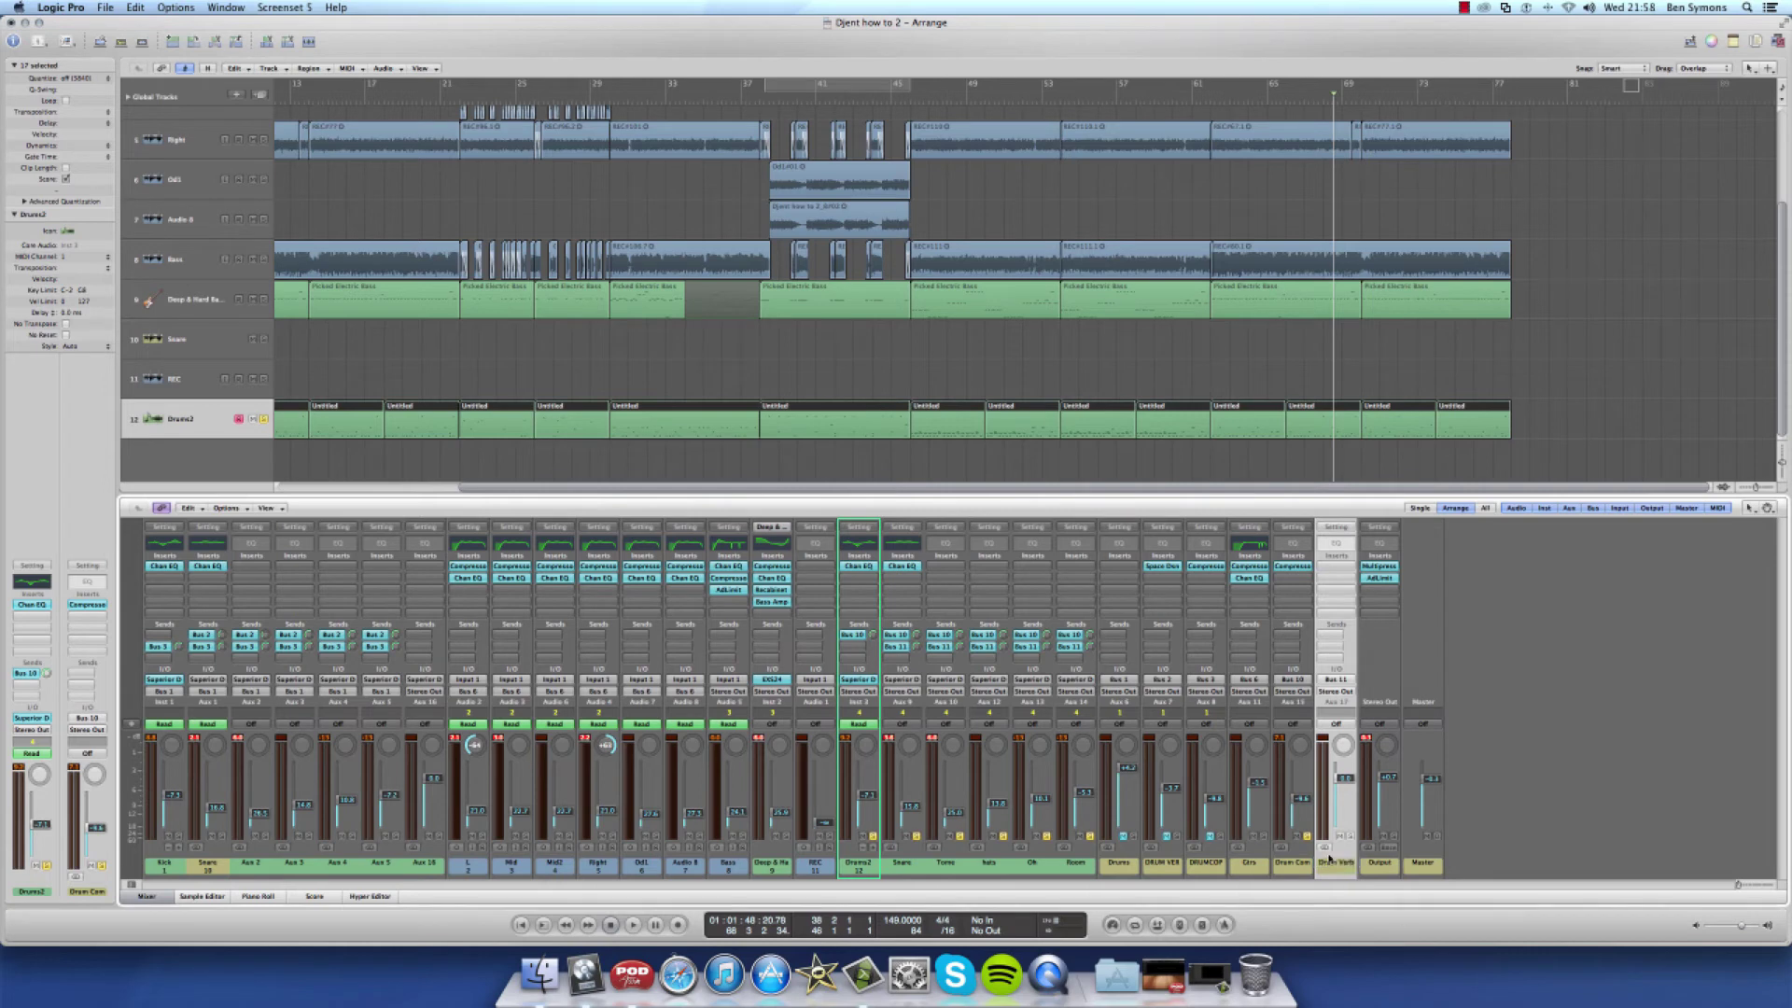
Unsolo Drums2 and its five auxes, solo the Drum Verb aux, and start playback from about bar 37
{"action": "left_click_drag", "start_coordinate": [887, 883], "coordinate": [1066, 871]}
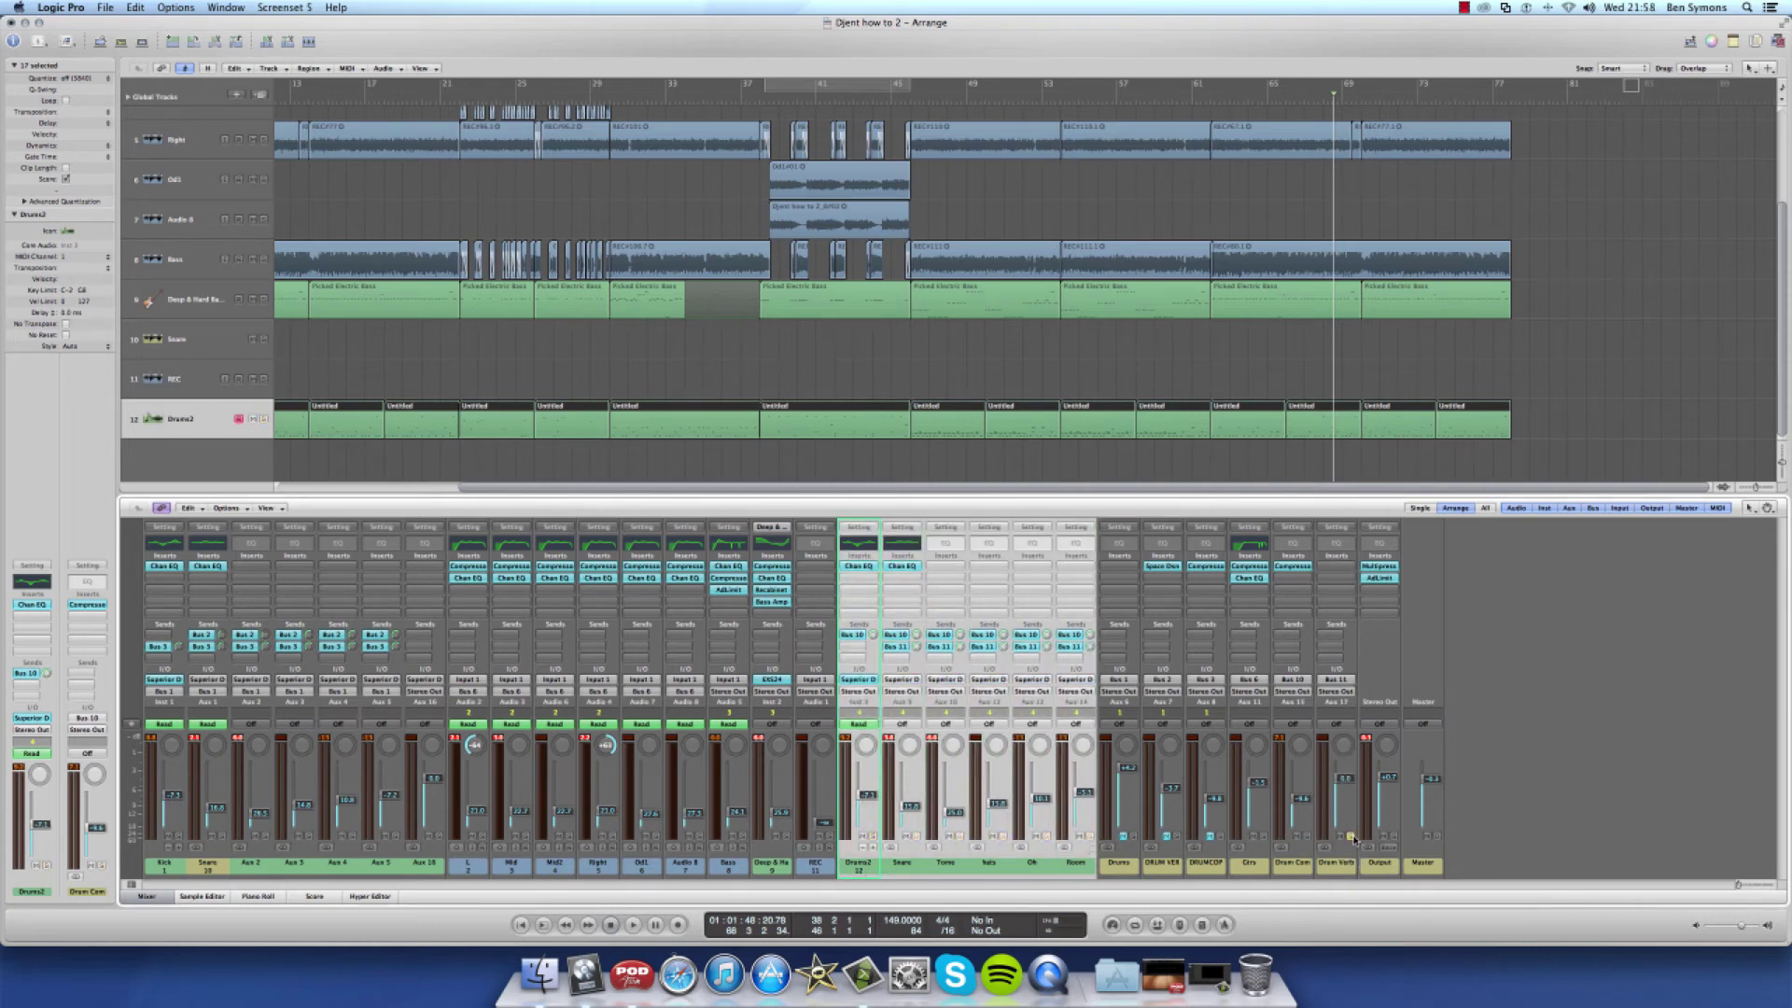
{"action": "left_click", "coordinate": [757, 99]}
{"action": "key", "text": "space"}
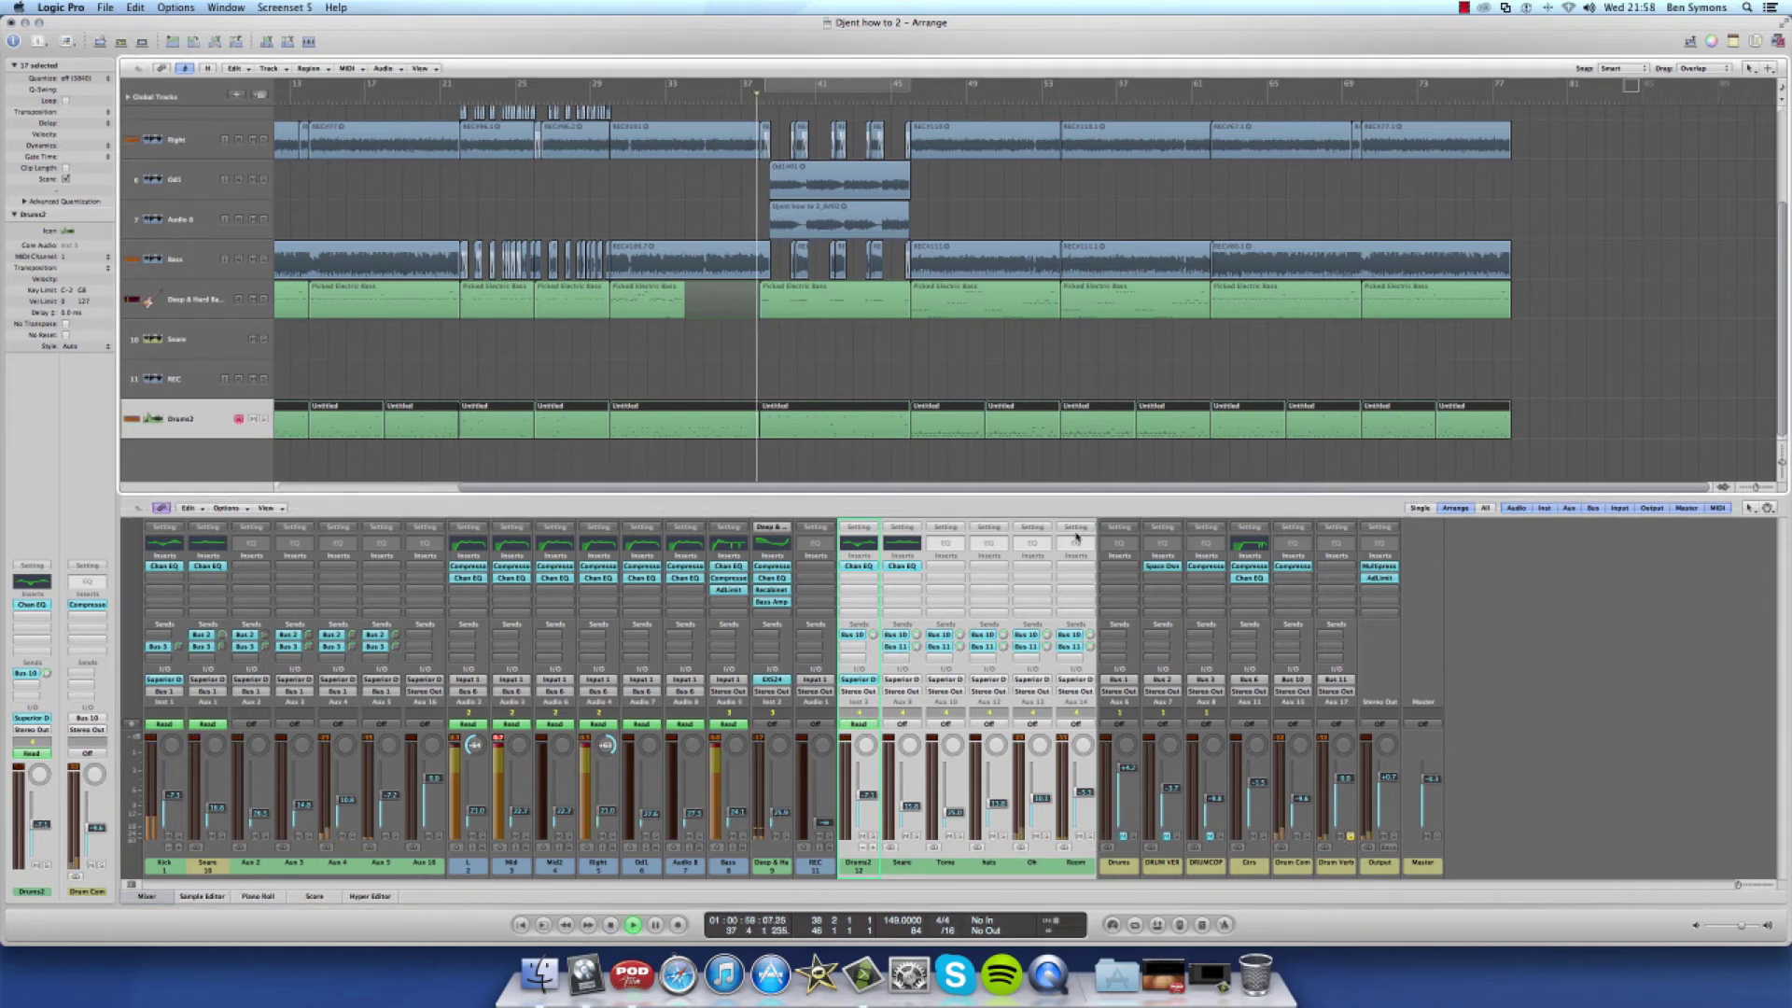
Insert a stereo Space Designer on the Drum Verb aux and move its window over the arrangement
{"action": "left_click", "coordinate": [1340, 567]}
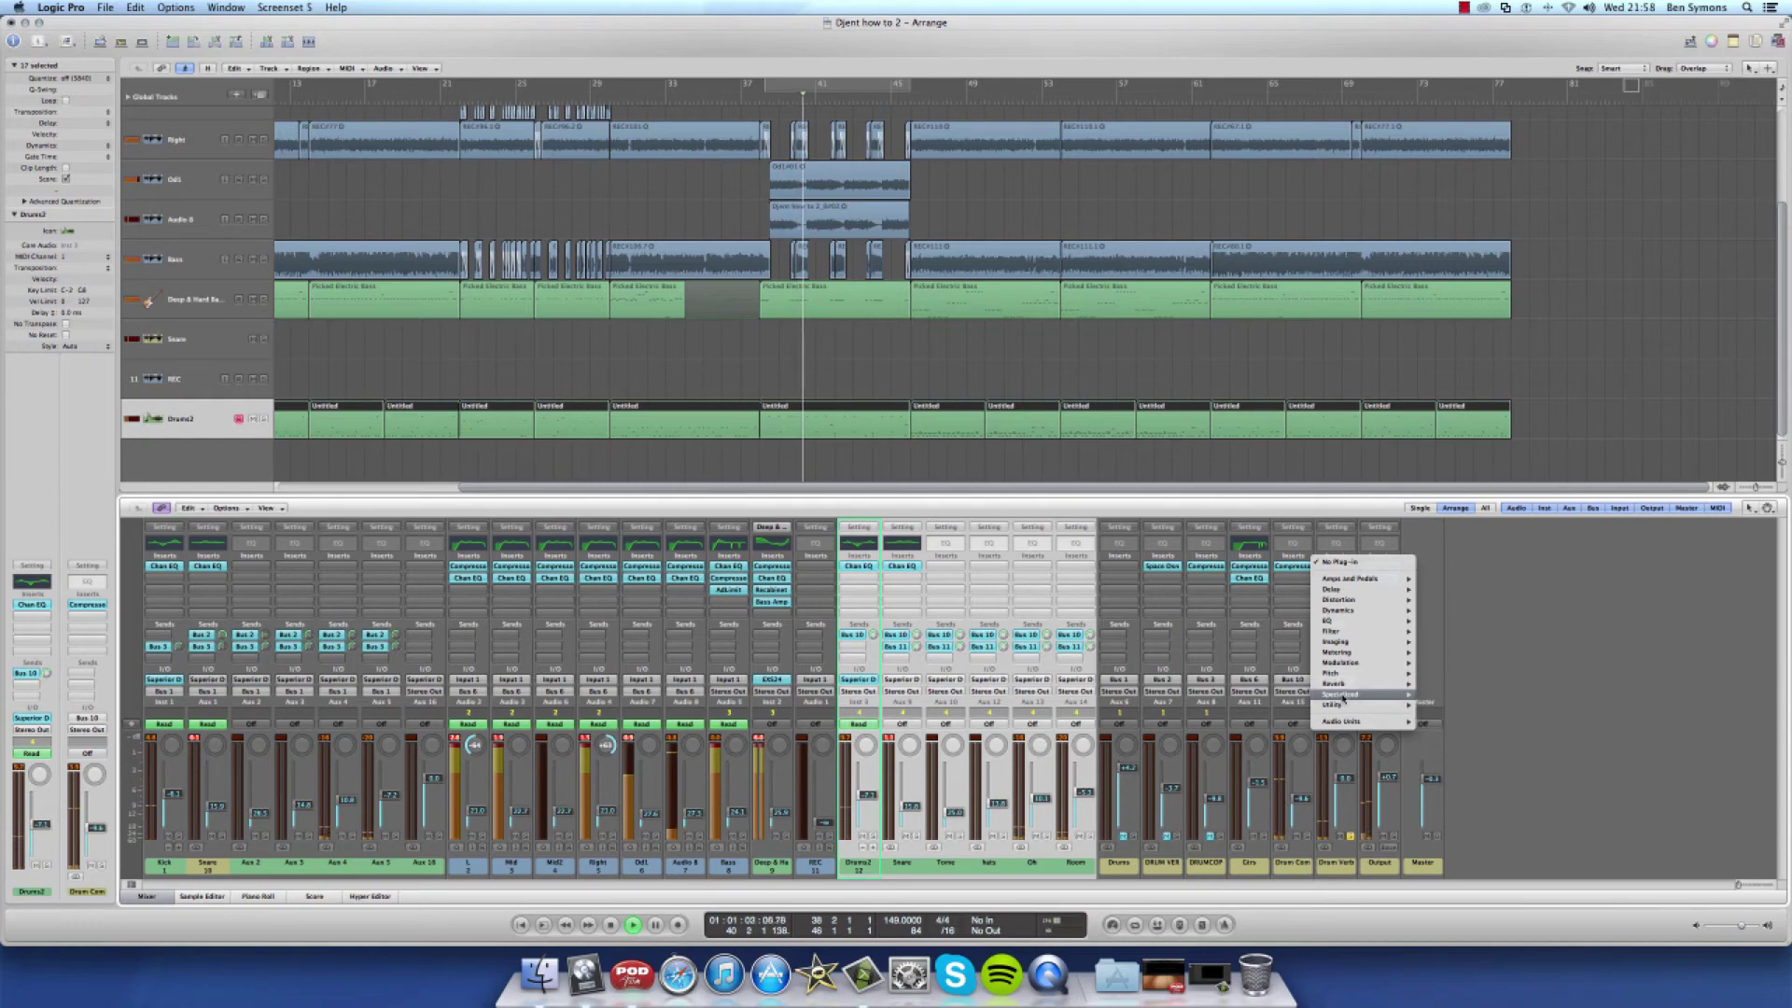
{"action": "mouse_move", "coordinate": [1344, 685]}
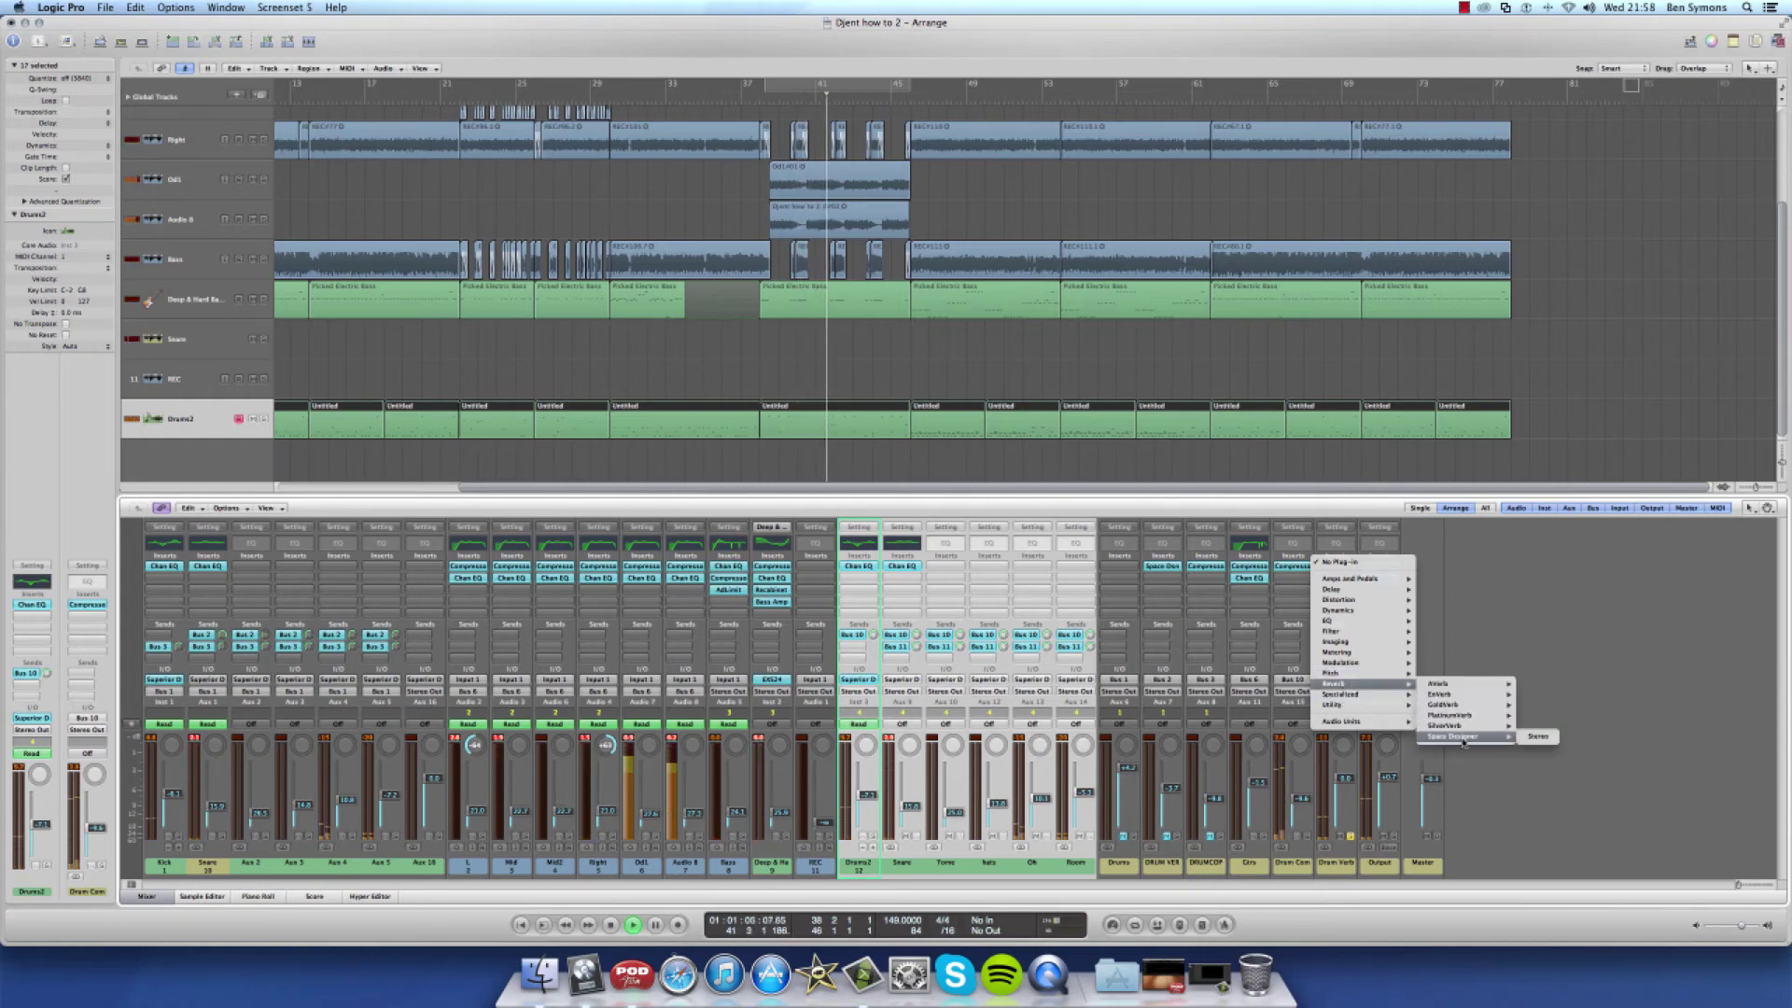
{"action": "left_click", "coordinate": [1535, 742]}
{"action": "left_click_drag", "start_coordinate": [356, 122], "coordinate": [889, 138]}
Load the 1.8s Drum Plate preset from the Medium Spaces plate reverbs in Space Designer and close its window
{"action": "left_click", "coordinate": [889, 102]}
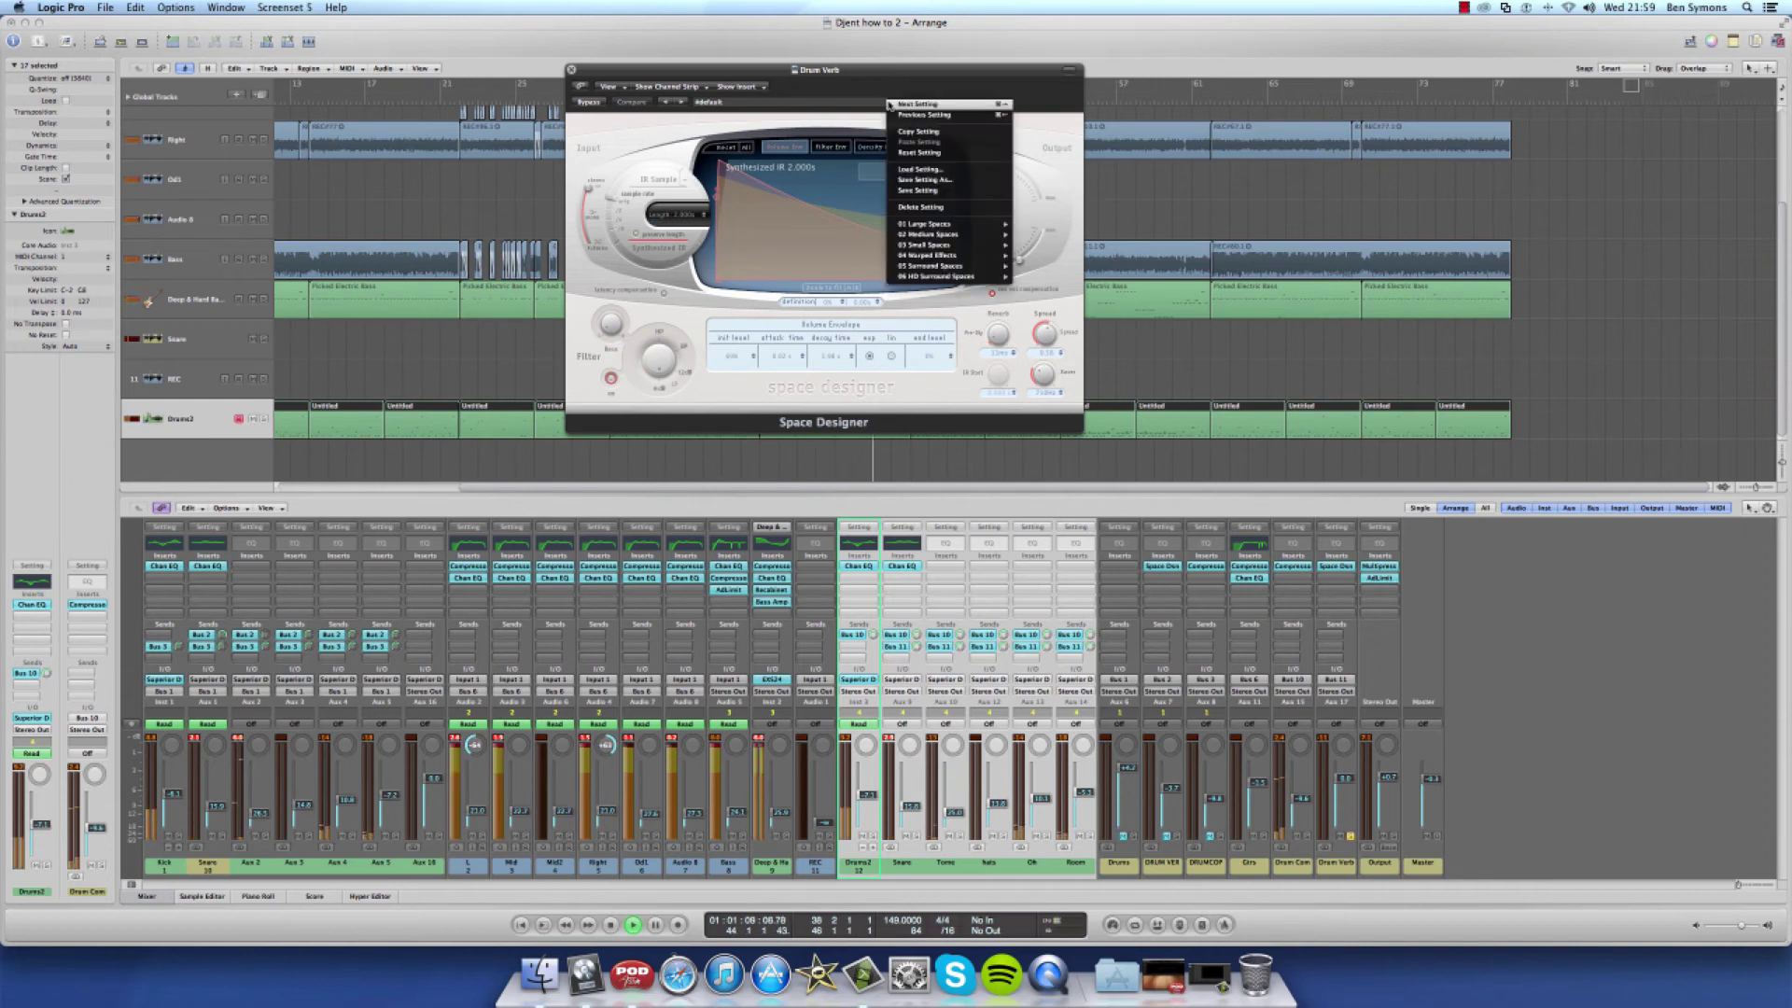
{"action": "mouse_move", "coordinate": [943, 224]}
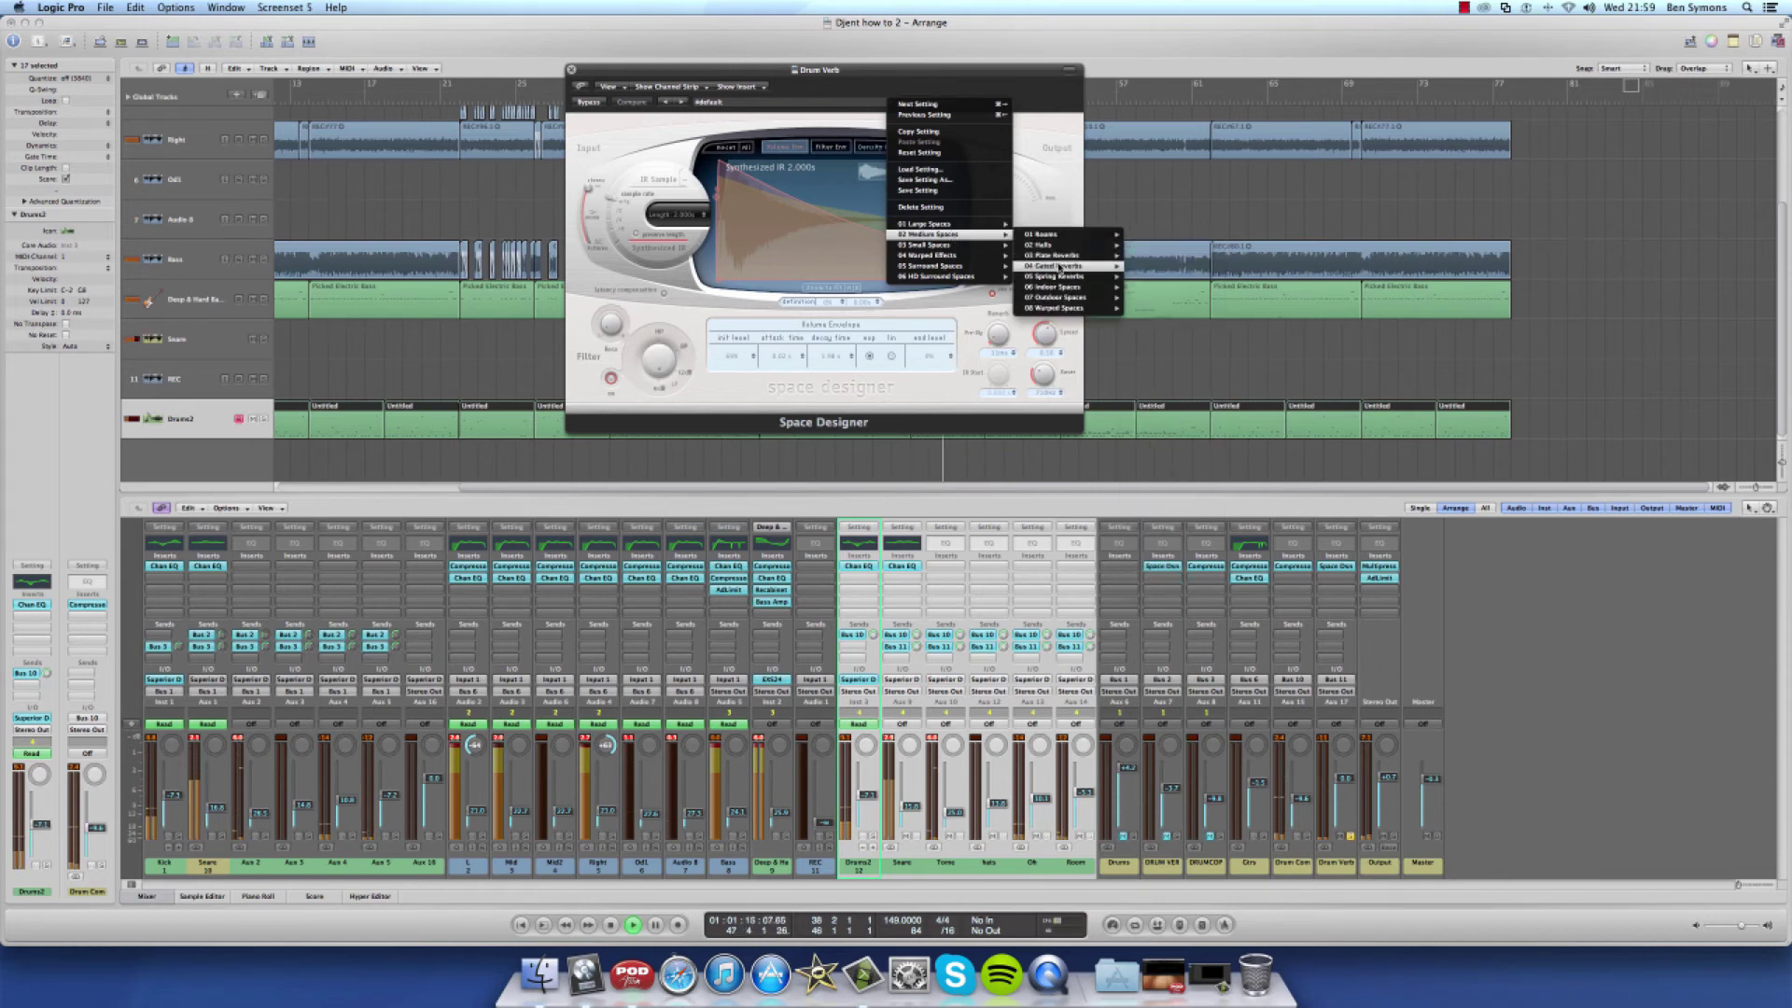
{"action": "mouse_move", "coordinate": [1061, 257]}
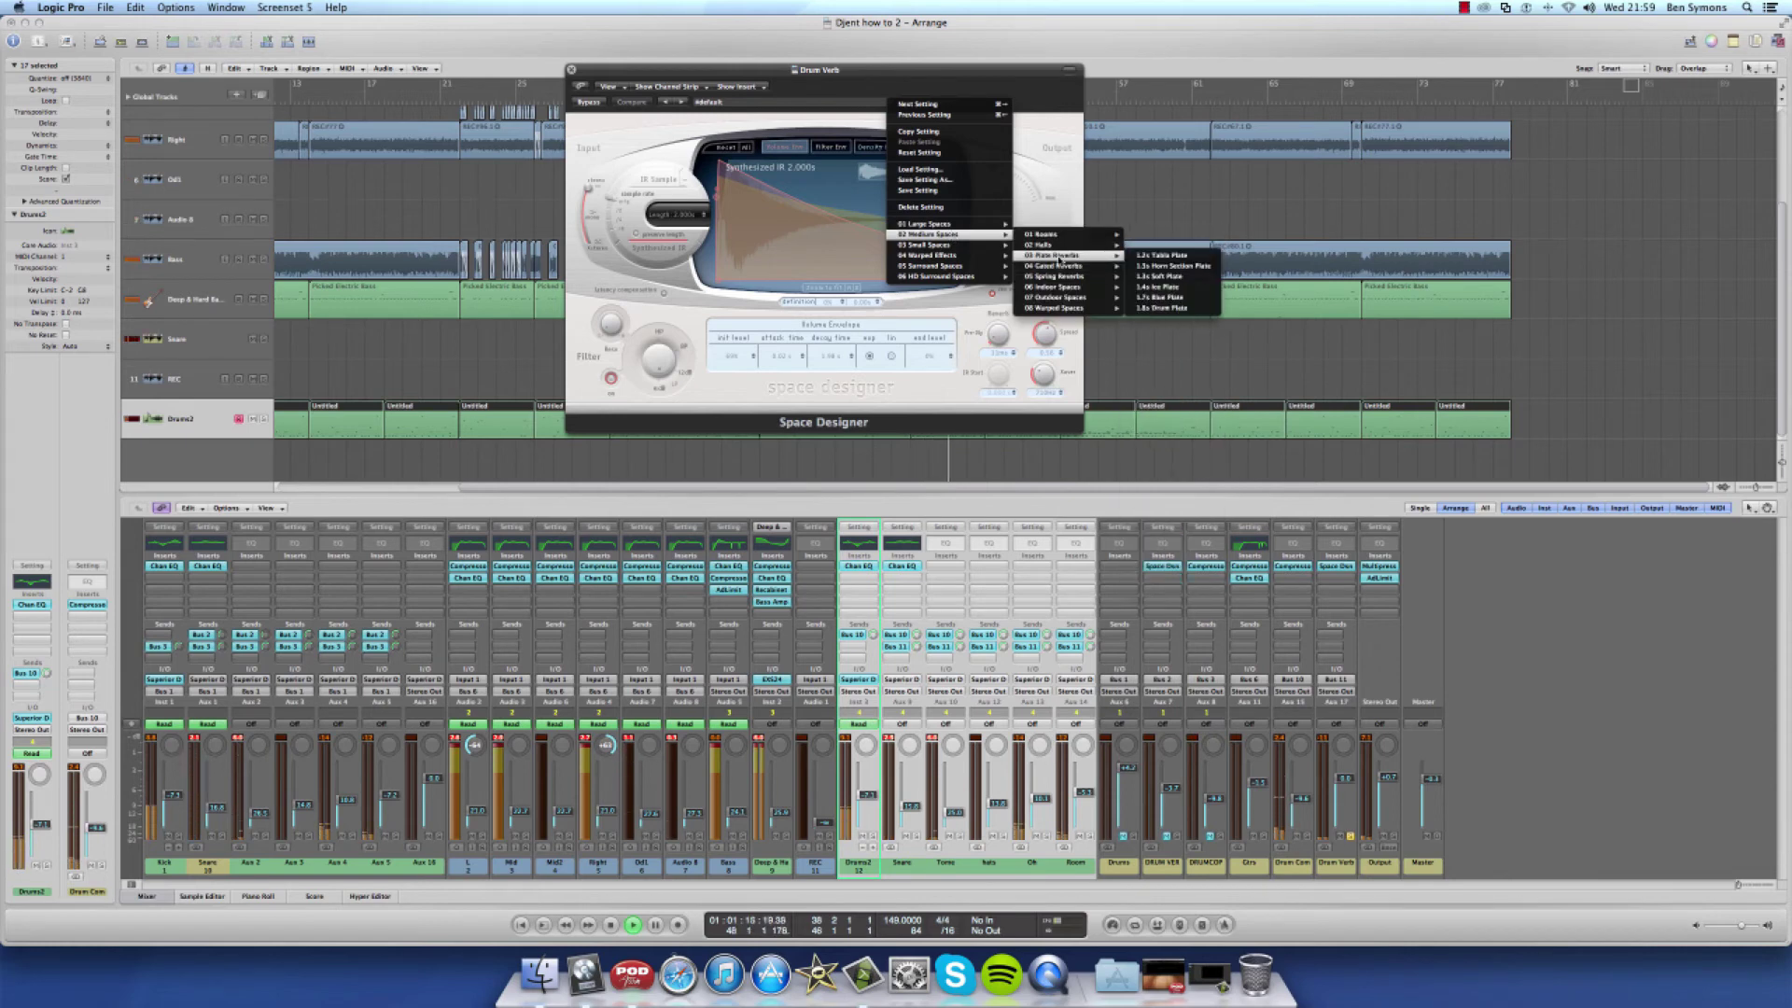
{"action": "left_click", "coordinate": [1171, 309]}
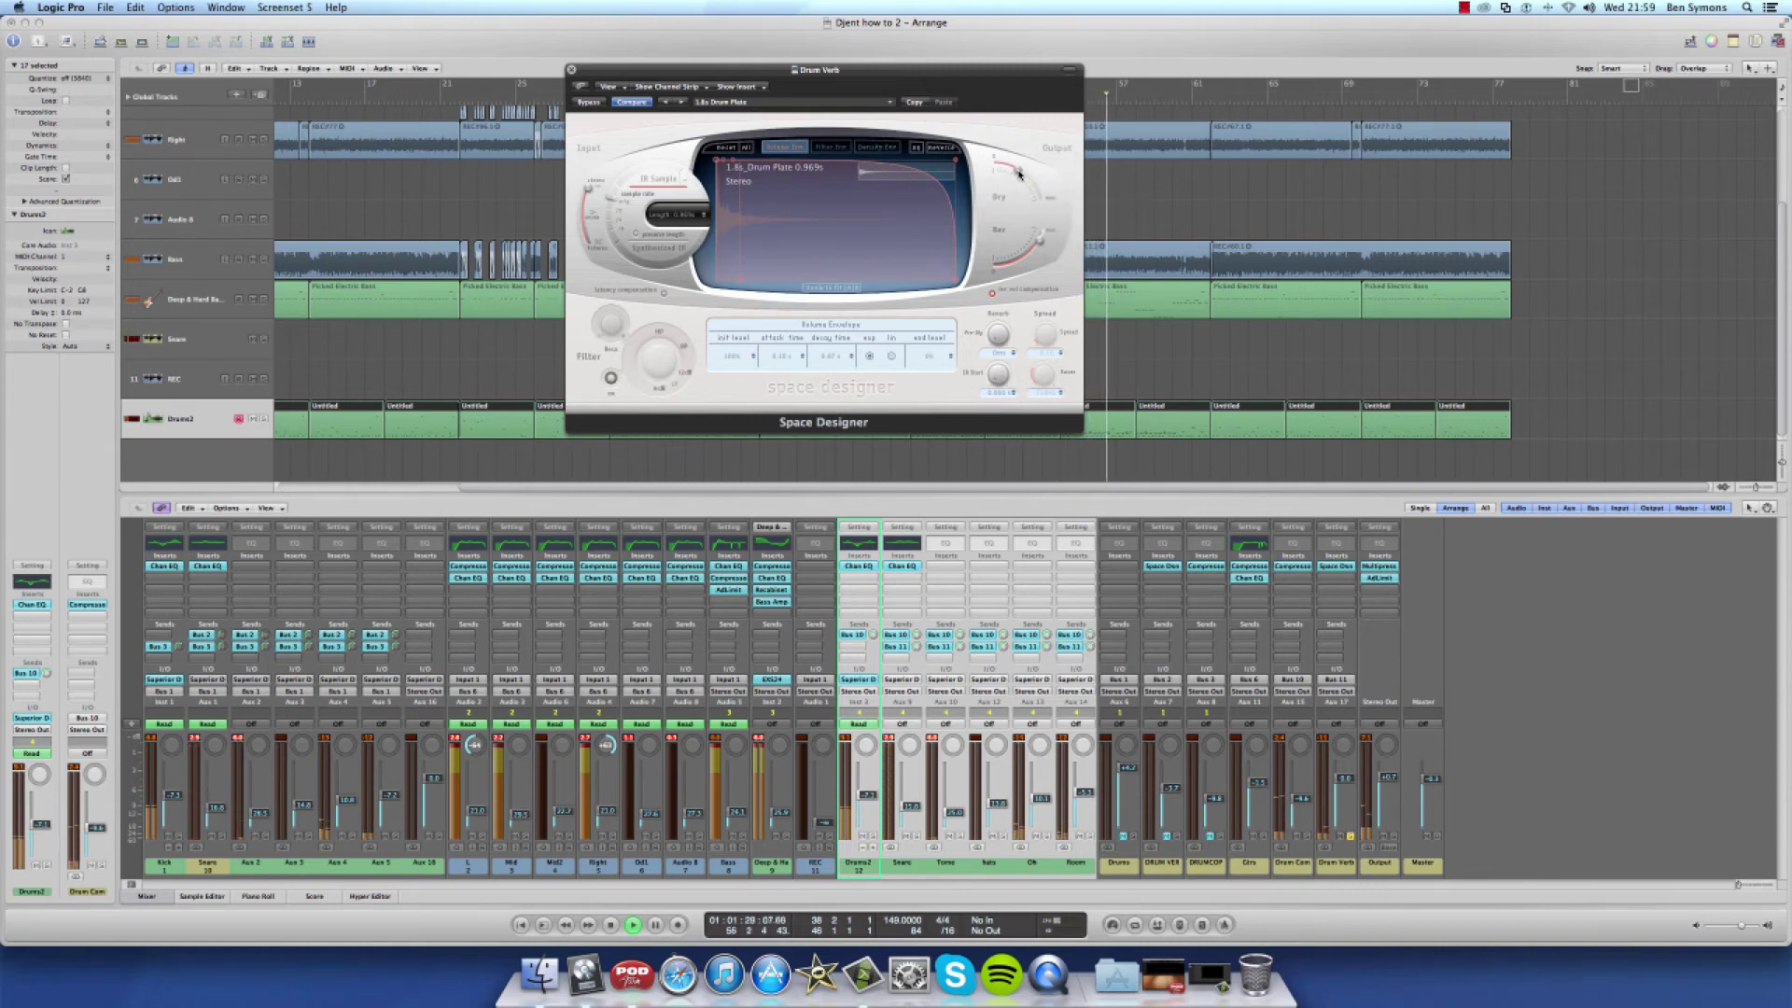
{"action": "left_click", "coordinate": [571, 70]}
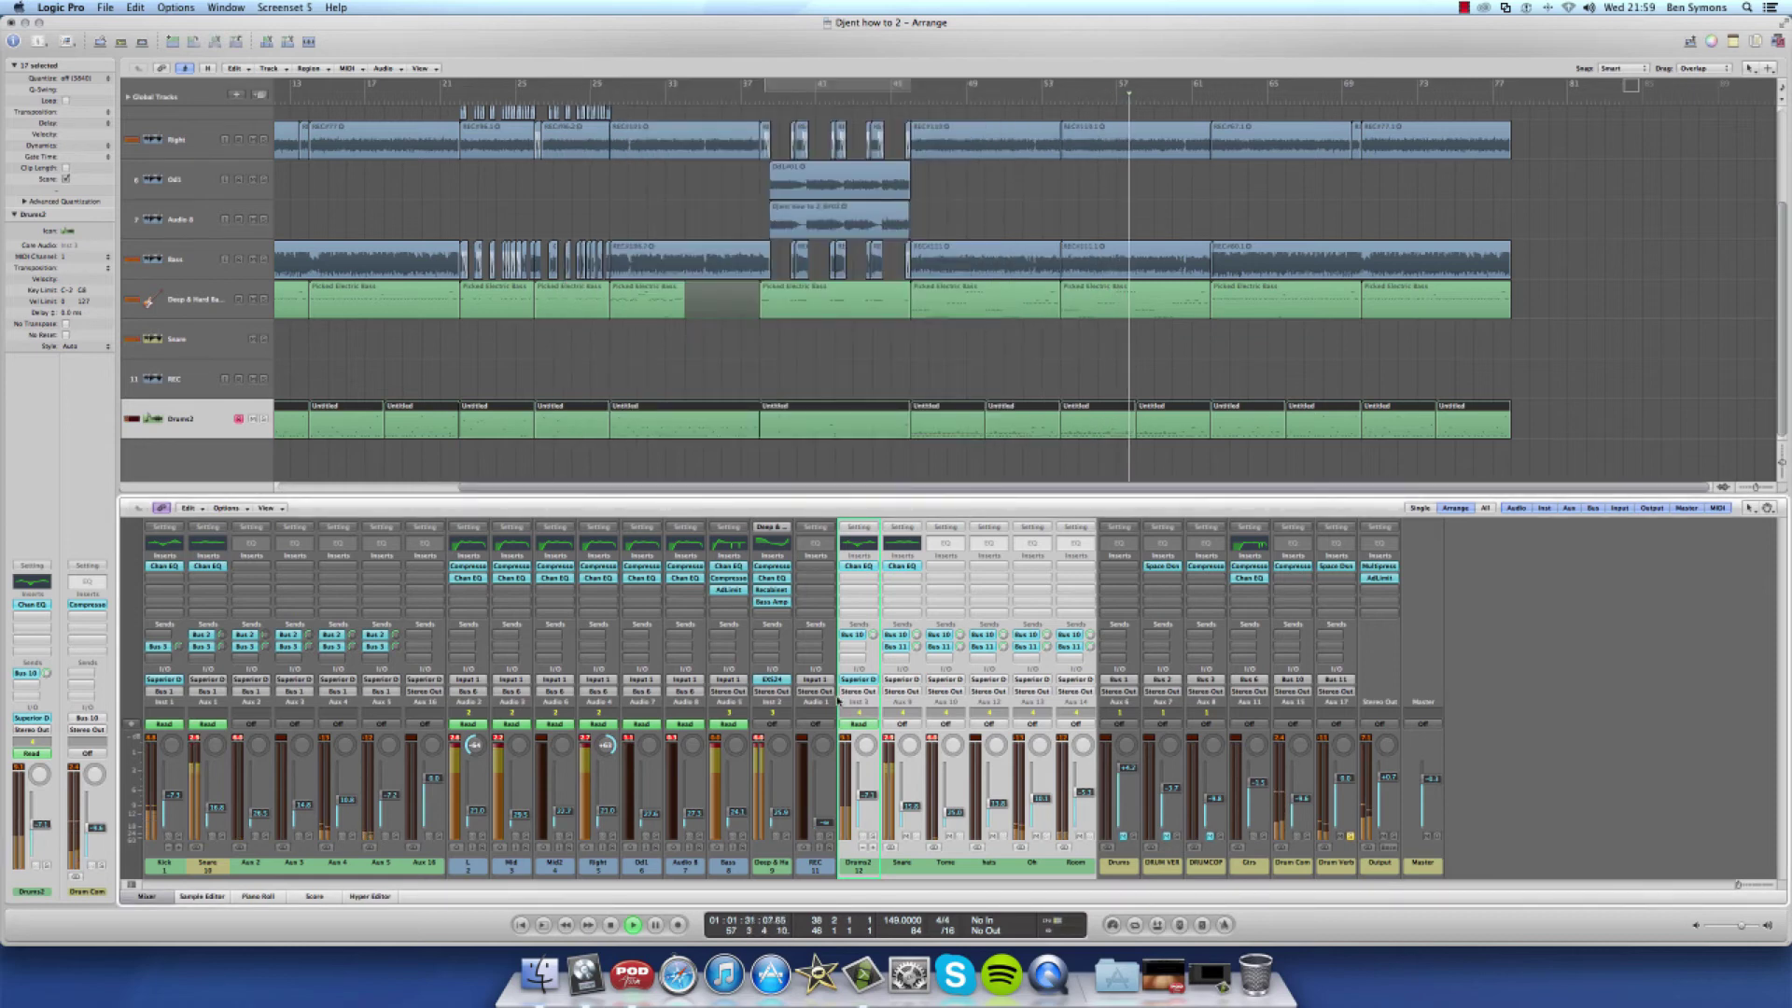
Select only the Snare aux and adjust its Bus 11 send level, auditioning the reverb during playback
{"action": "left_click", "coordinate": [901, 668]}
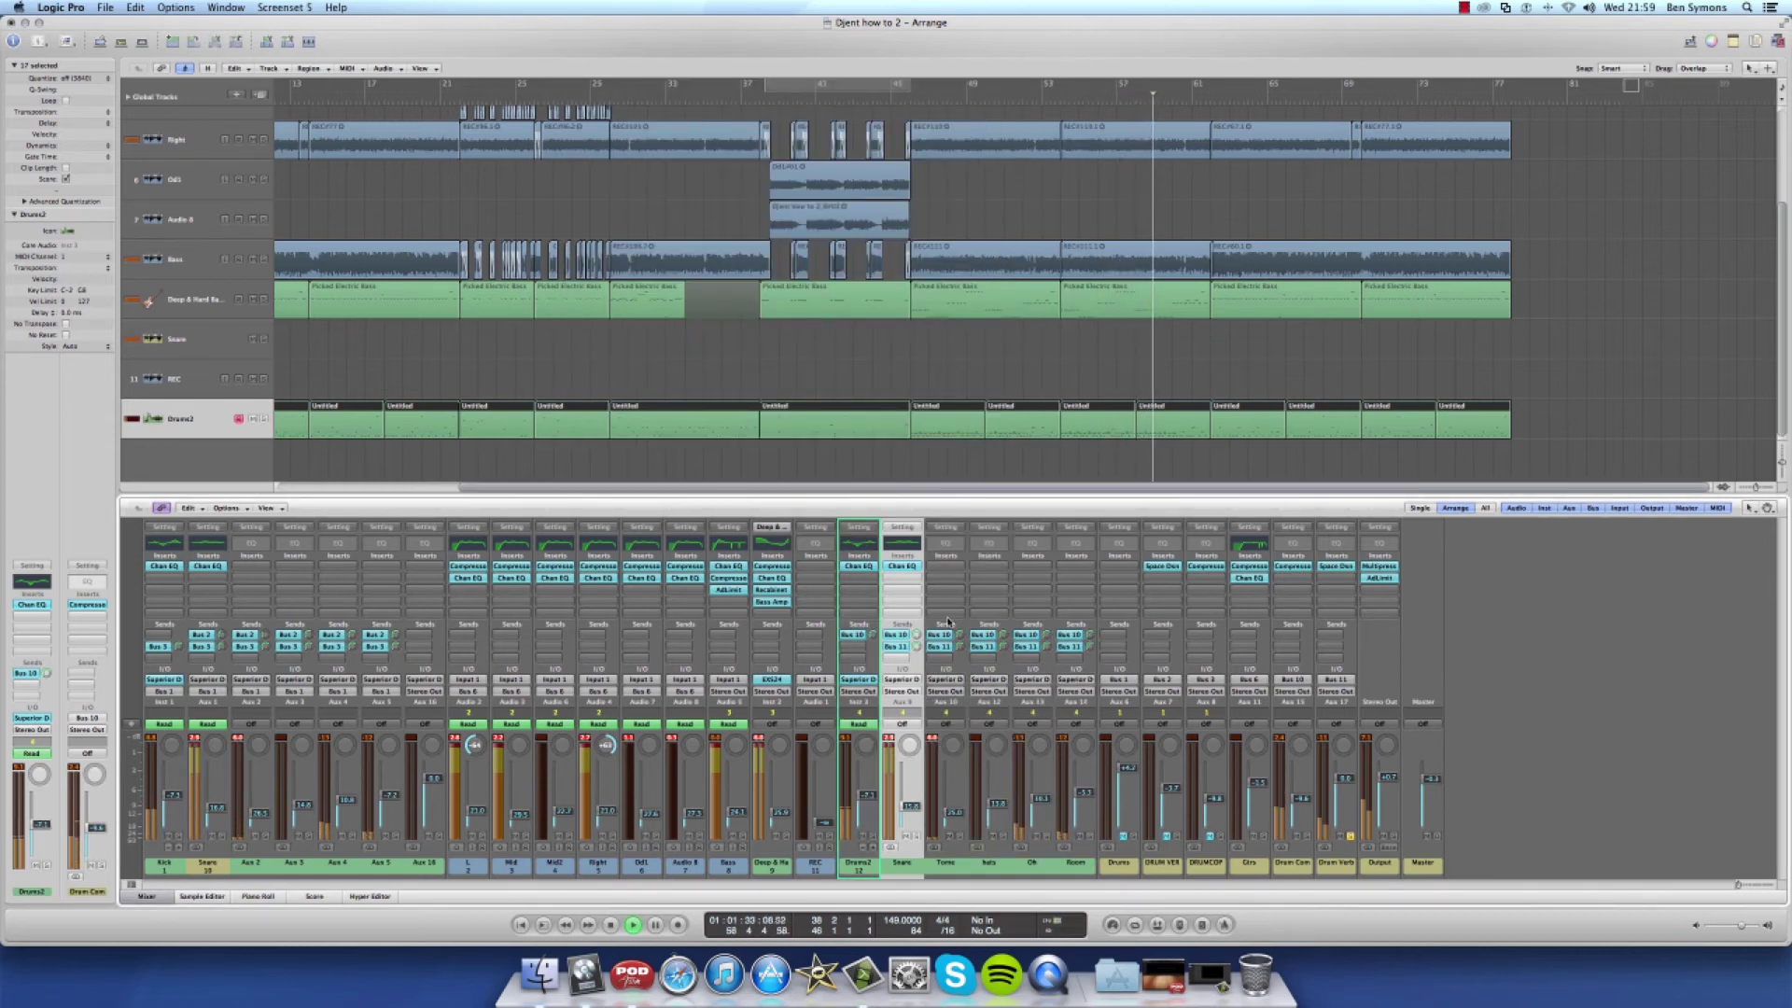
{"action": "key", "text": "space"}
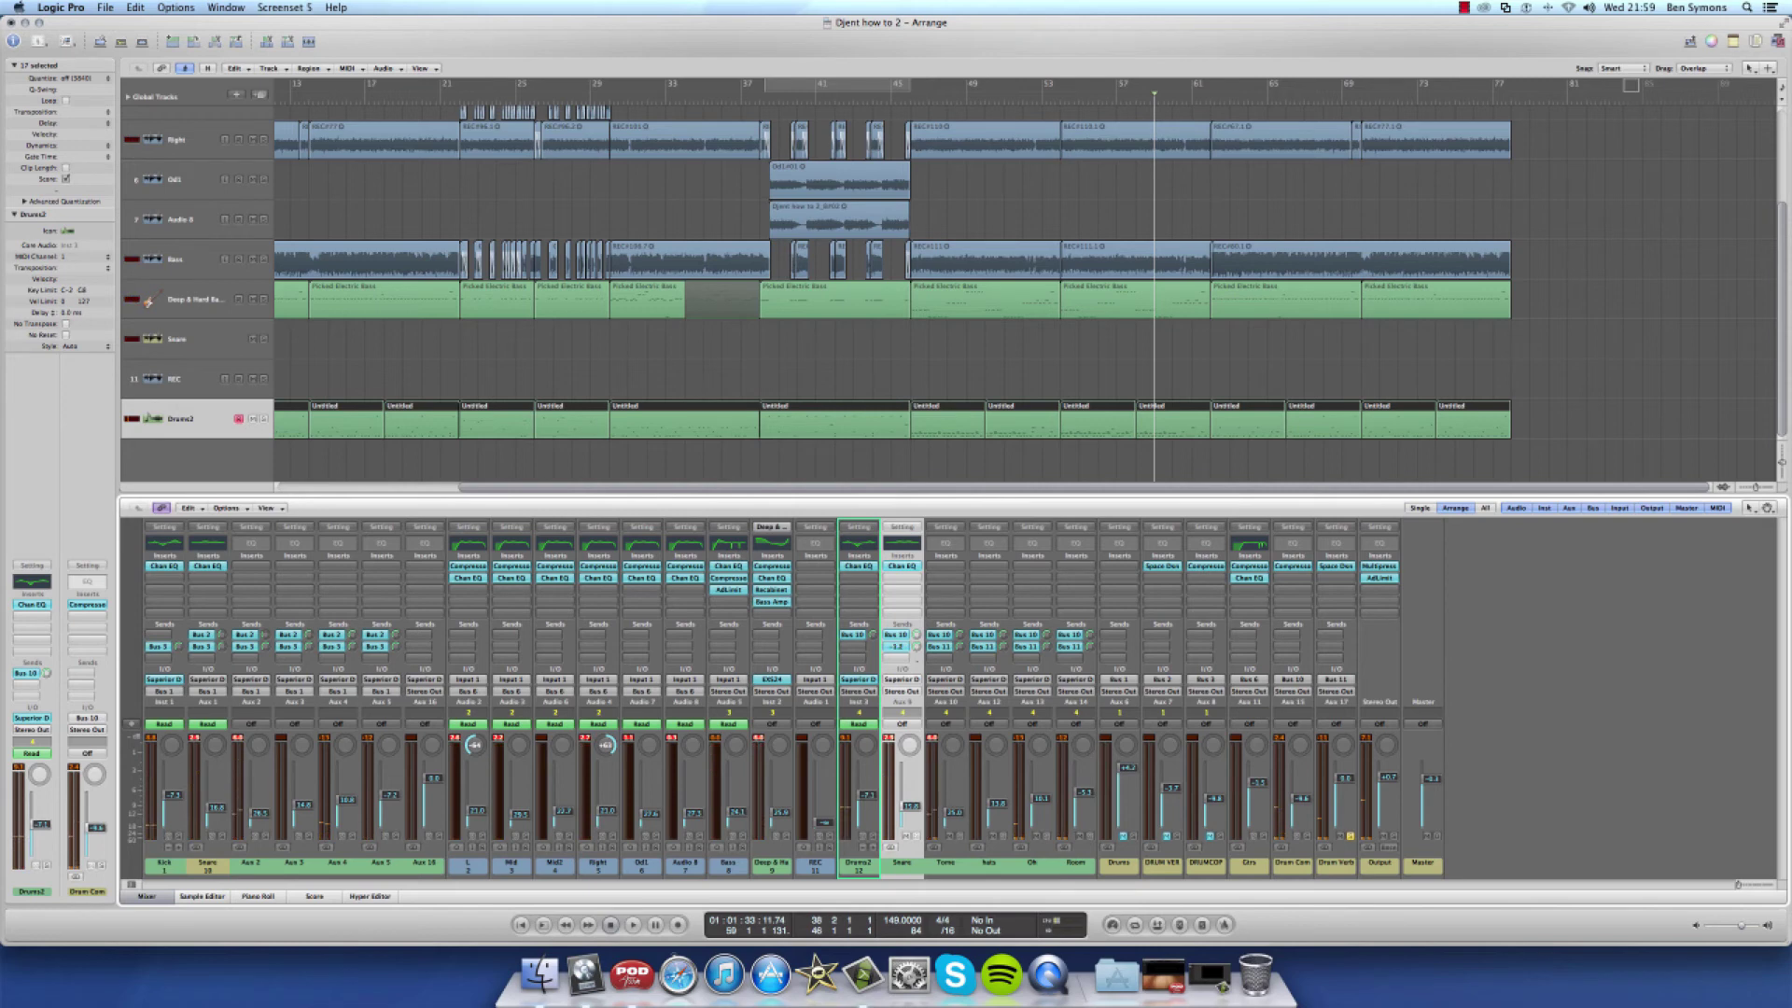
{"action": "key", "text": "space"}
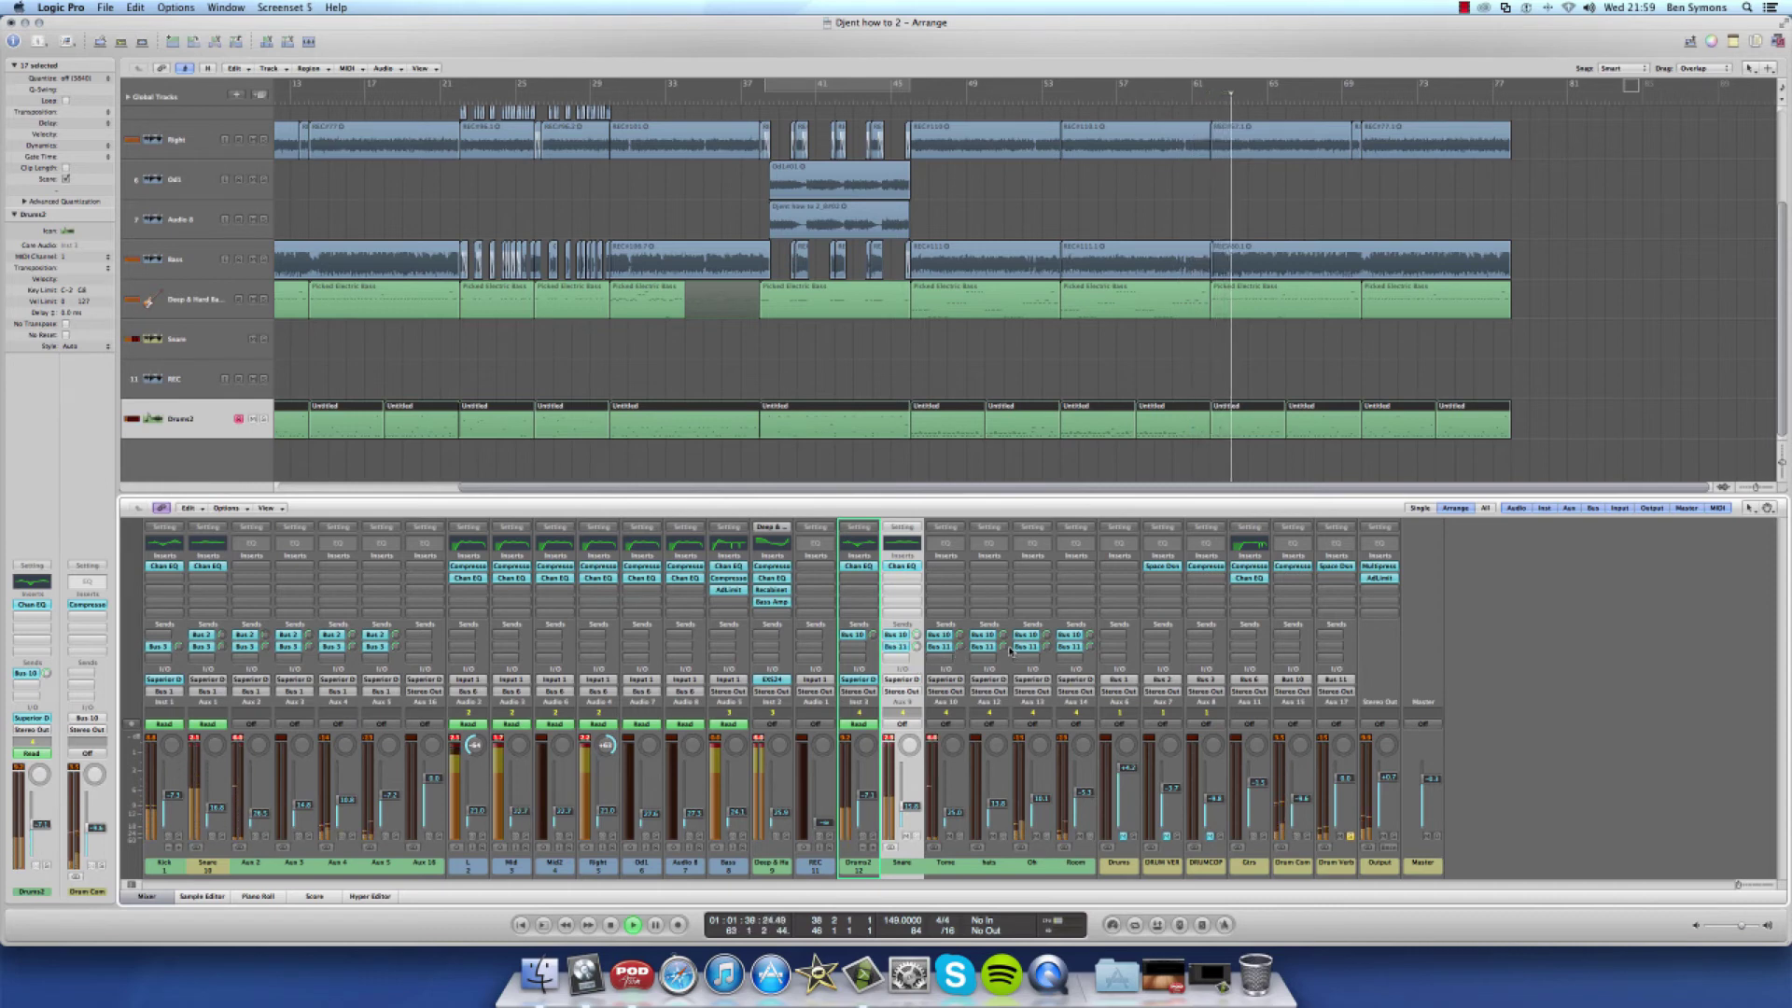
{"action": "left_click_drag", "start_coordinate": [916, 647], "coordinate": [917, 650]}
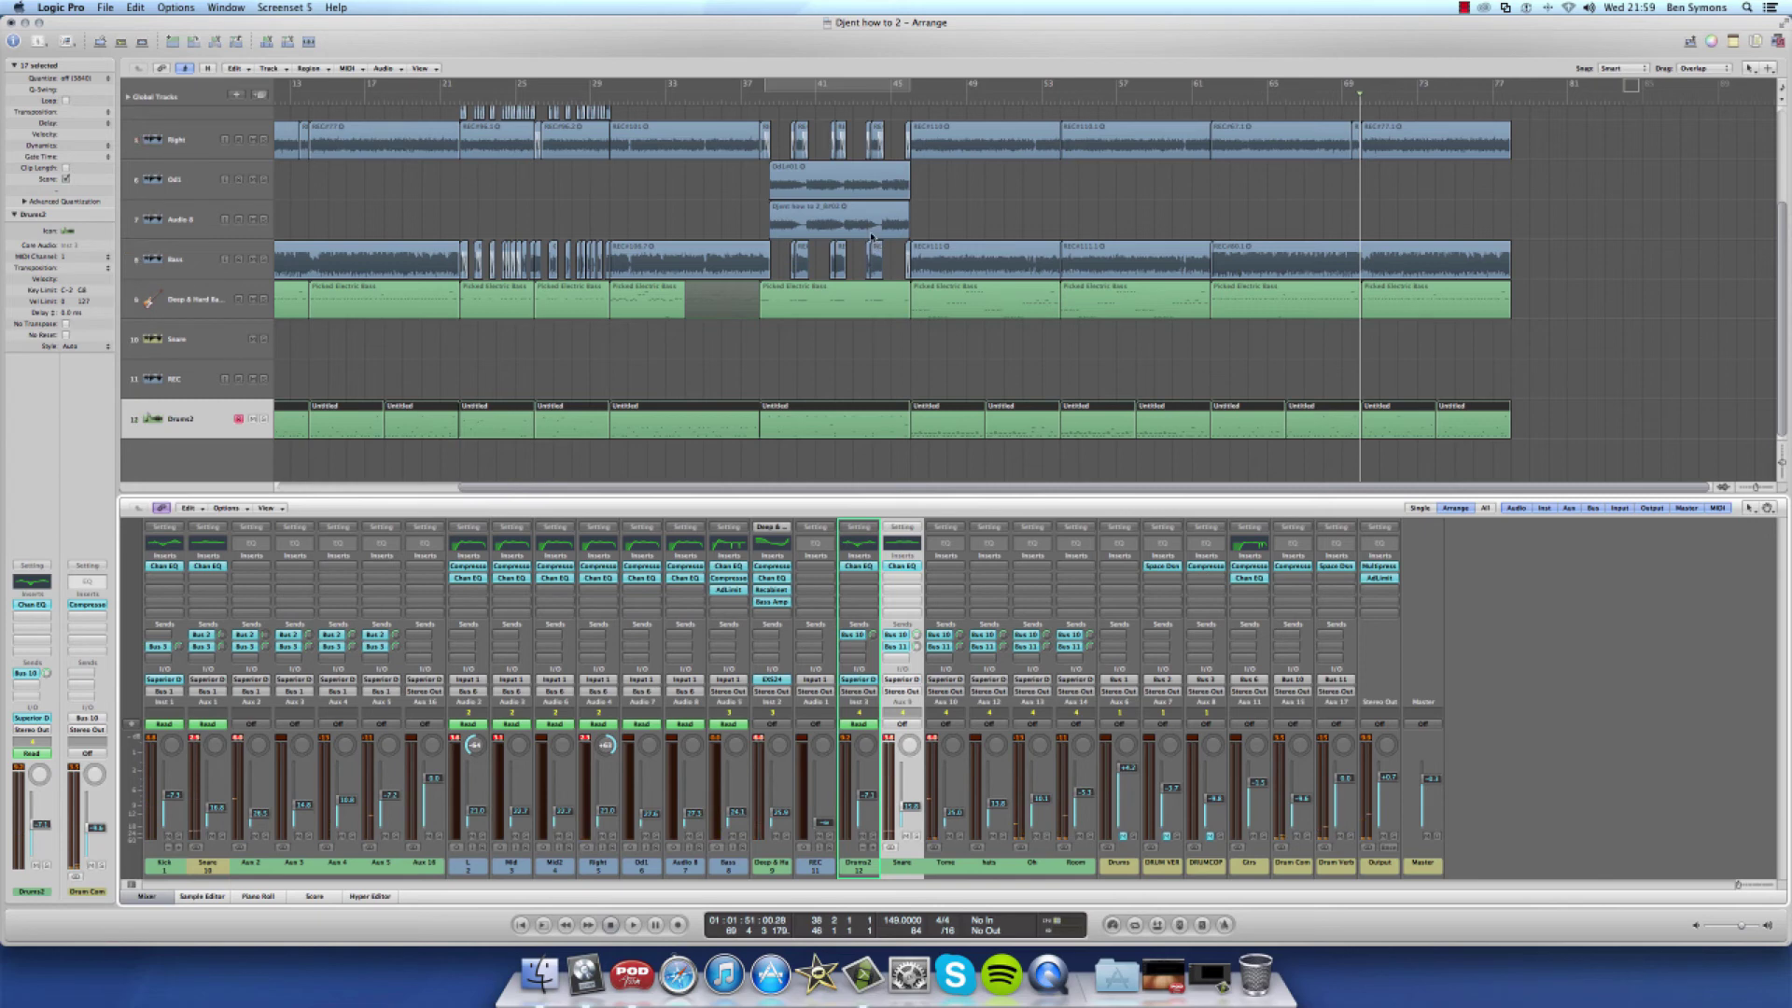
Solo Drums2 through Room with the Drum Comp bus, play from about bar 18, and pull down the Drum Comp and Drum Verb faders
{"action": "left_click_drag", "start_coordinate": [863, 877], "coordinate": [1070, 872]}
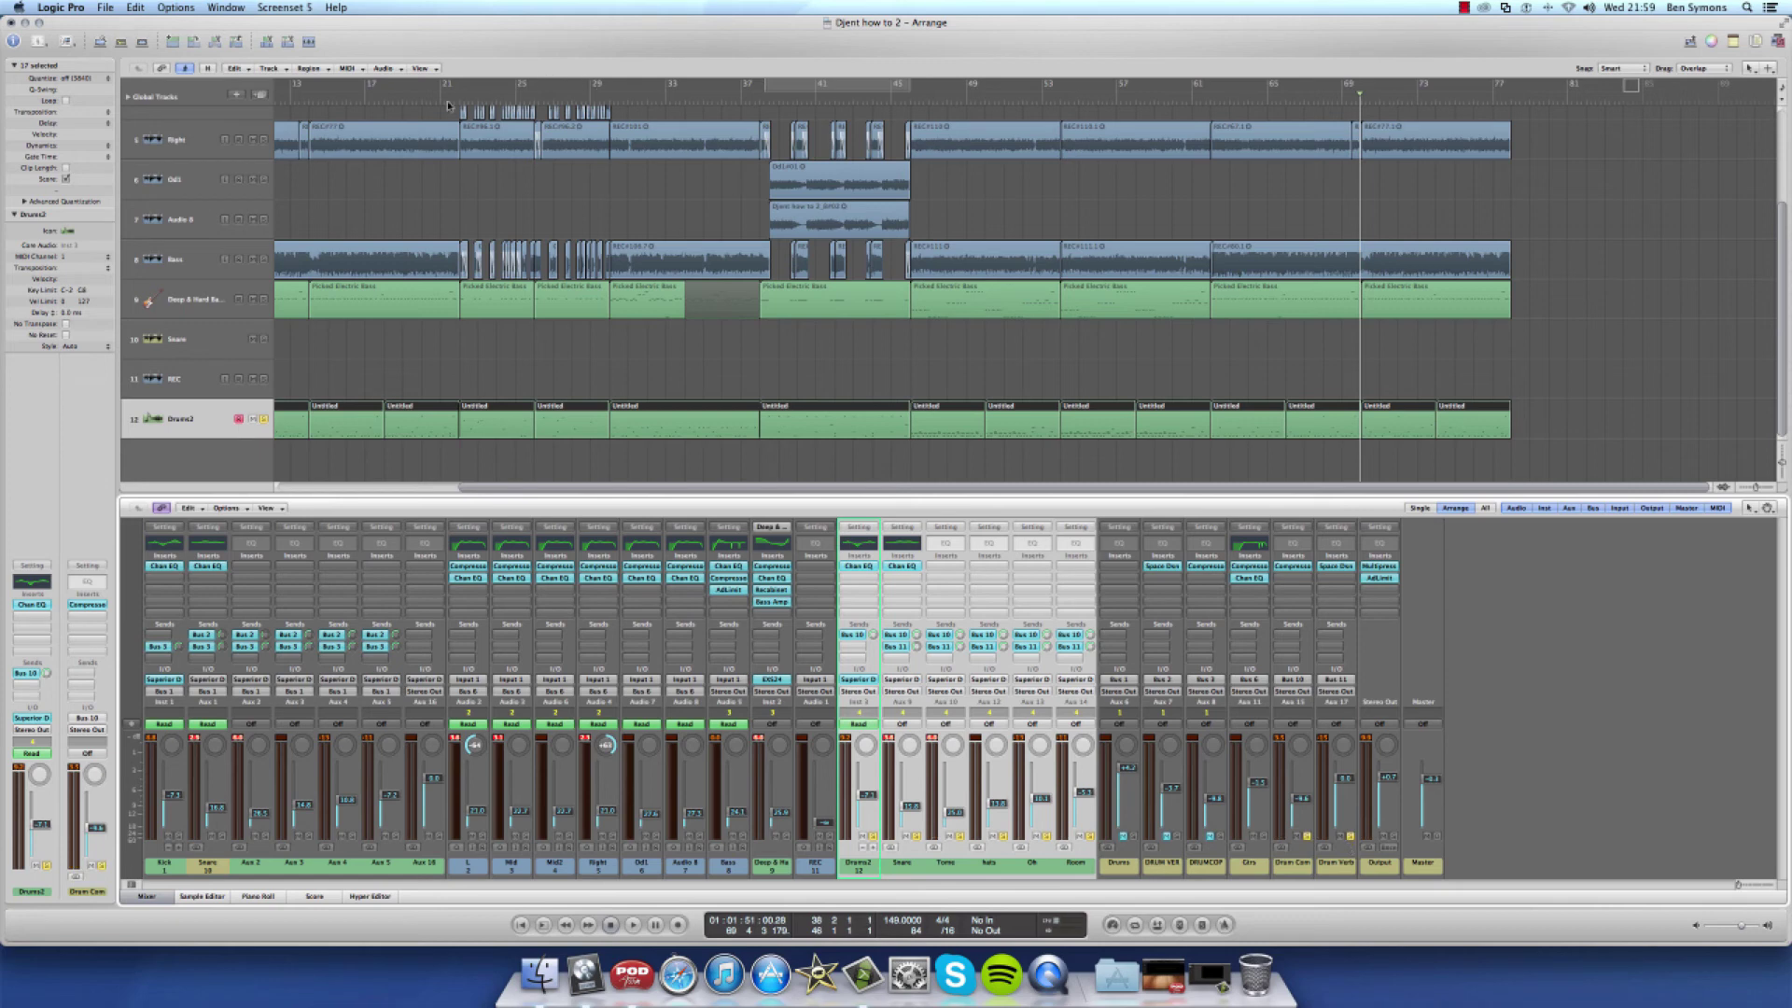
{"action": "double_click", "coordinate": [383, 100]}
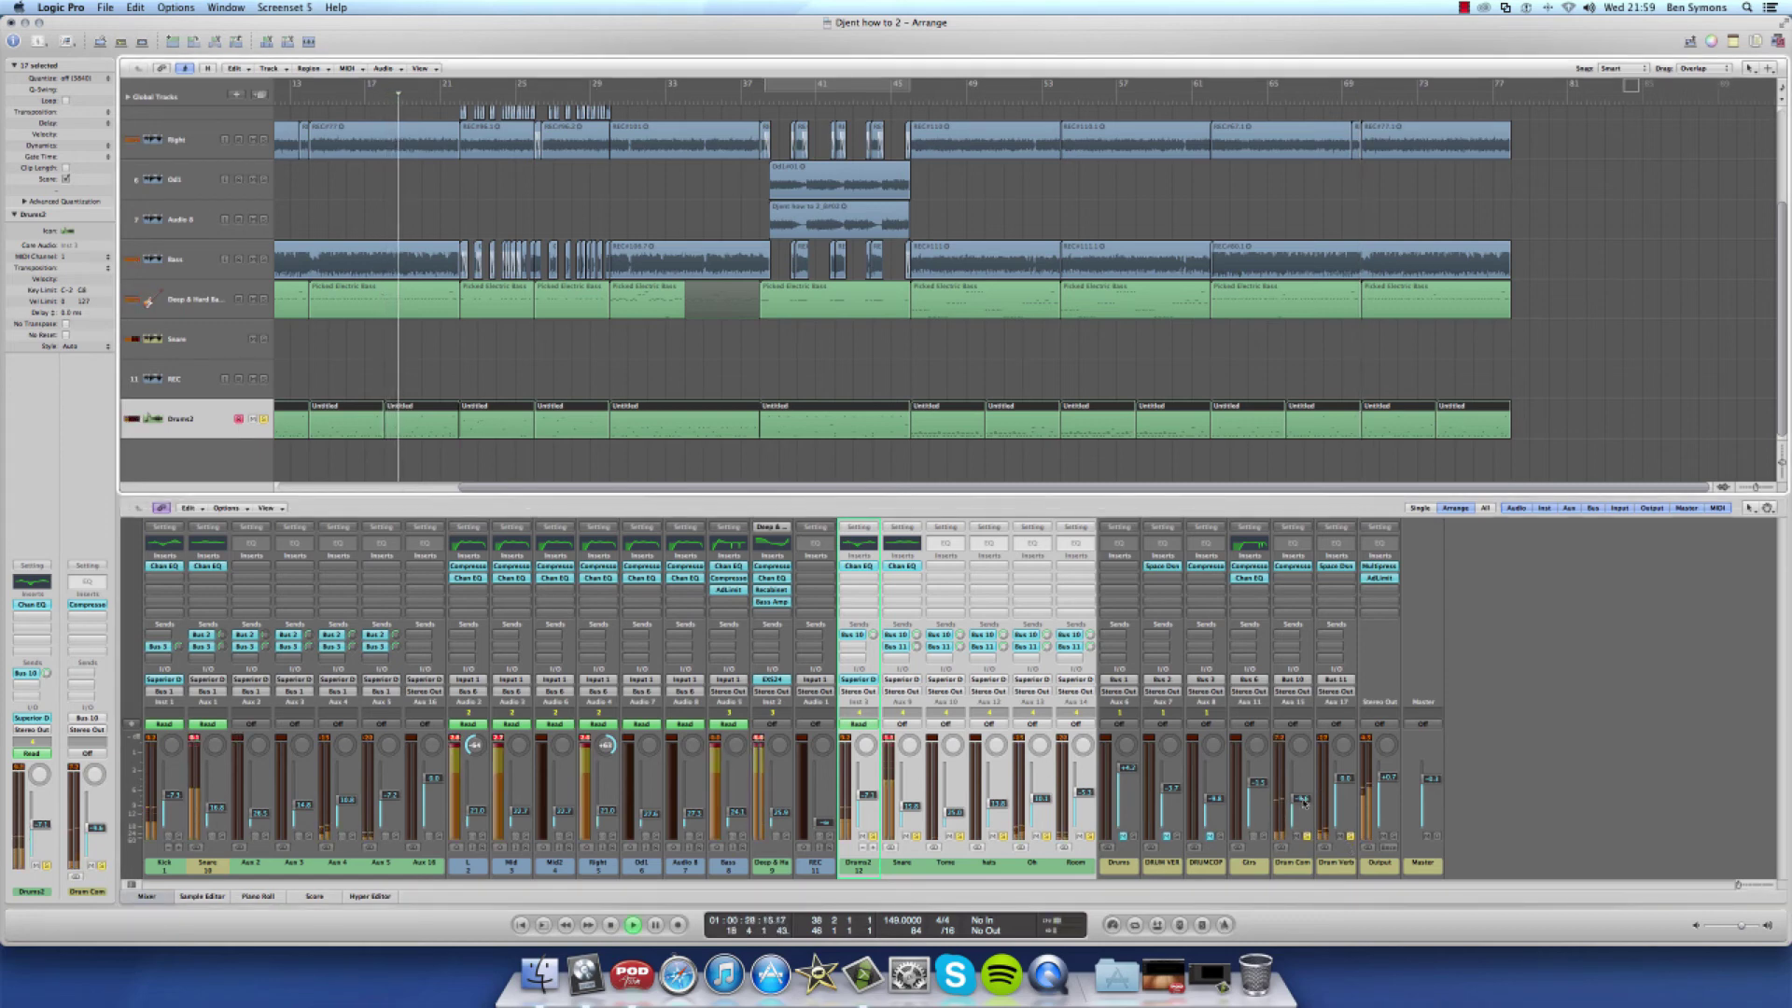
{"action": "left_click_drag", "start_coordinate": [1302, 801], "coordinate": [1303, 826]}
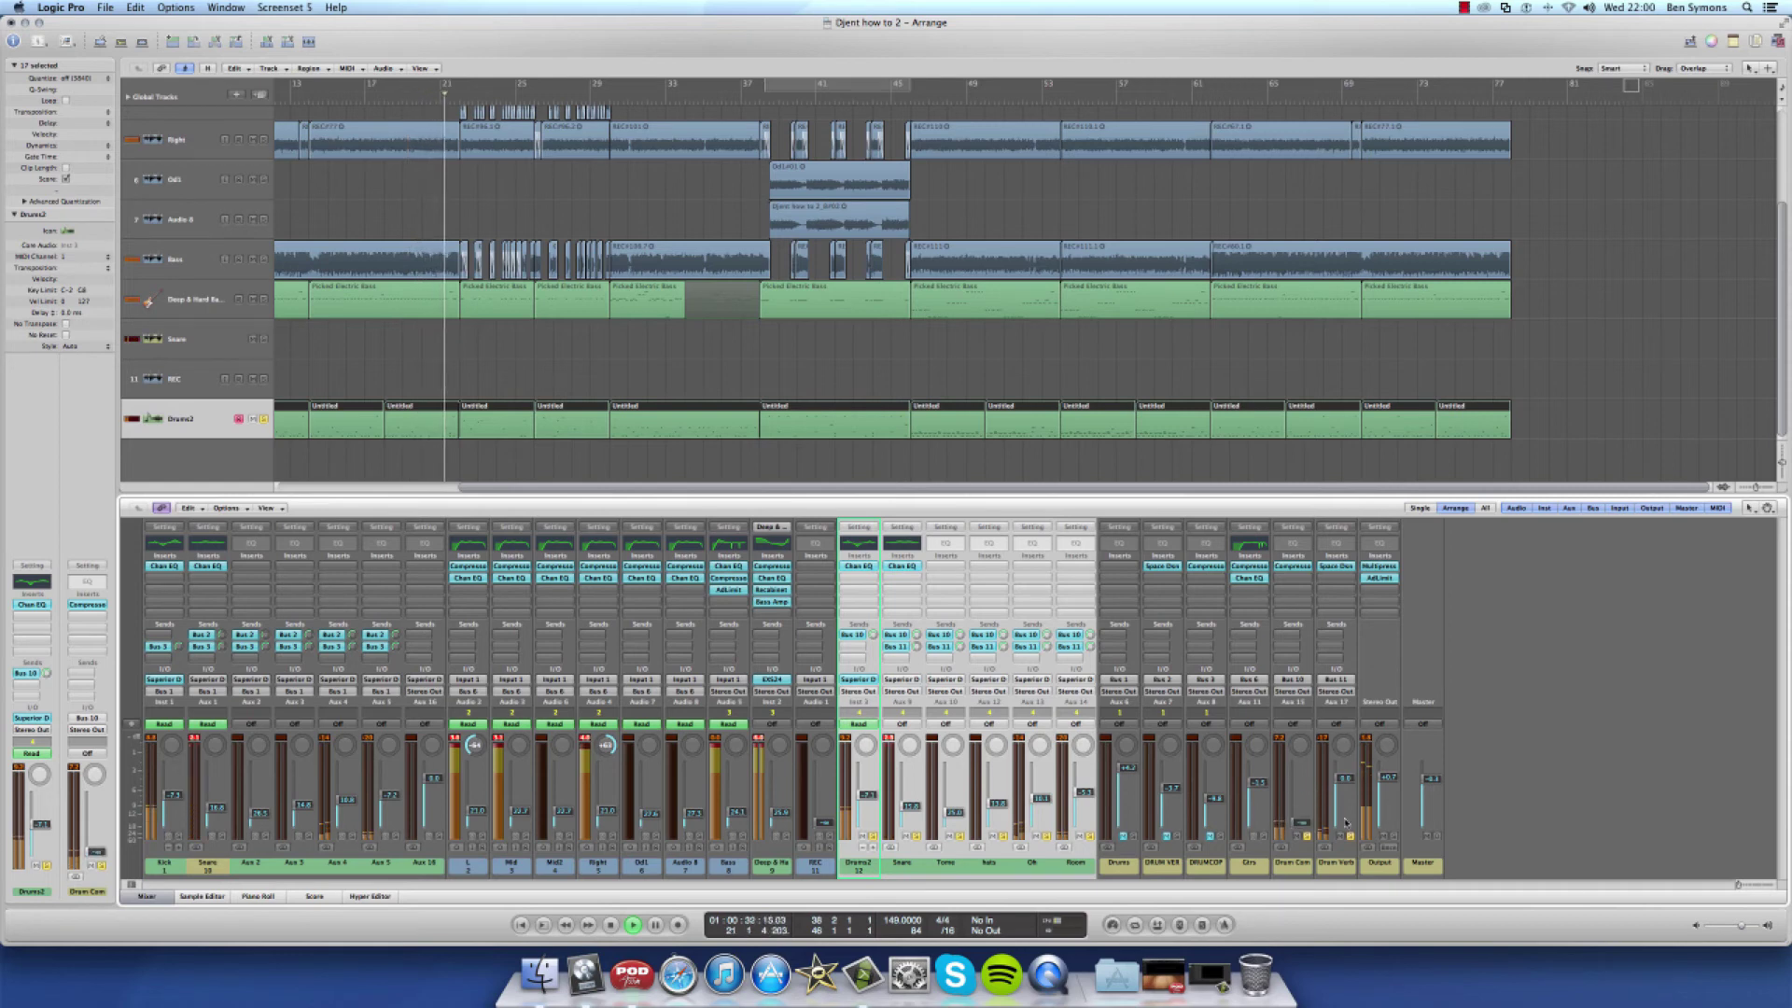
{"action": "left_click", "coordinate": [1345, 822]}
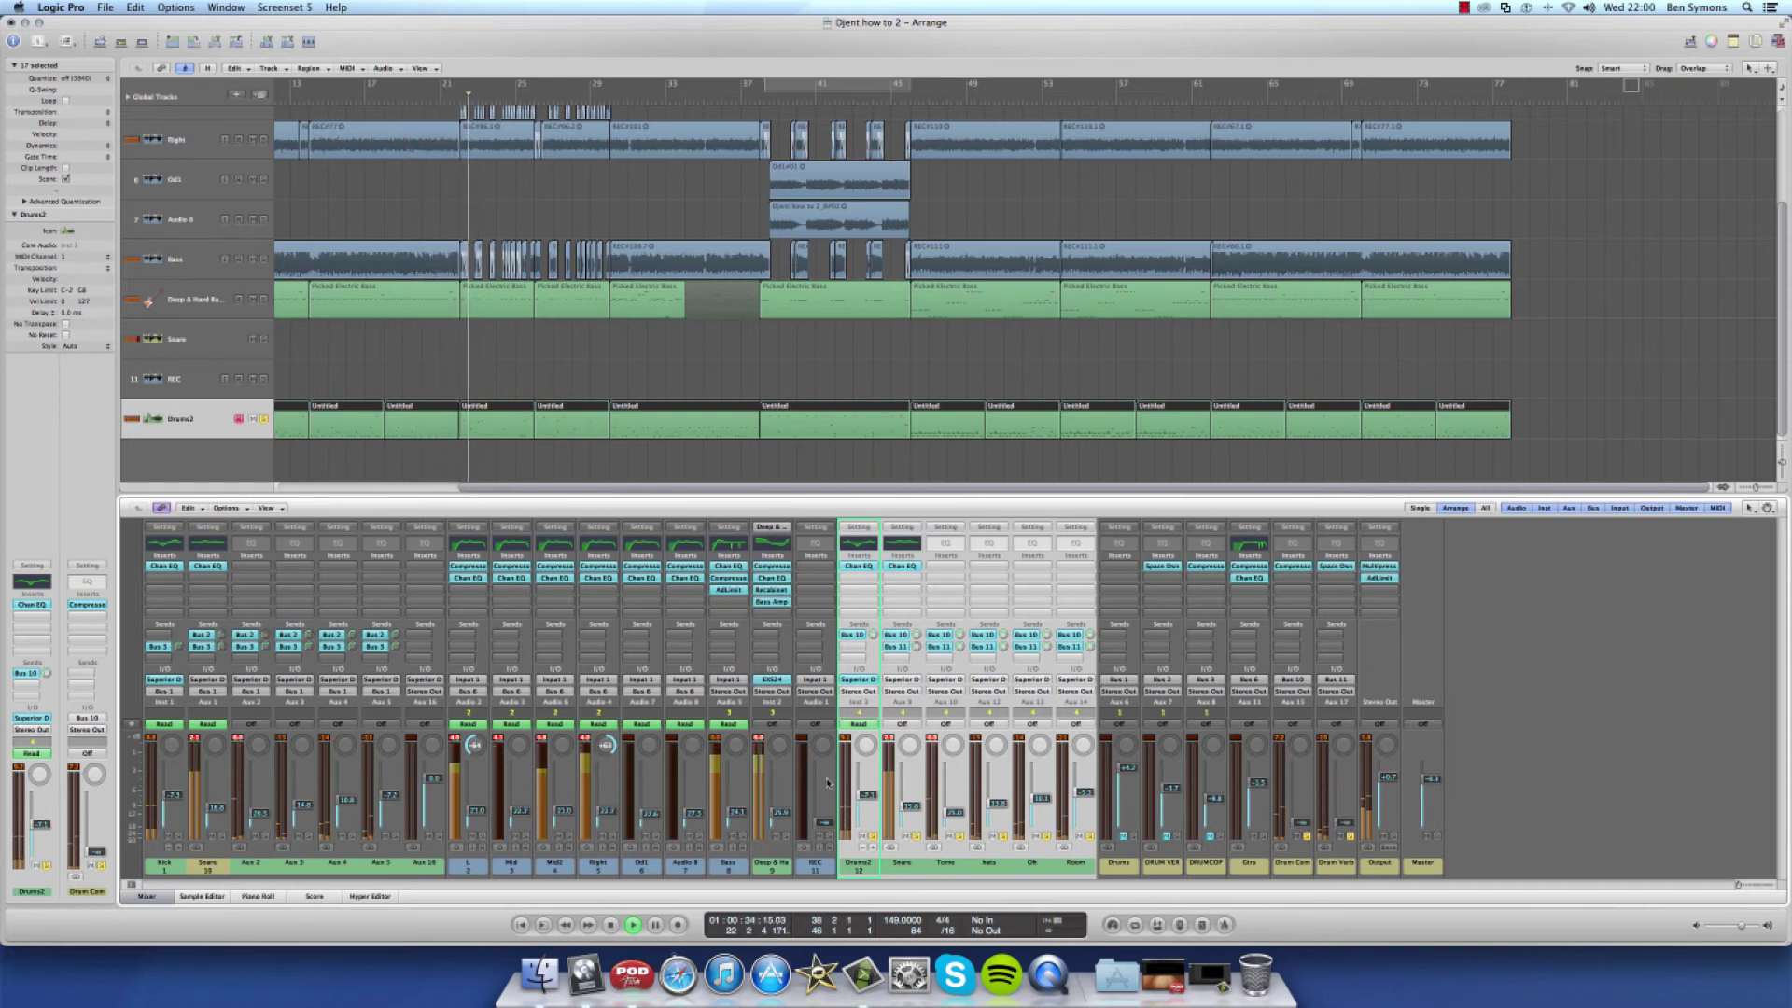
Raise the faders of Drums2 through Room together and bring the Drum Comp and Drum Verb faders back up
{"action": "left_click_drag", "start_coordinate": [868, 795], "coordinate": [867, 779]}
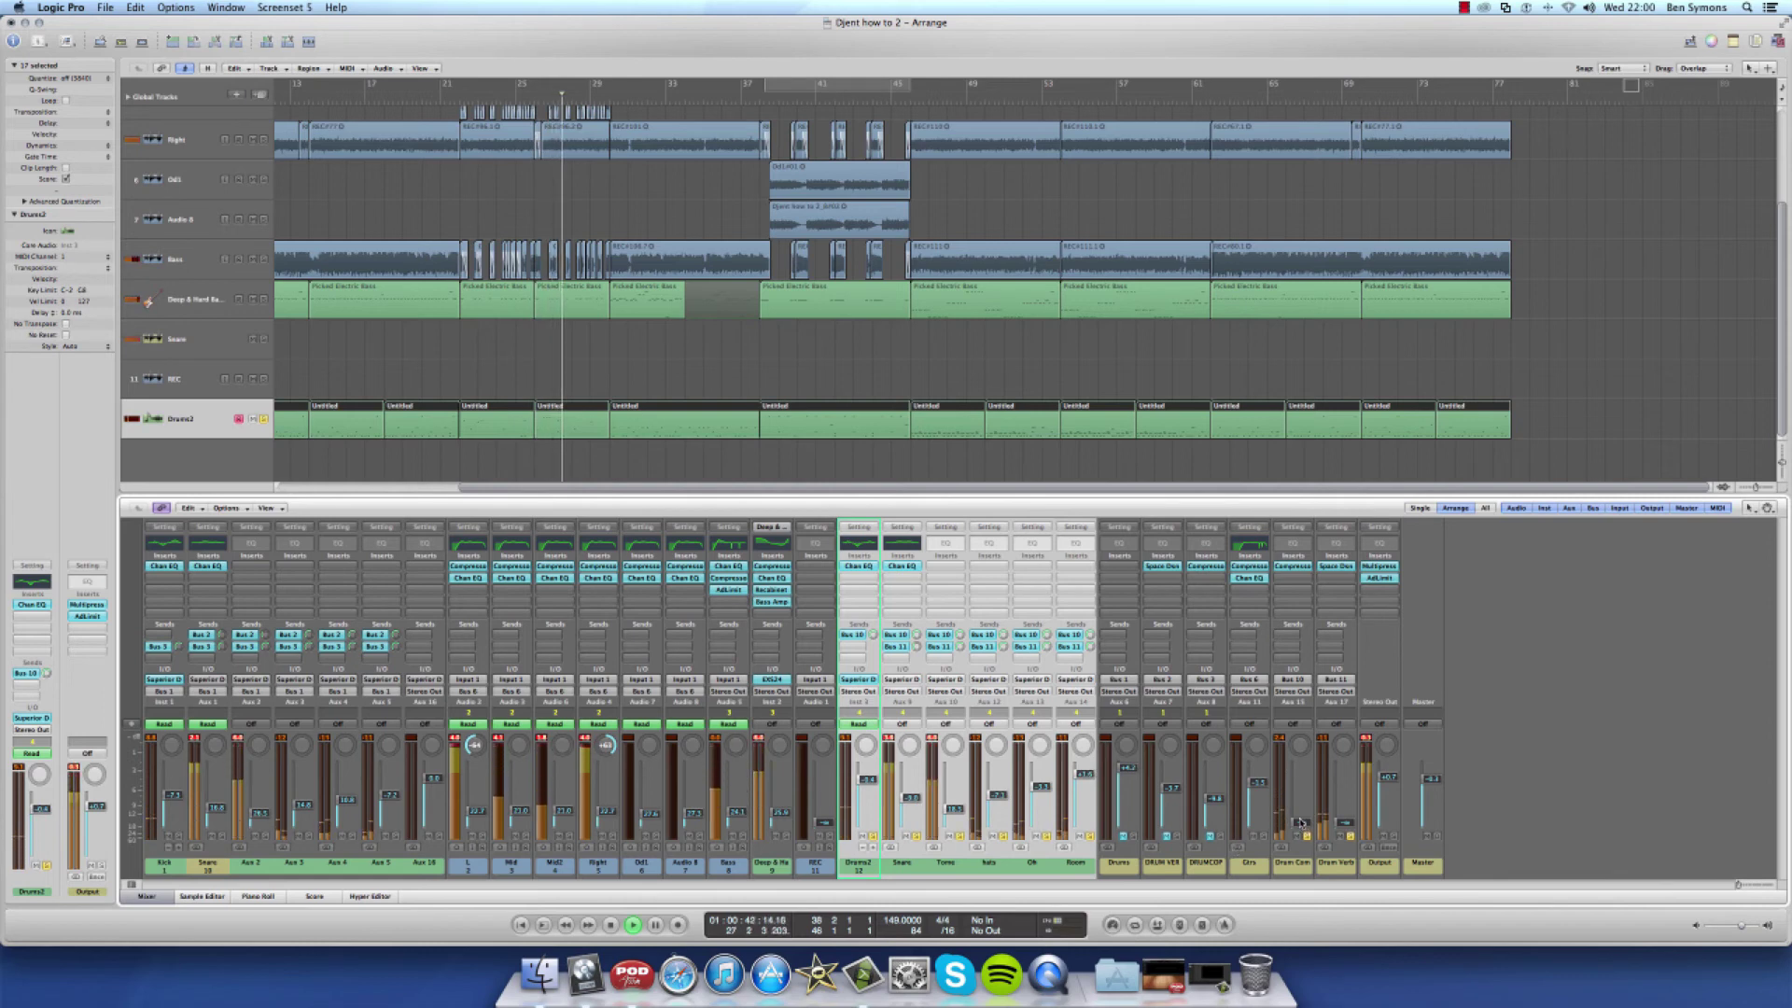
{"action": "left_click_drag", "start_coordinate": [1301, 823], "coordinate": [1301, 787]}
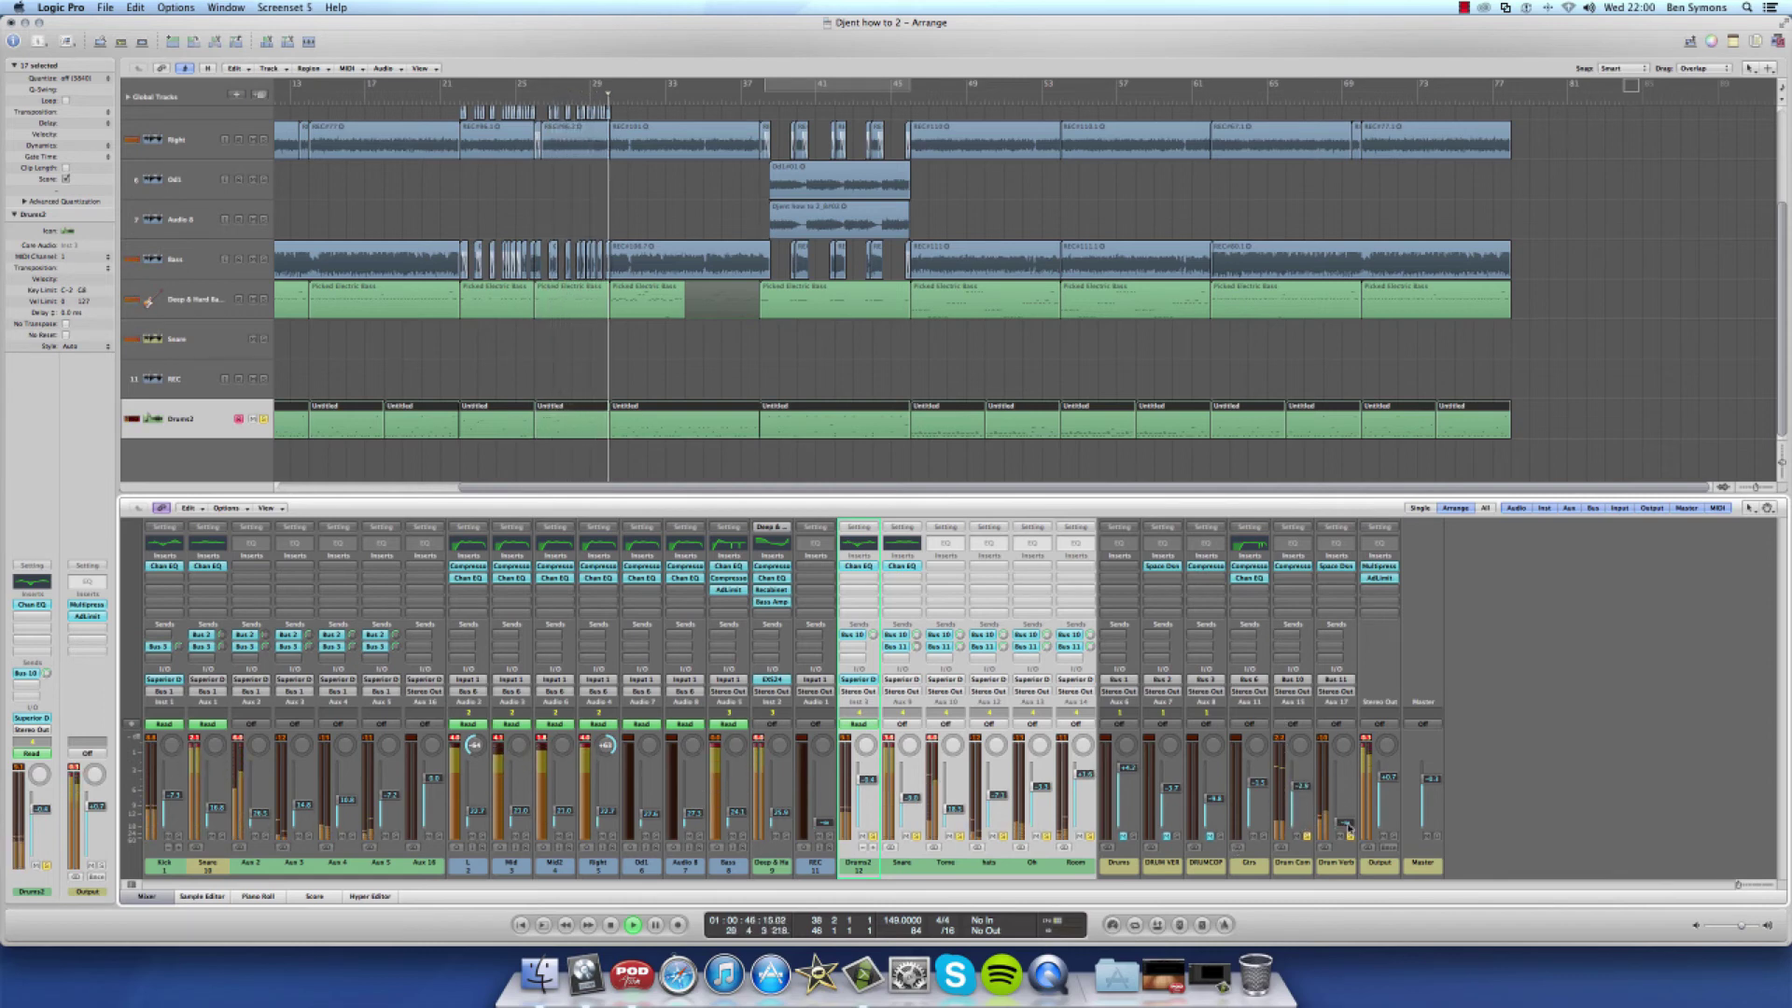
{"action": "left_click_drag", "start_coordinate": [1348, 825], "coordinate": [1345, 791]}
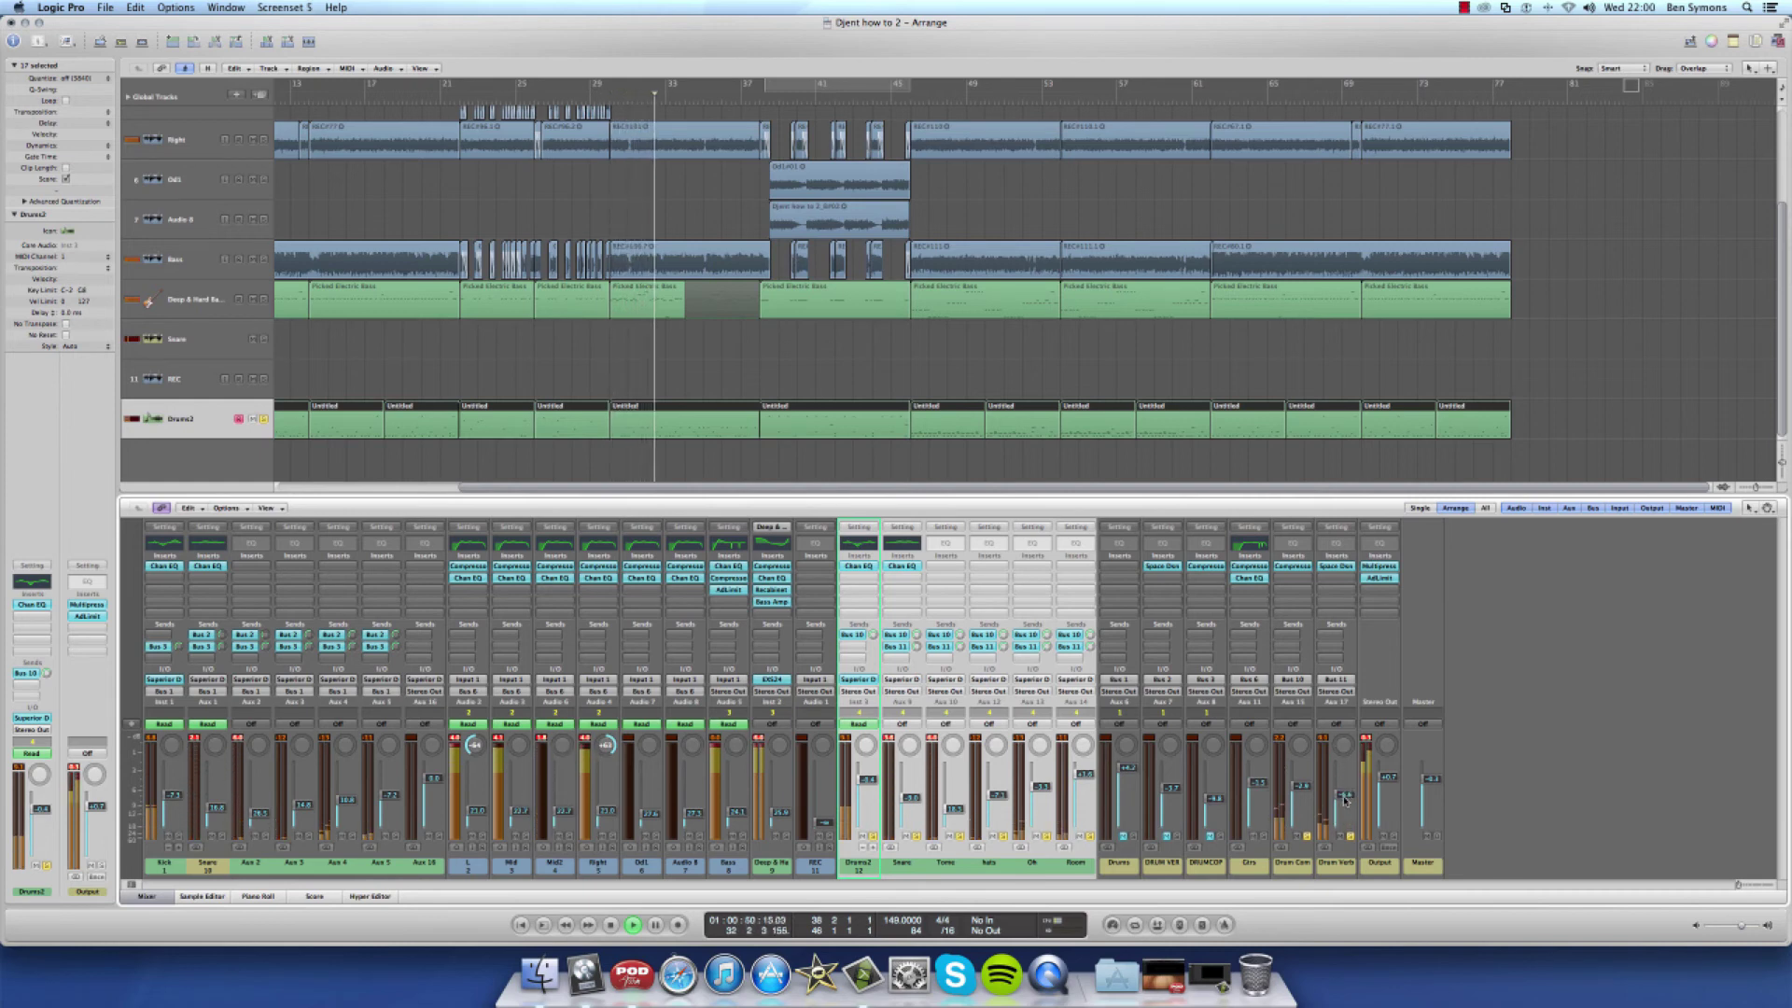
Reopen Space Designer on Drum Verb, adjust its reverb output level, and close the window
{"action": "left_click", "coordinate": [1327, 569]}
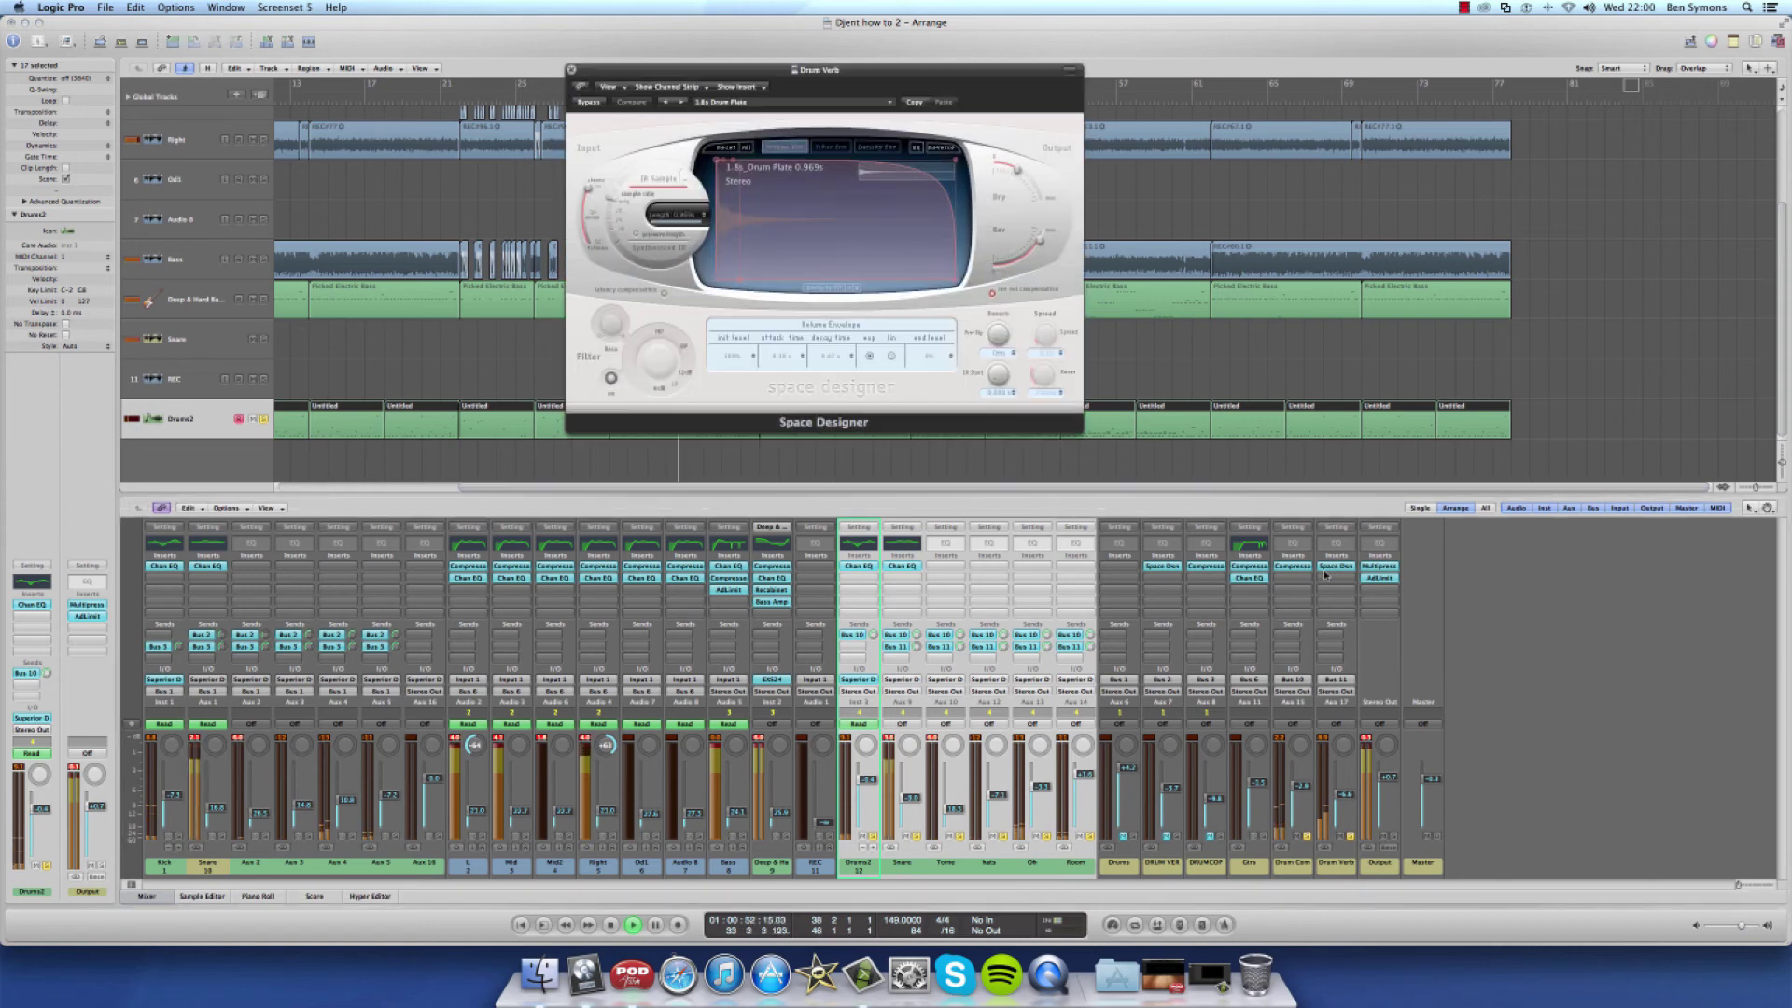
{"action": "left_click_drag", "start_coordinate": [1042, 241], "coordinate": [1024, 215]}
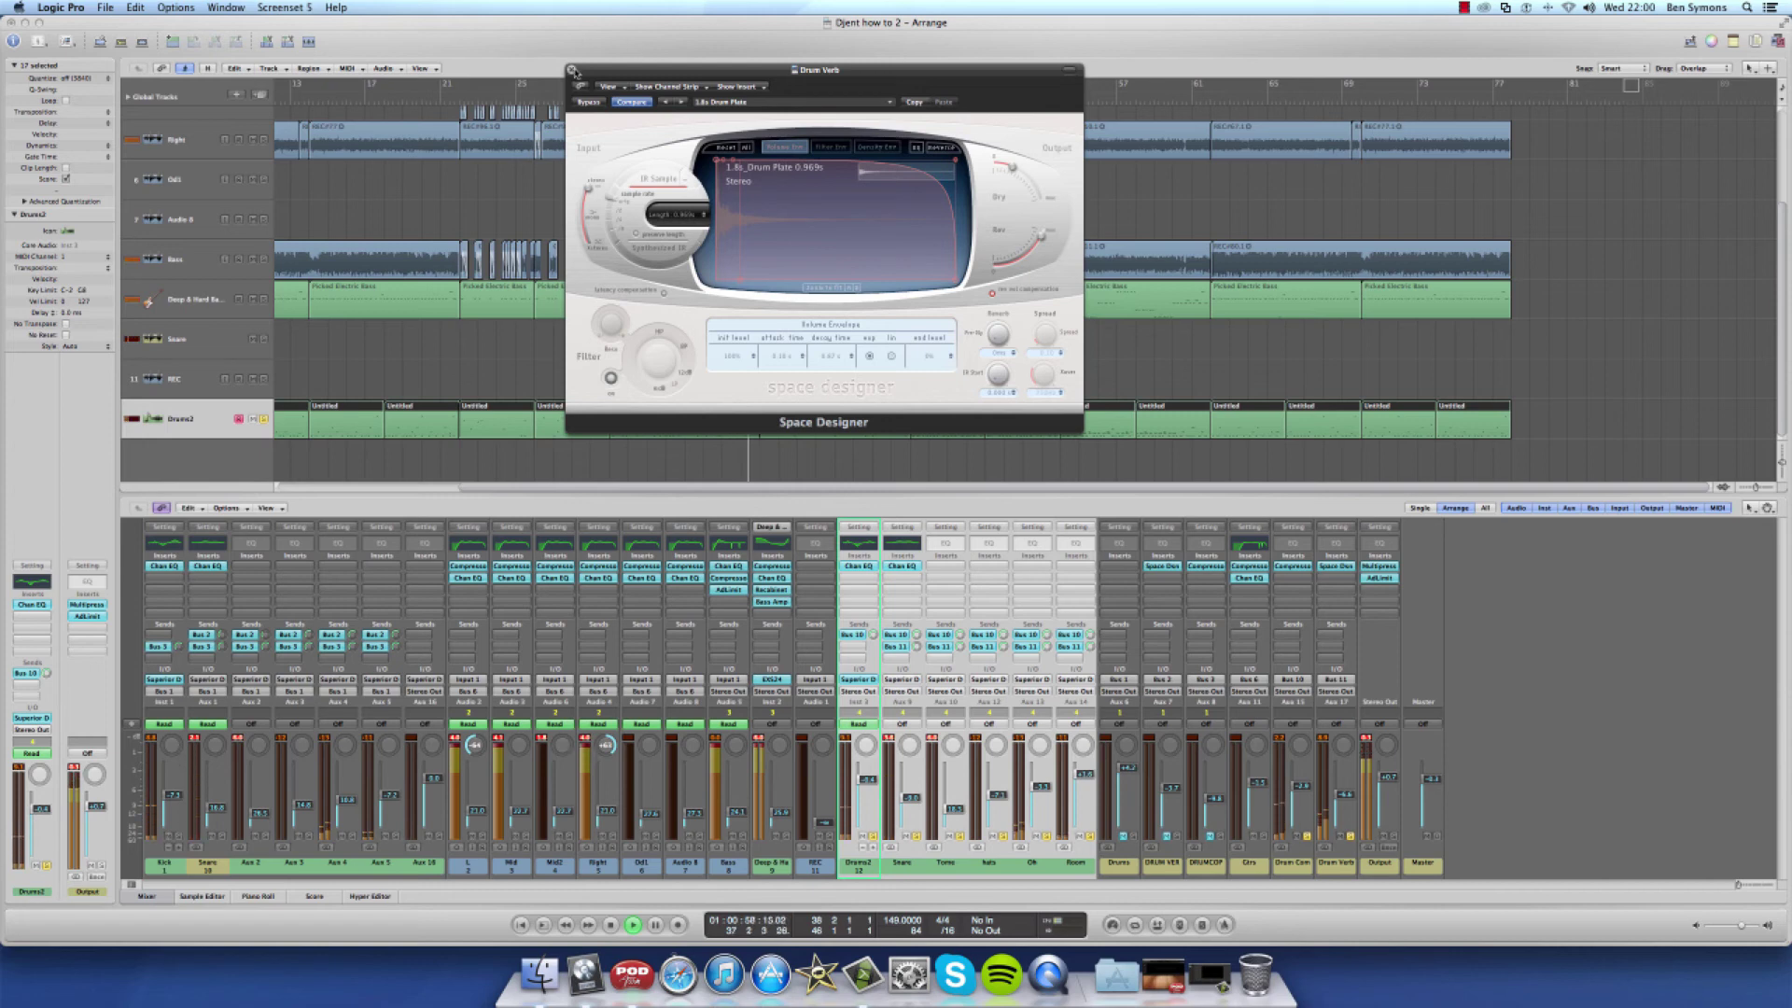
{"action": "left_click", "coordinate": [572, 70]}
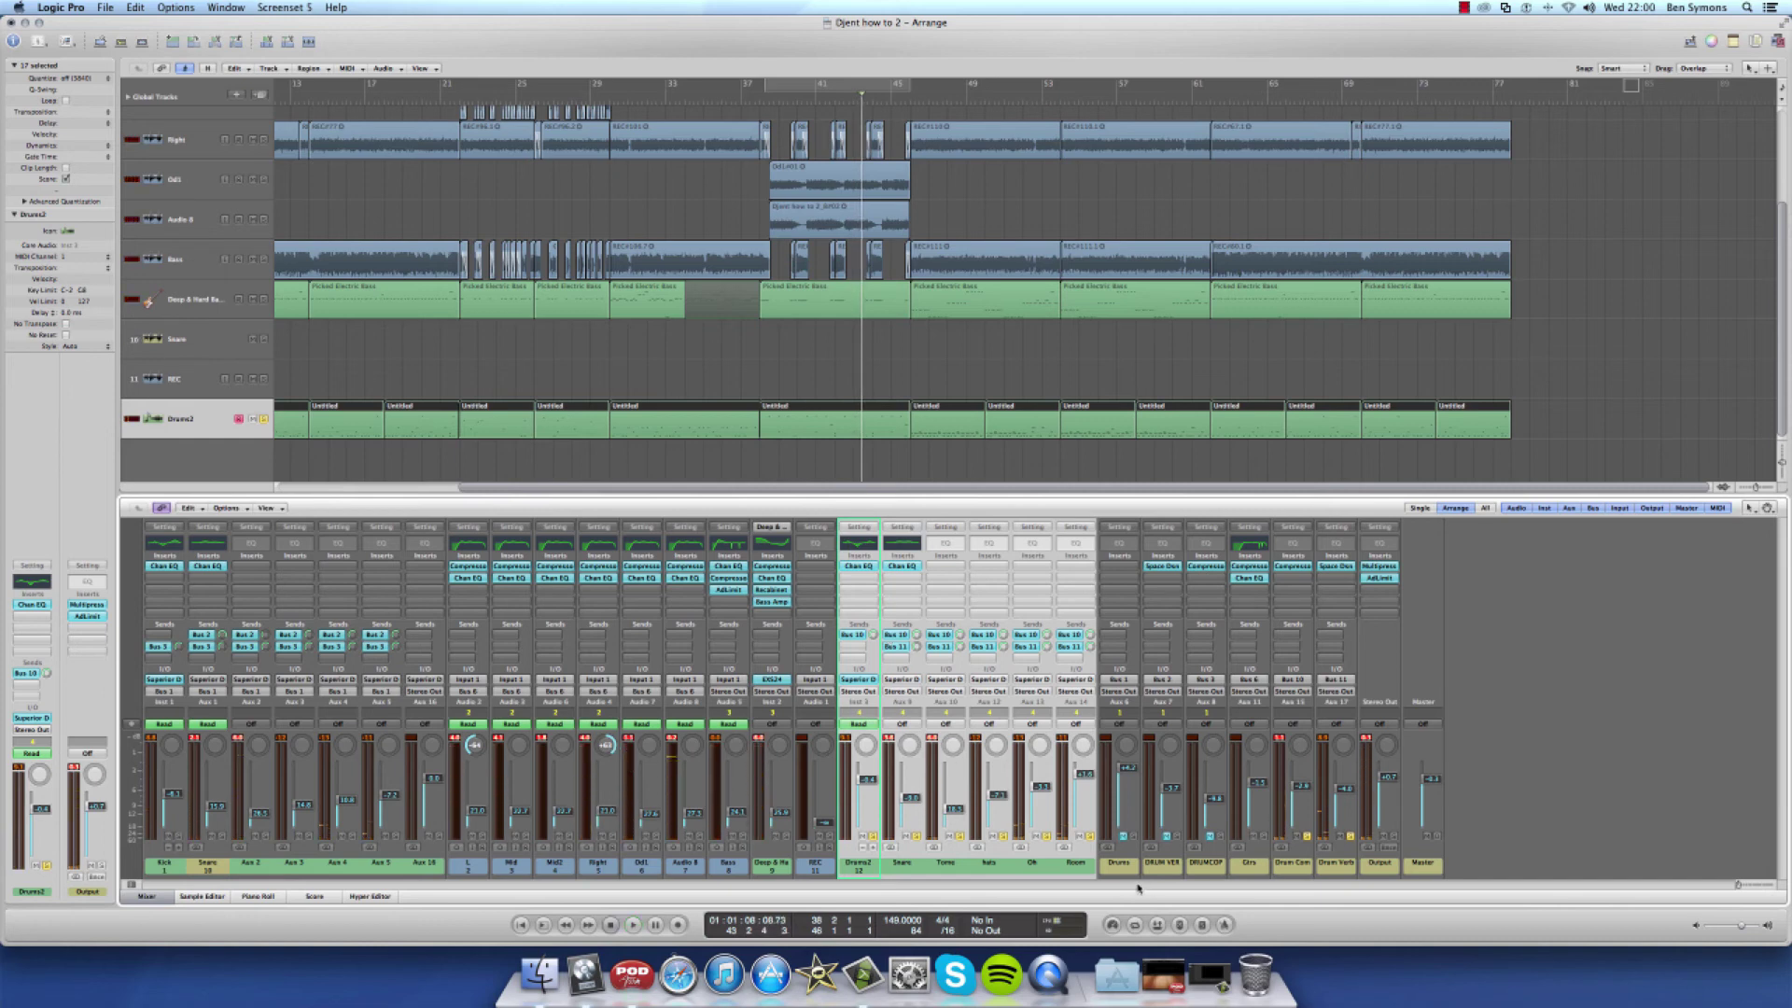
Unsolo the Drum Comp, Drum Verb and all Drums2 through Room channels, and play the full mix from the project start
{"action": "left_click_drag", "start_coordinate": [1346, 864], "coordinate": [1311, 866]}
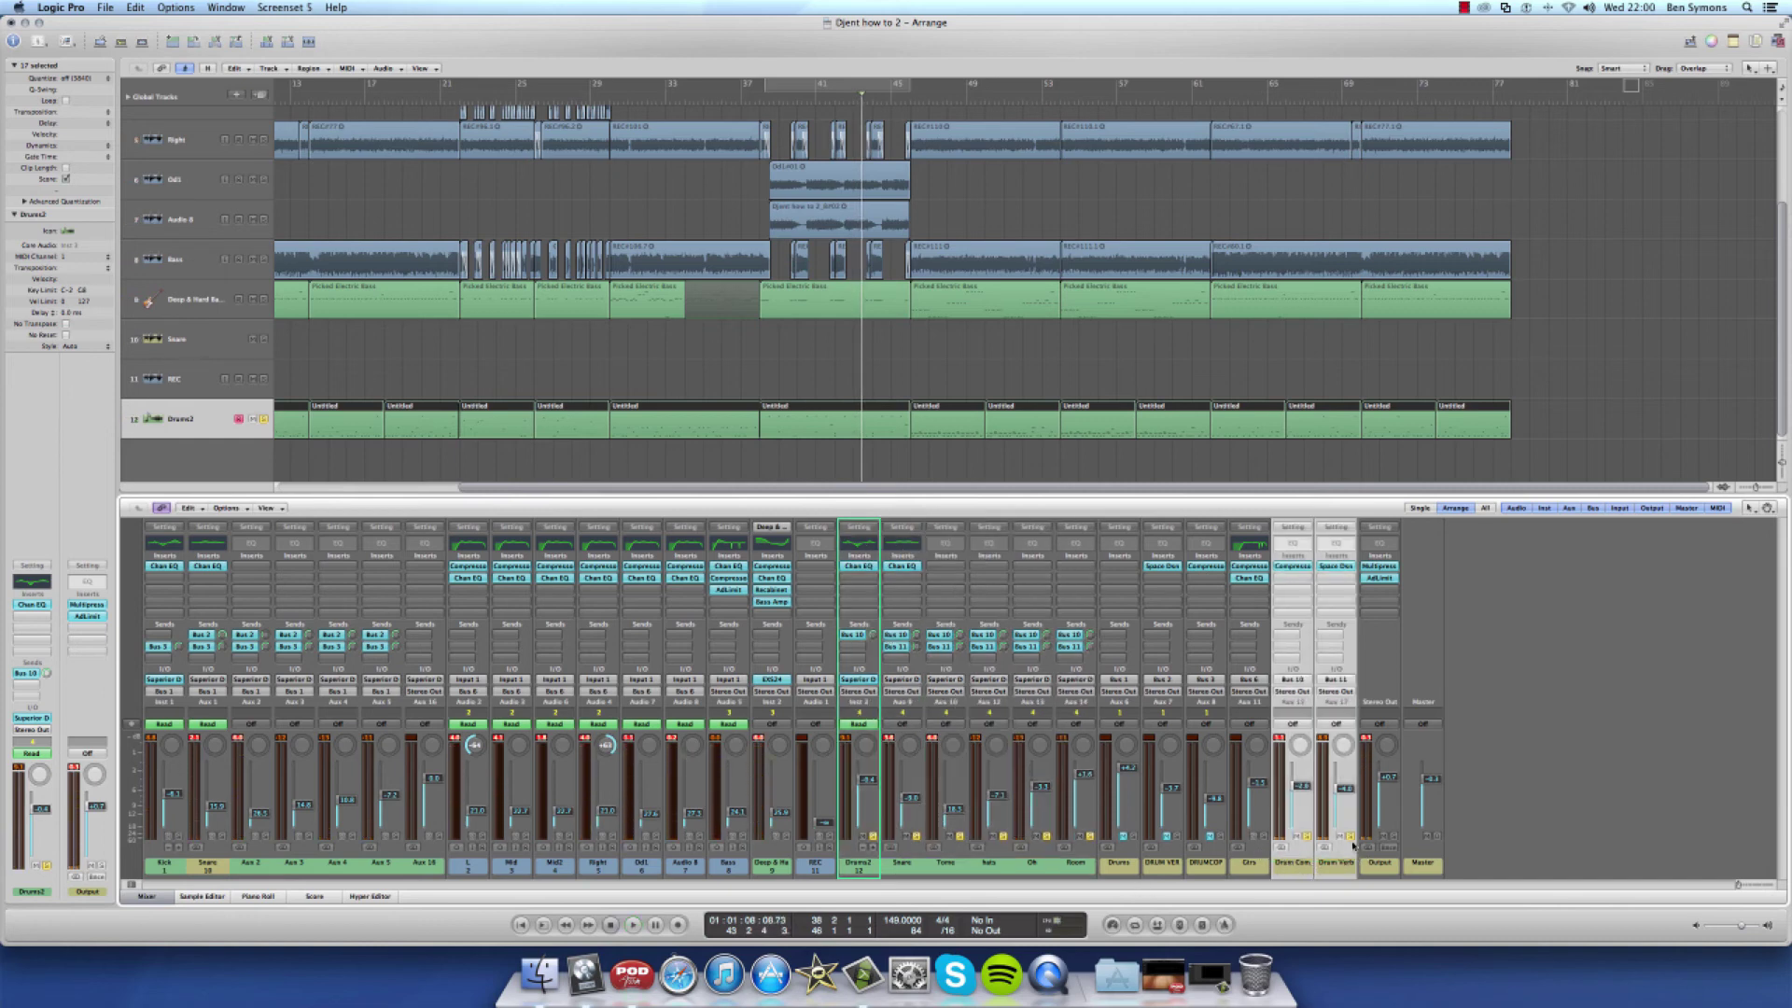
{"action": "left_click_drag", "start_coordinate": [871, 877], "coordinate": [1194, 874]}
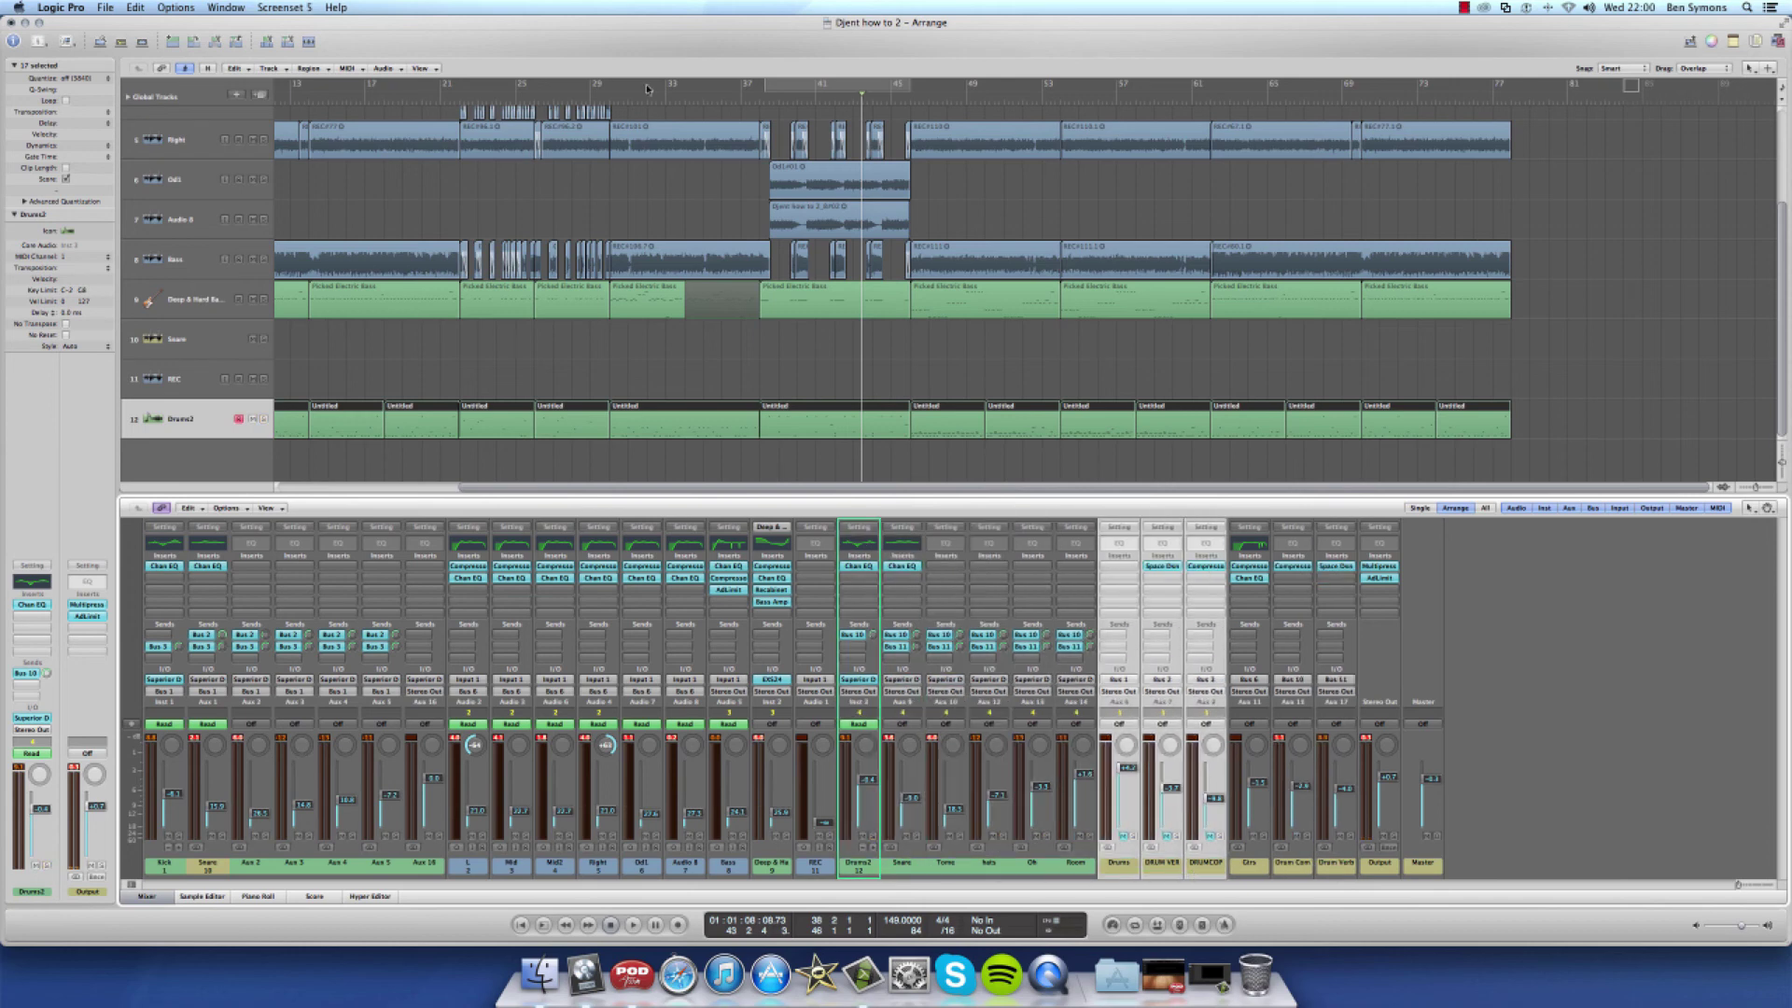
{"action": "scroll", "coordinate": [604, 83], "scroll_direction": "left", "scroll_amount": 3}
{"action": "key", "text": "Return"}
{"action": "key", "text": "space"}
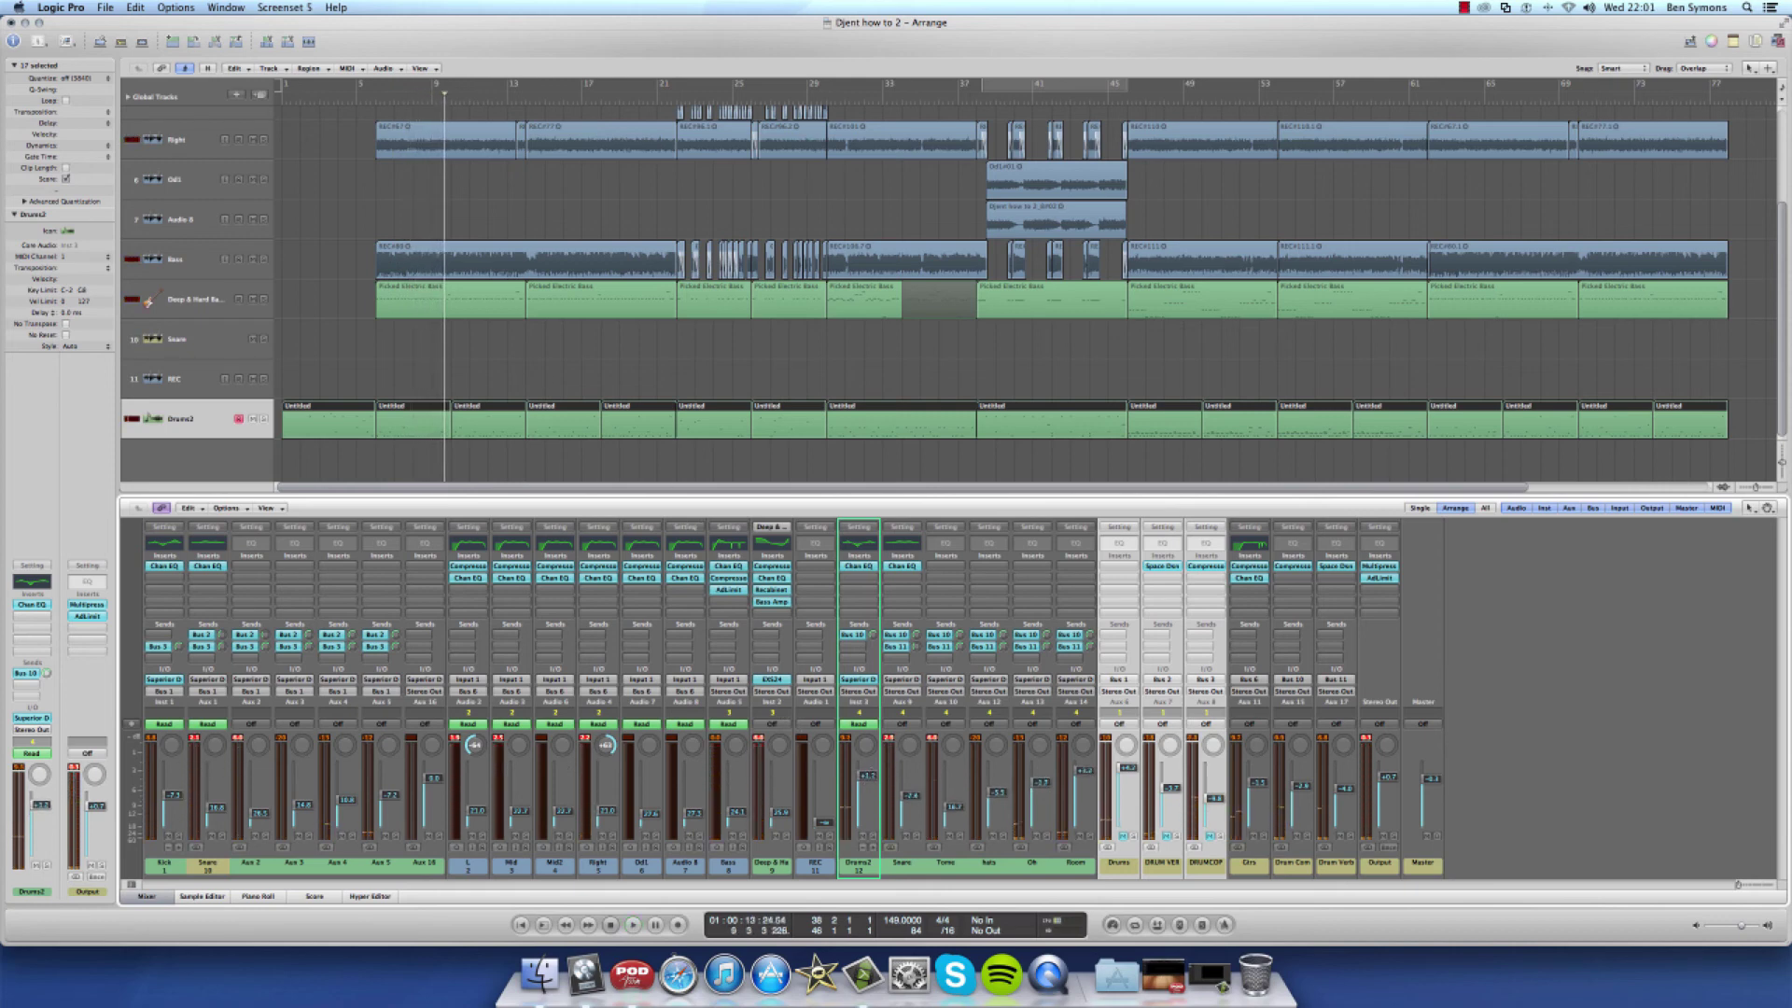
Set Drums2 through Room to No Group and adjust the Drums2 fader on its own
{"action": "left_click", "coordinate": [872, 859]}
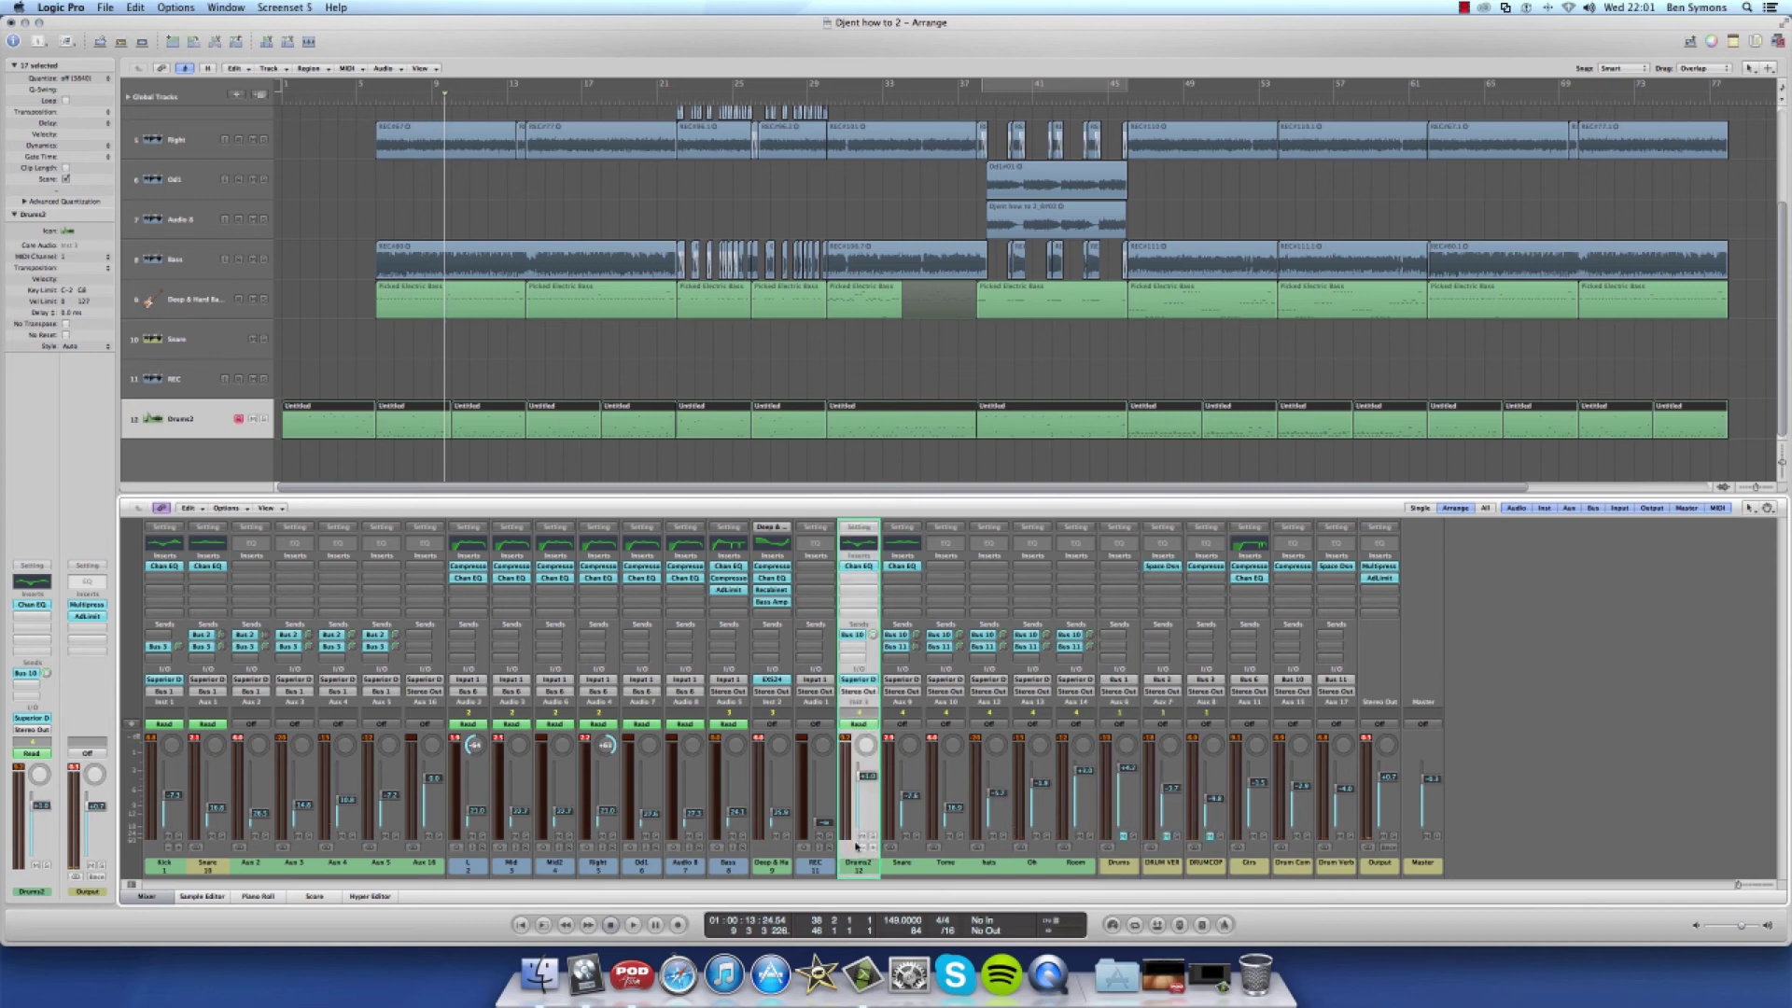
{"action": "left_click_drag", "start_coordinate": [857, 847], "coordinate": [1071, 884]}
{"action": "left_click", "coordinate": [866, 713]}
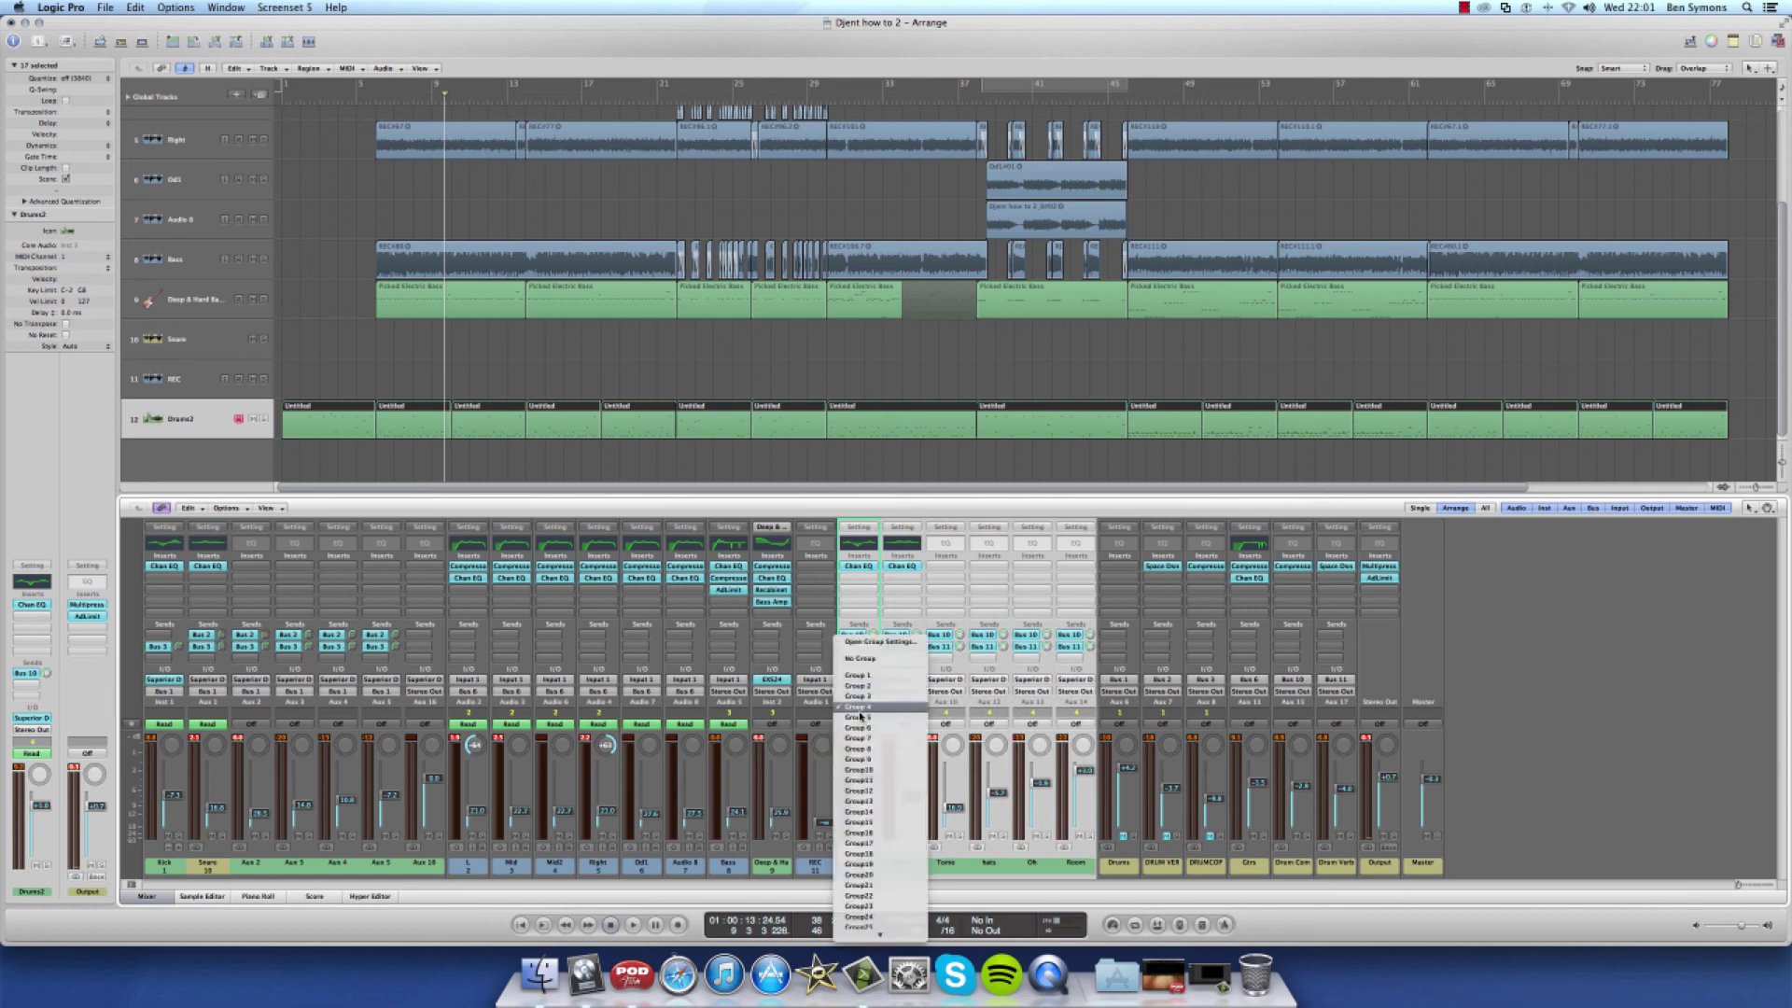
{"action": "left_click", "coordinate": [868, 664]}
{"action": "left_click", "coordinate": [861, 777]}
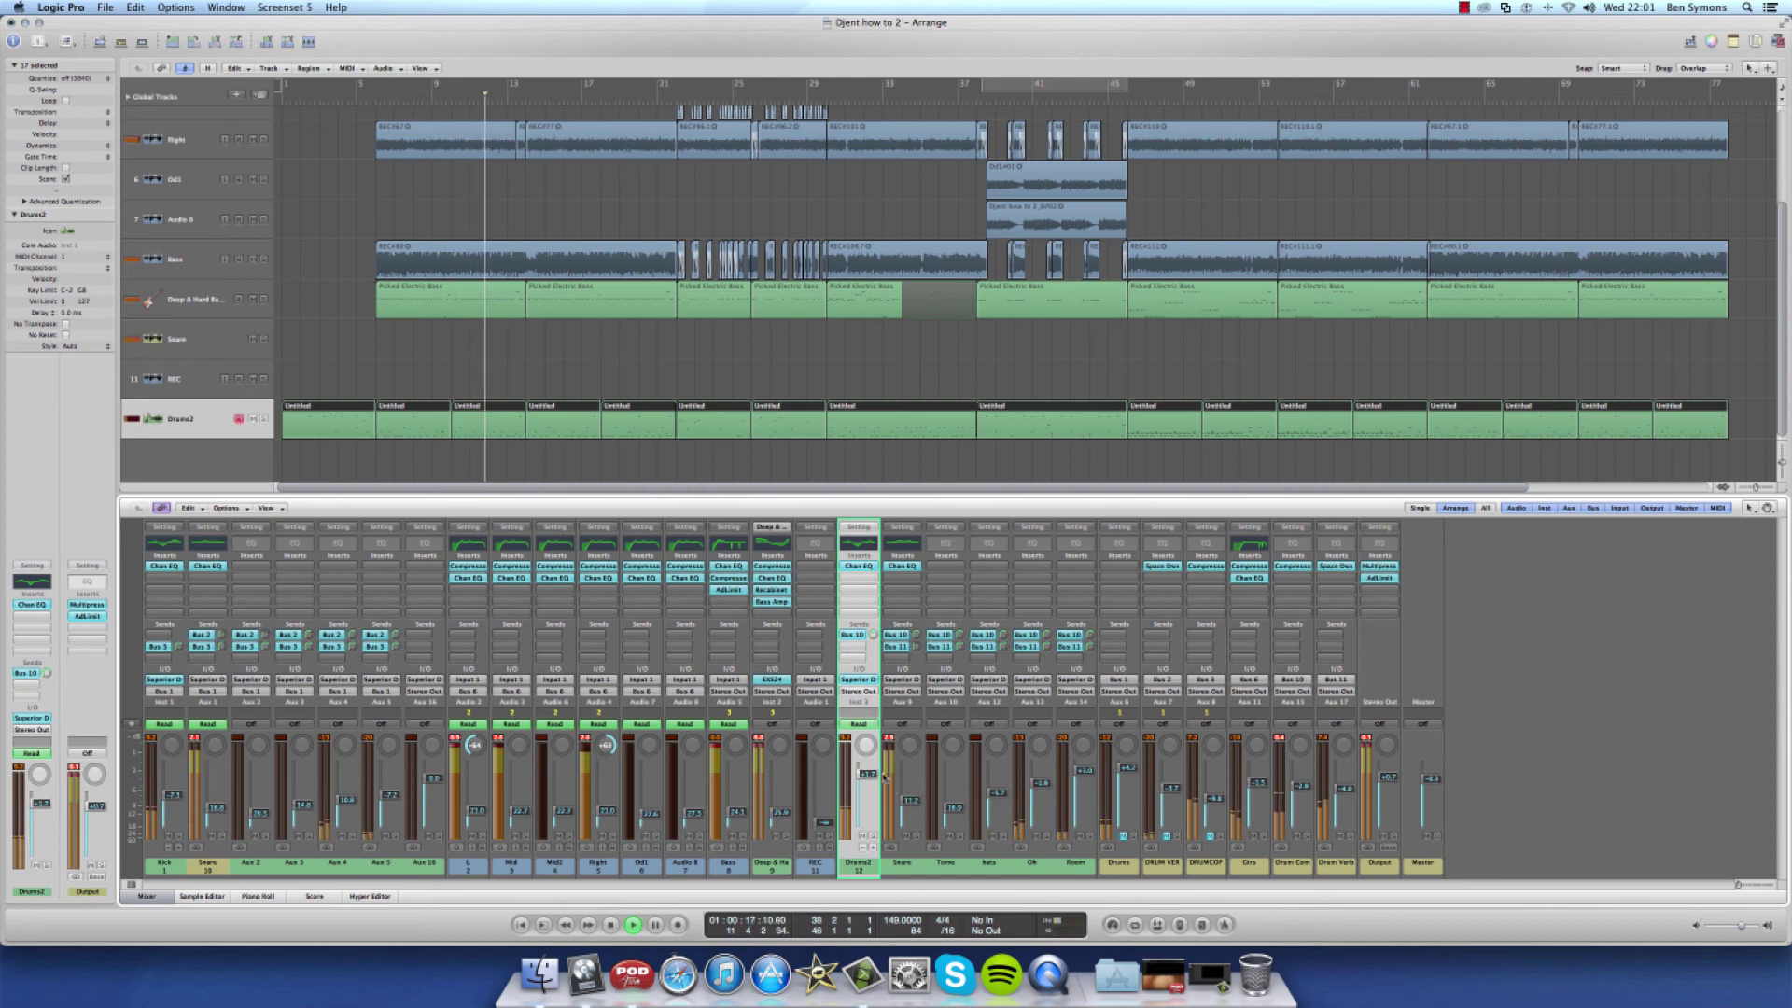
Adjust the boosts around 6200 Hz and in the low-frequency band of the Drums2 Channel EQ, and close its window
{"action": "left_click", "coordinate": [858, 566]}
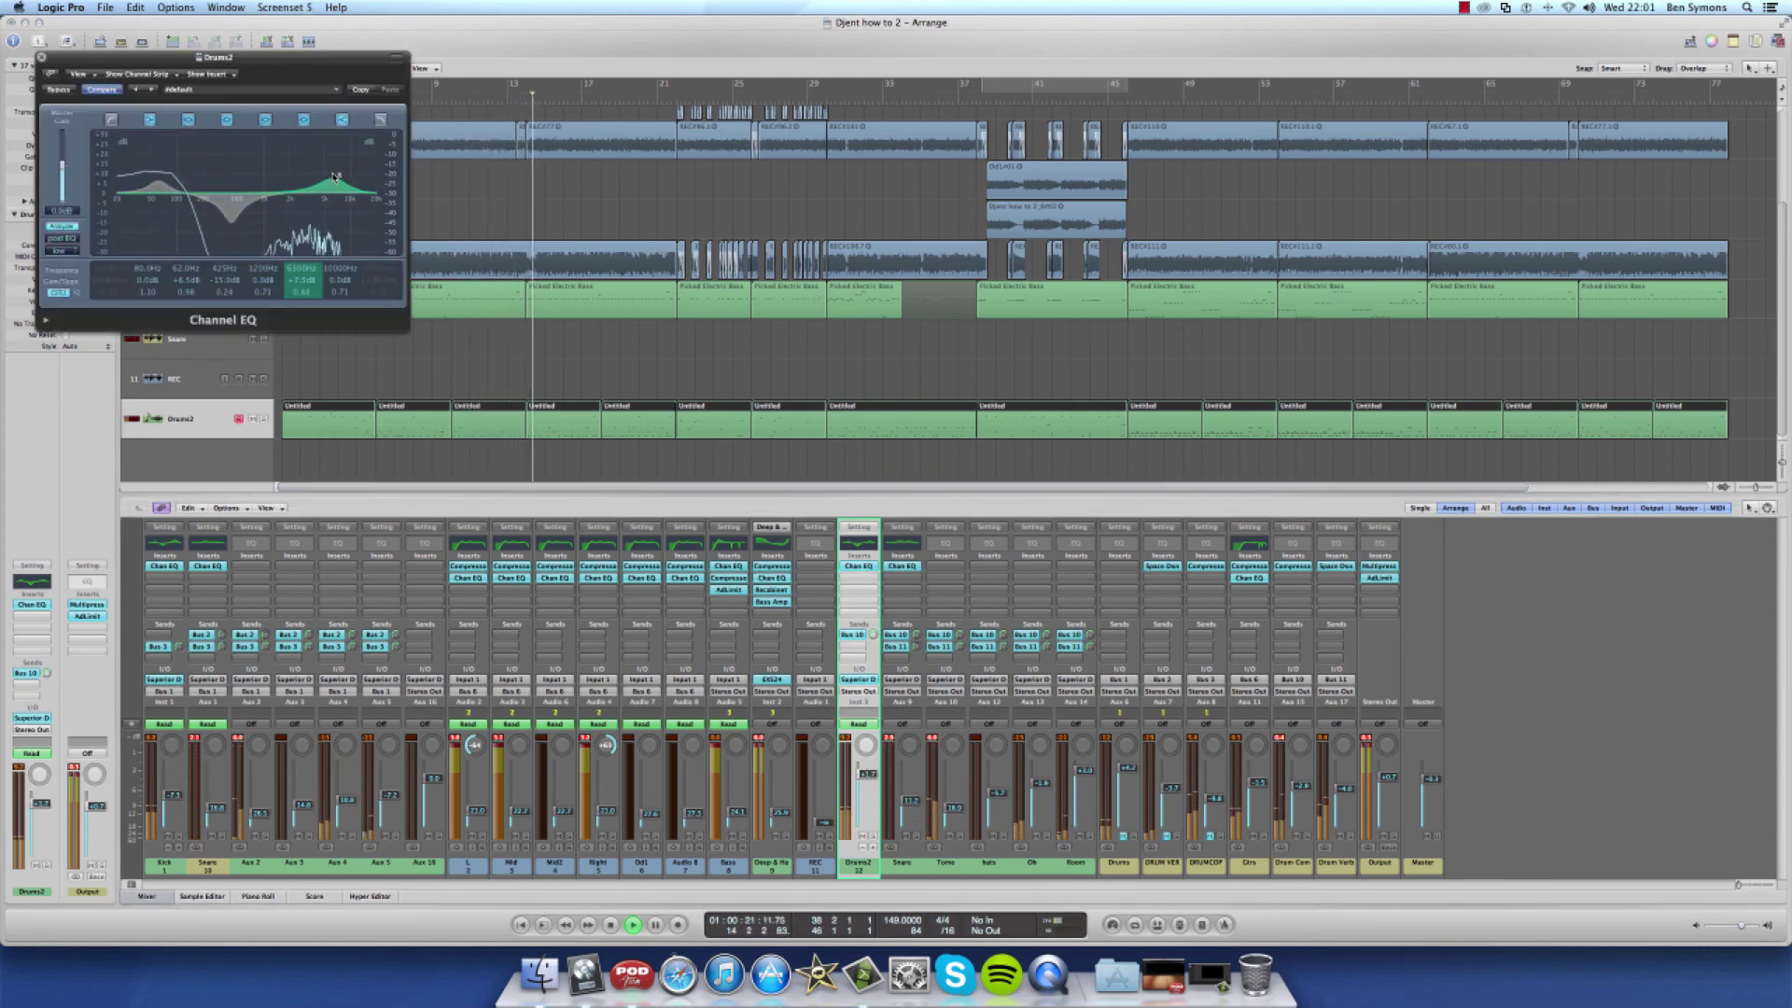
{"action": "left_click_drag", "start_coordinate": [316, 190], "coordinate": [333, 188]}
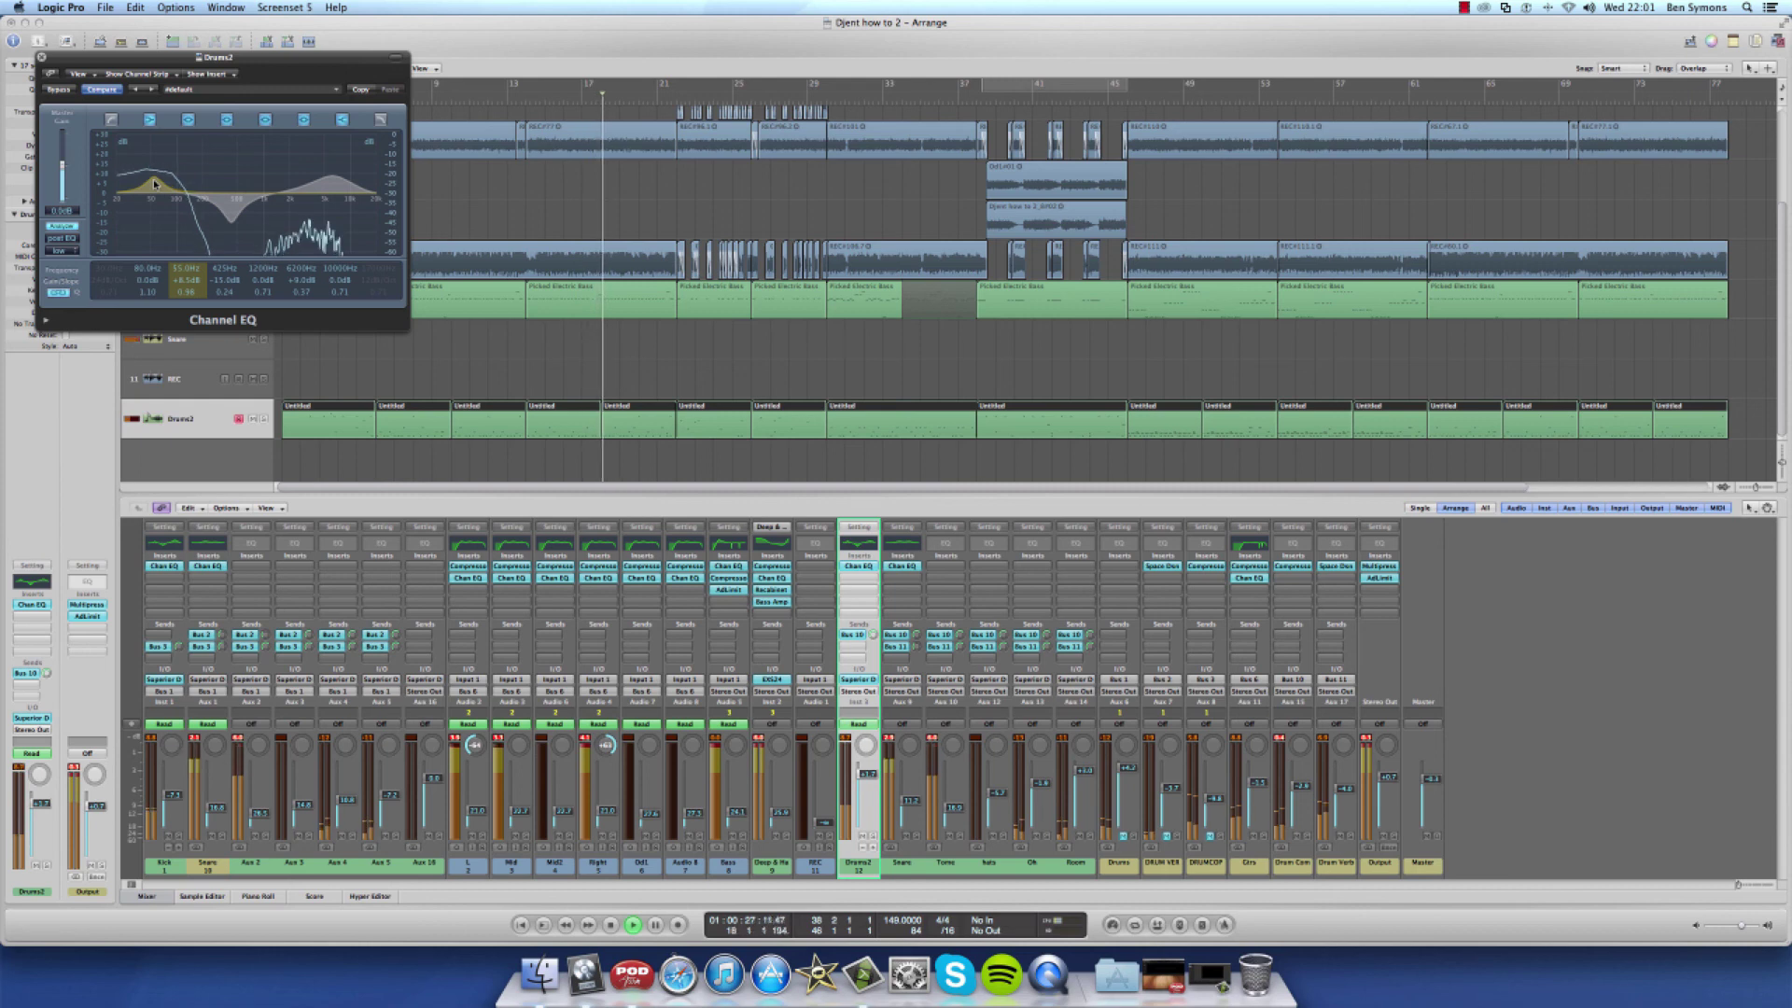
{"action": "left_click_drag", "start_coordinate": [160, 190], "coordinate": [158, 184]}
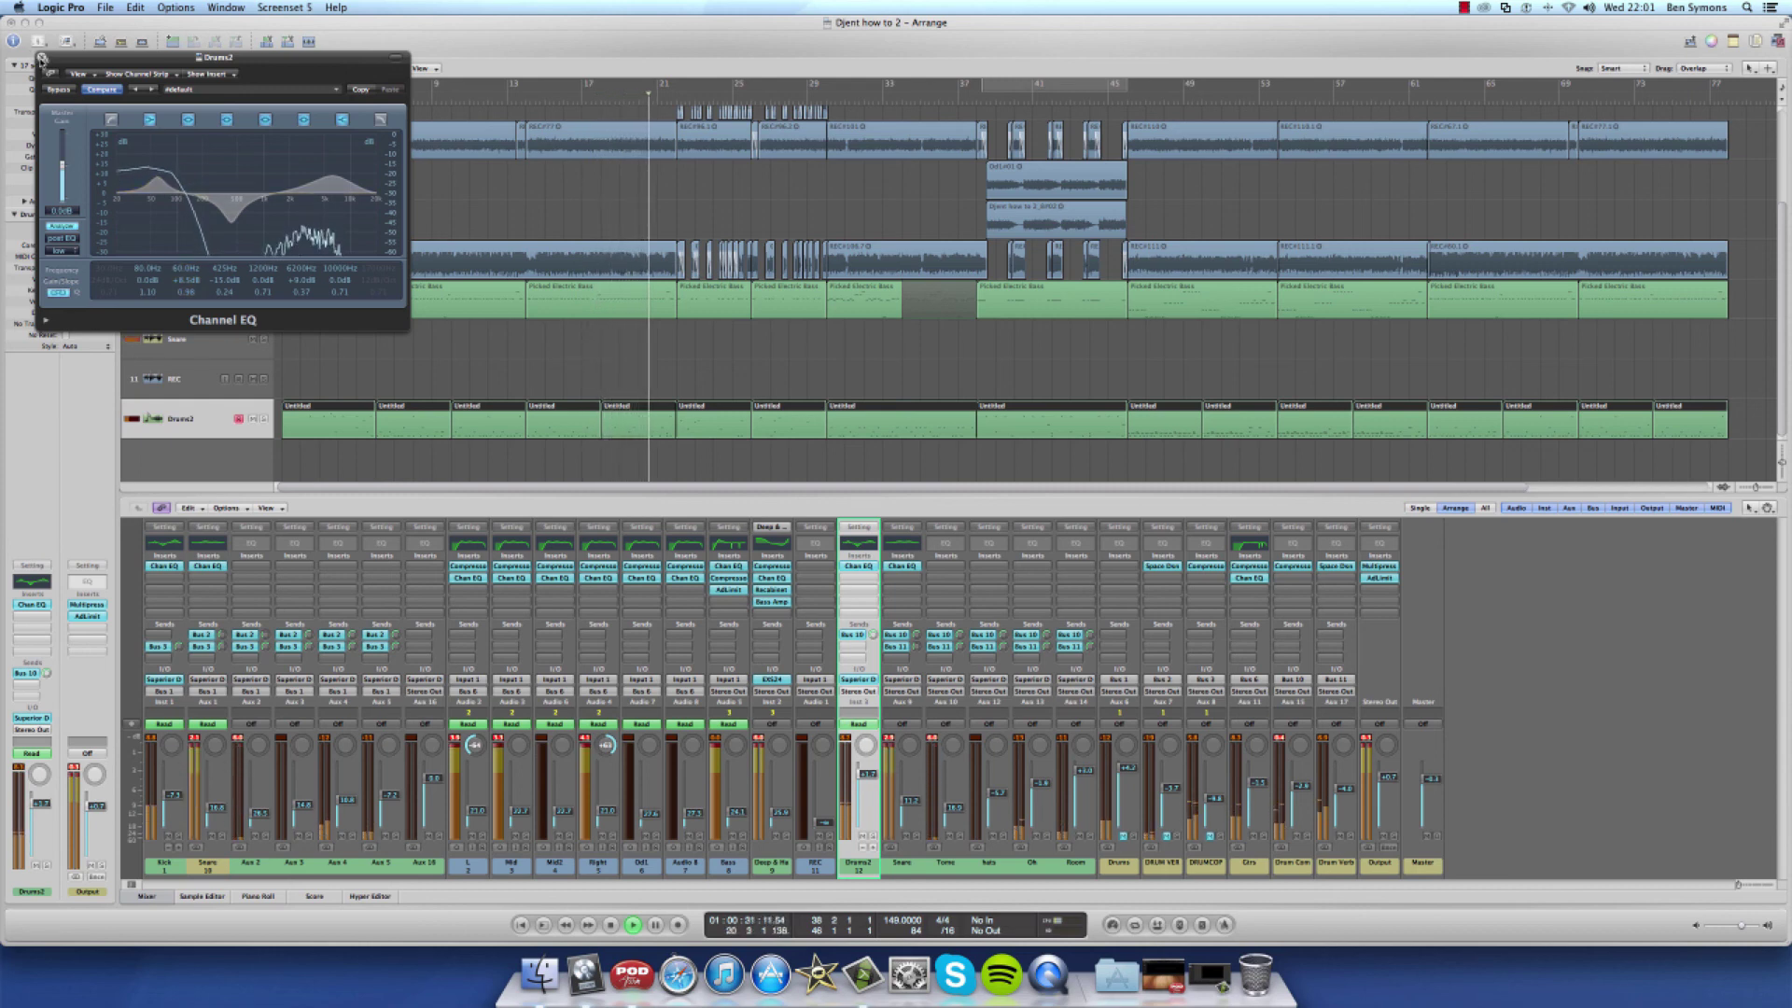
{"action": "left_click", "coordinate": [42, 58]}
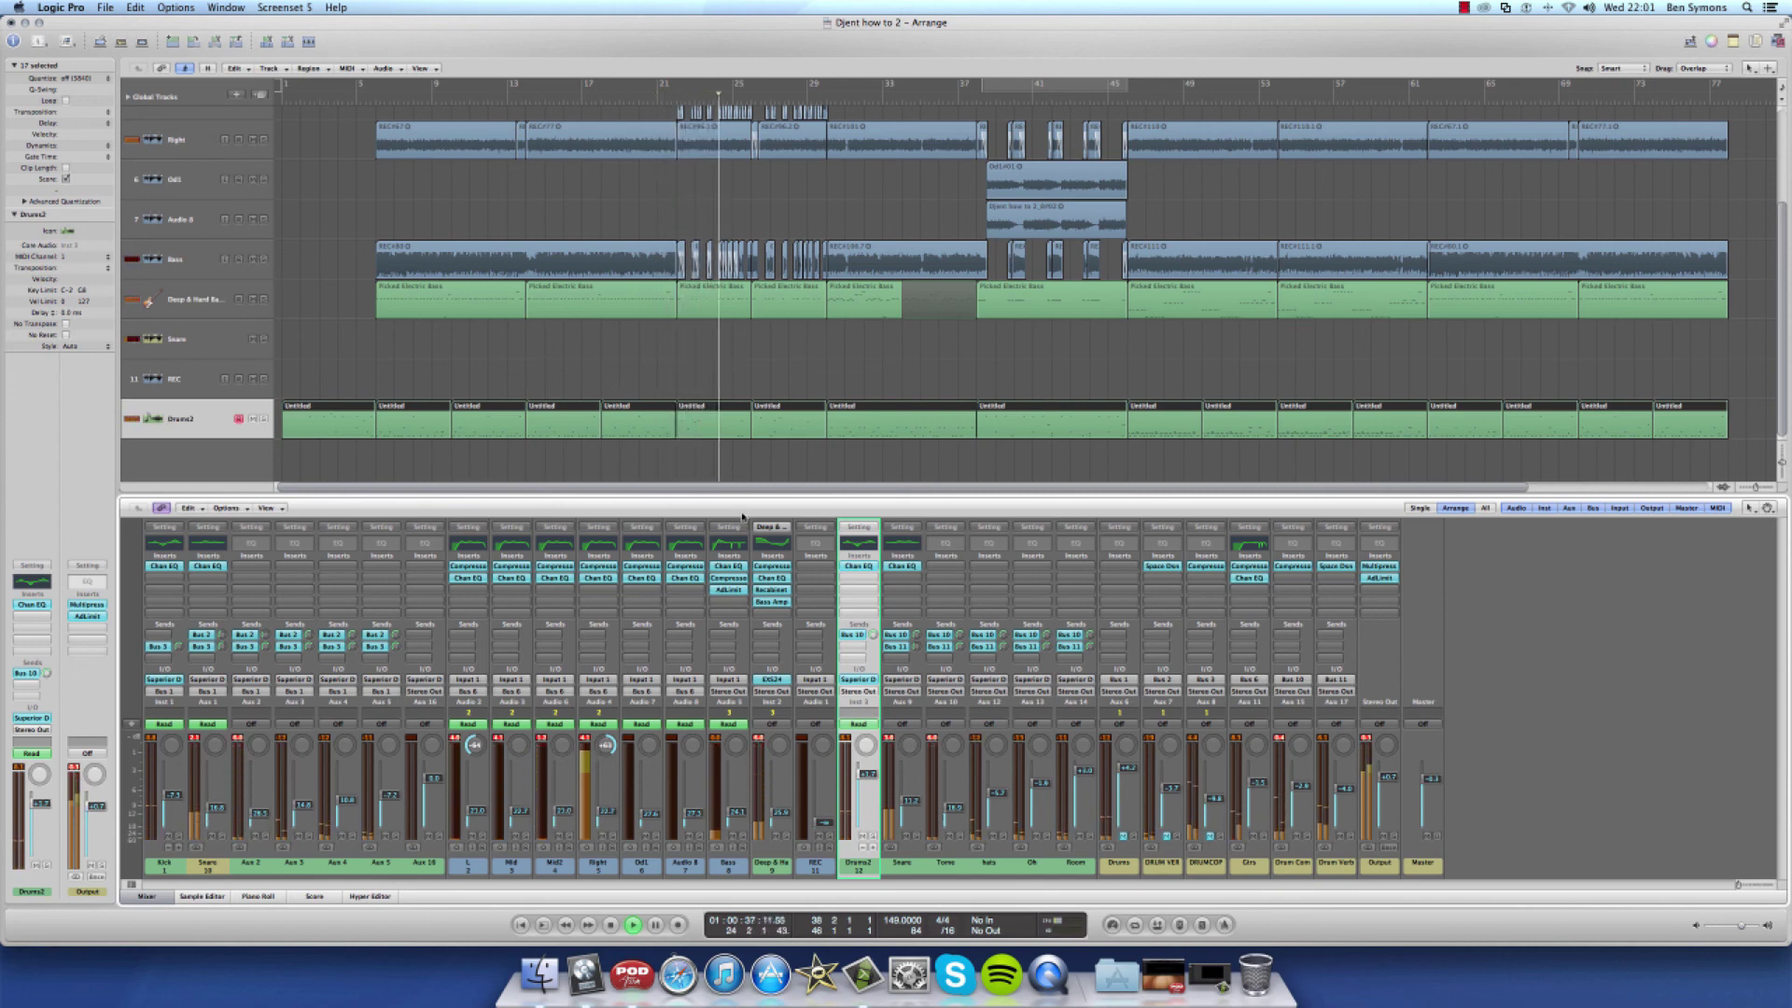
Stop playback, solo the Drums2 through Room channels, and keep all six selected
{"action": "key", "text": "space"}
{"action": "left_click_drag", "start_coordinate": [861, 868], "coordinate": [1077, 870]}
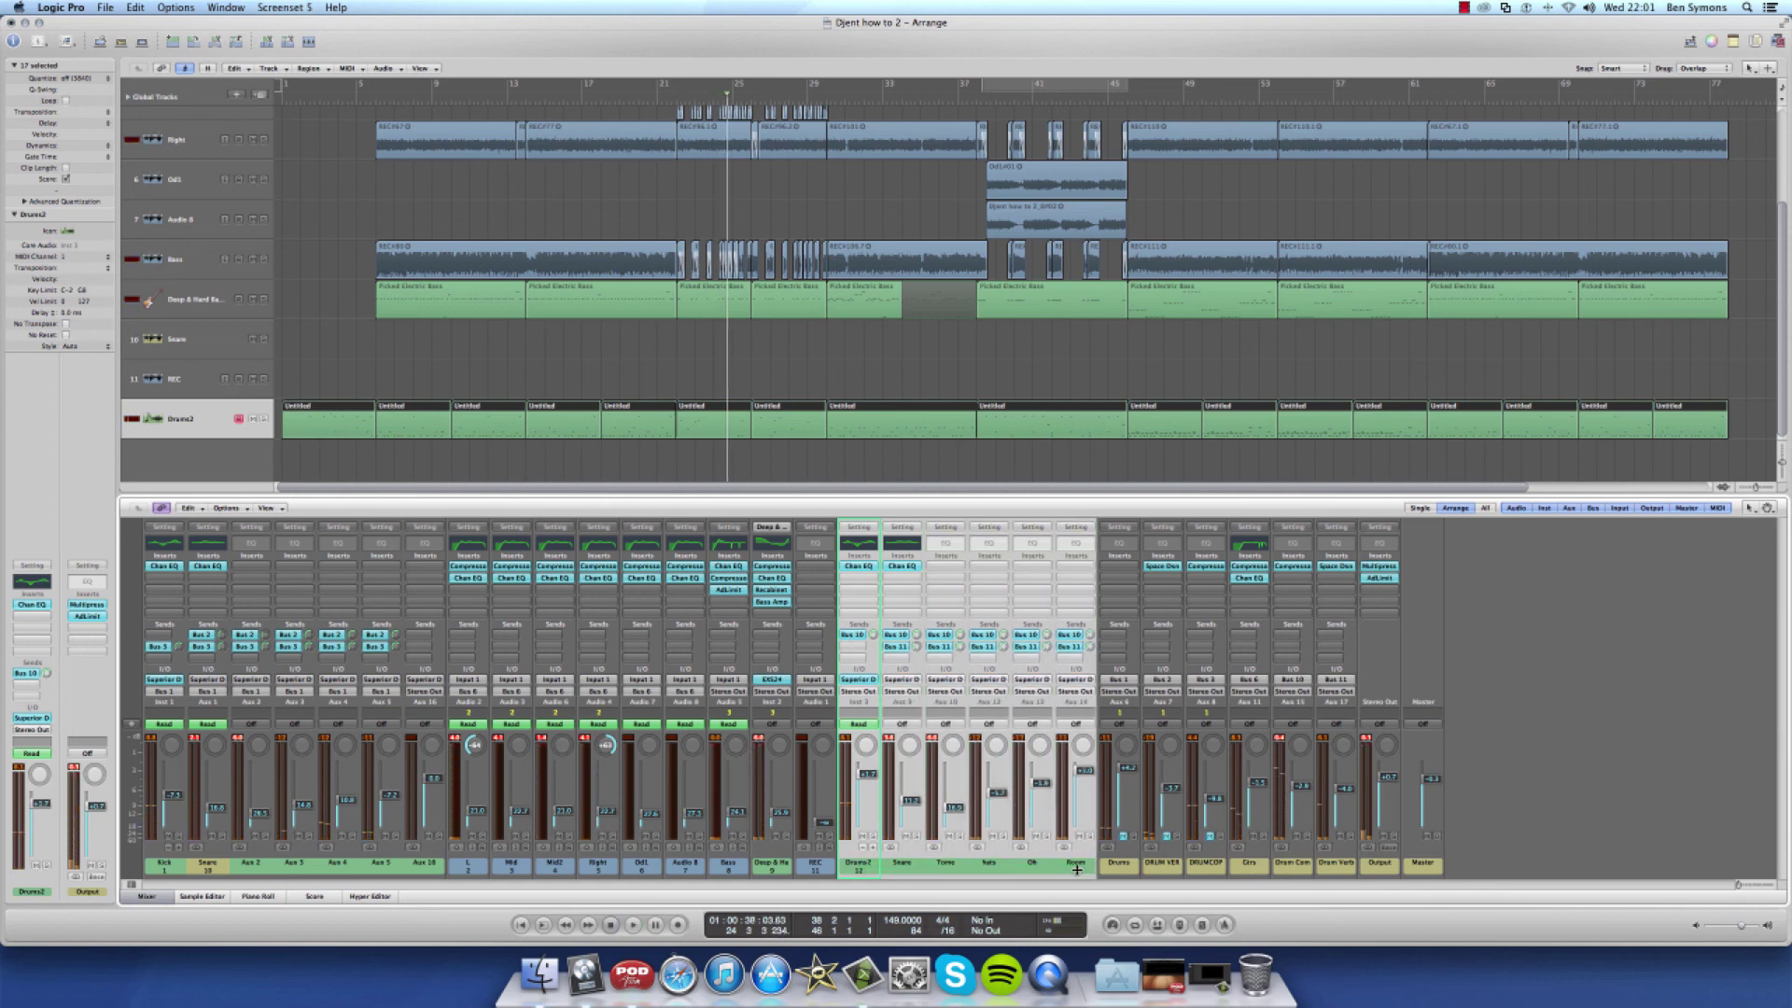
{"action": "left_click", "coordinate": [861, 870]}
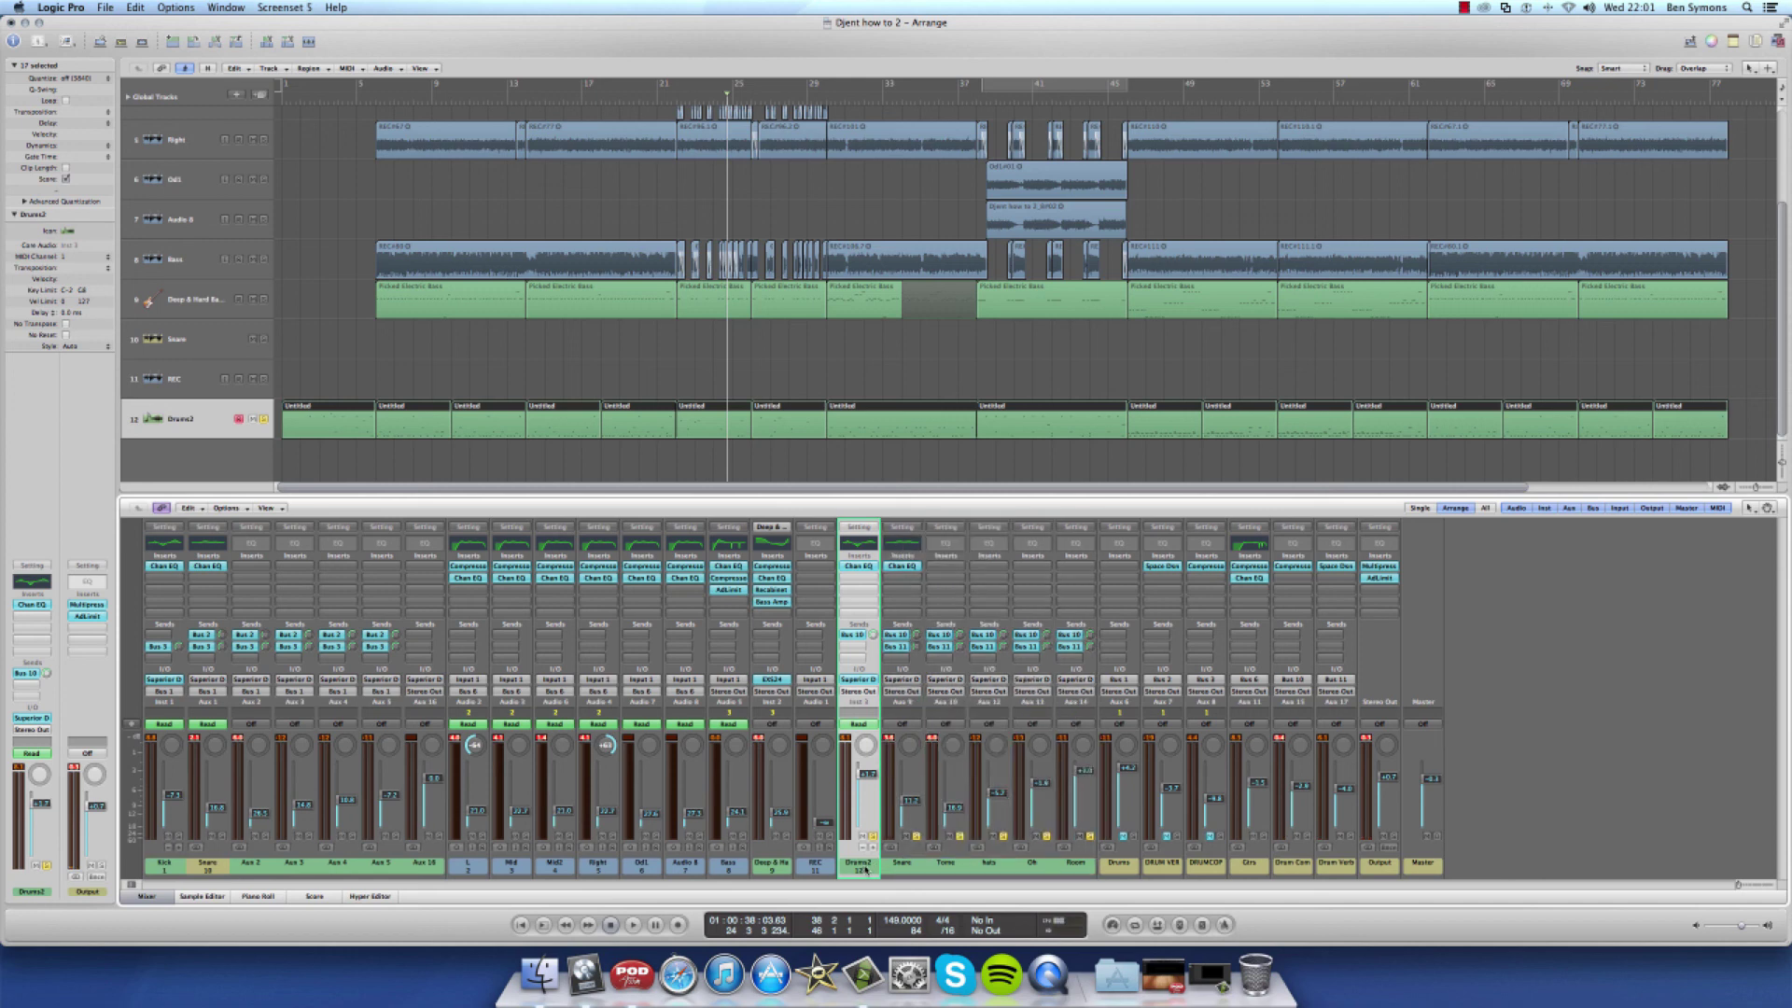
{"action": "left_click_drag", "start_coordinate": [865, 870], "coordinate": [1066, 866]}
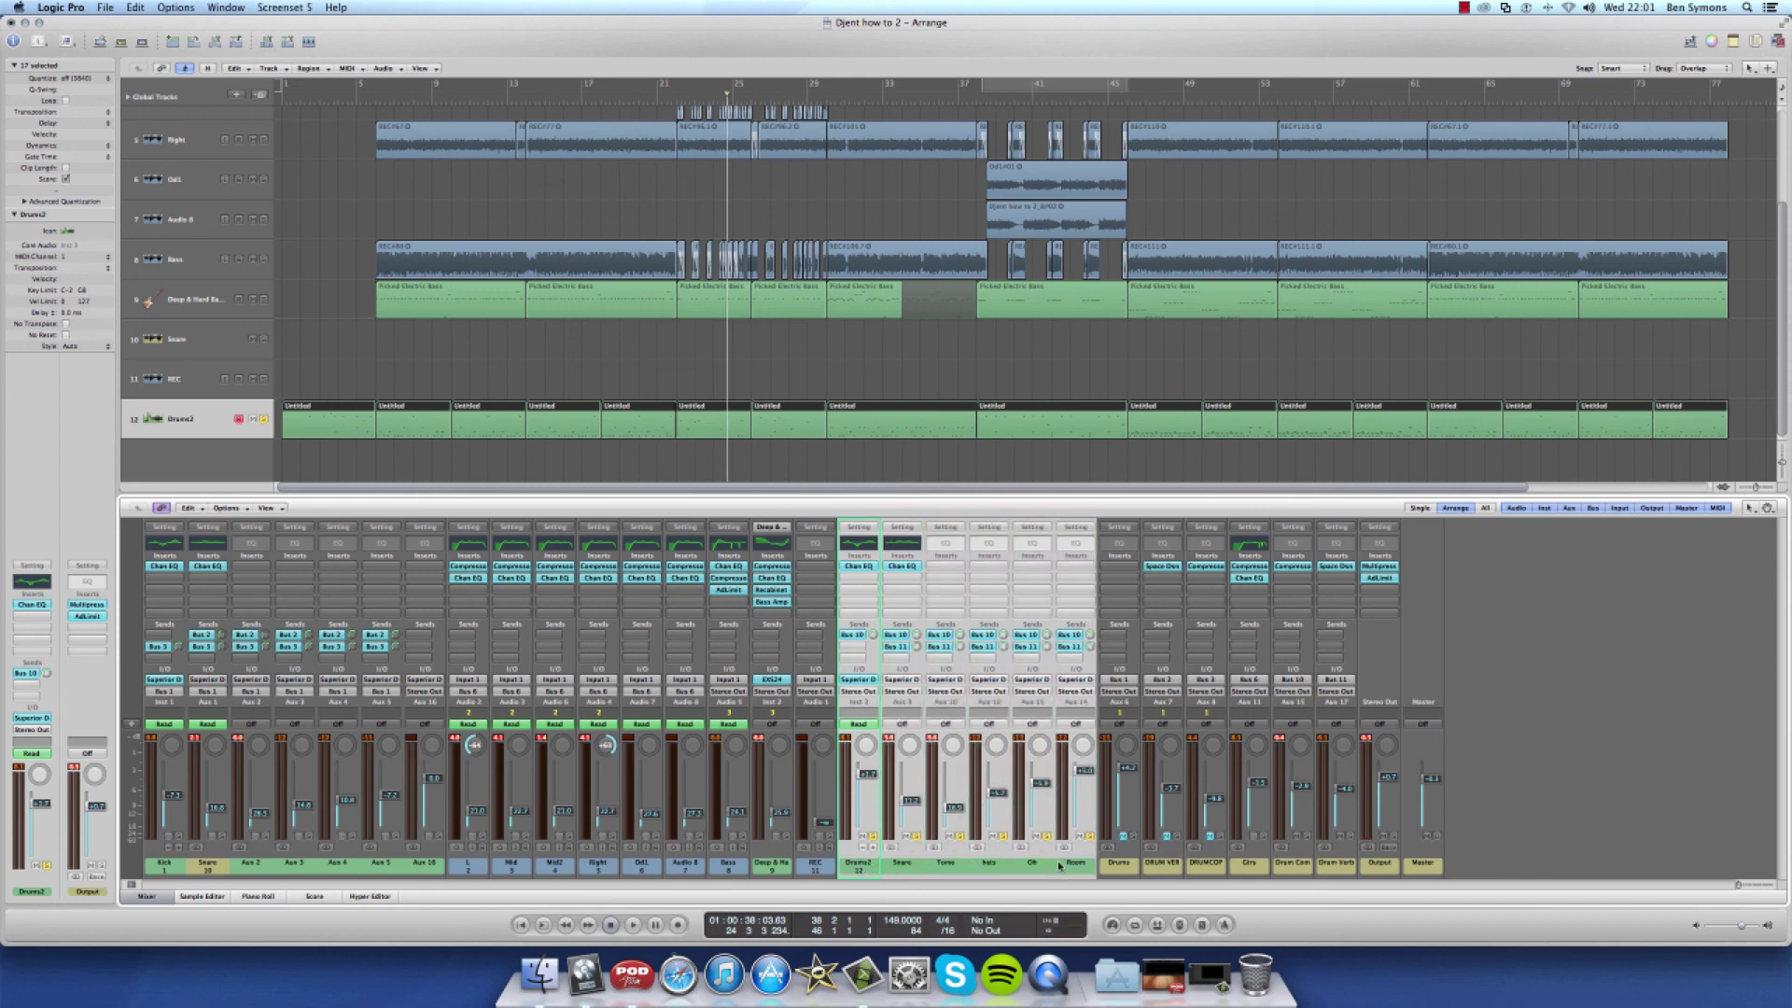
Review the drum channels' inserts and sends, selecting the Snare channel and the Drum Verb aux
{"action": "left_click", "coordinate": [949, 577]}
{"action": "left_click", "coordinate": [1010, 828]}
{"action": "left_click", "coordinate": [902, 860]}
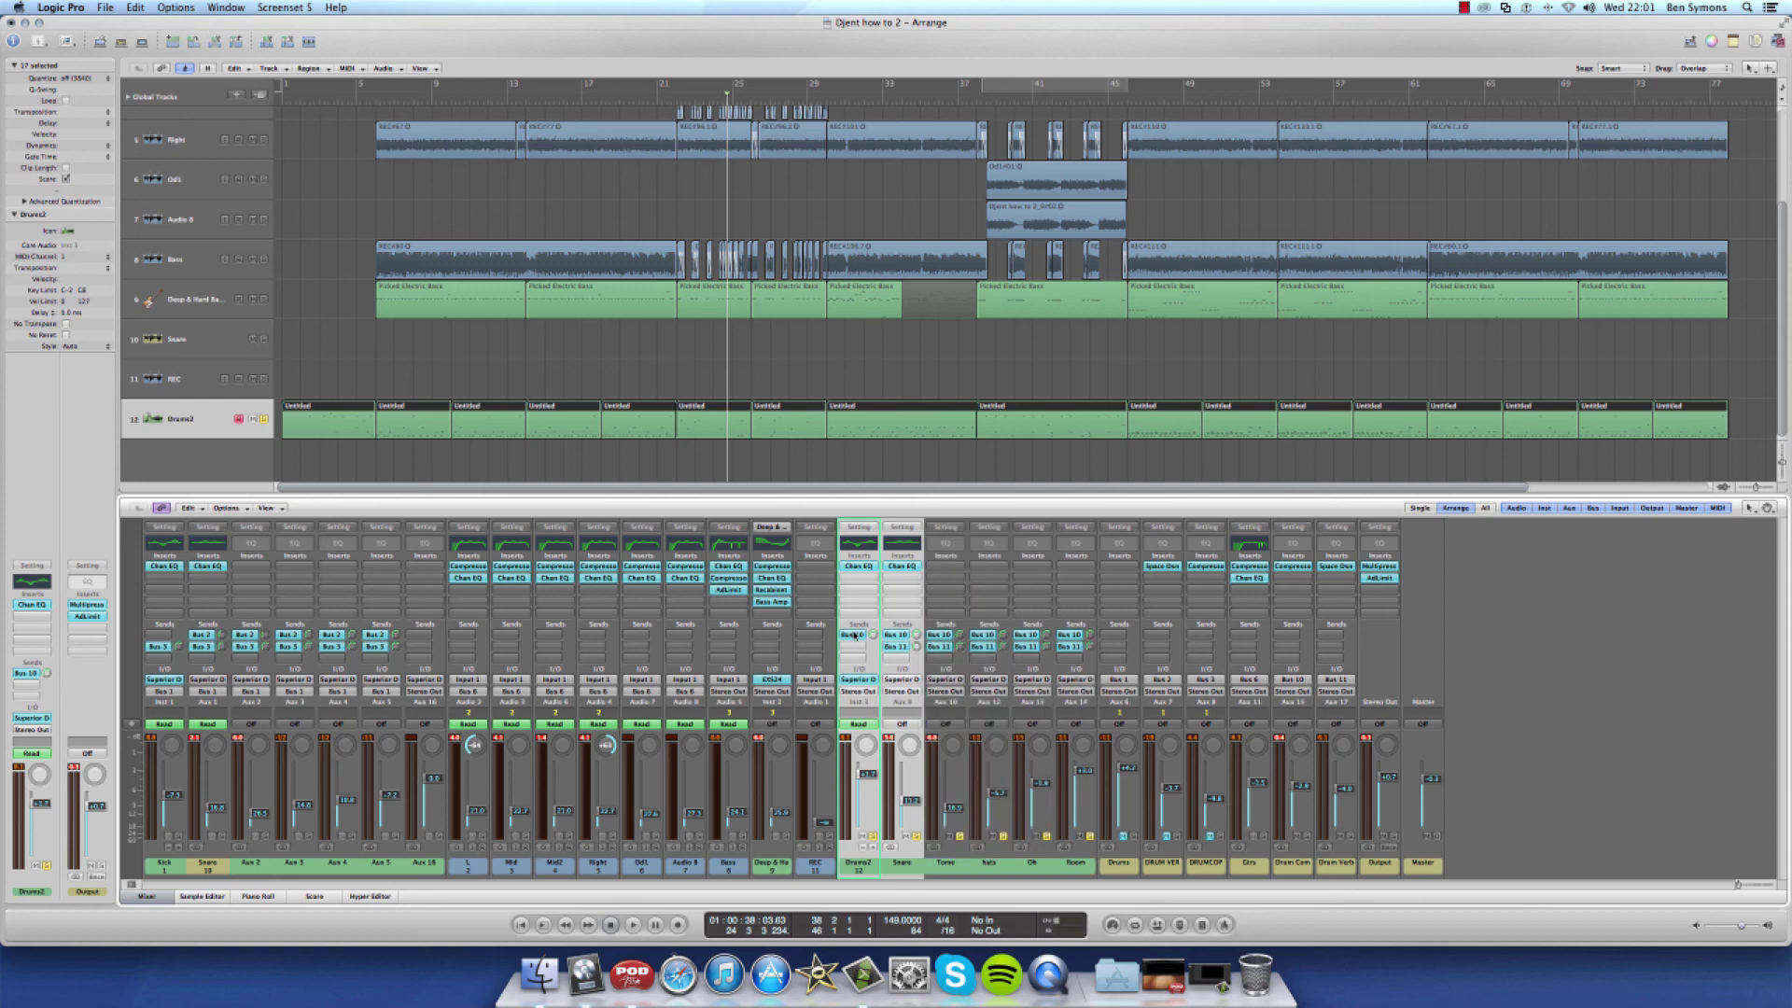
{"action": "left_click", "coordinate": [1336, 875]}
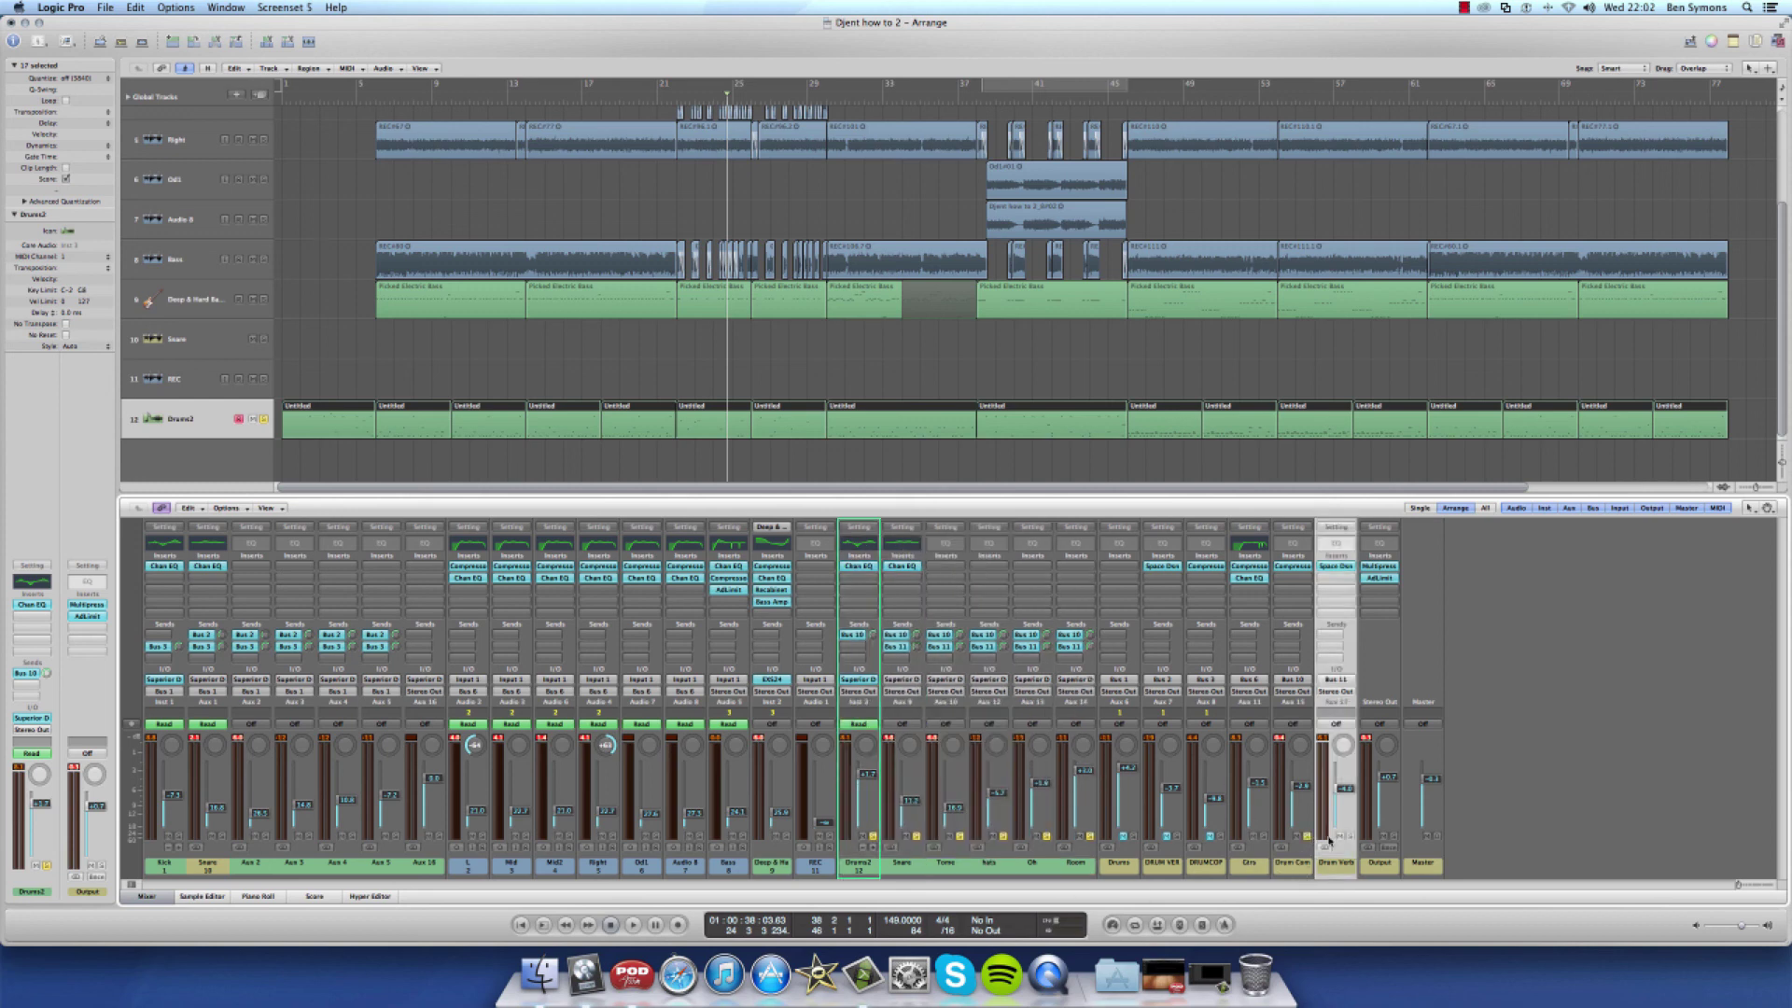